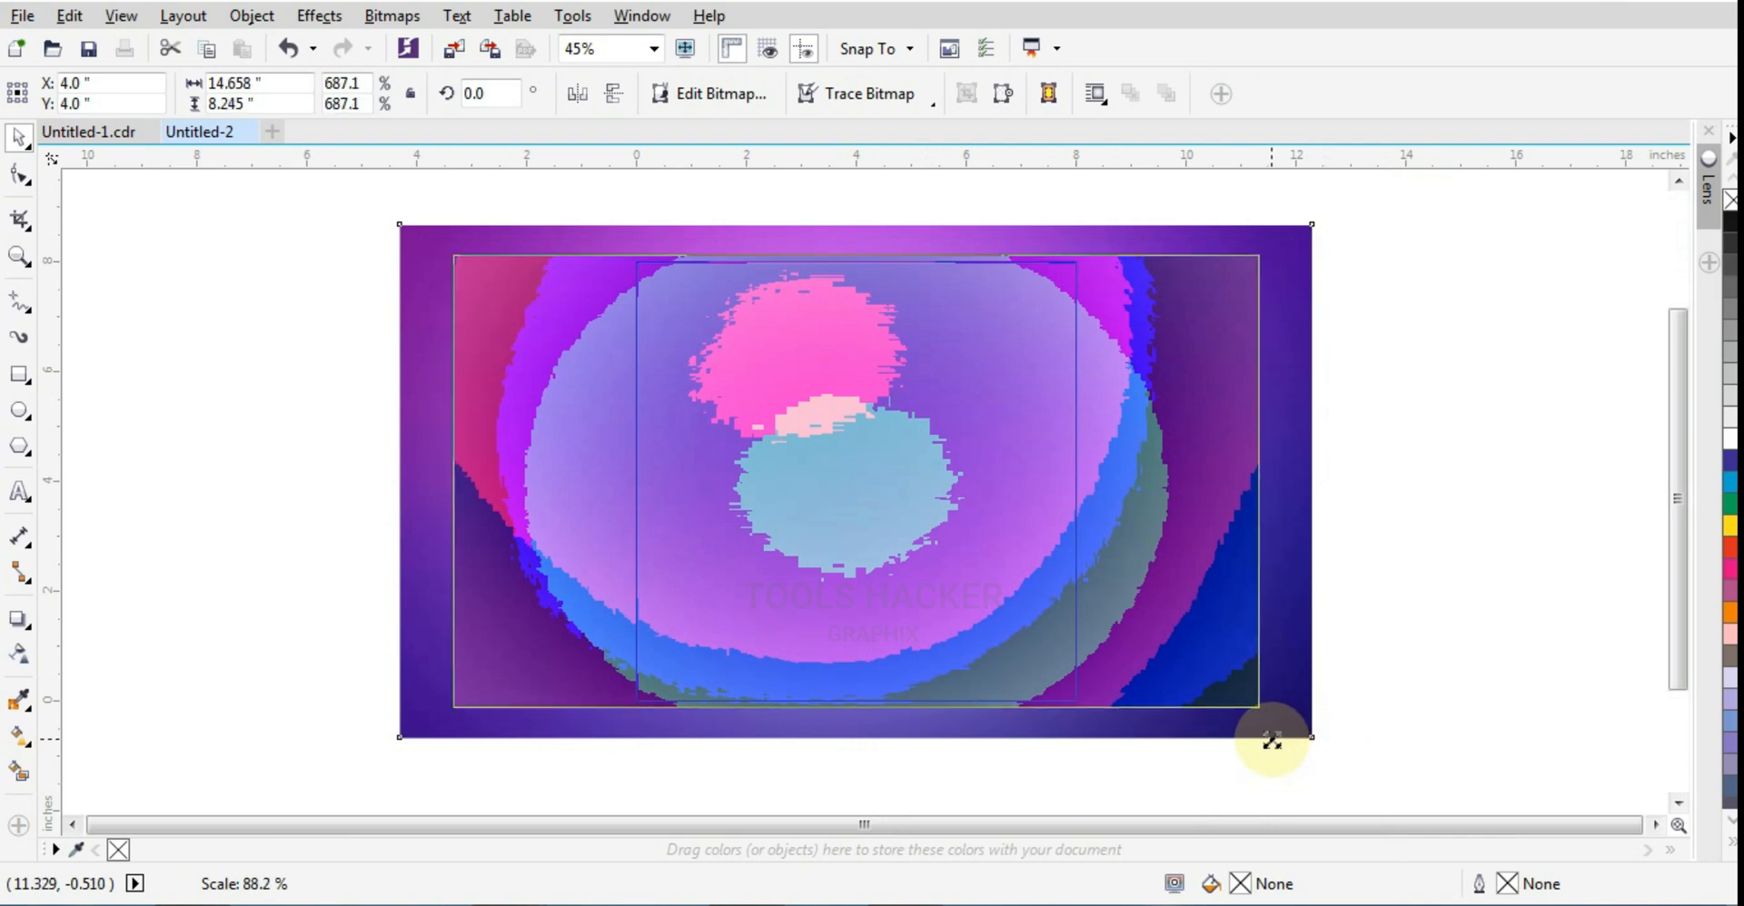
Step: Finish fitting the gradient image inside the page-sized PowerClip square and deselect it
left_click(1343, 542)
left_click(1217, 556)
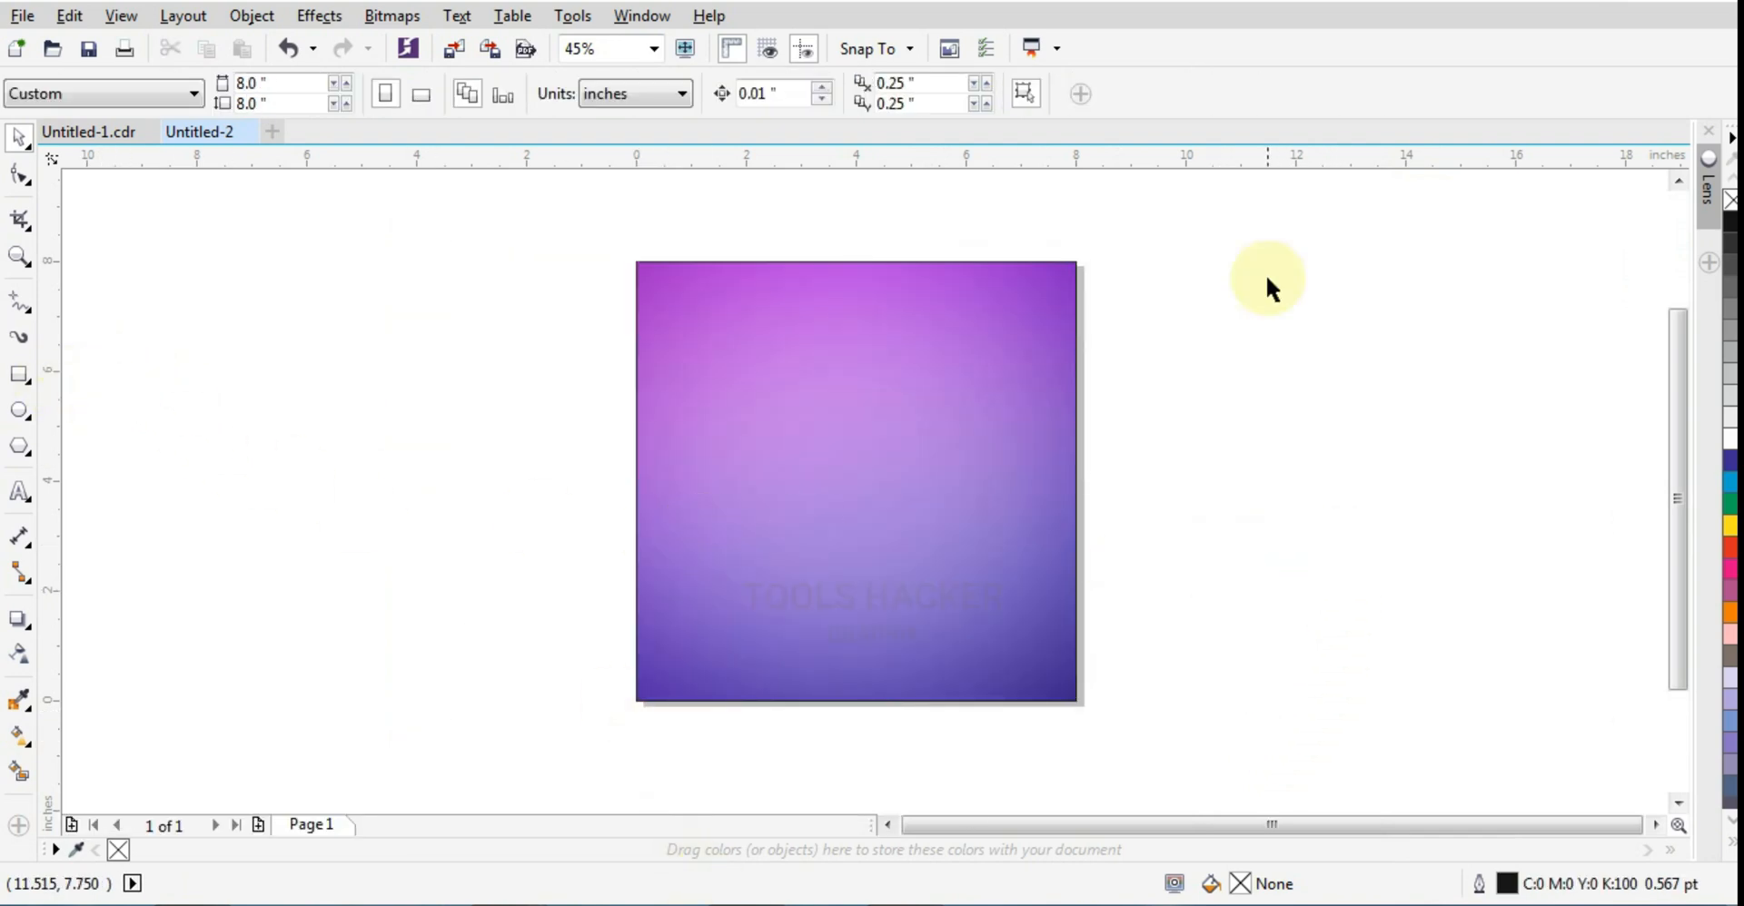
Step: Draw an unfilled square about 0.51 inches wide near the centre of the page
left_click(25, 259)
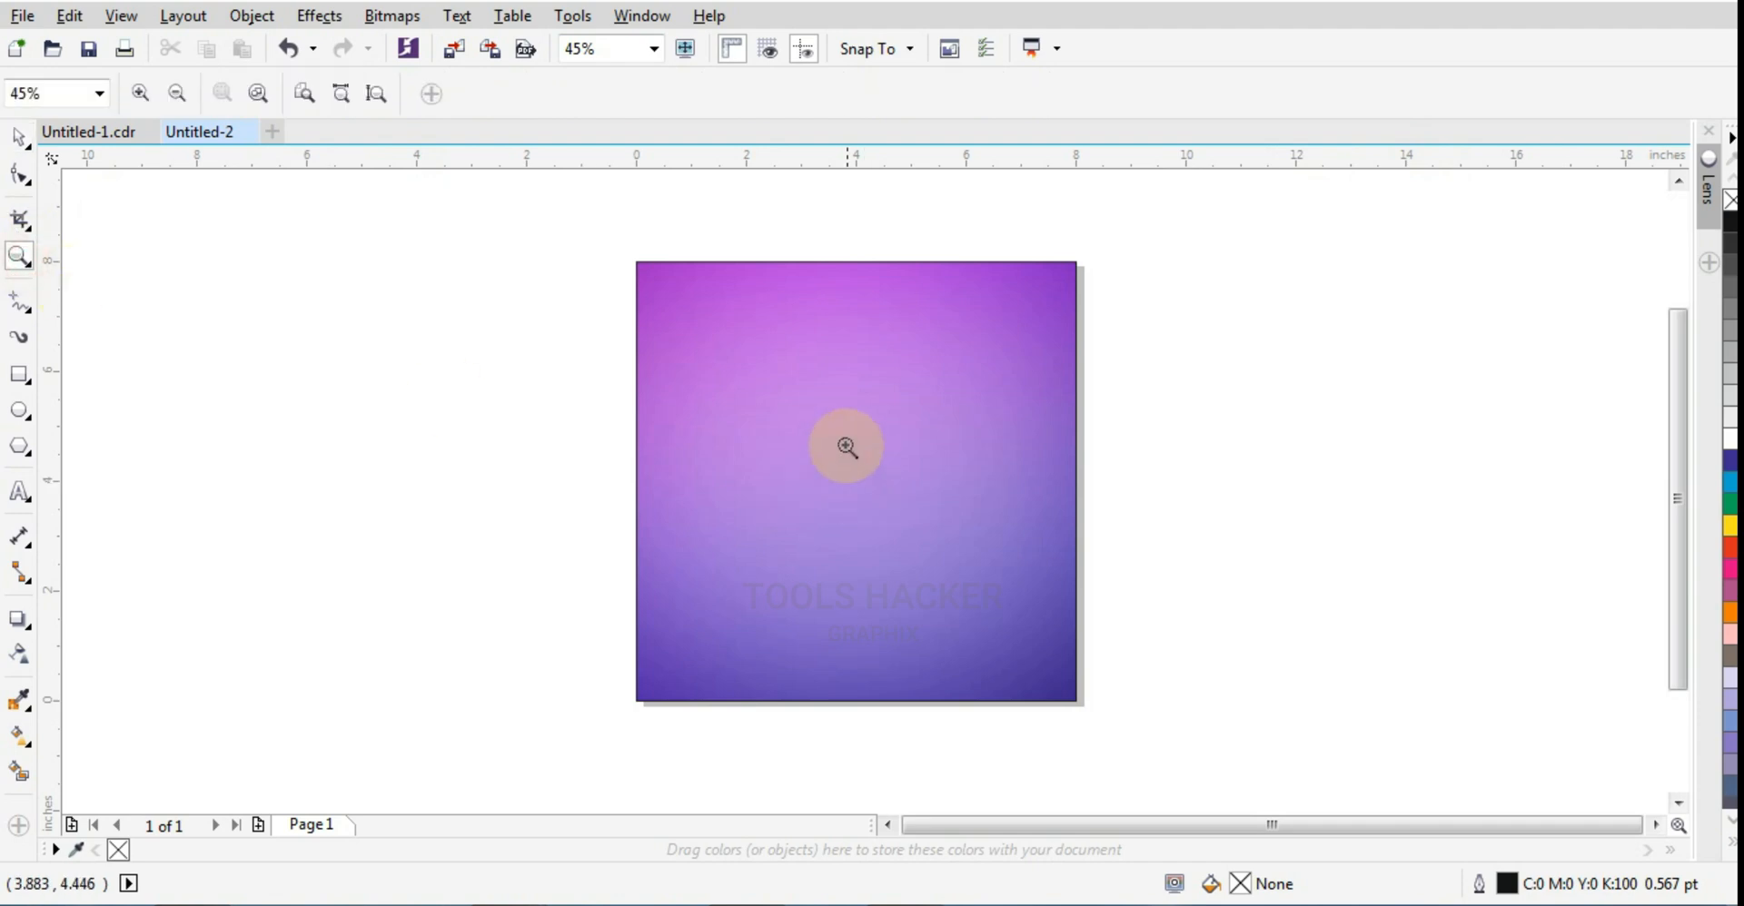
left_click_drag(818, 417, 892, 516)
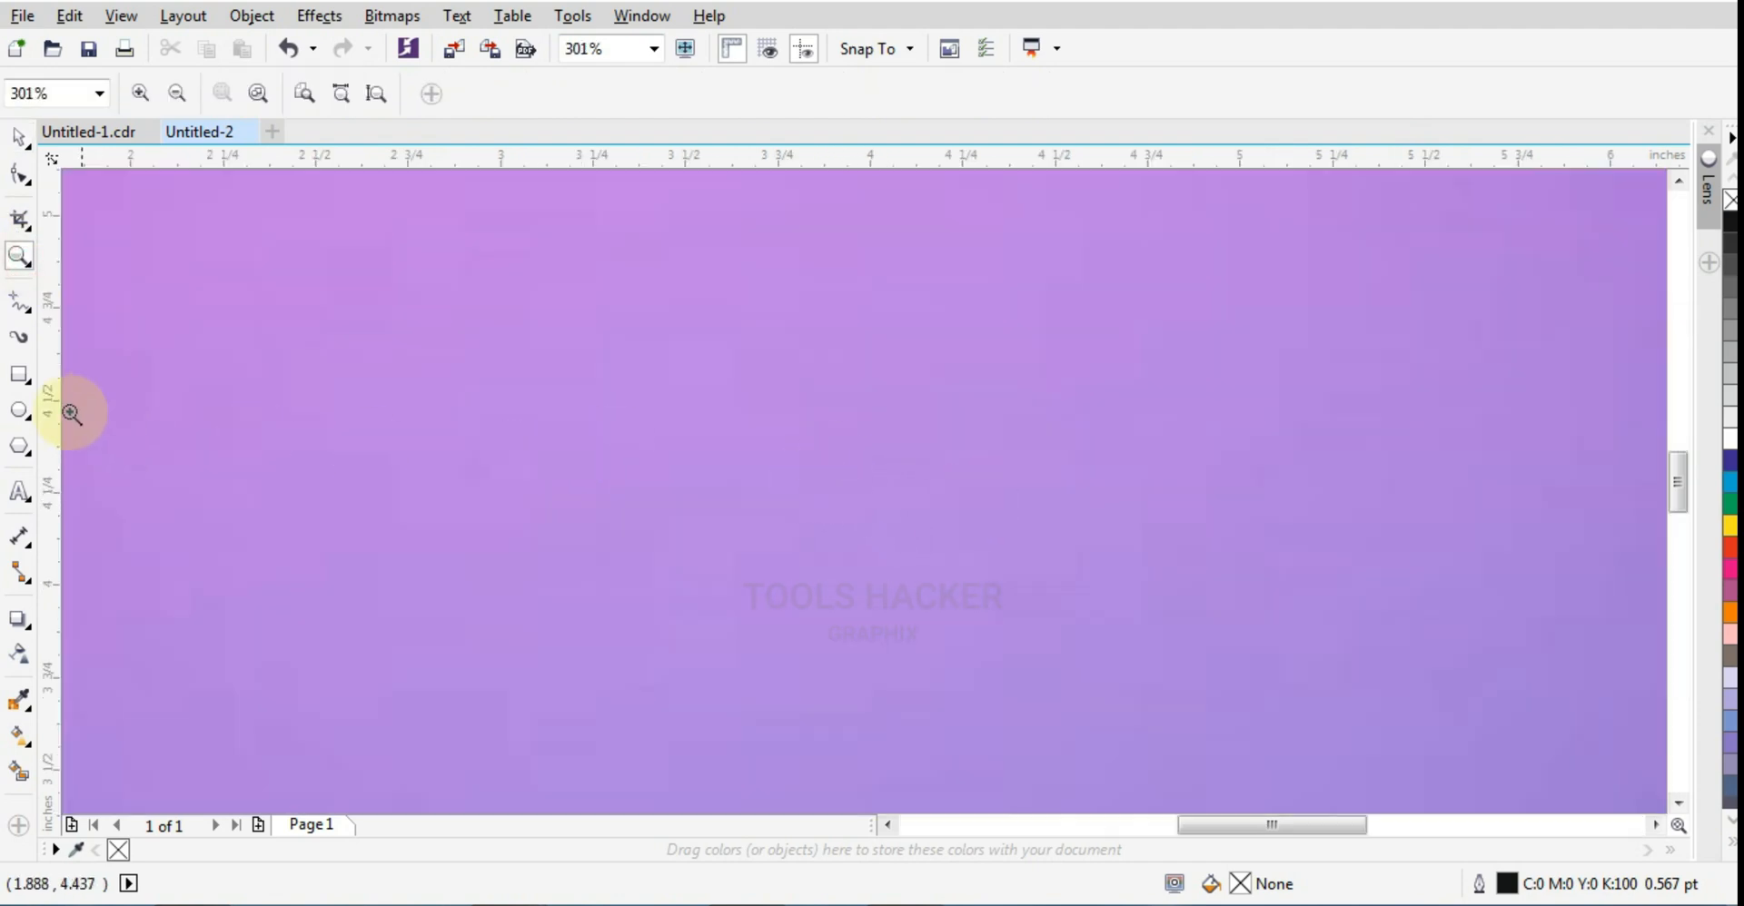
left_click(19, 374)
left_click_drag(773, 420, 953, 595)
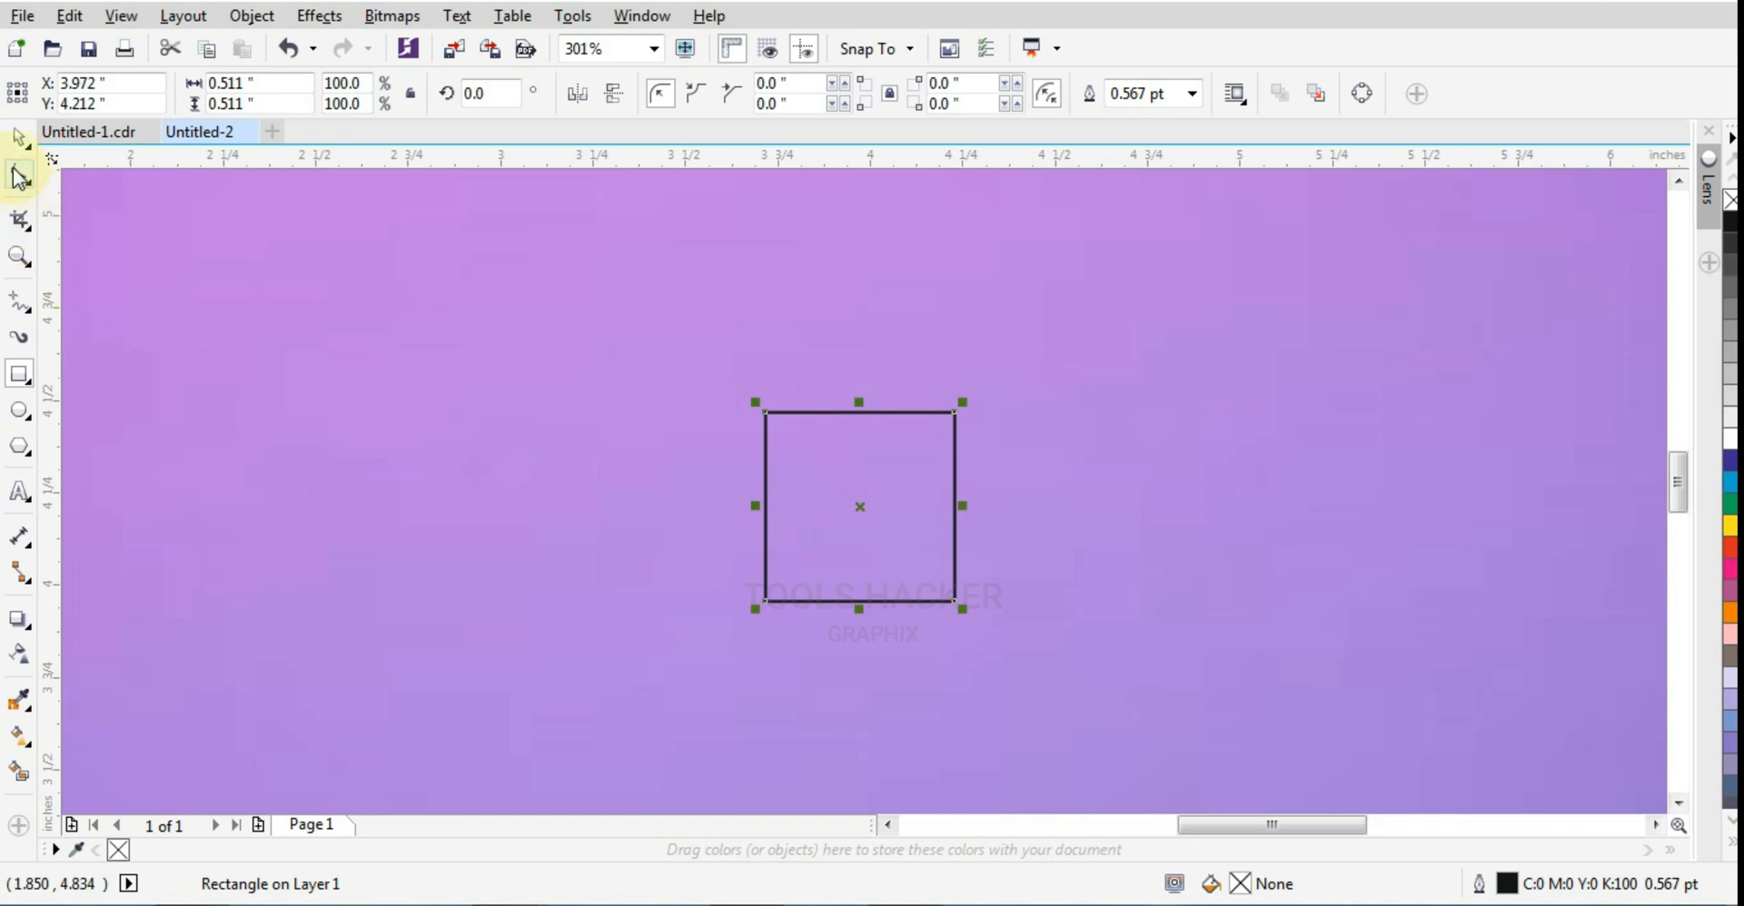
scroll(869, 548, "up", 3)
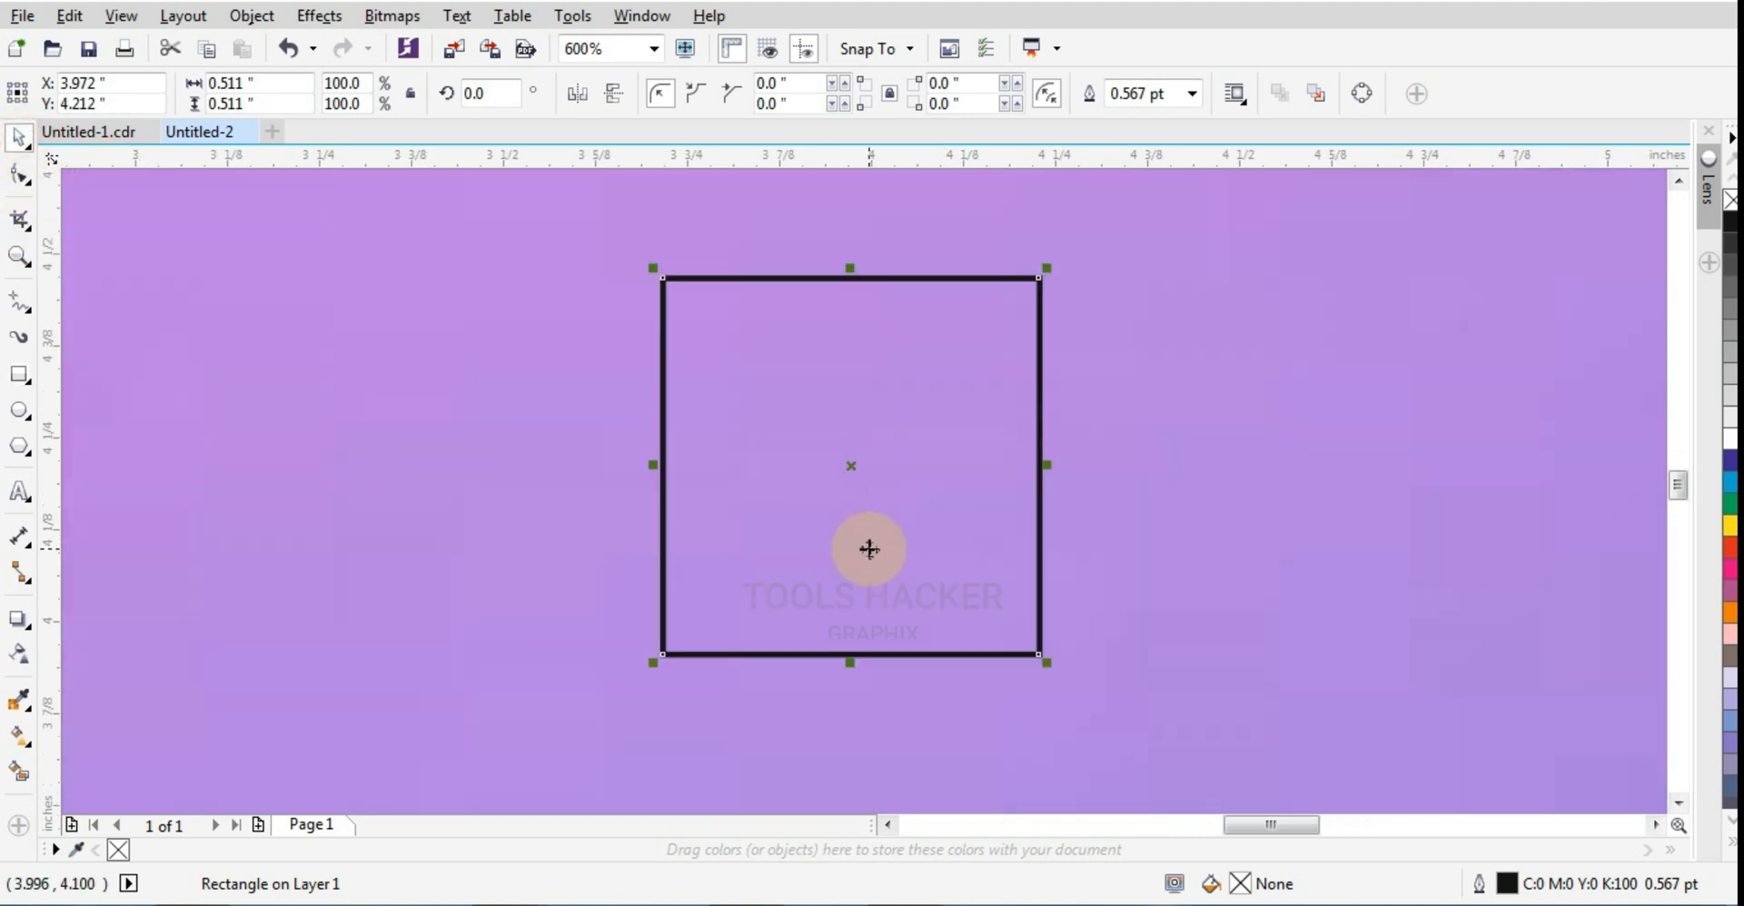
left_click(573, 625)
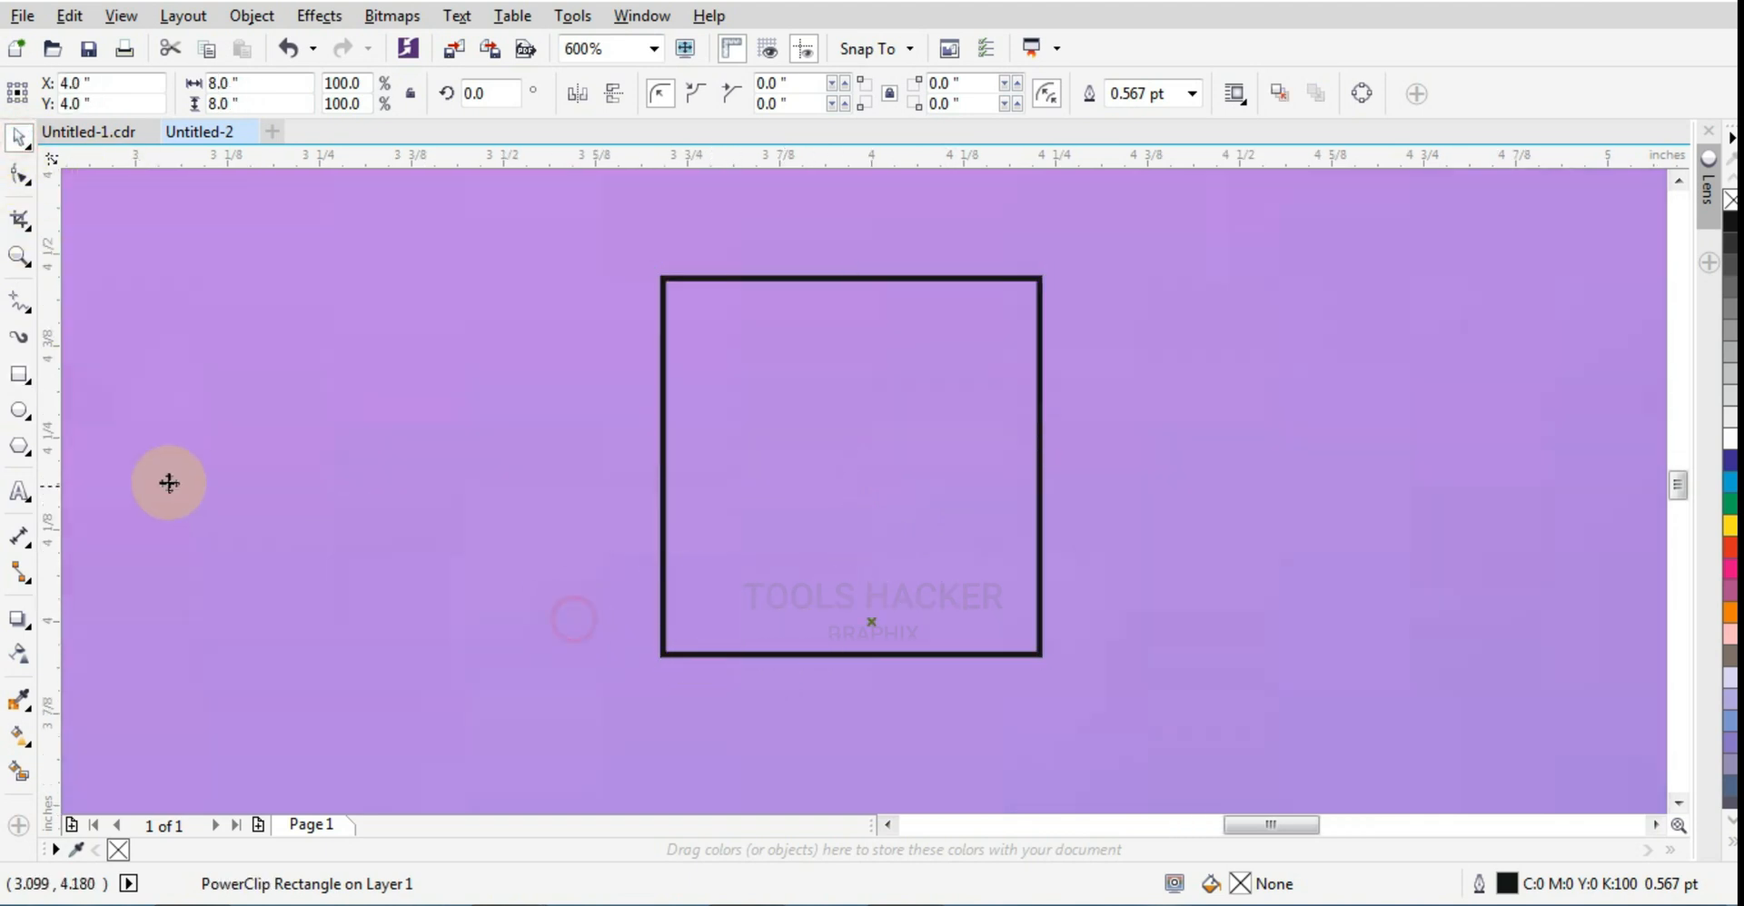
Step: Draw a pill-shaped rectangle about 0.132 by 0.036 inches with fully rounded corners, just outside the square's left side
left_click(19, 373)
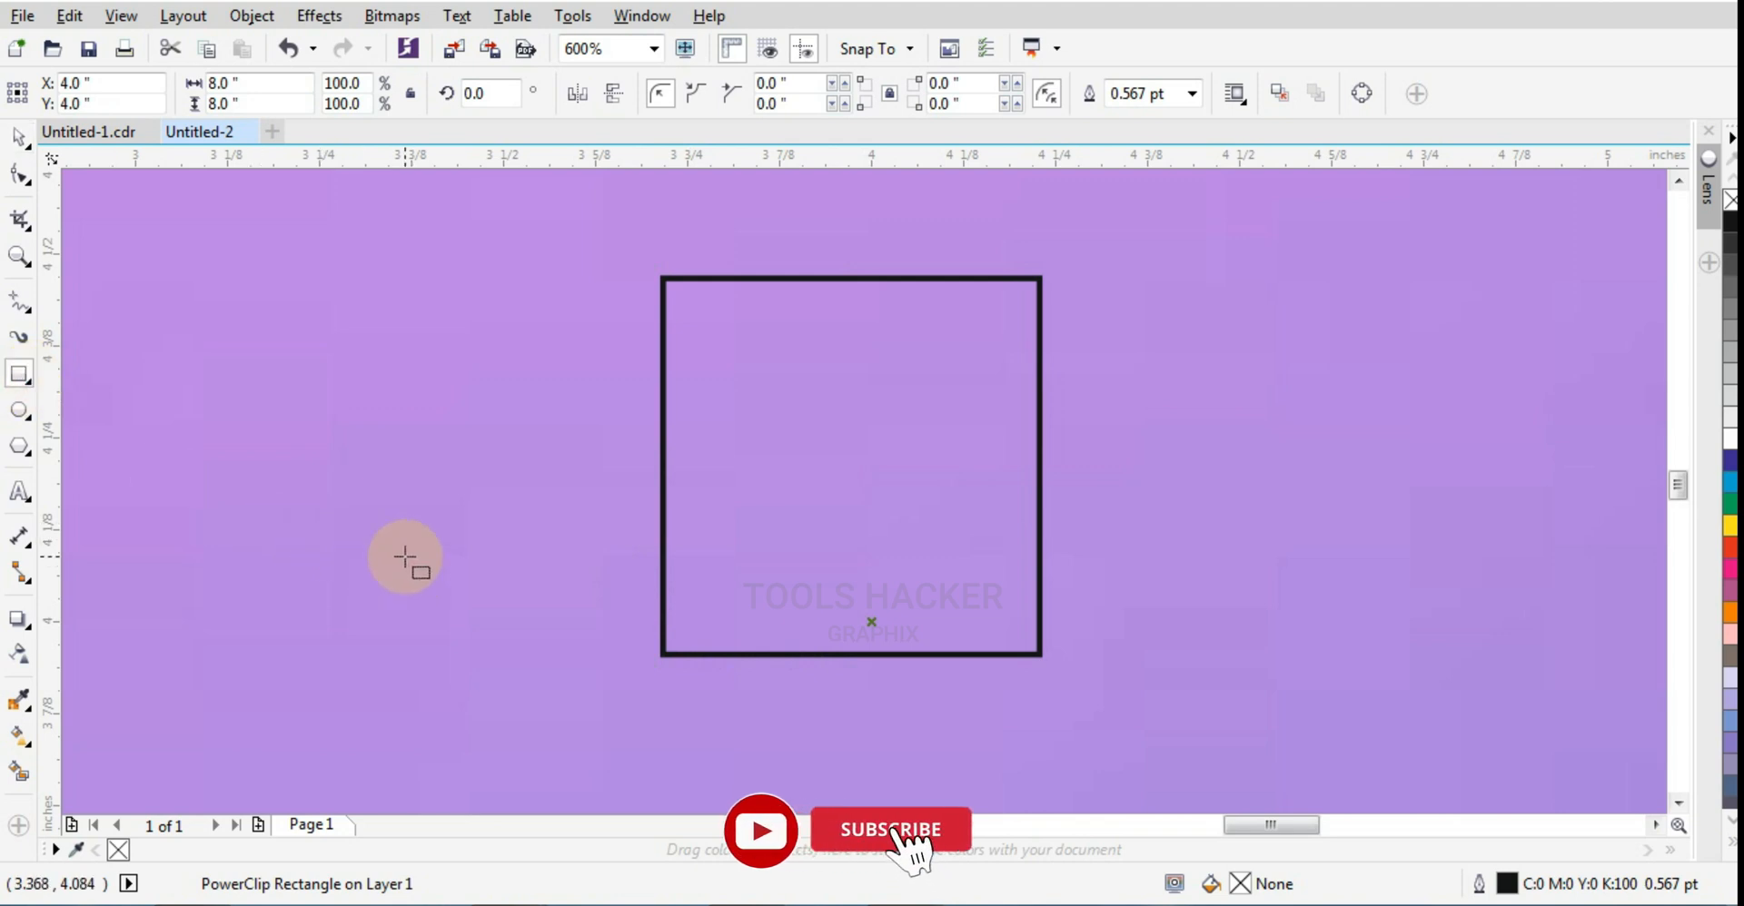
mouse_move(405, 556)
left_mouse_down()
mouse_move(456, 601)
mouse_move(488, 584)
mouse_move(404, 578)
left_mouse_up()
left_click(19, 174)
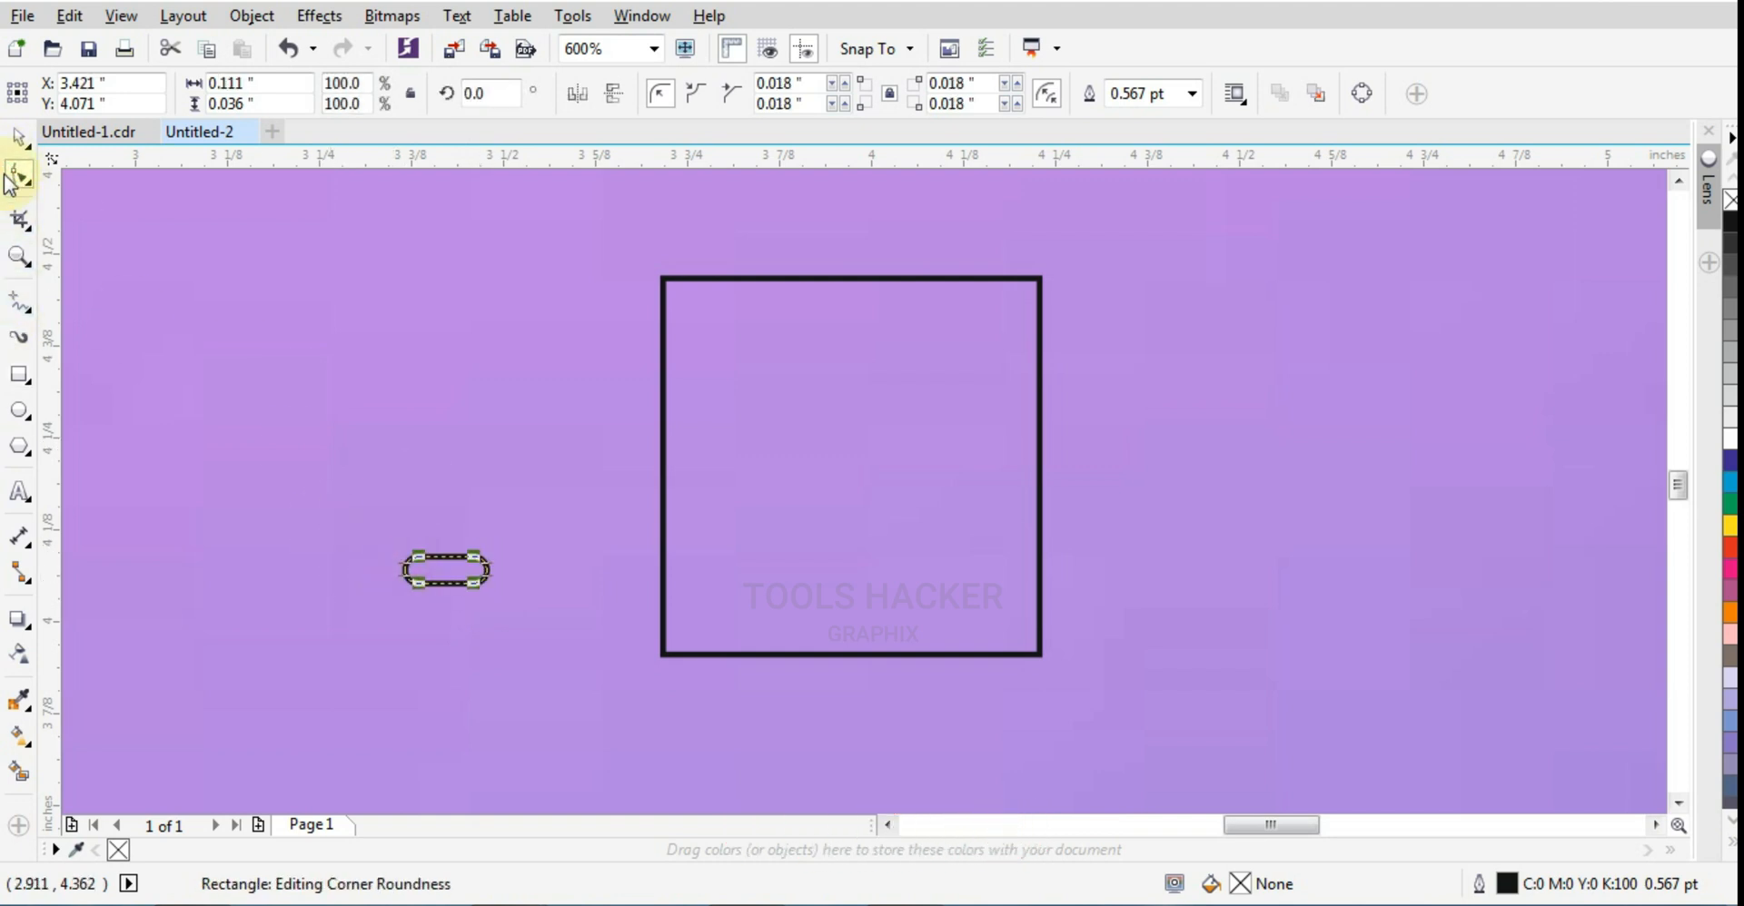
left_click(19, 138)
scroll(405, 545, "up", 2)
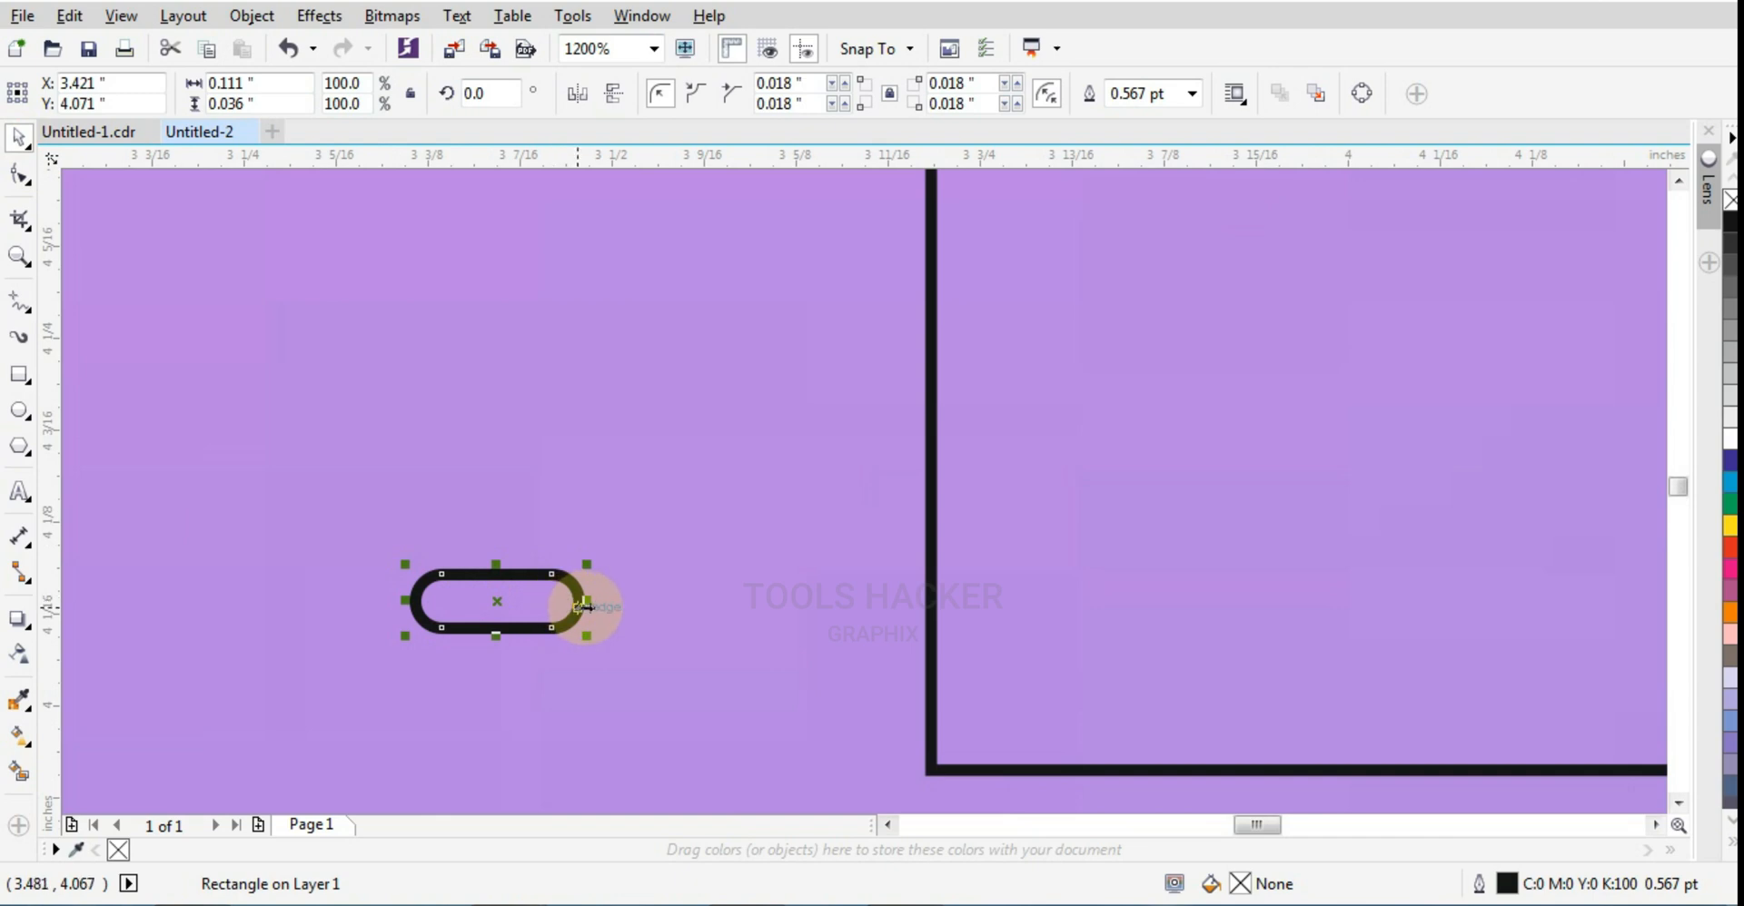
left_click_drag(588, 607, 602, 600)
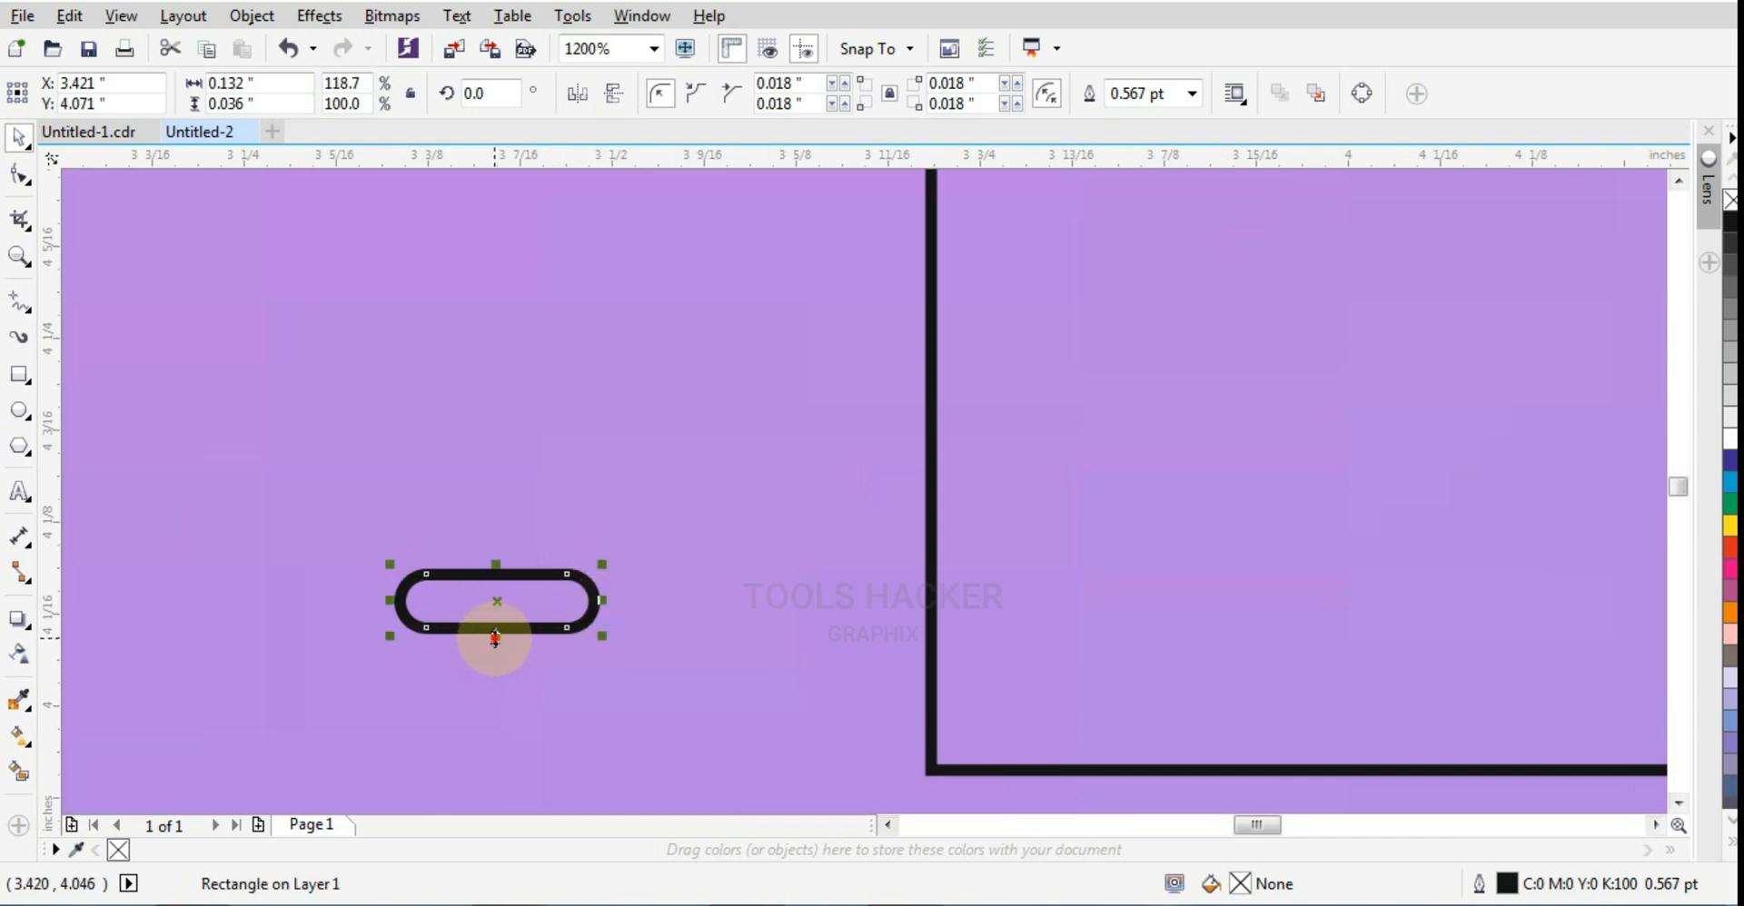
left_click_drag(495, 636, 778, 643)
key("ctrl+z")
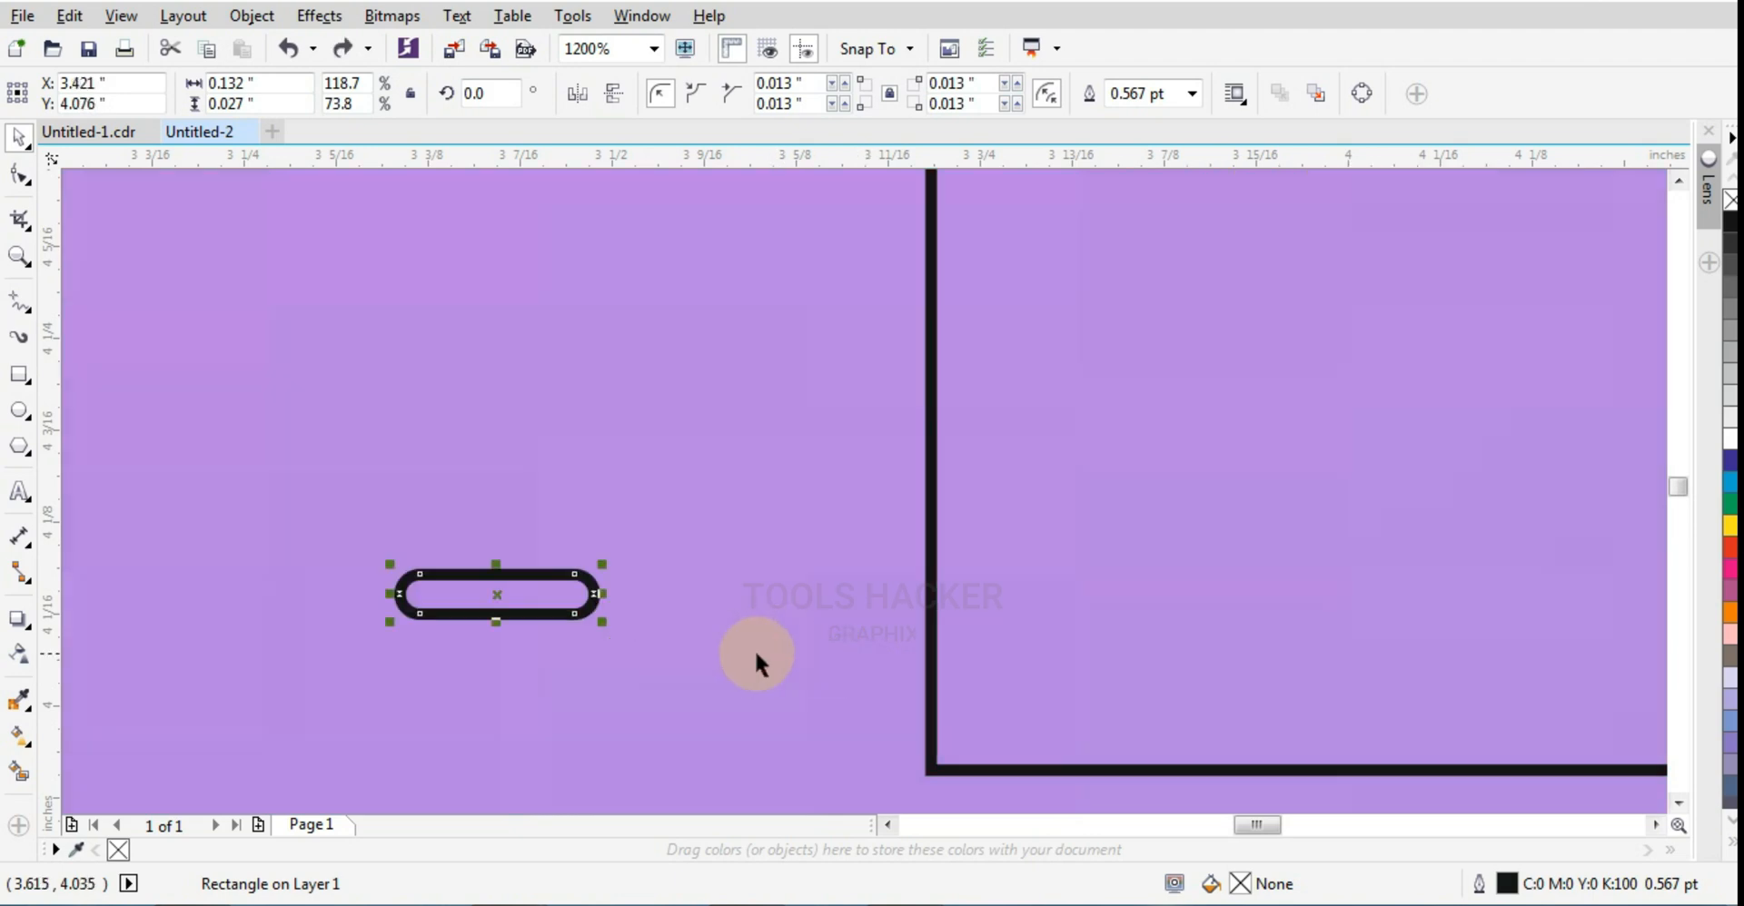
key("ctrl+z")
Step: Rotate the pill shape to 315 degrees
left_click(577, 621)
scroll(584, 622, "down", 1)
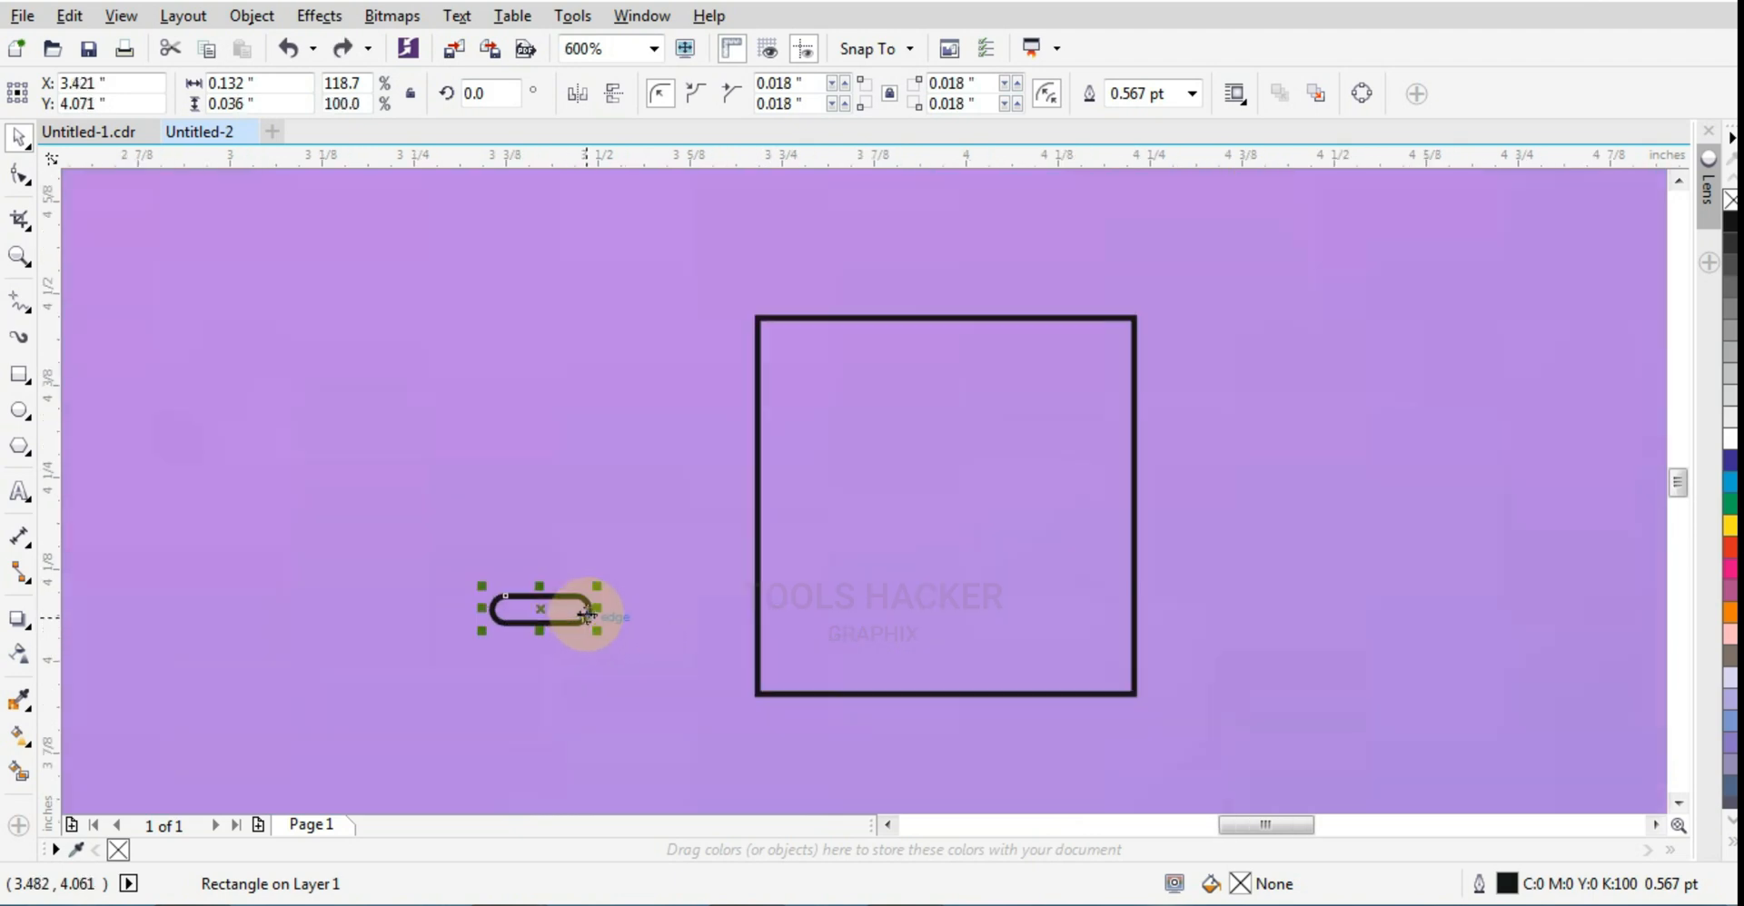
left_click_drag(596, 584, 652, 668)
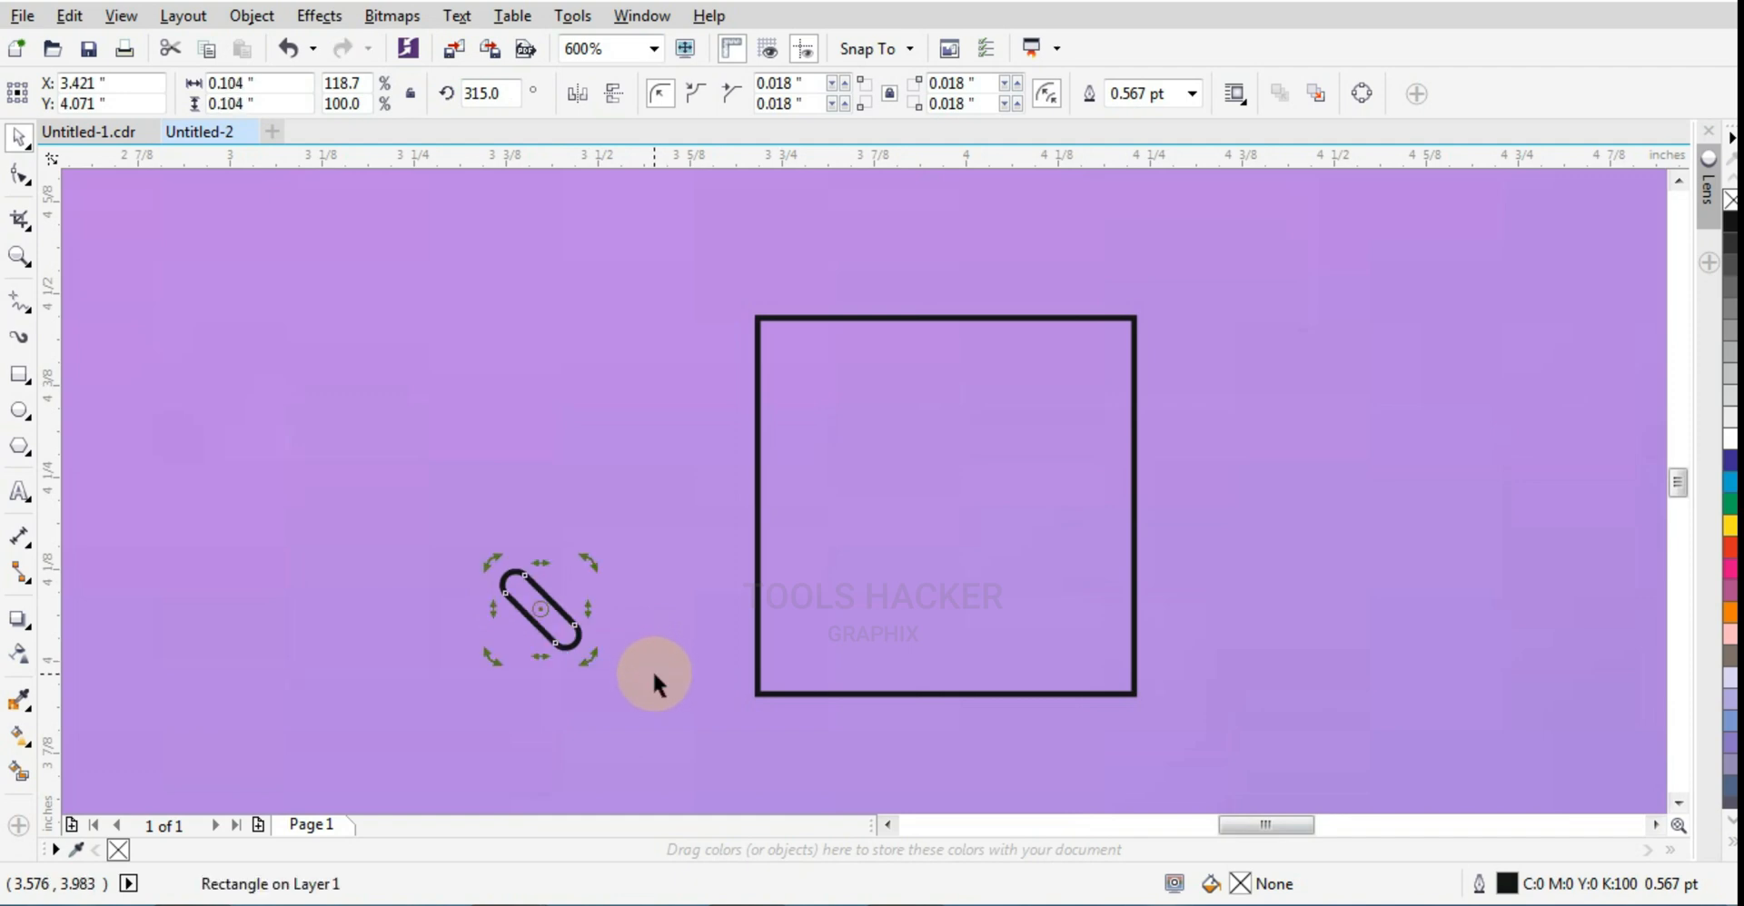
Step: Move the rotated pill onto the square's lower-left corner, centred on it, and fill it white
left_click(565, 622)
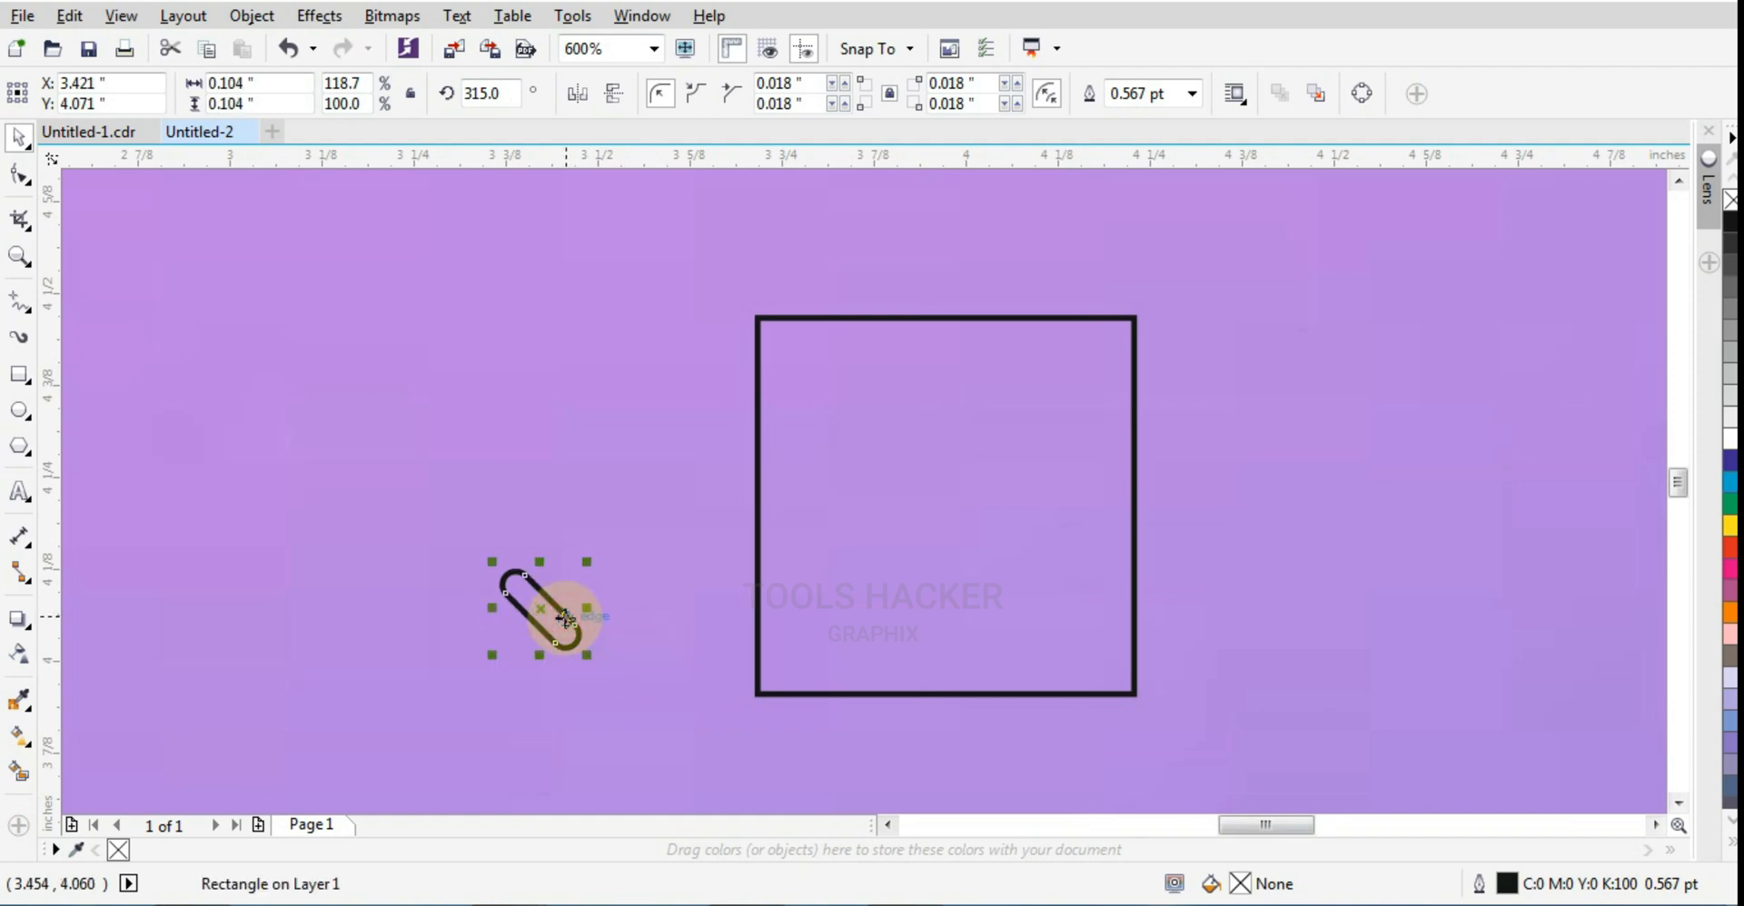
left_click_drag(563, 617, 779, 697)
scroll(776, 697, "up", 2)
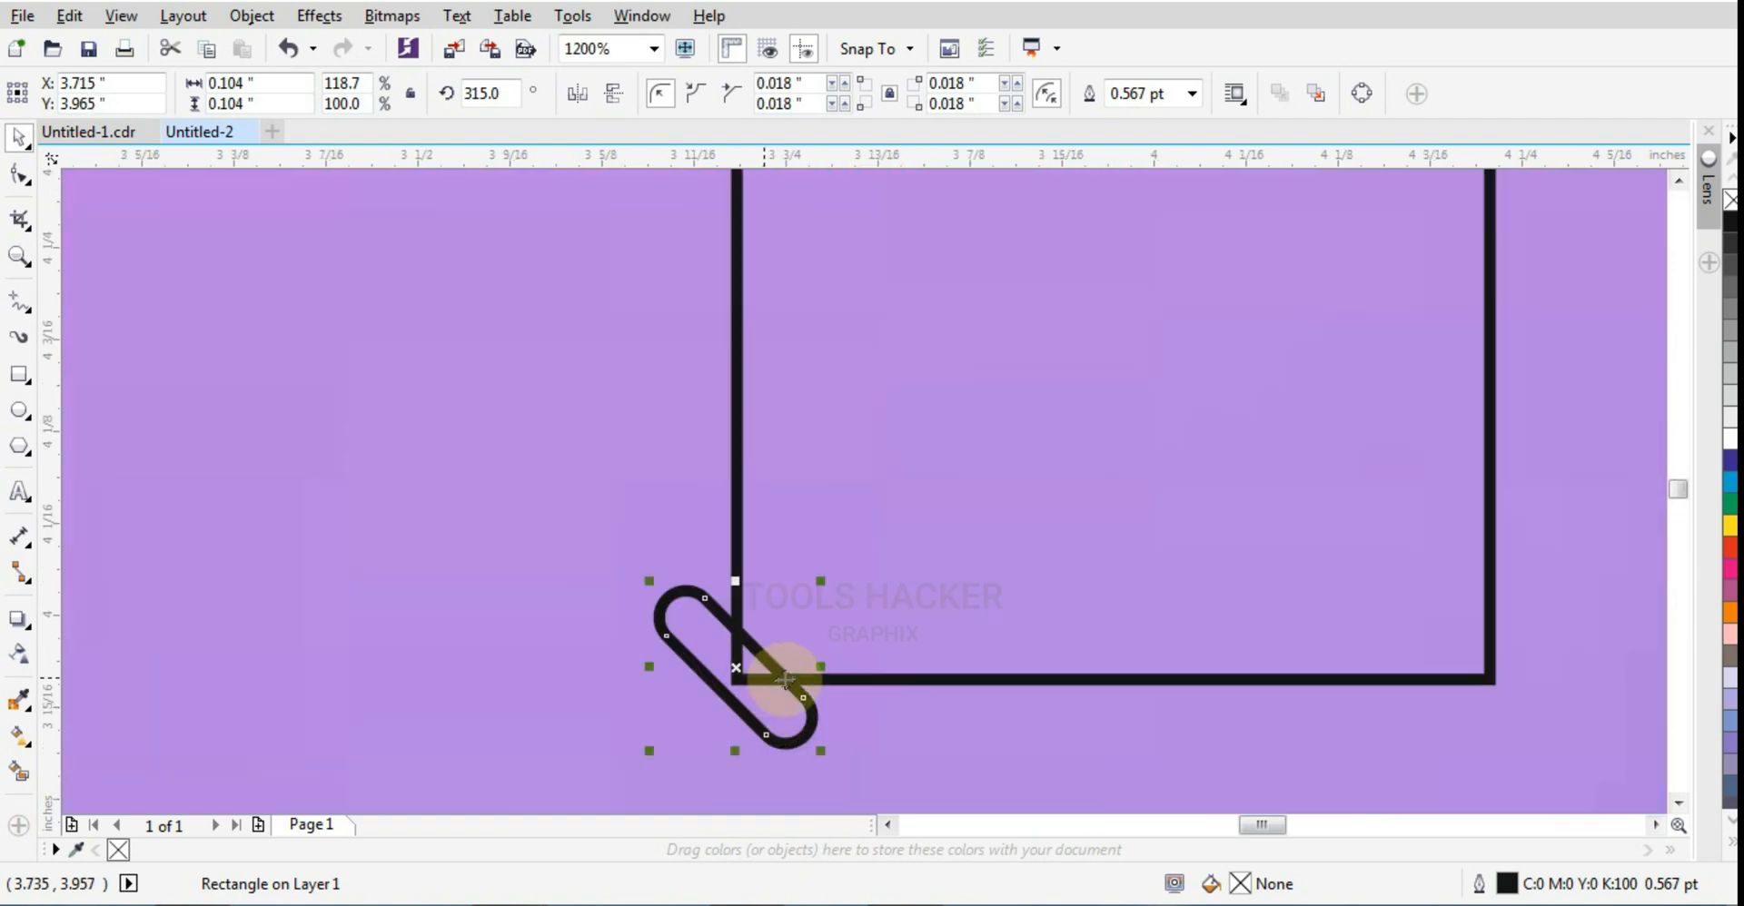
left_click(1729, 442)
scroll(799, 720, "down", 2)
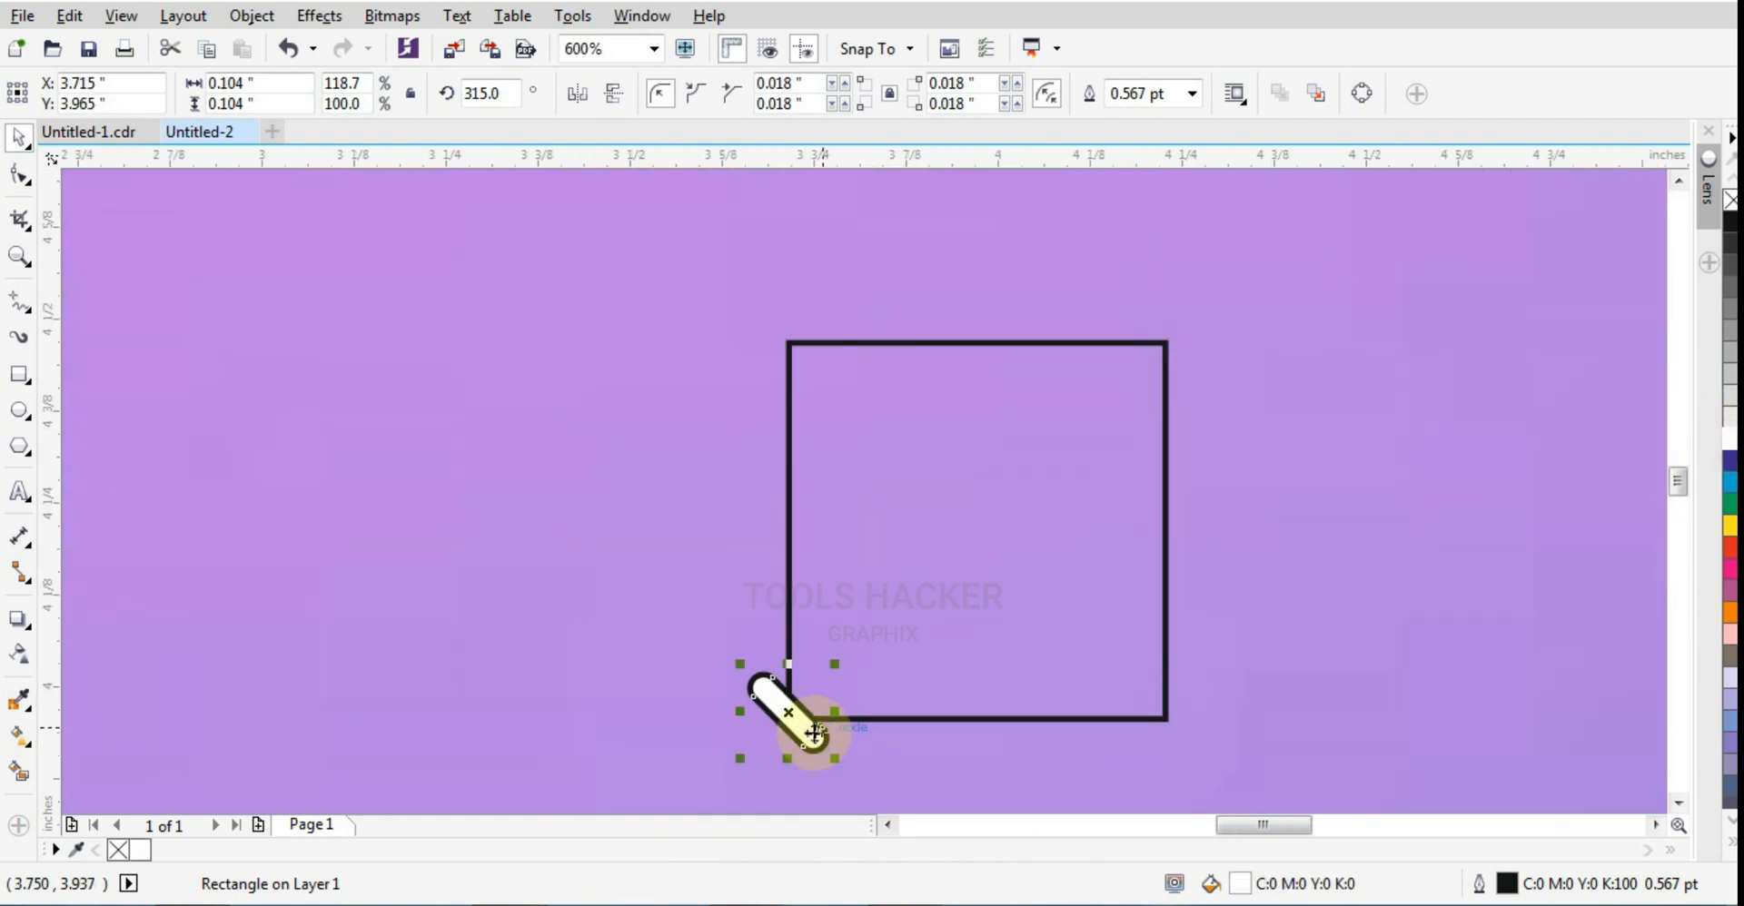
scroll(791, 718, "up", 2)
scroll(791, 718, "up", 1)
left_click_drag(790, 692, 796, 691)
scroll(790, 692, "down", 1)
scroll(796, 692, "down", 1)
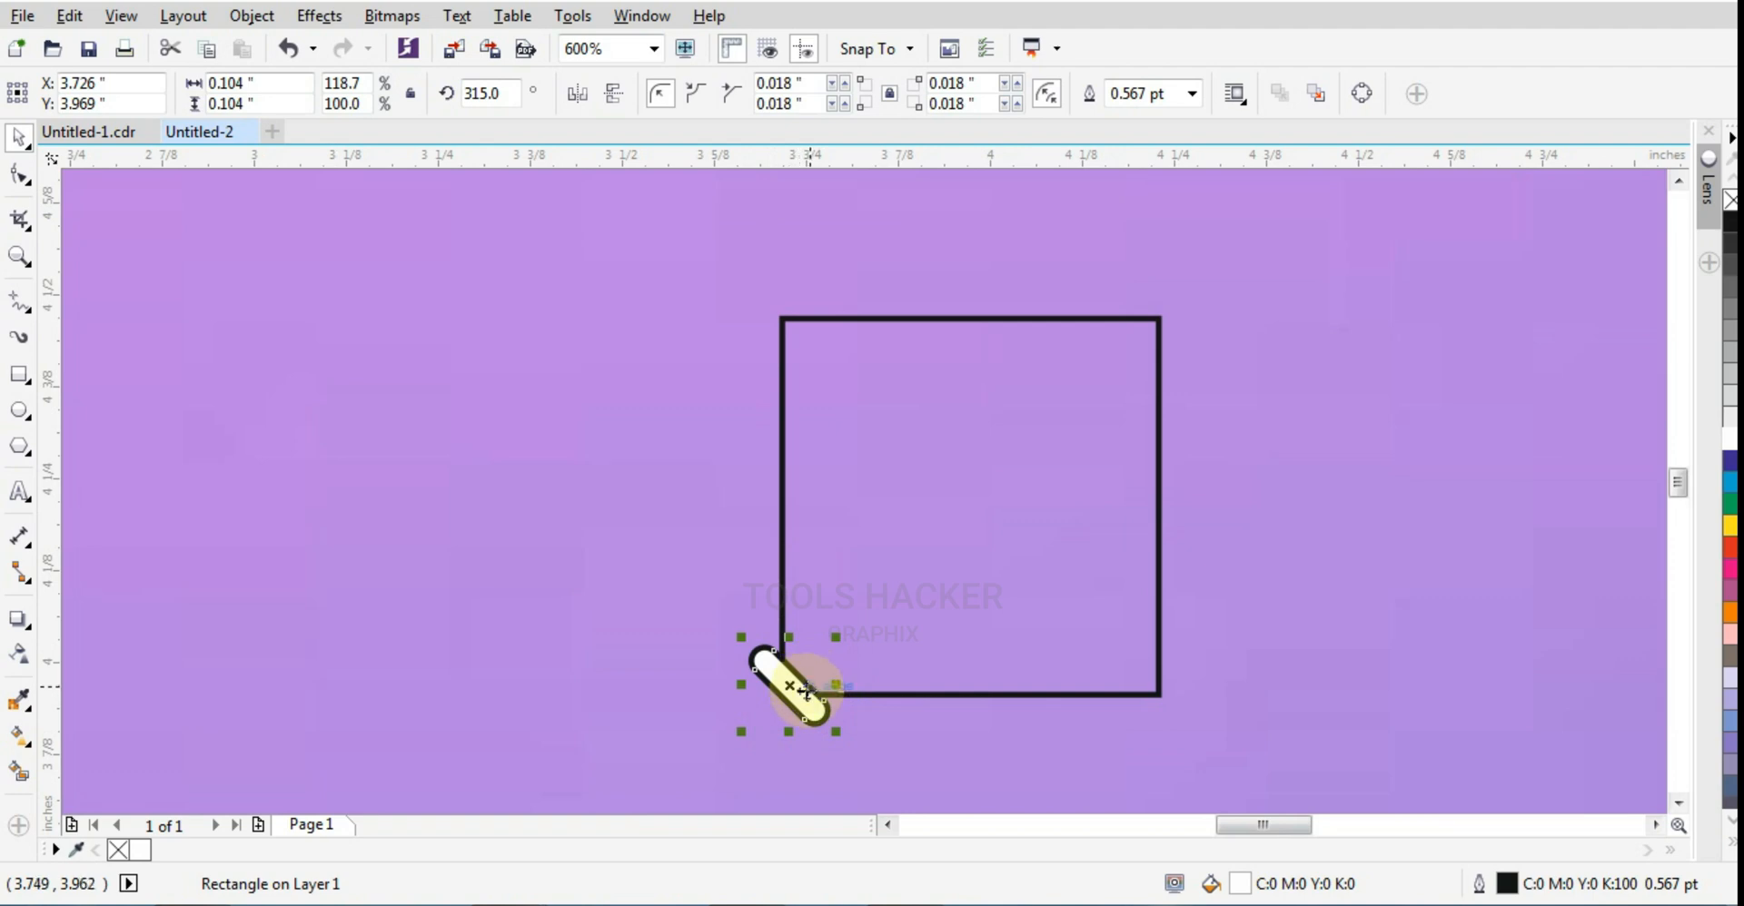
Step: Place copies of the white pill on the square's upper-left and lower-right corners
left_click_drag(806, 692, 791, 355)
scroll(787, 341, "up", 2)
left_click(786, 354)
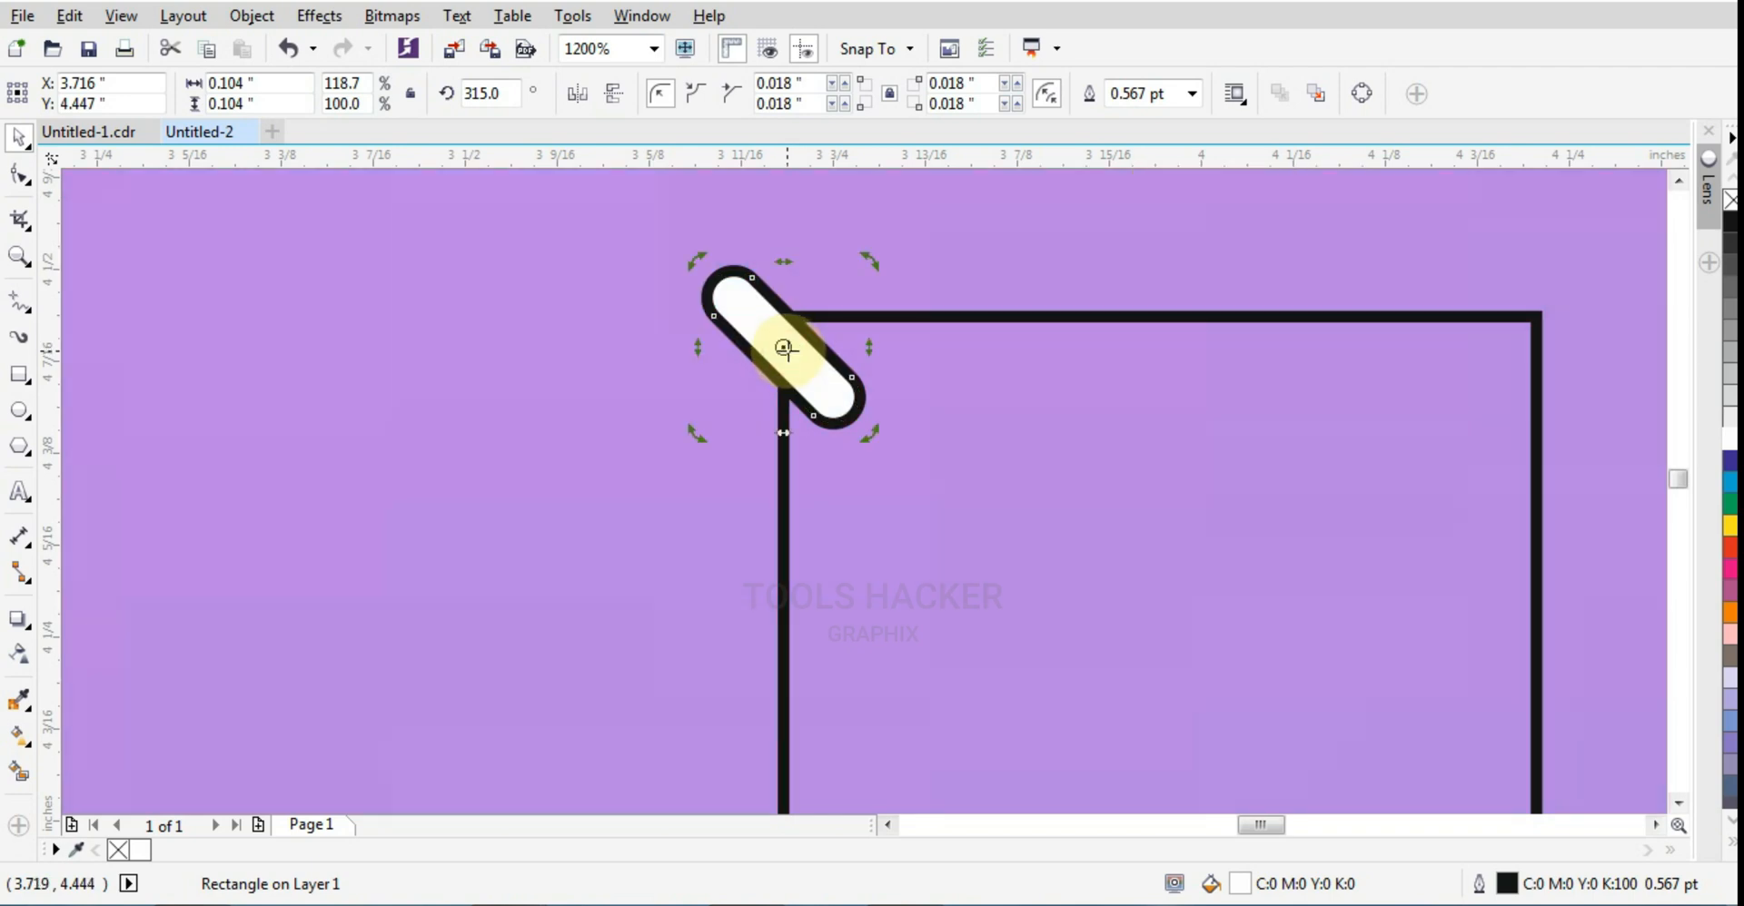
scroll(782, 352, "down", 2)
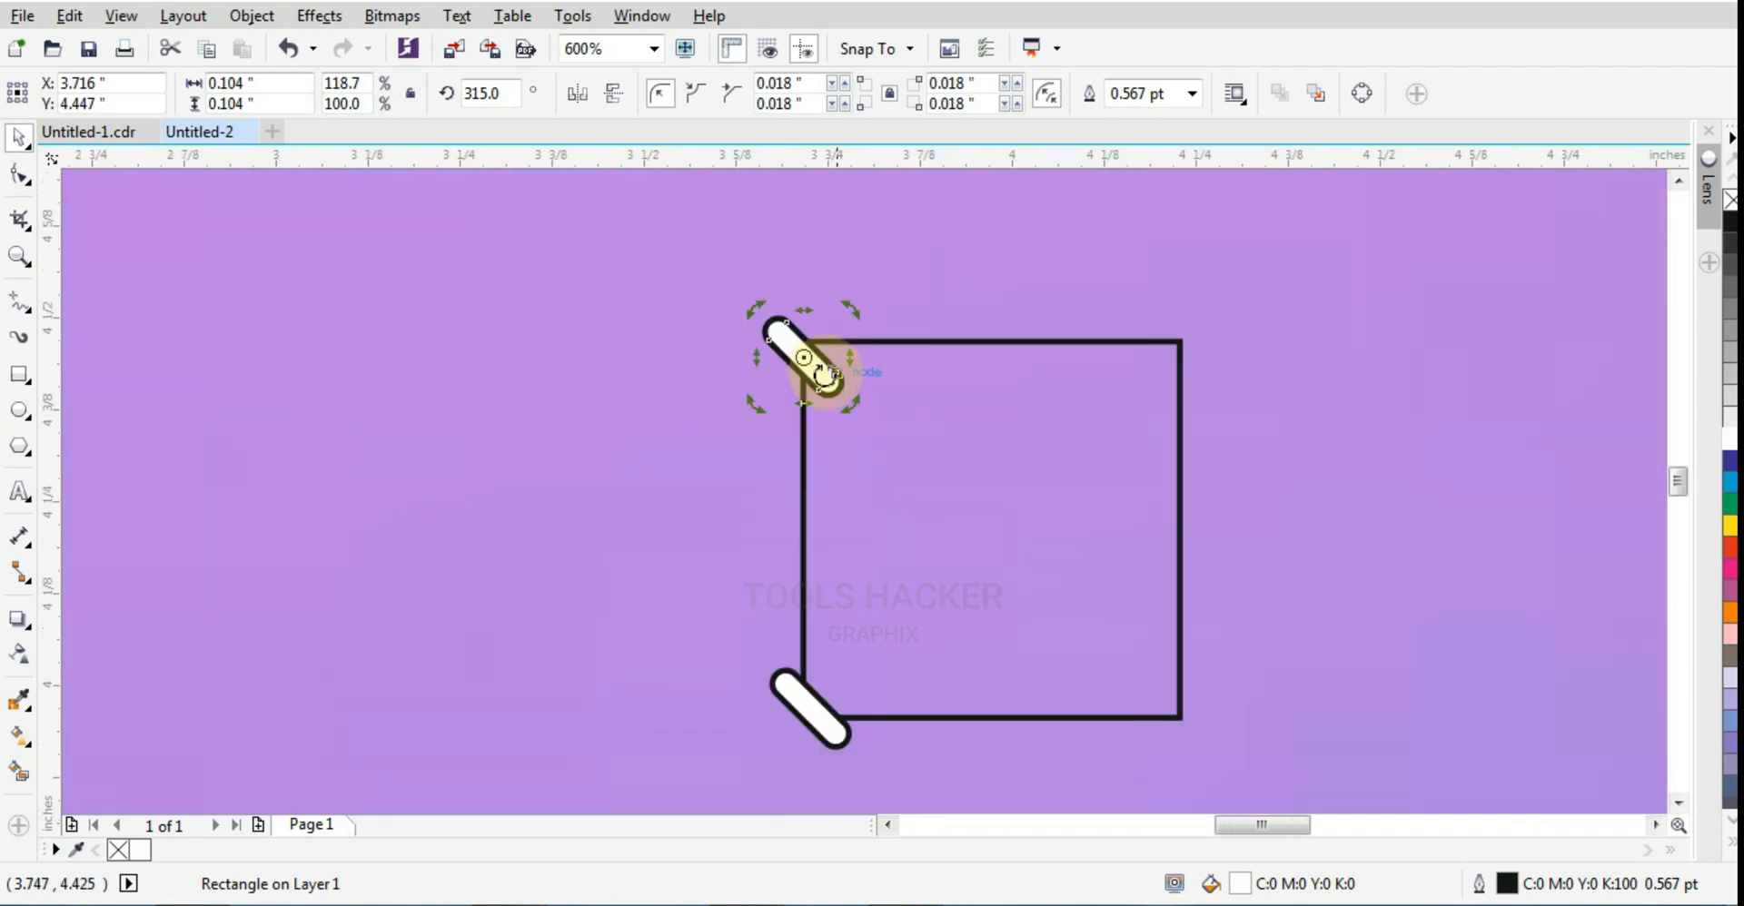
left_click_drag(825, 366, 1179, 716)
scroll(1172, 715, "up", 2)
scroll(1160, 718, "up", 2)
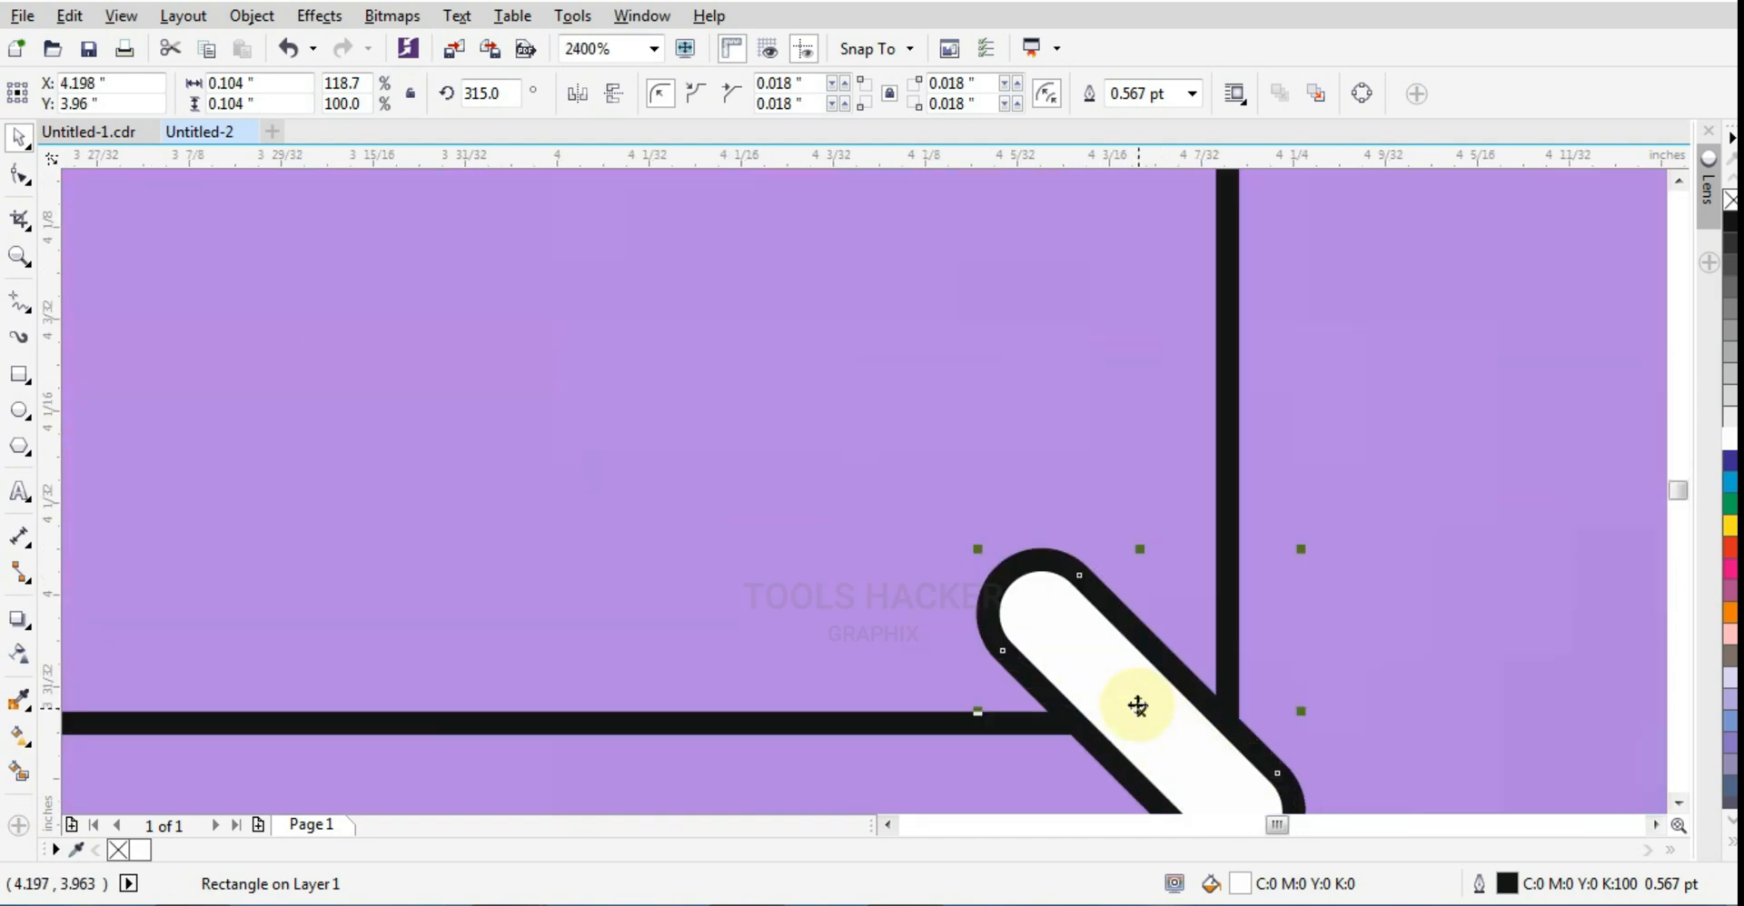
scroll(1132, 676, "down", 2)
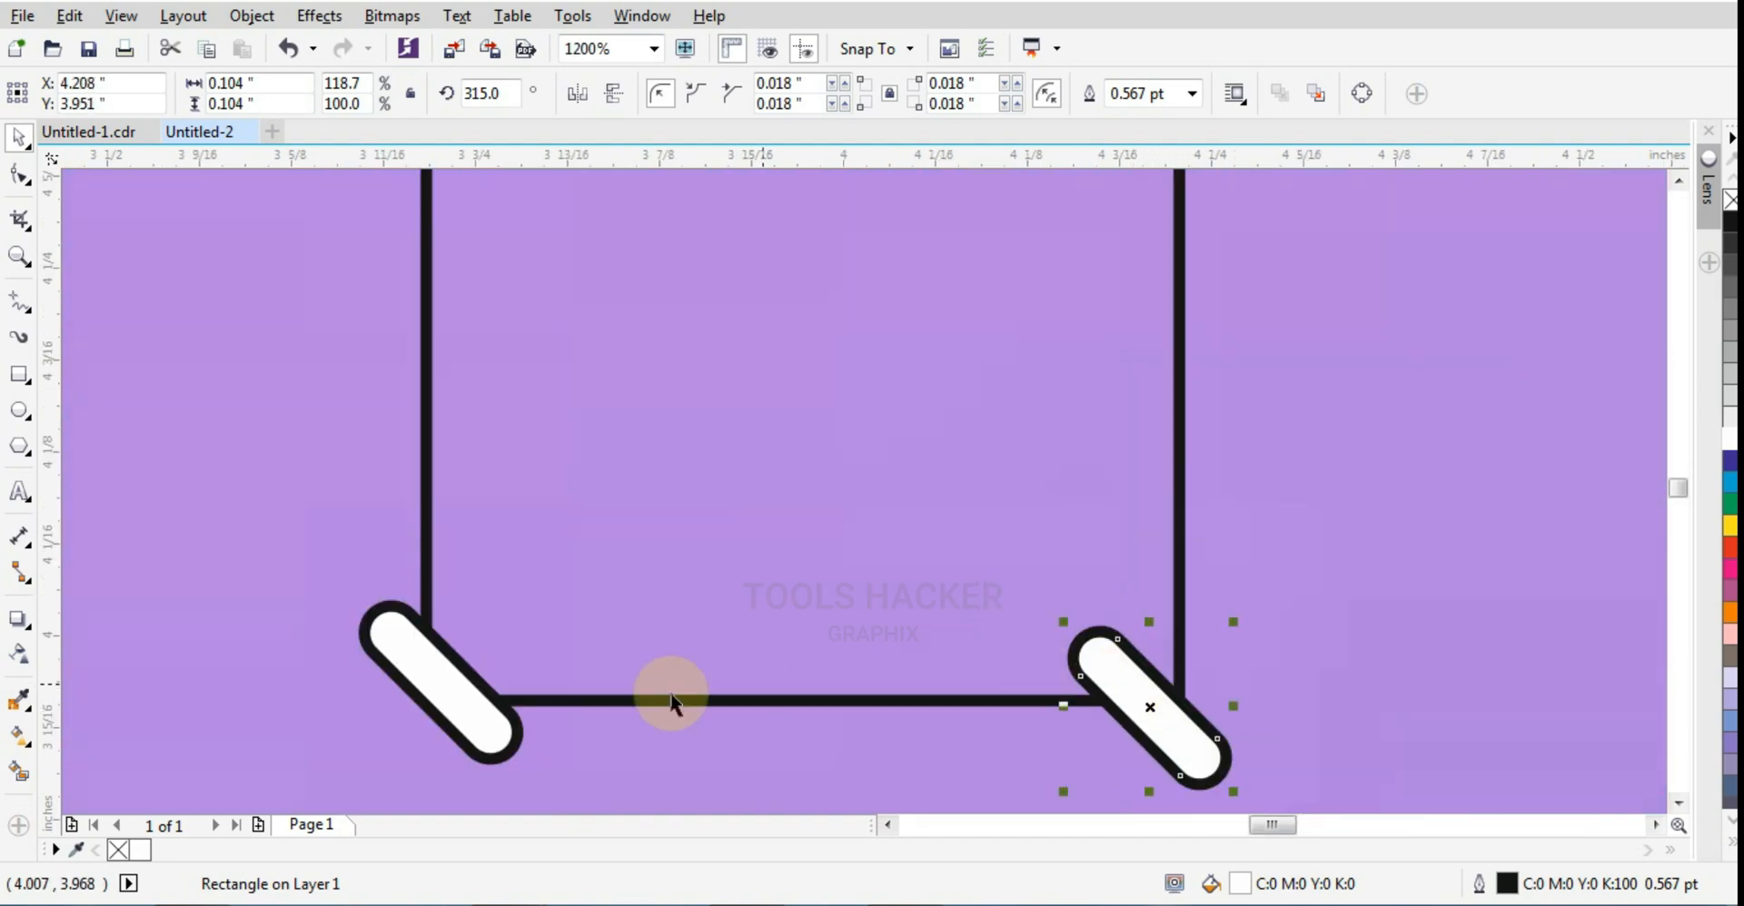
left_click(492, 743, "shift")
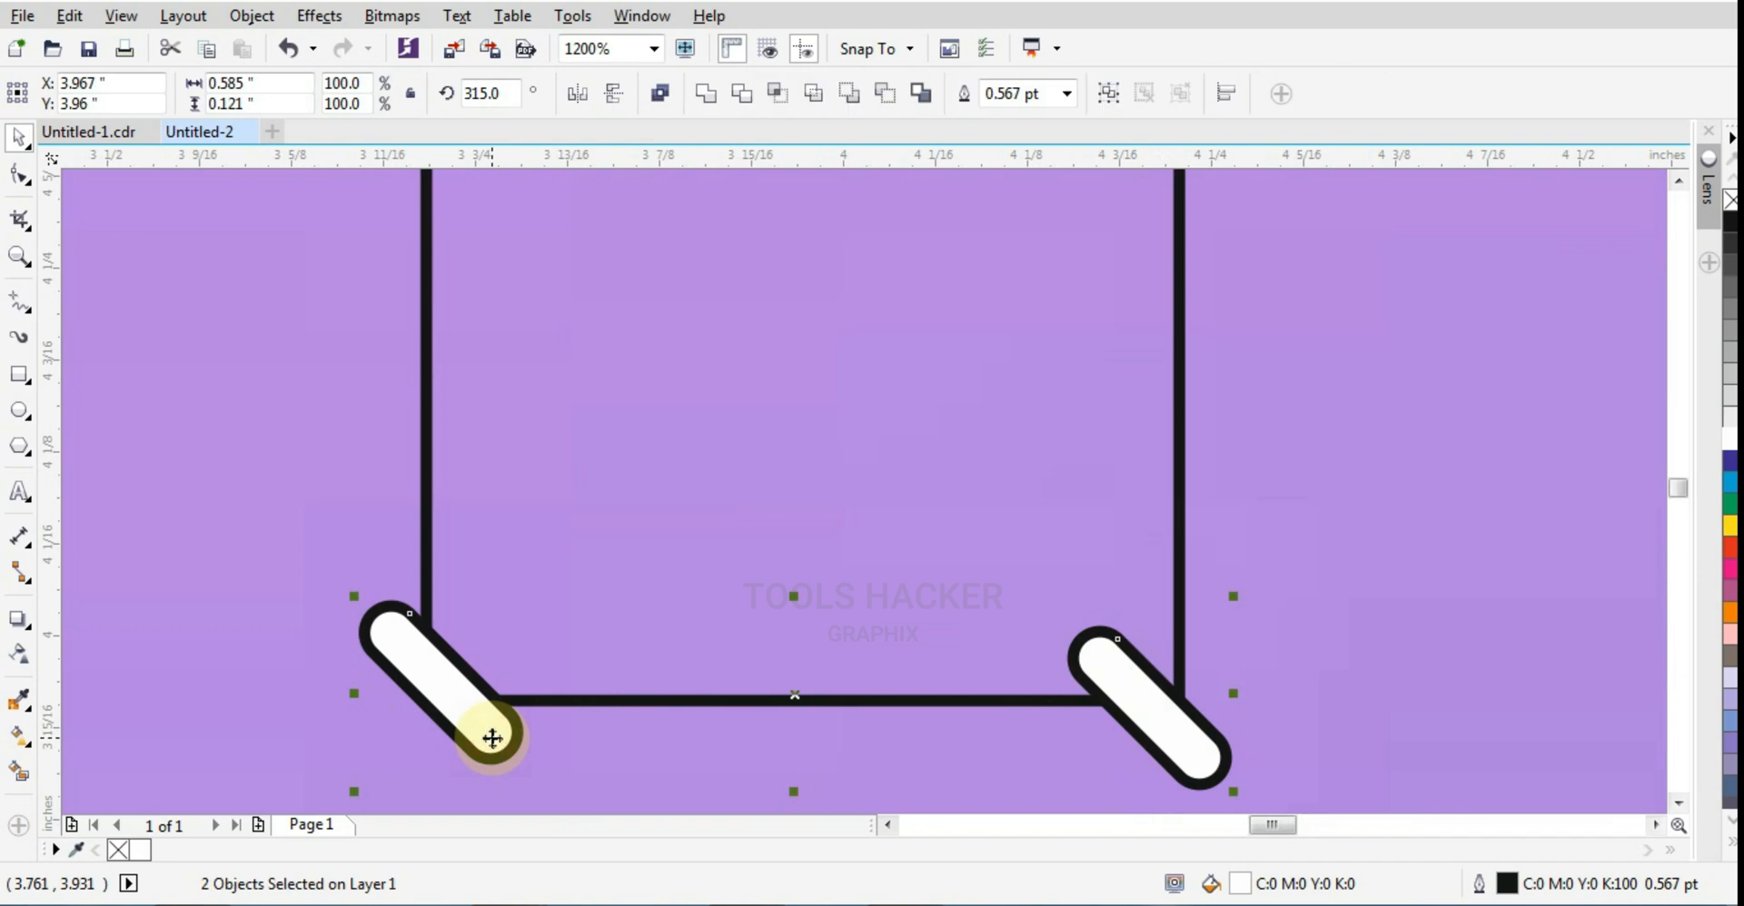
key("e")
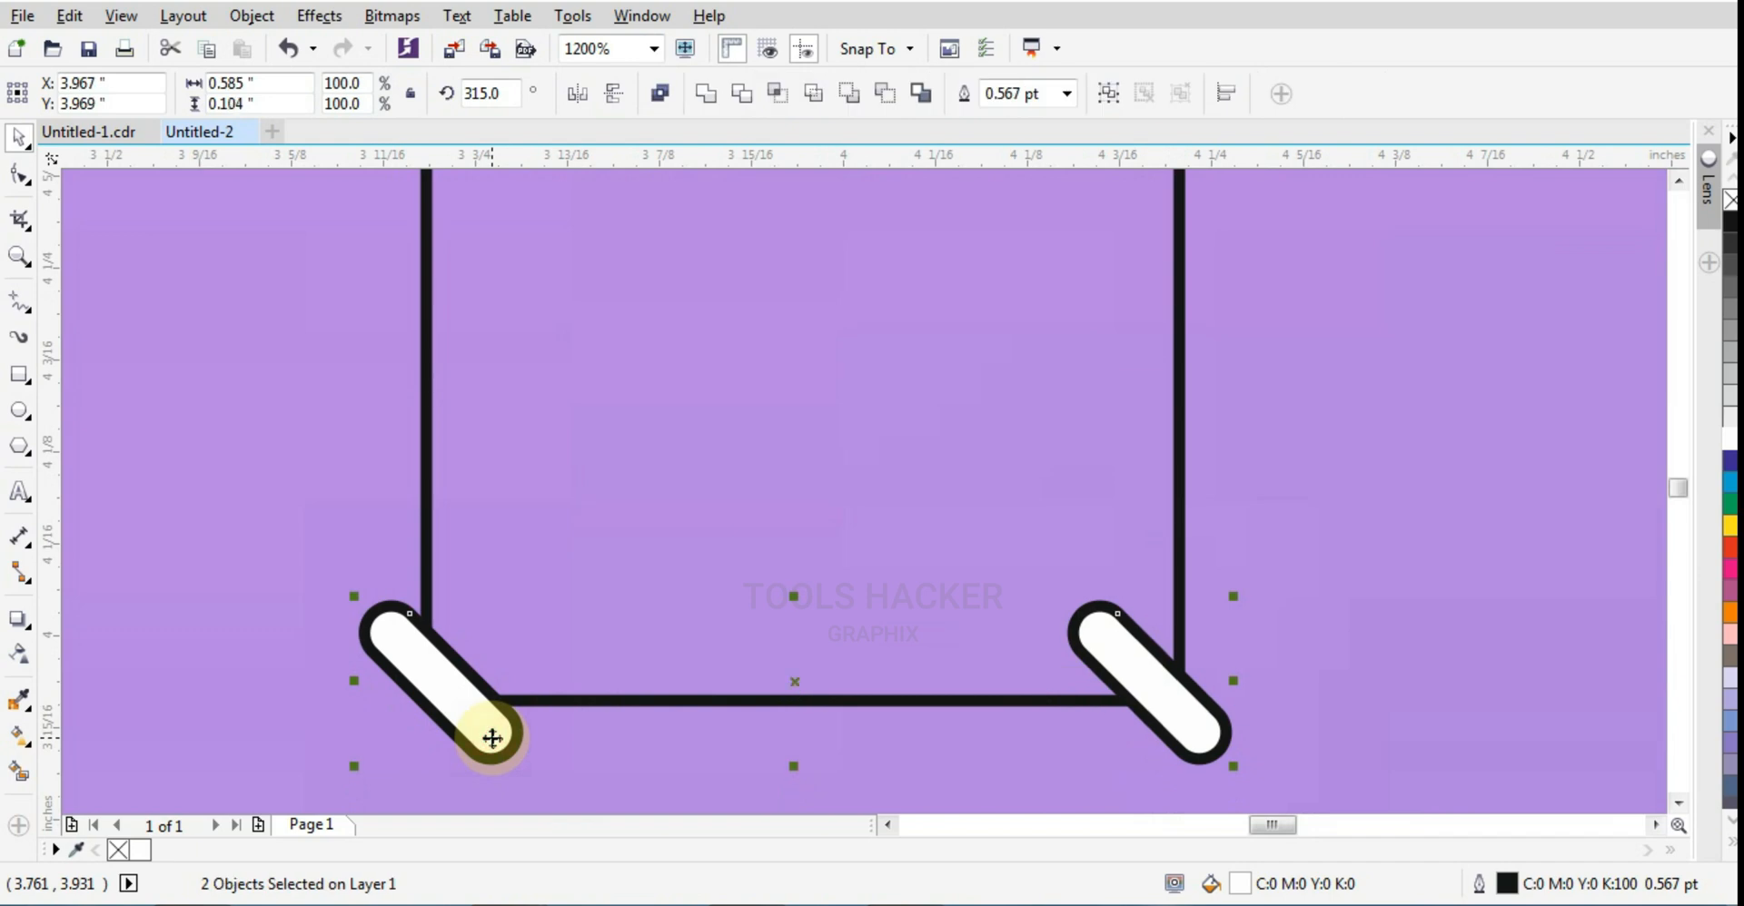
key("ctrl+z")
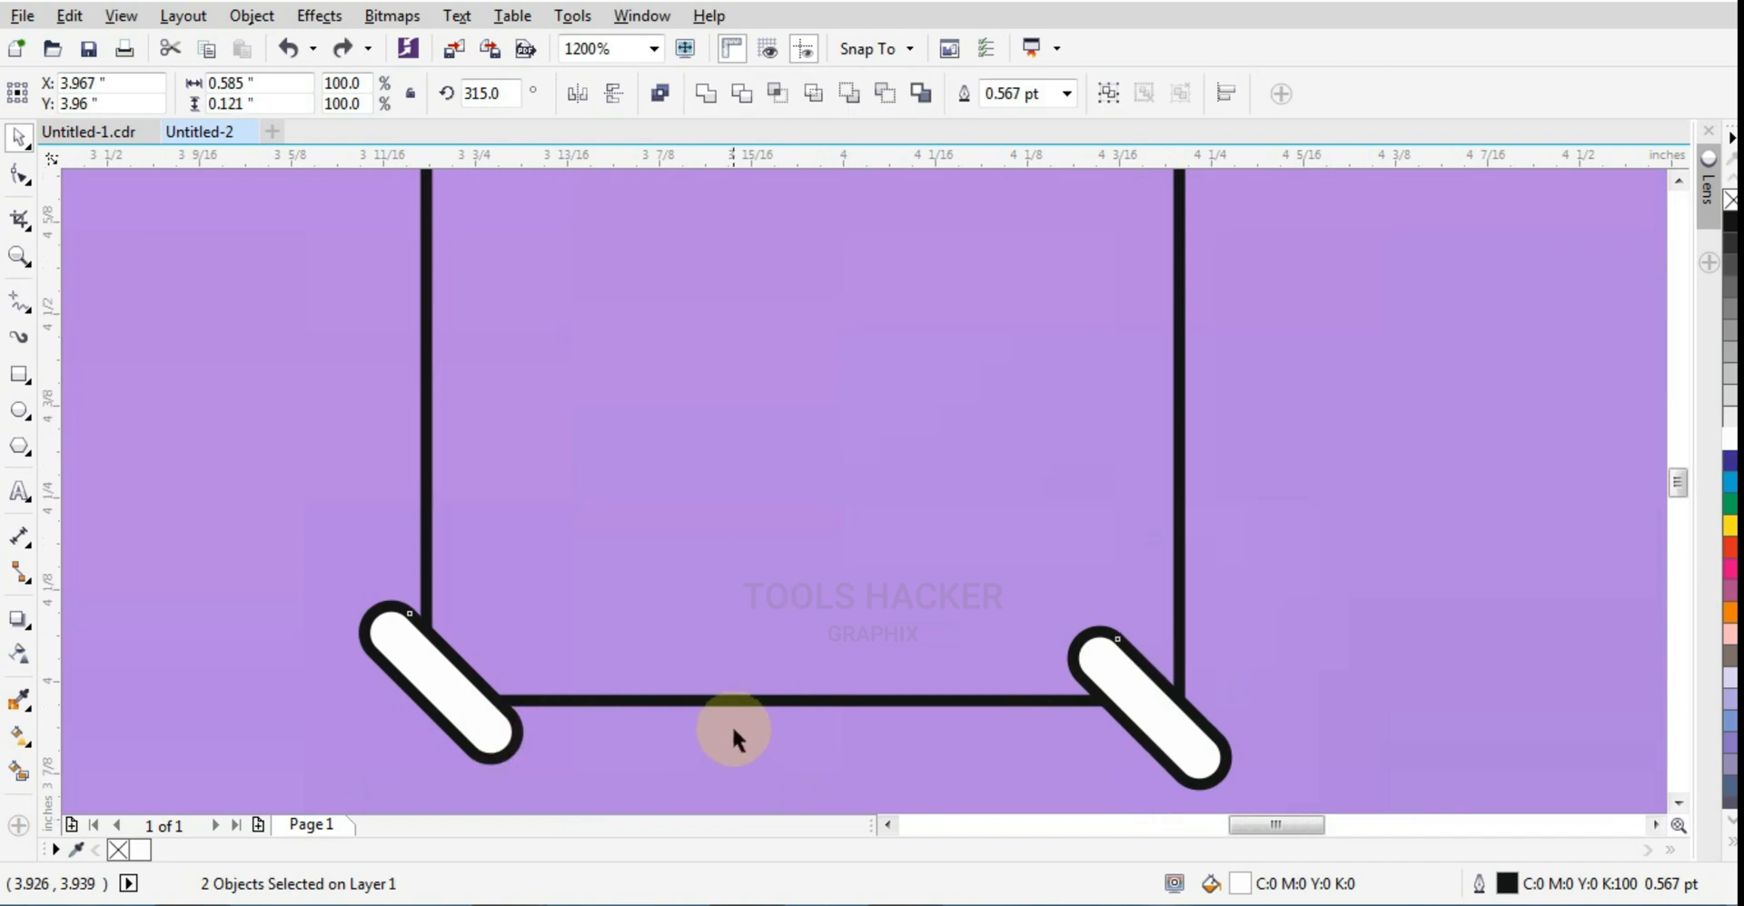
Step: Draw a white bar about 0.019 by 0.436 inches without outline along the square's left edge between the two pills
scroll(732, 723, "down", 4)
scroll(650, 625, "up", 2)
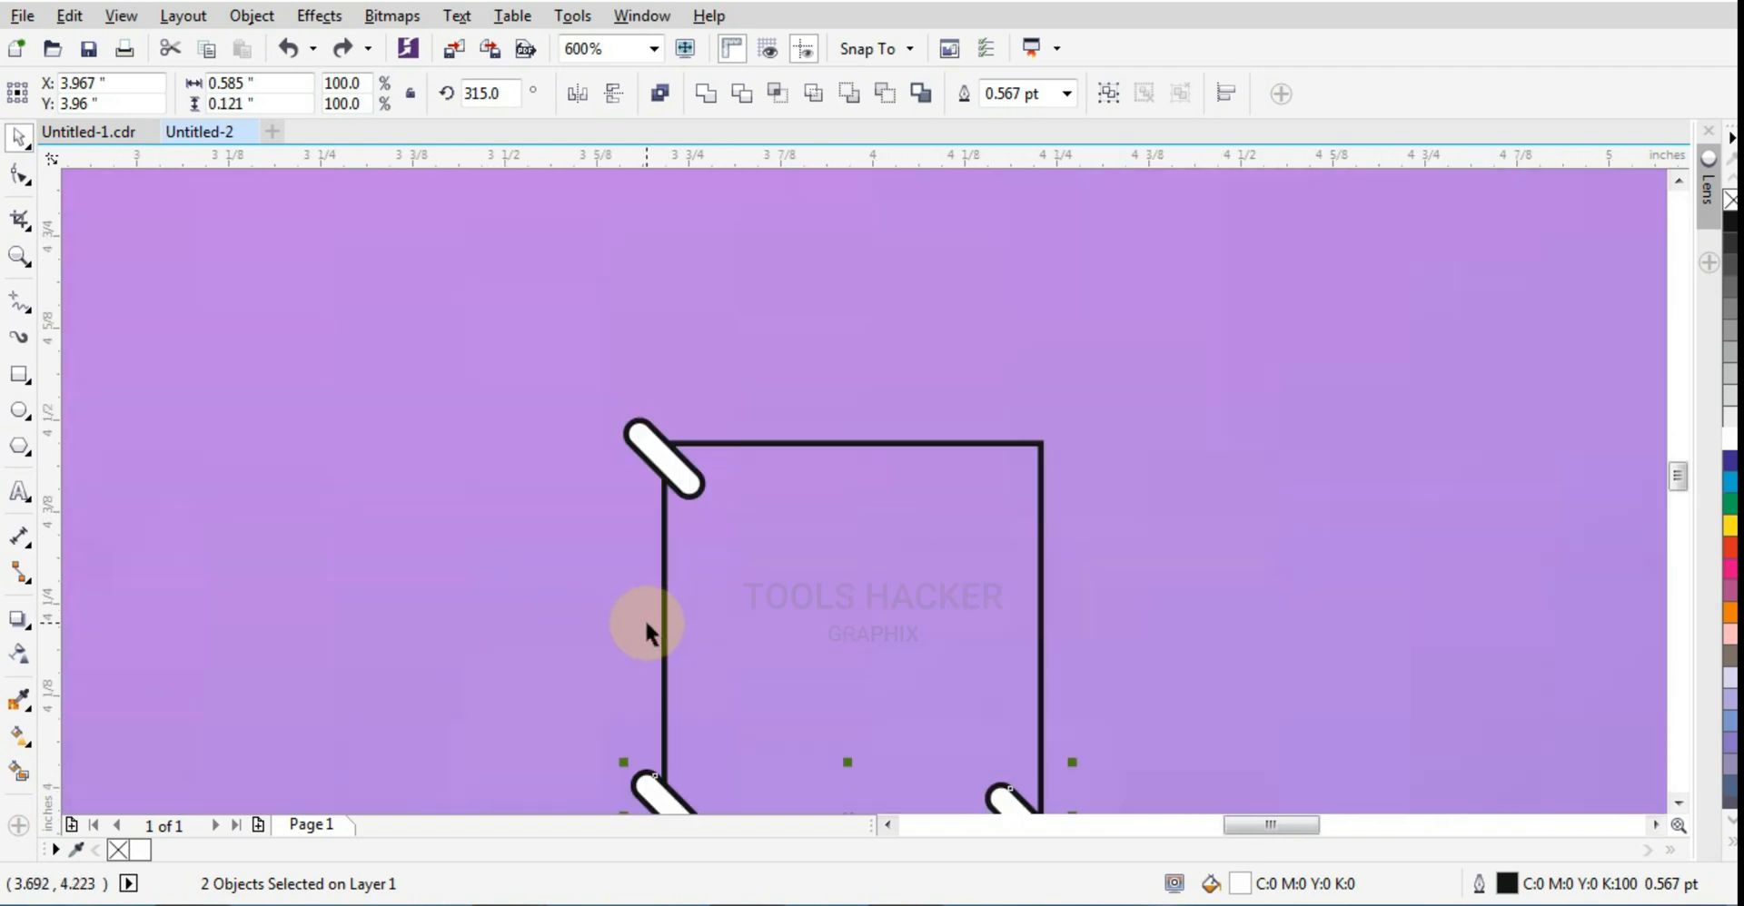
left_click(19, 374)
left_click_drag(658, 469, 665, 790)
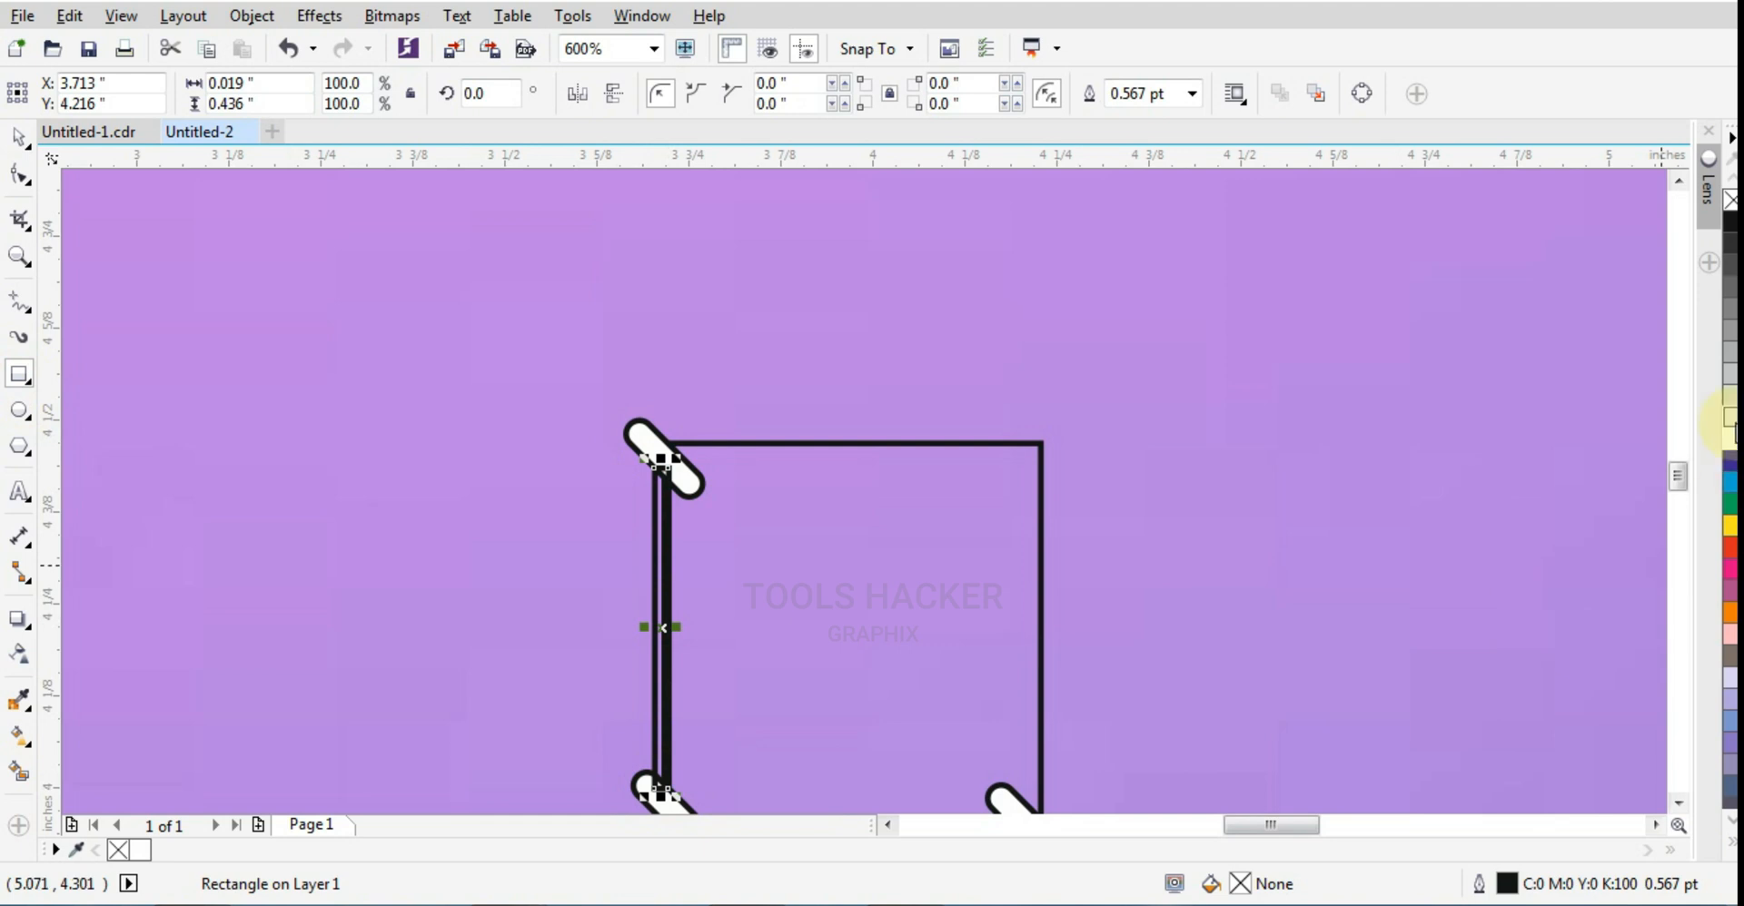
right_click(1725, 200)
left_click(609, 512)
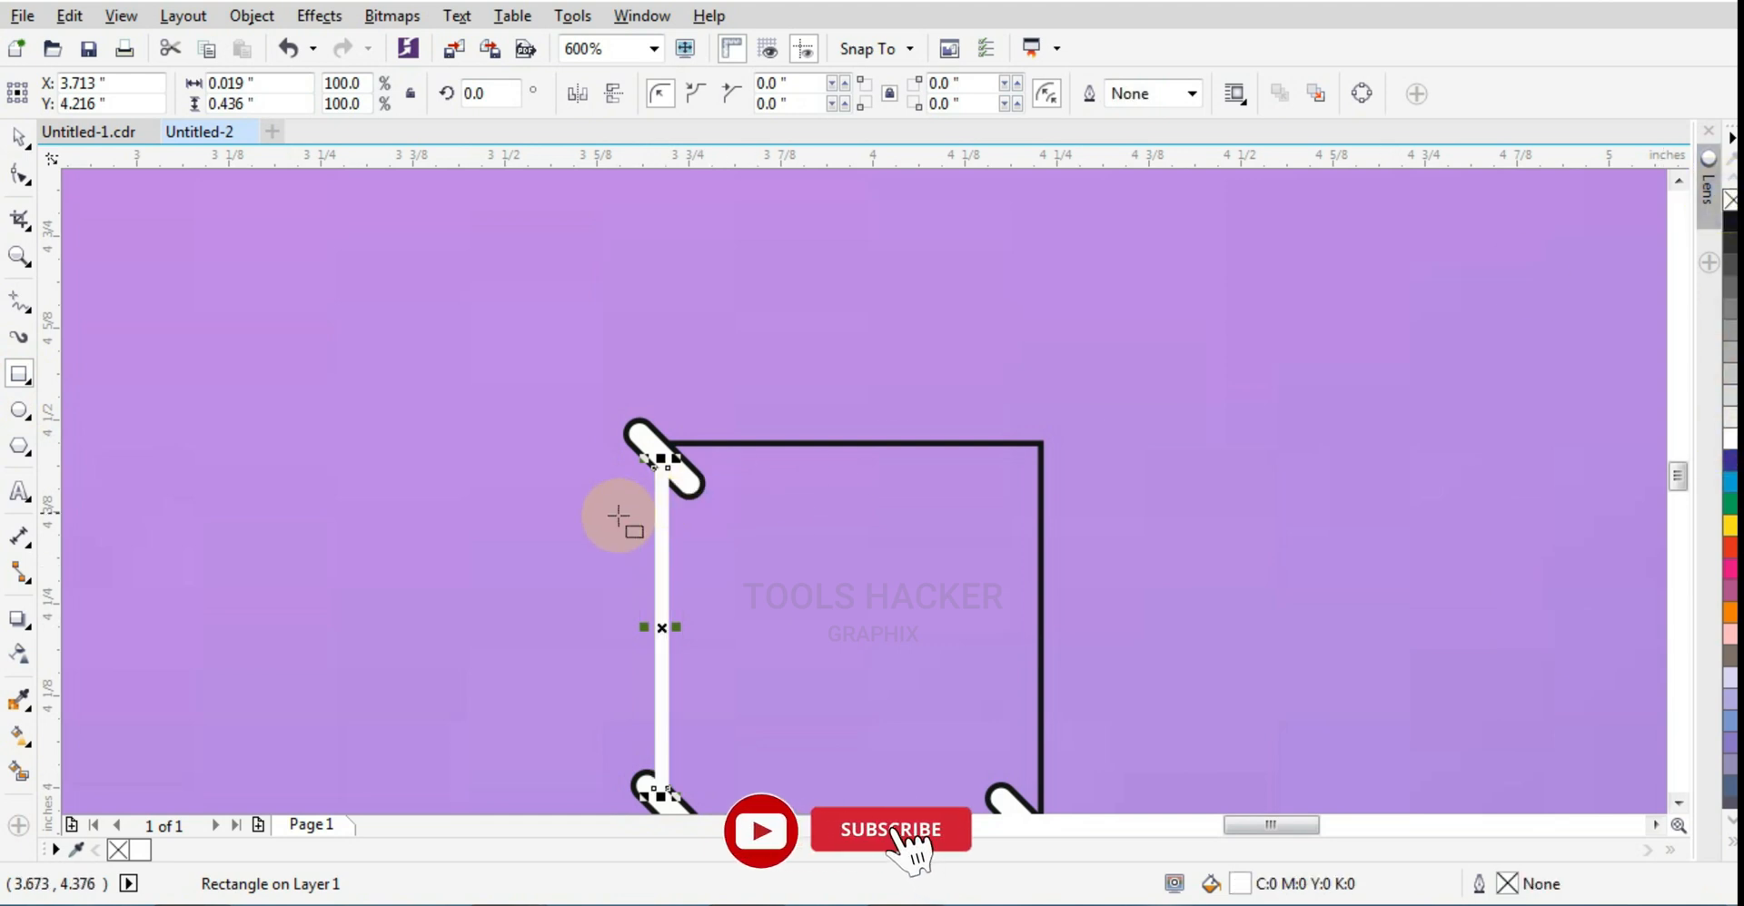
Step: Shift the white bar up into the upper-left pill, over the square's left edge, and narrow it to about 0.015 inches
scroll(630, 572, "up", 1)
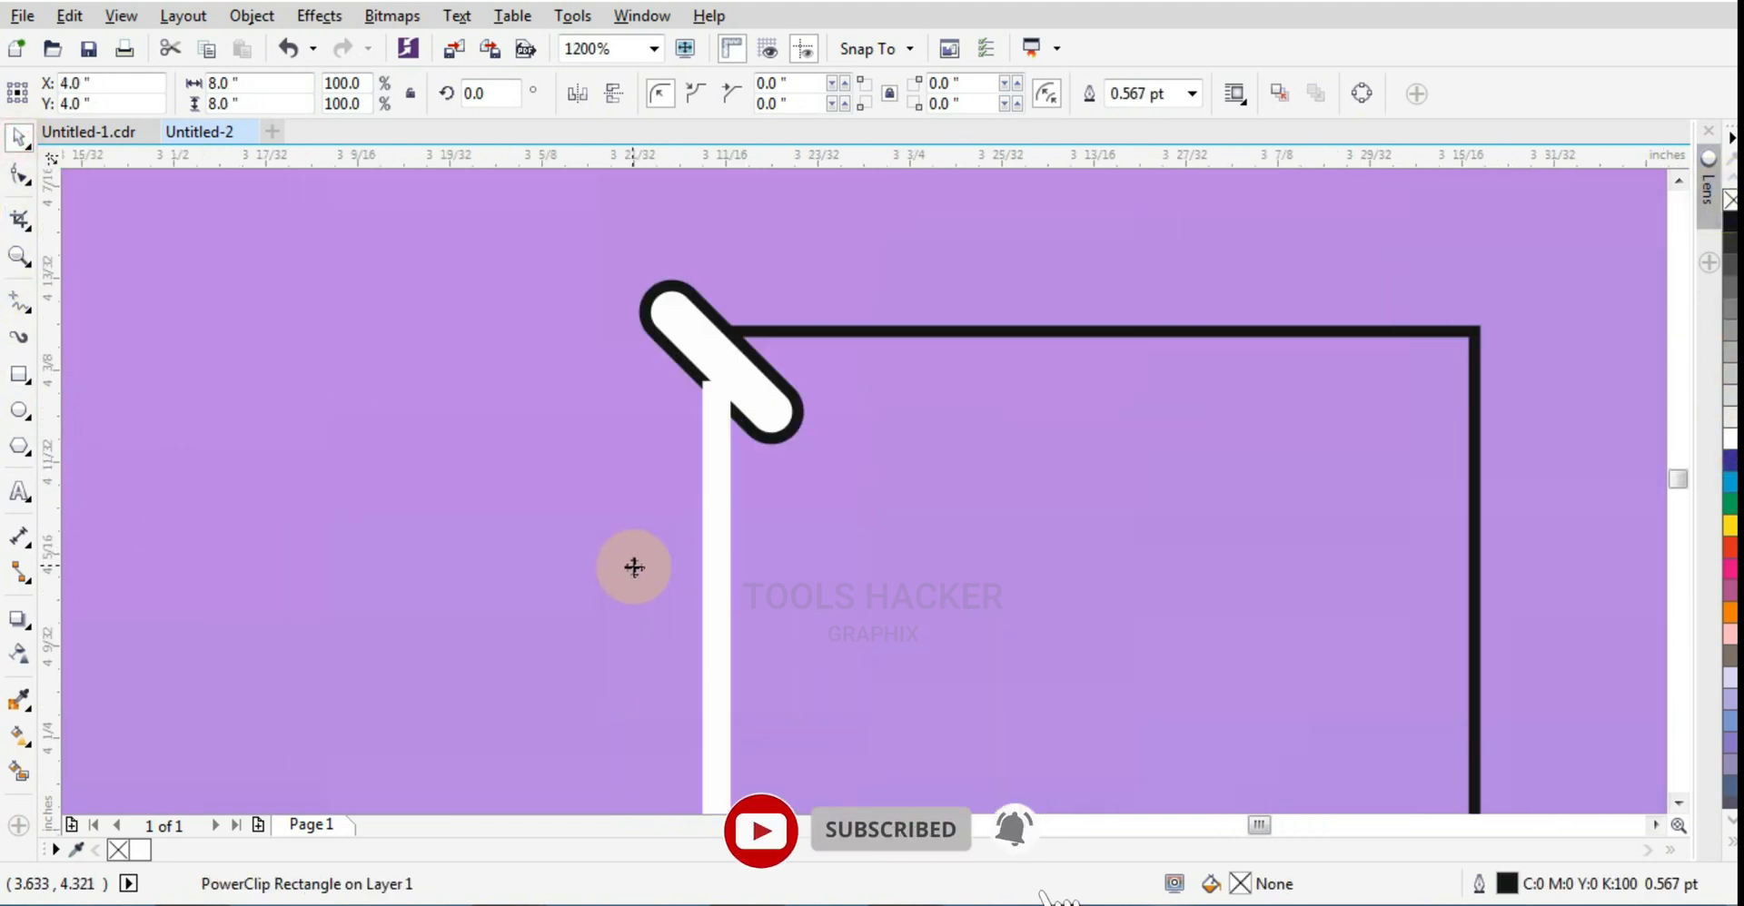
scroll(771, 601, "up", 1)
left_click_drag(802, 603, 820, 604)
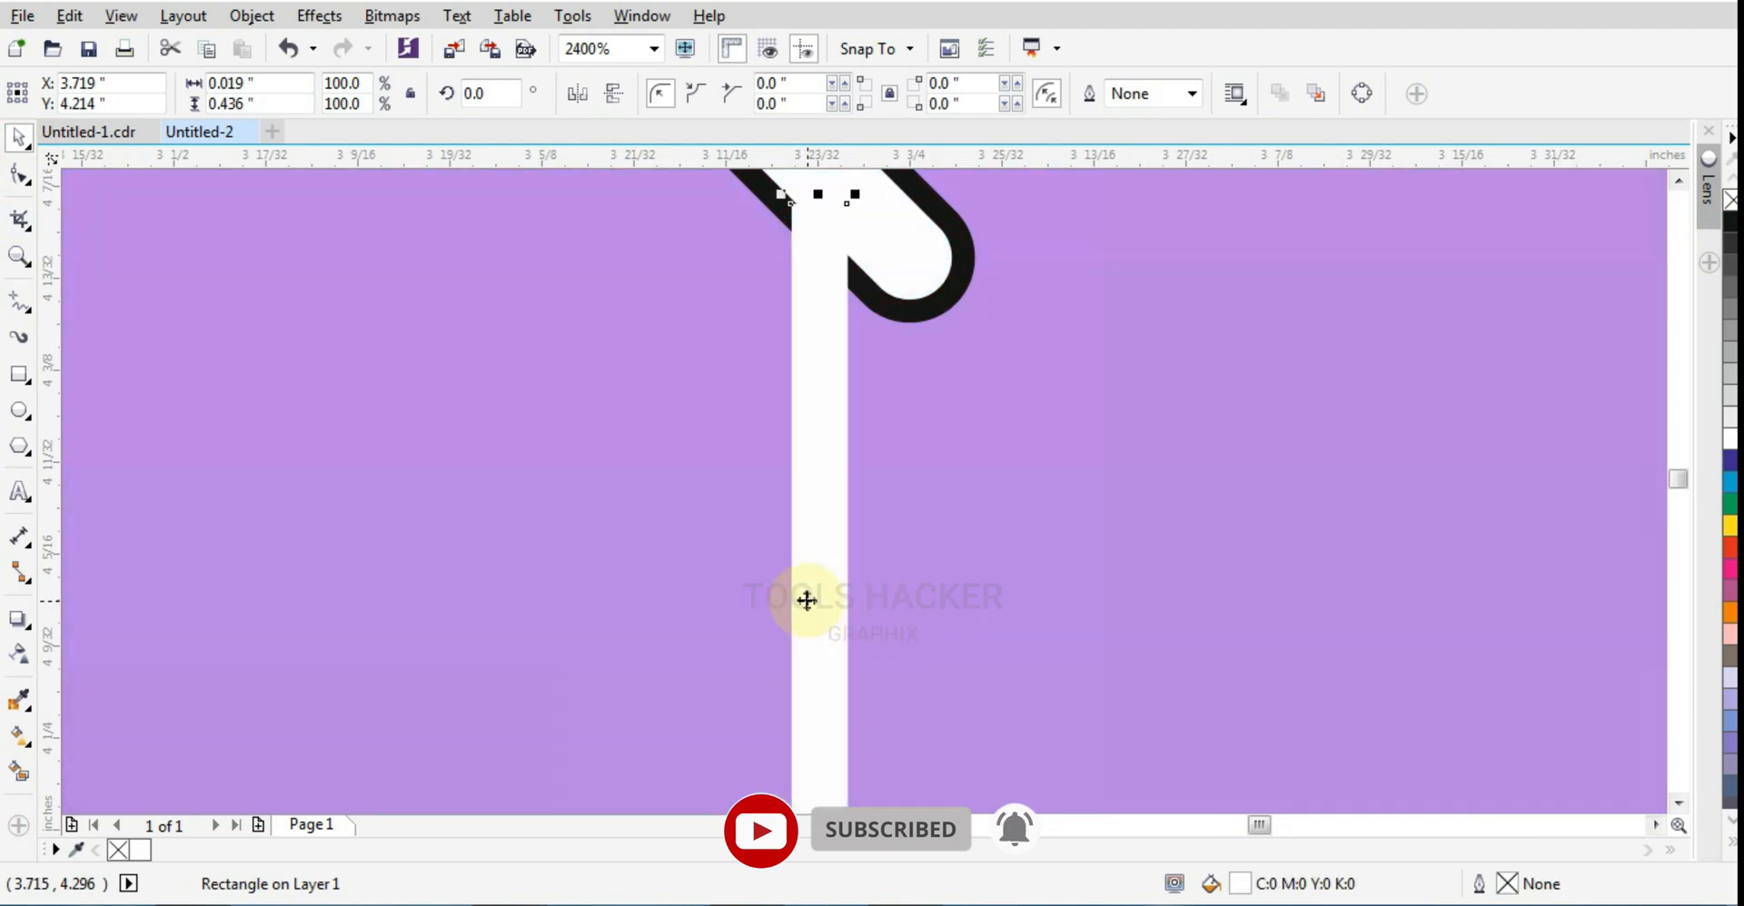
left_click_drag(811, 534, 813, 504)
scroll(855, 630, "down", 1)
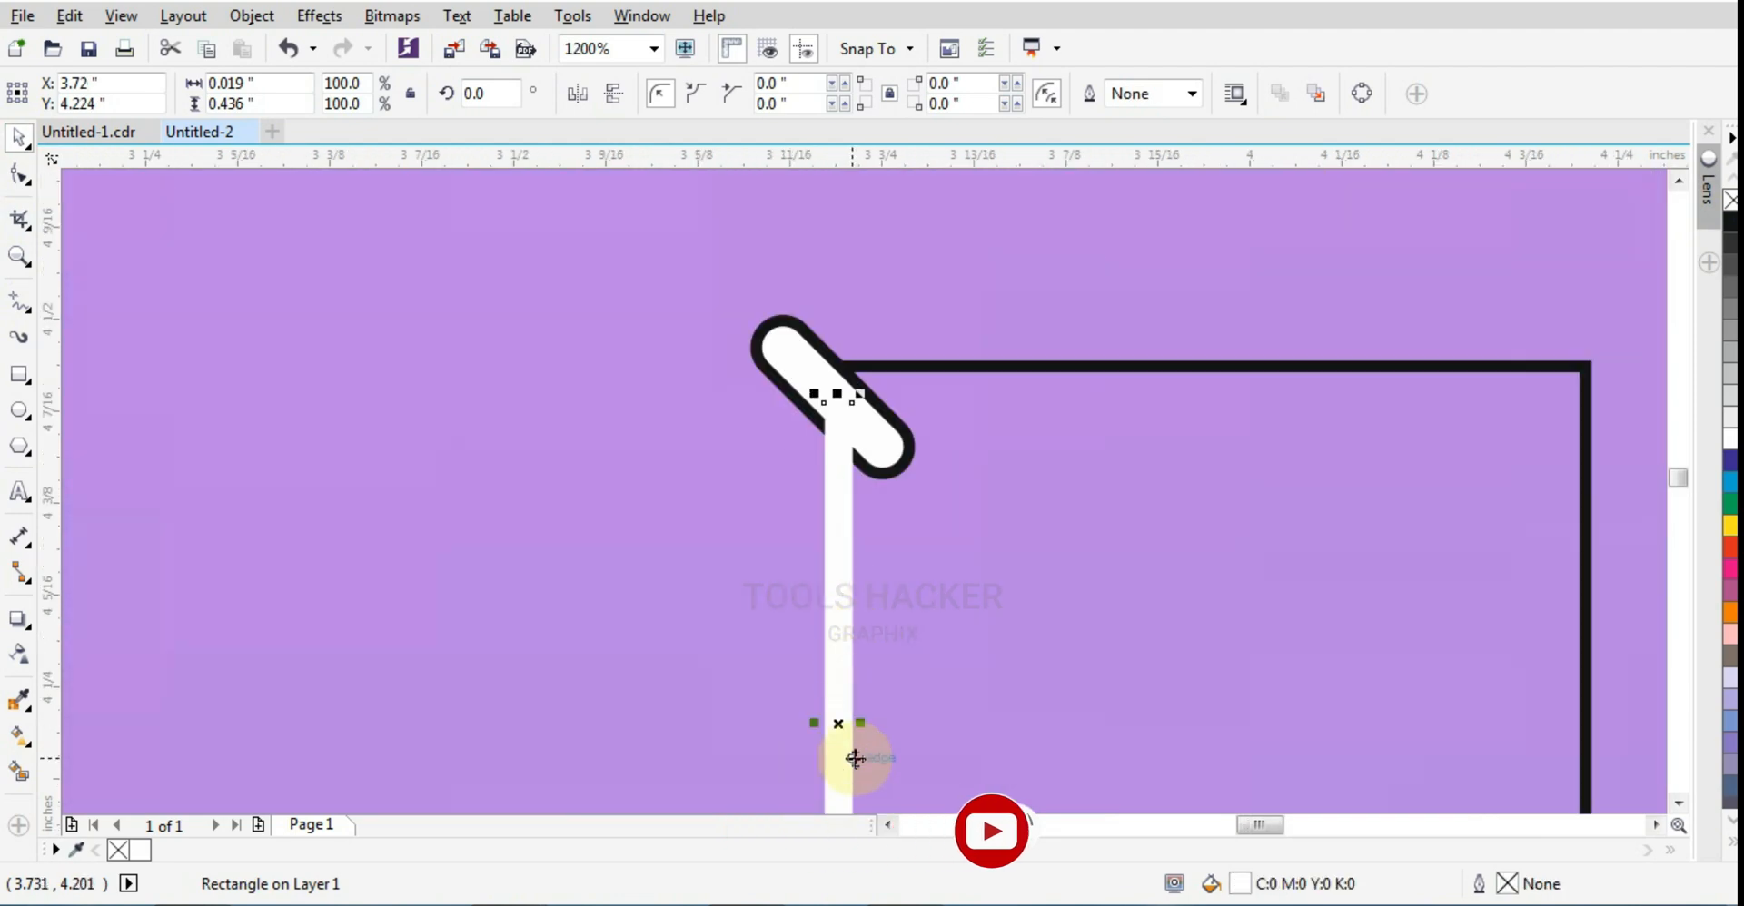
scroll(854, 757, "up", 1)
left_click_drag(860, 688, 841, 704)
scroll(868, 694, "down", 1)
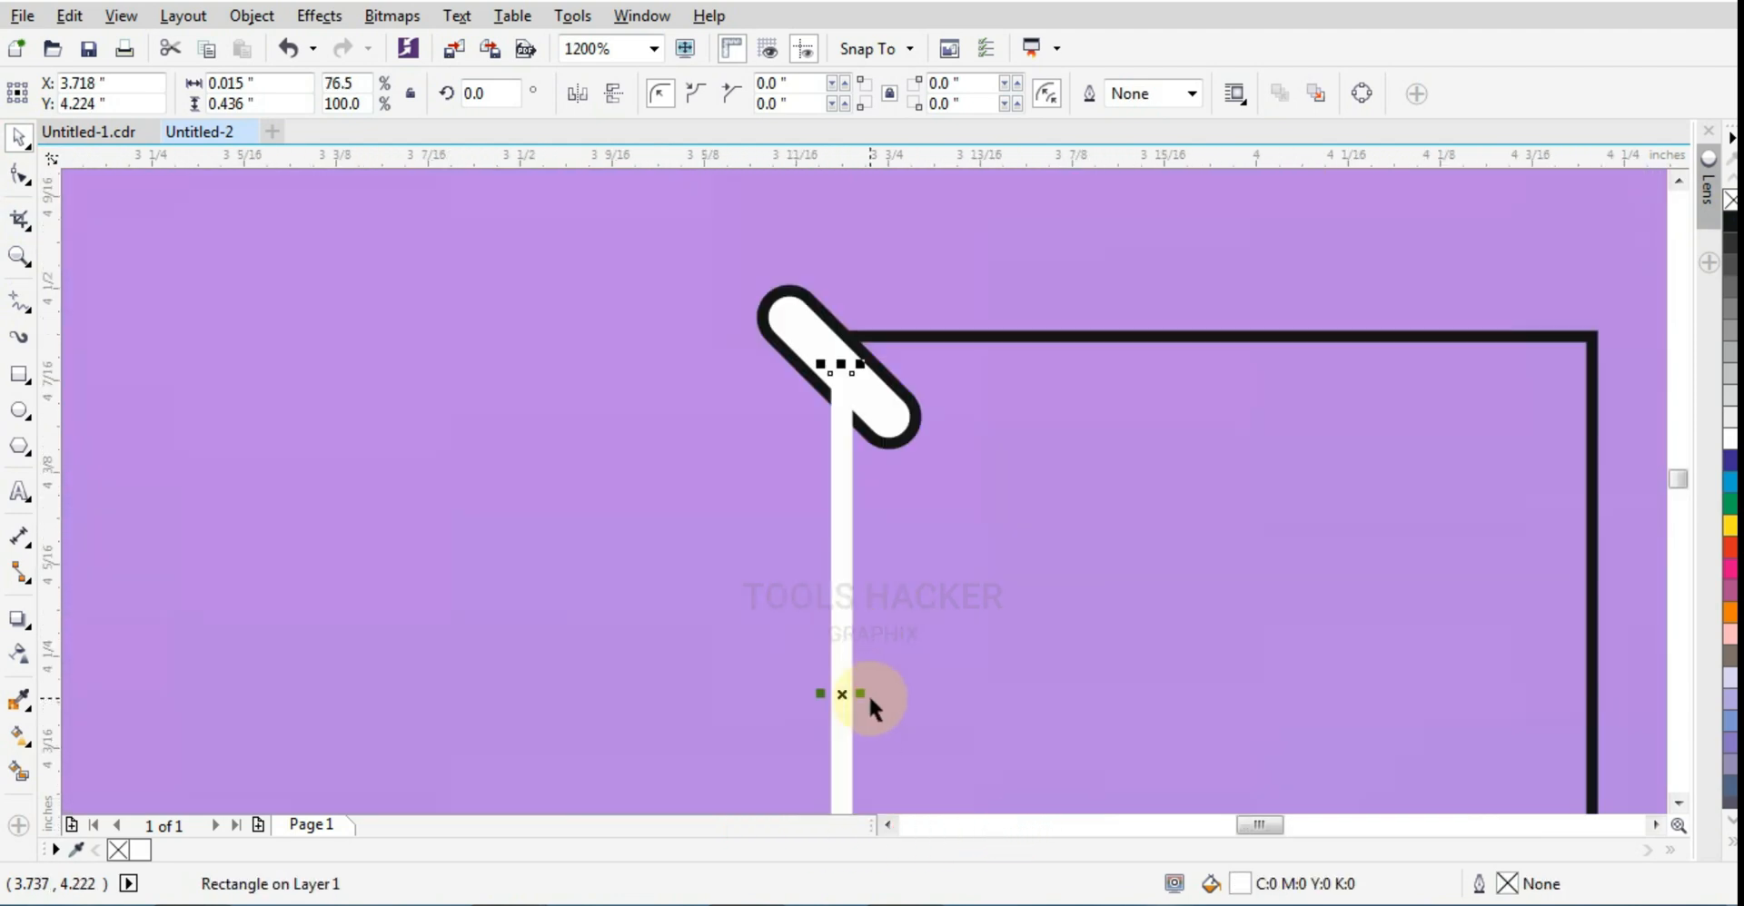
Step: Extend the white bar's lower end into the white area of the lower-left pill
left_click(881, 415)
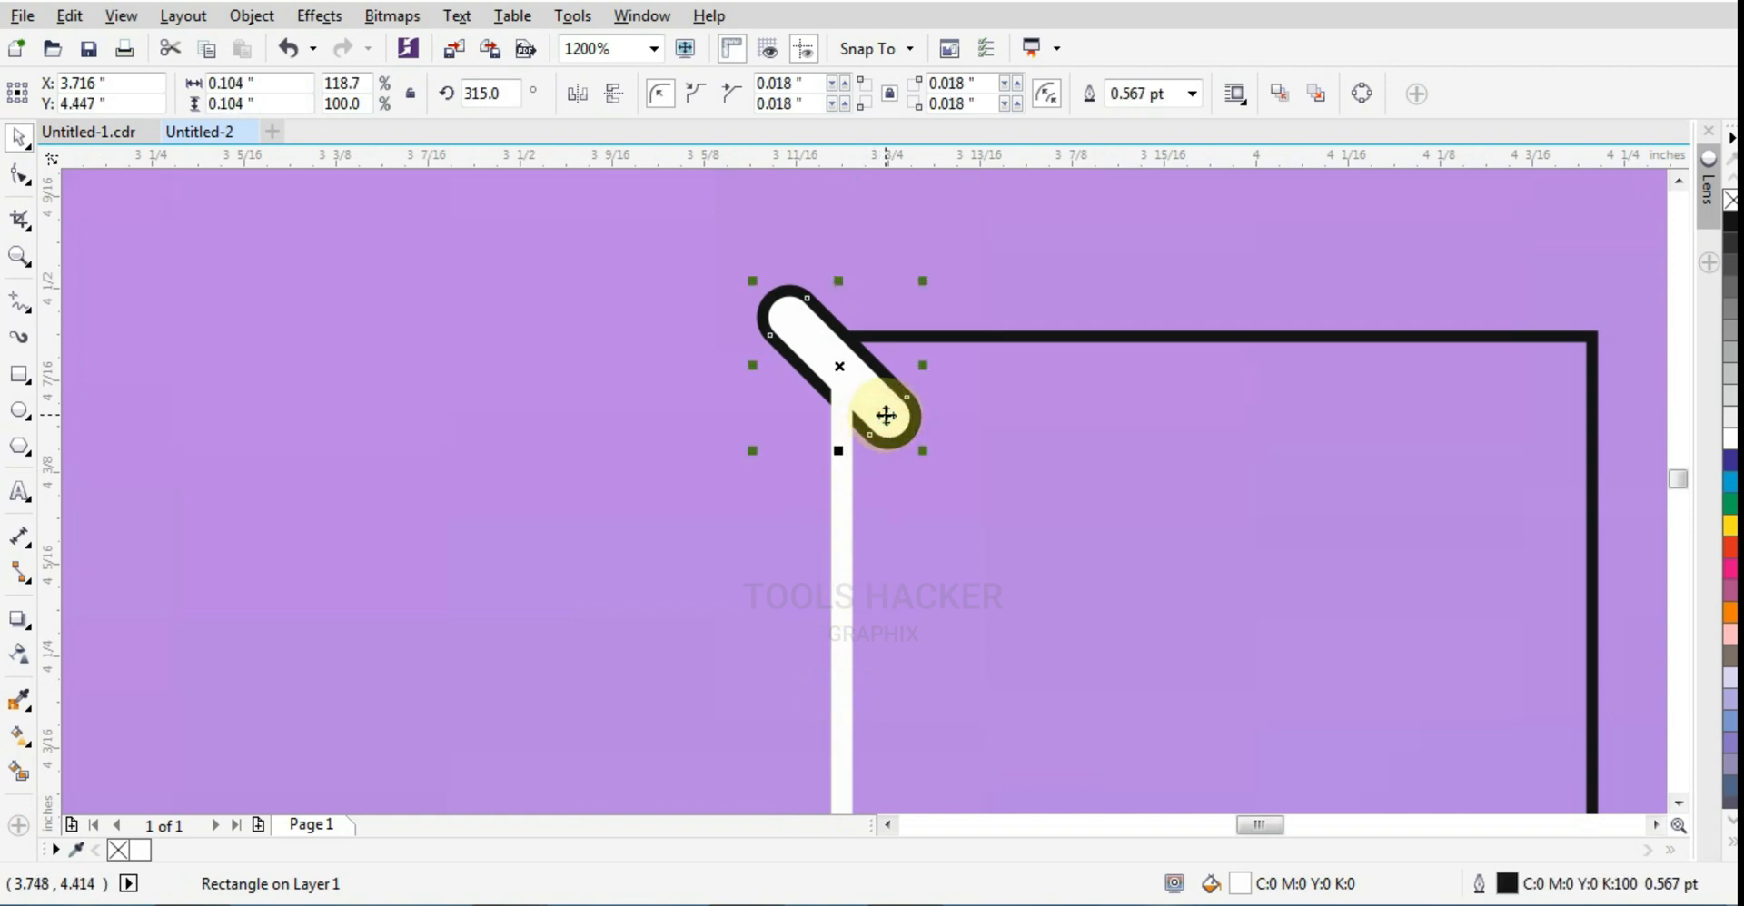
scroll(890, 427, "down", 2)
scroll(888, 499, "up", 1)
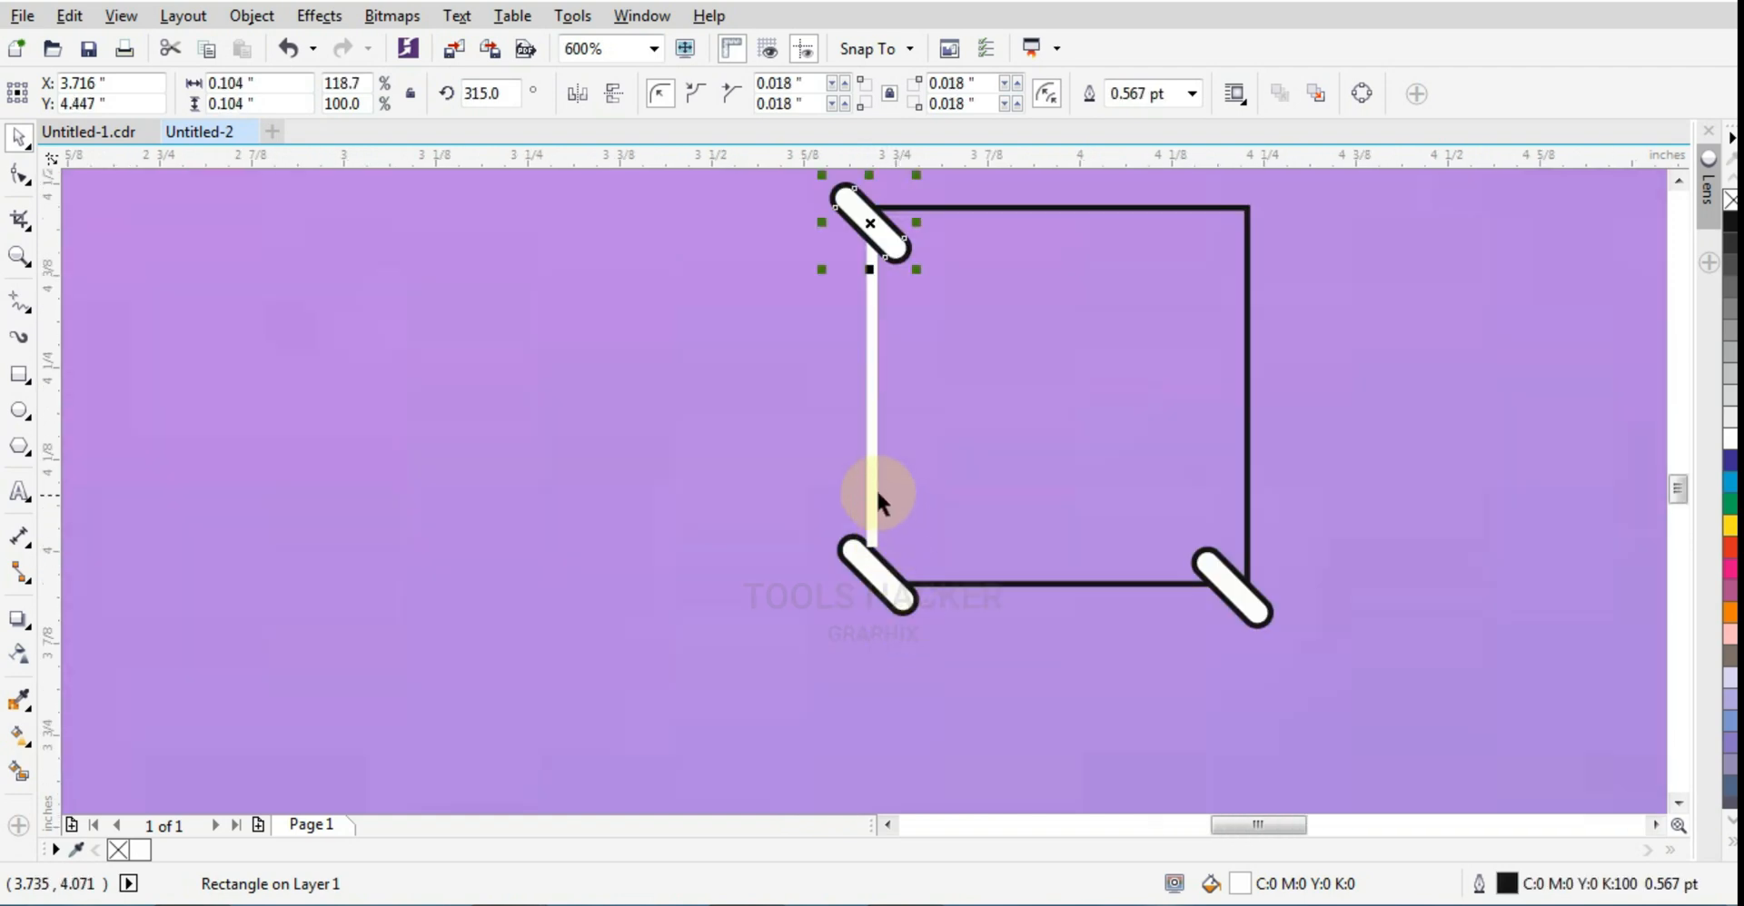
left_click(872, 495)
scroll(860, 581, "up", 2)
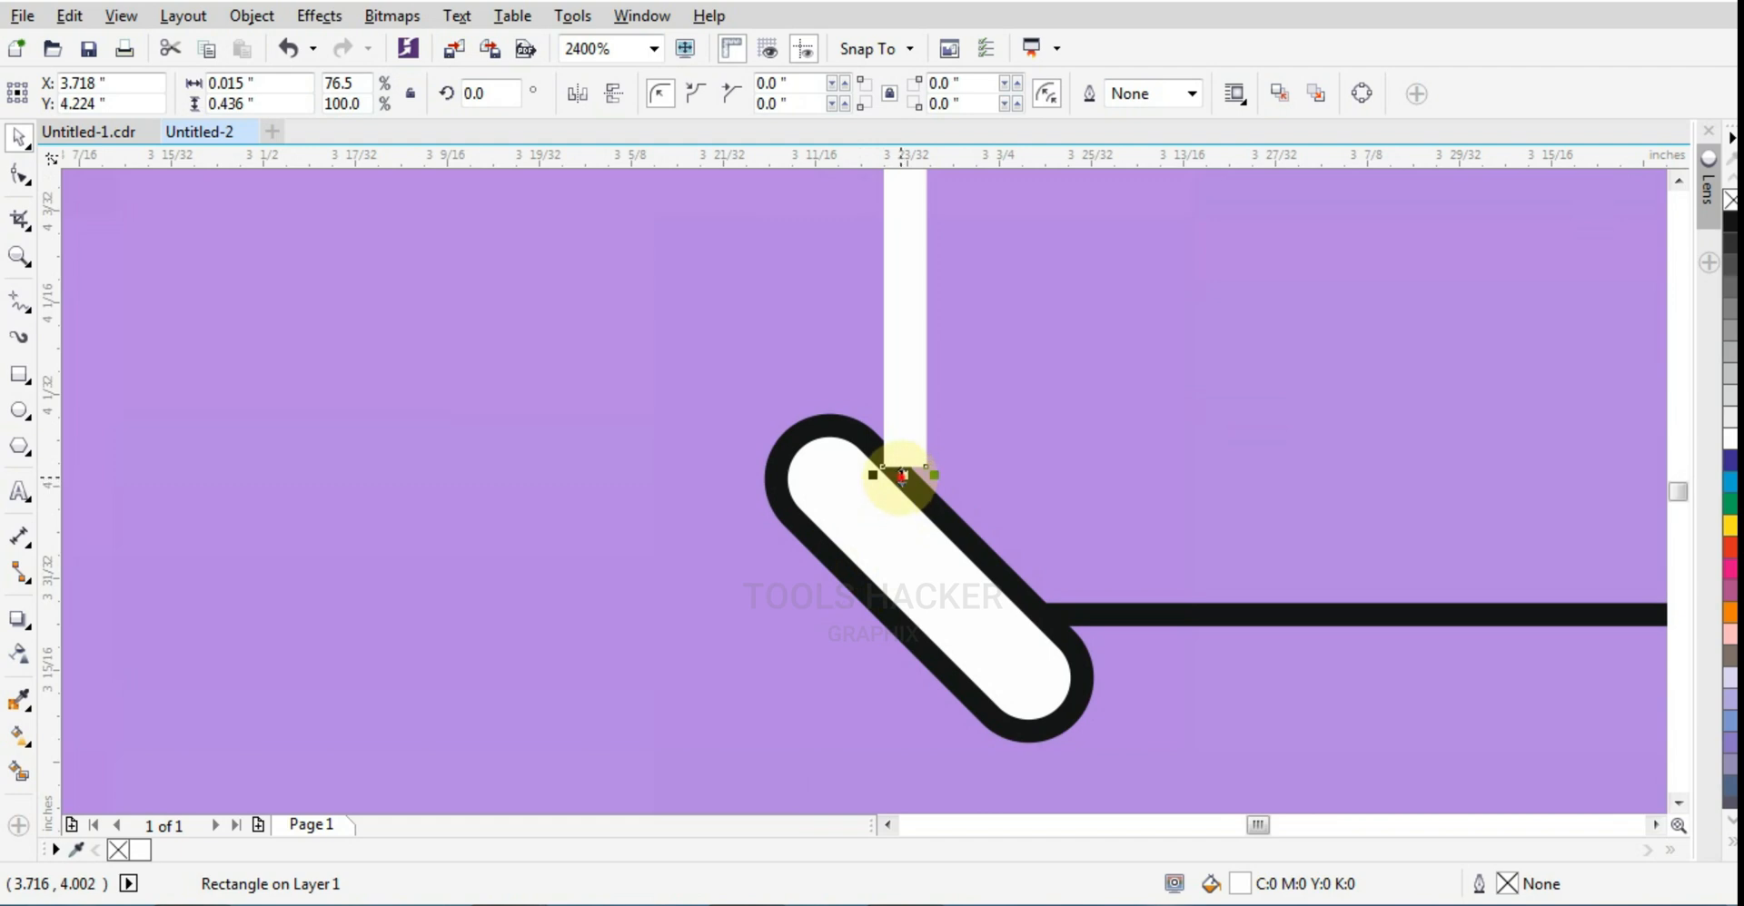
left_click_drag(901, 476, 911, 558)
left_click(948, 579)
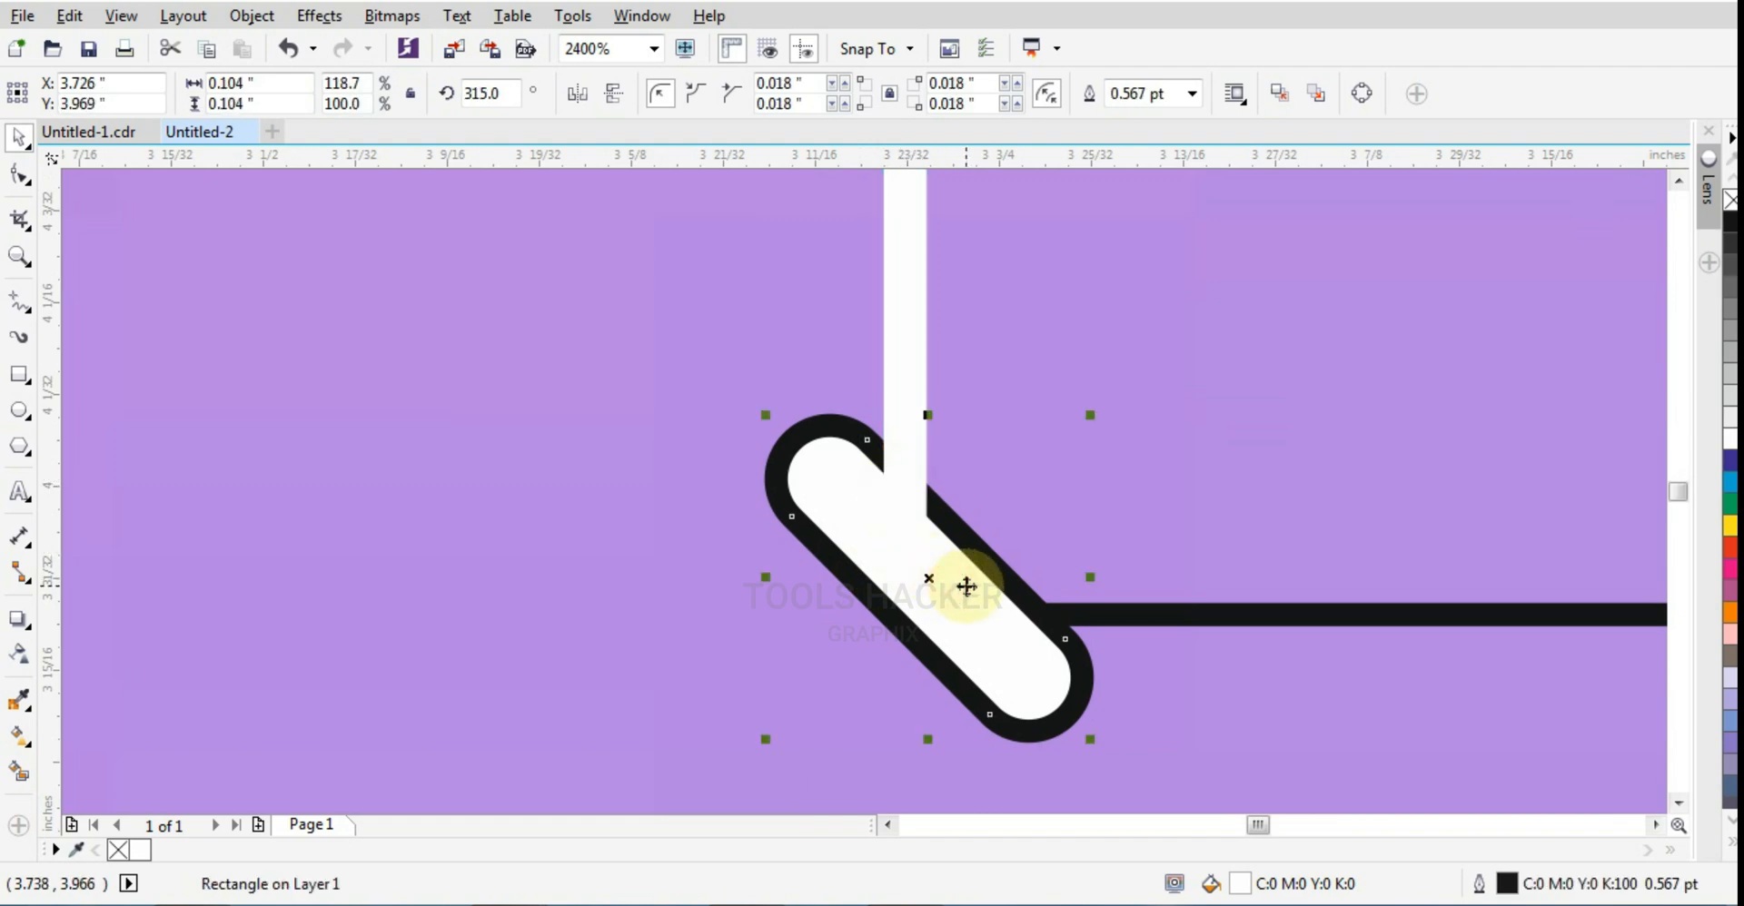
Step: Remove the black outline from all three white pills at the square's corners
scroll(935, 592, "down", 2)
left_click(925, 607)
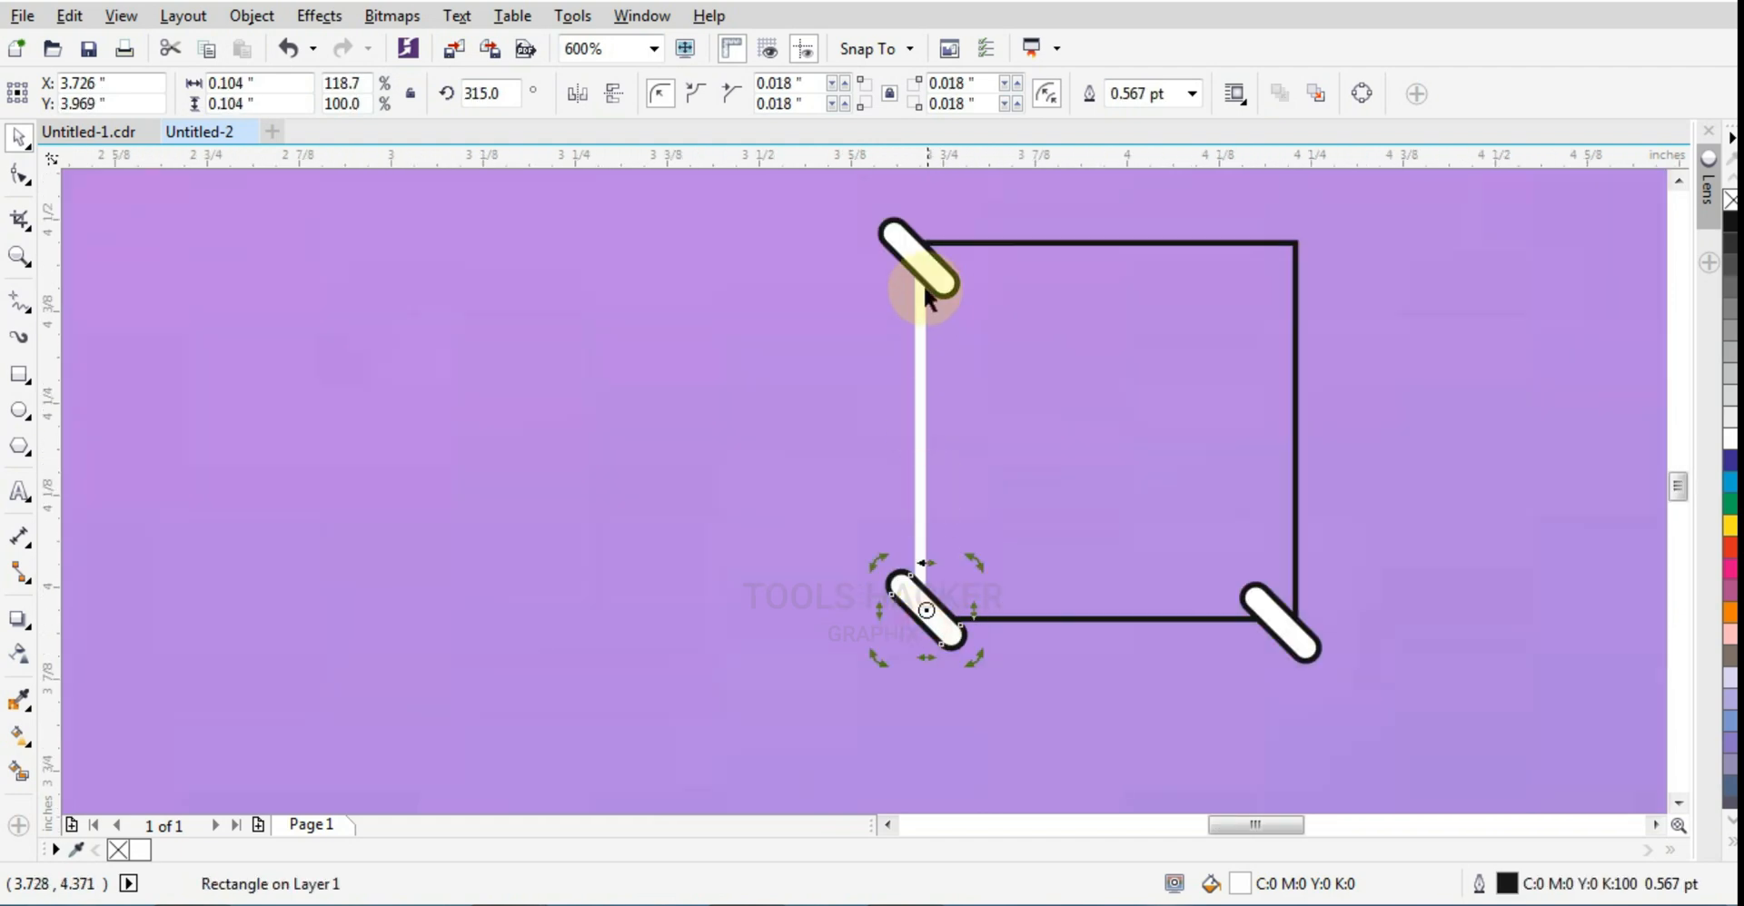
left_click(923, 283, "shift")
left_click(1272, 610, "shift")
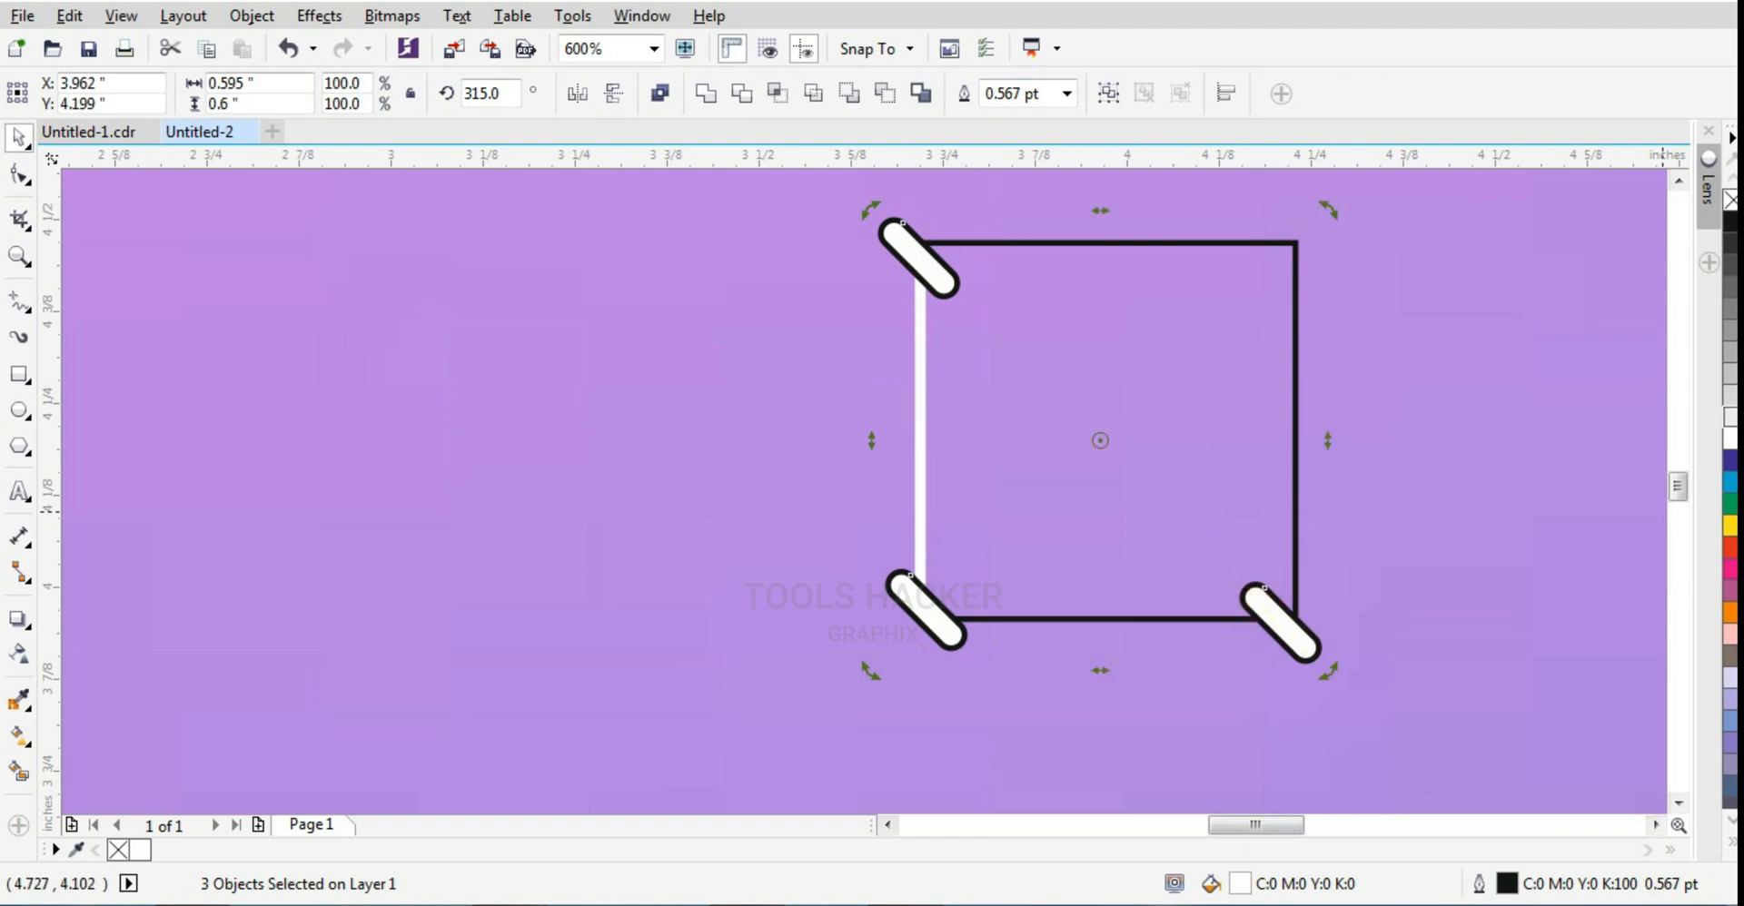
right_click(1730, 203)
Step: Rotate a copy of the vertical white bar to 90 degrees and place it along the square's bottom edge between the two lower pills
left_click(946, 497)
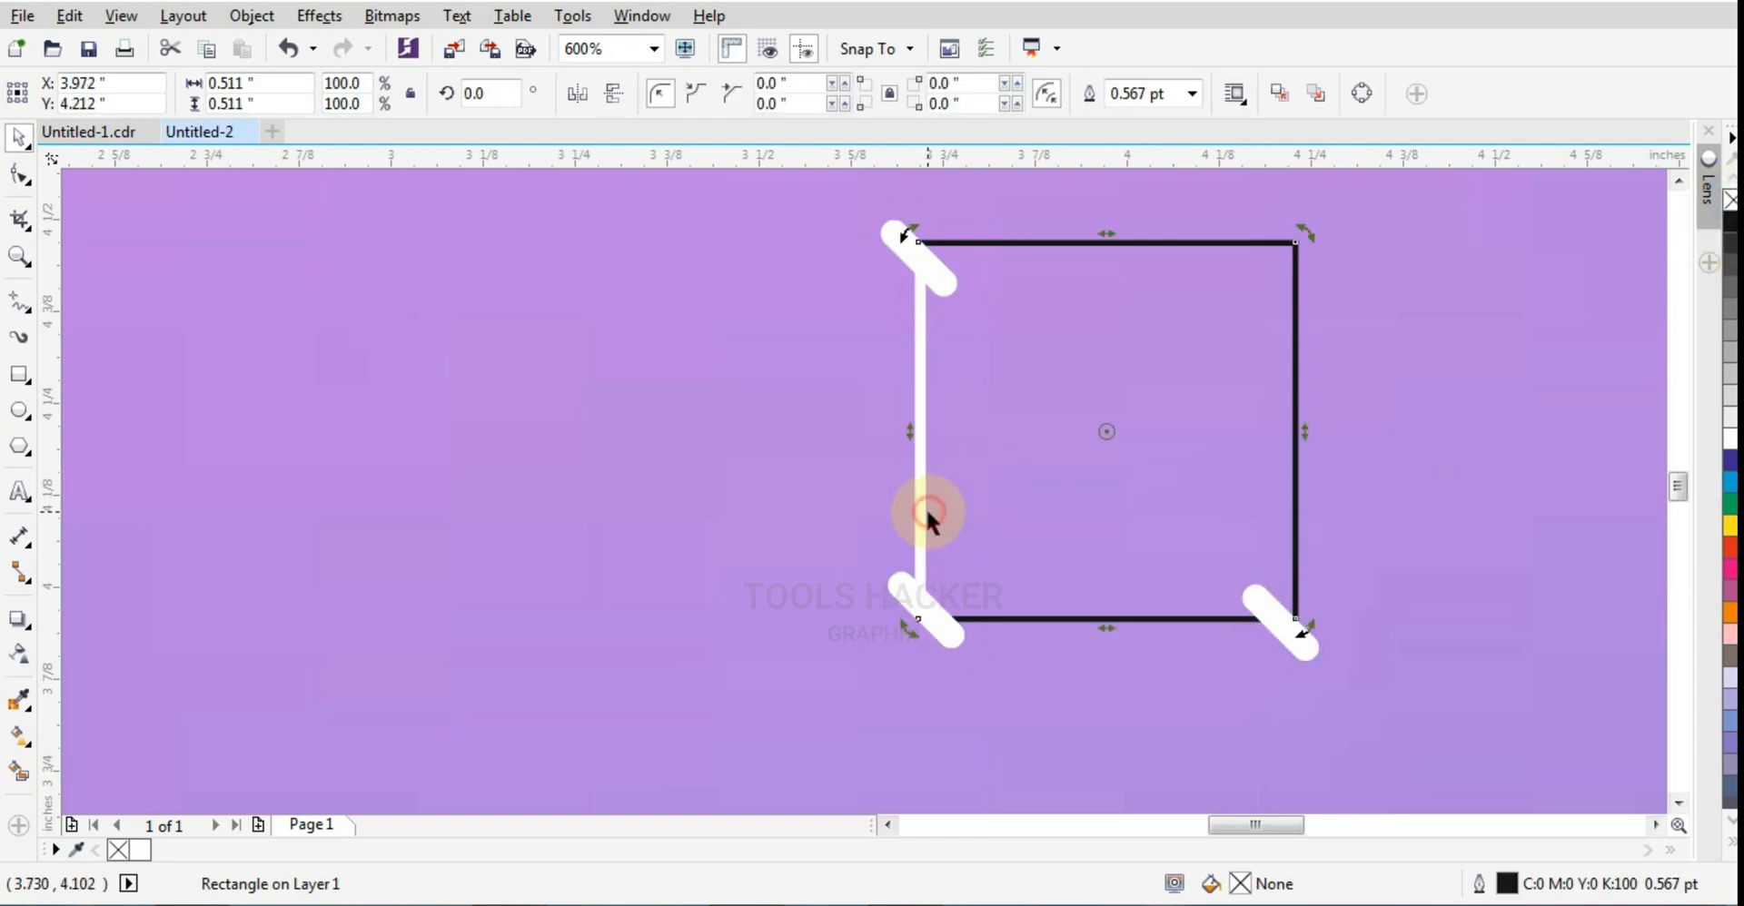
left_click(918, 501)
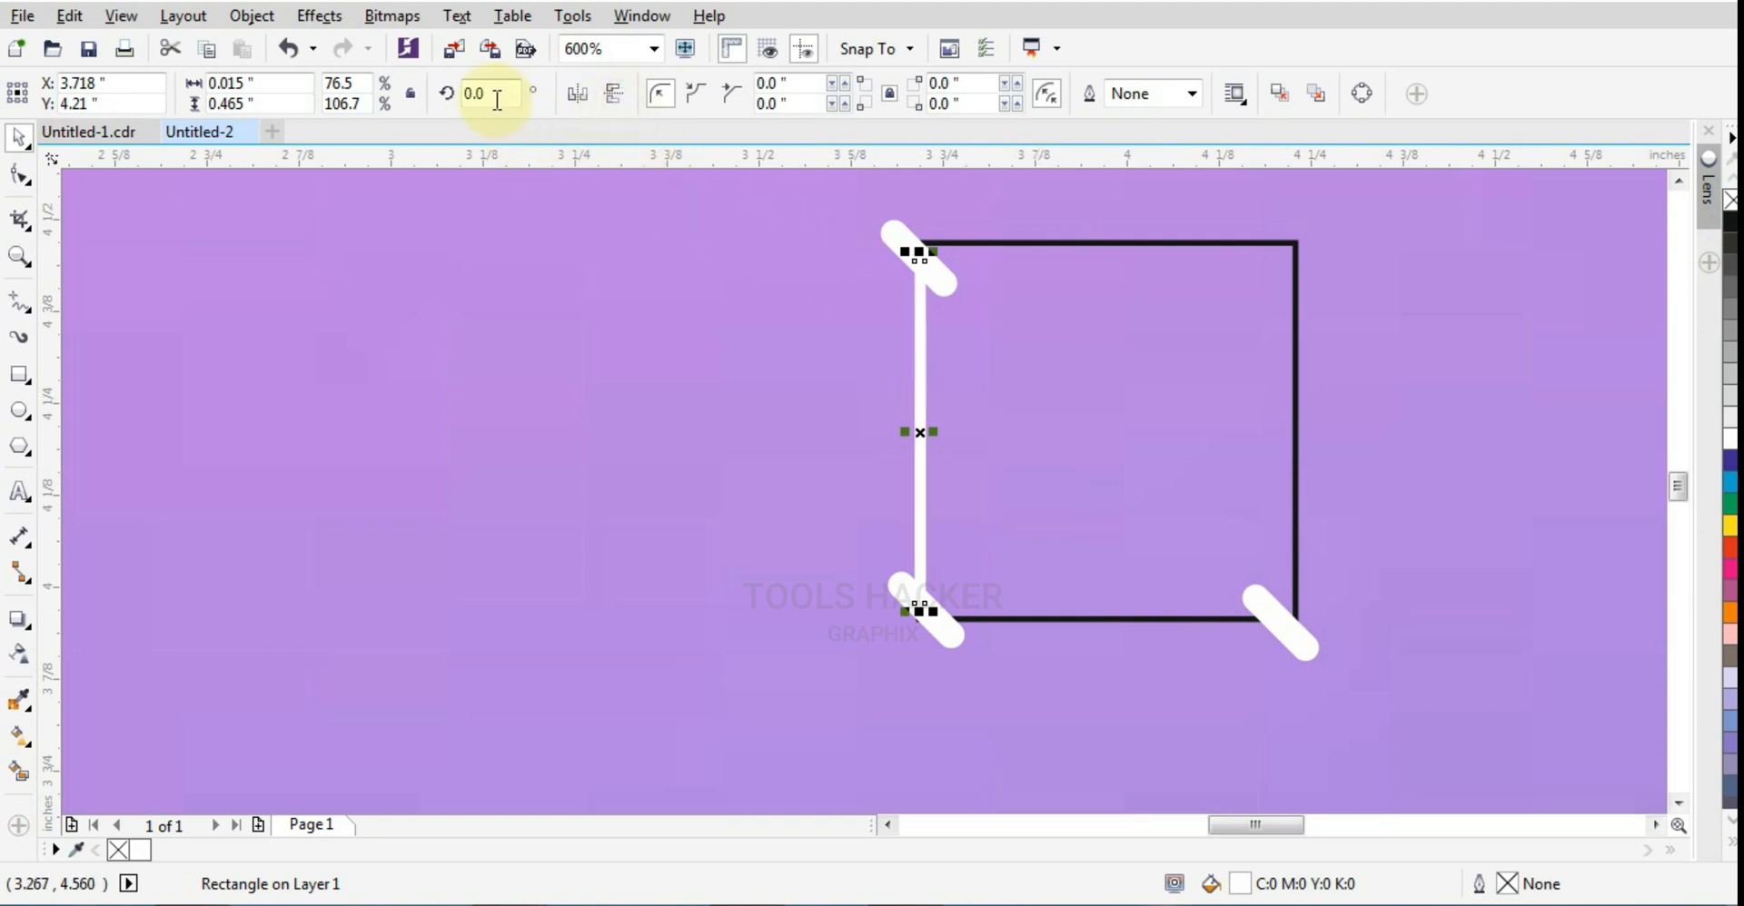
type("90")
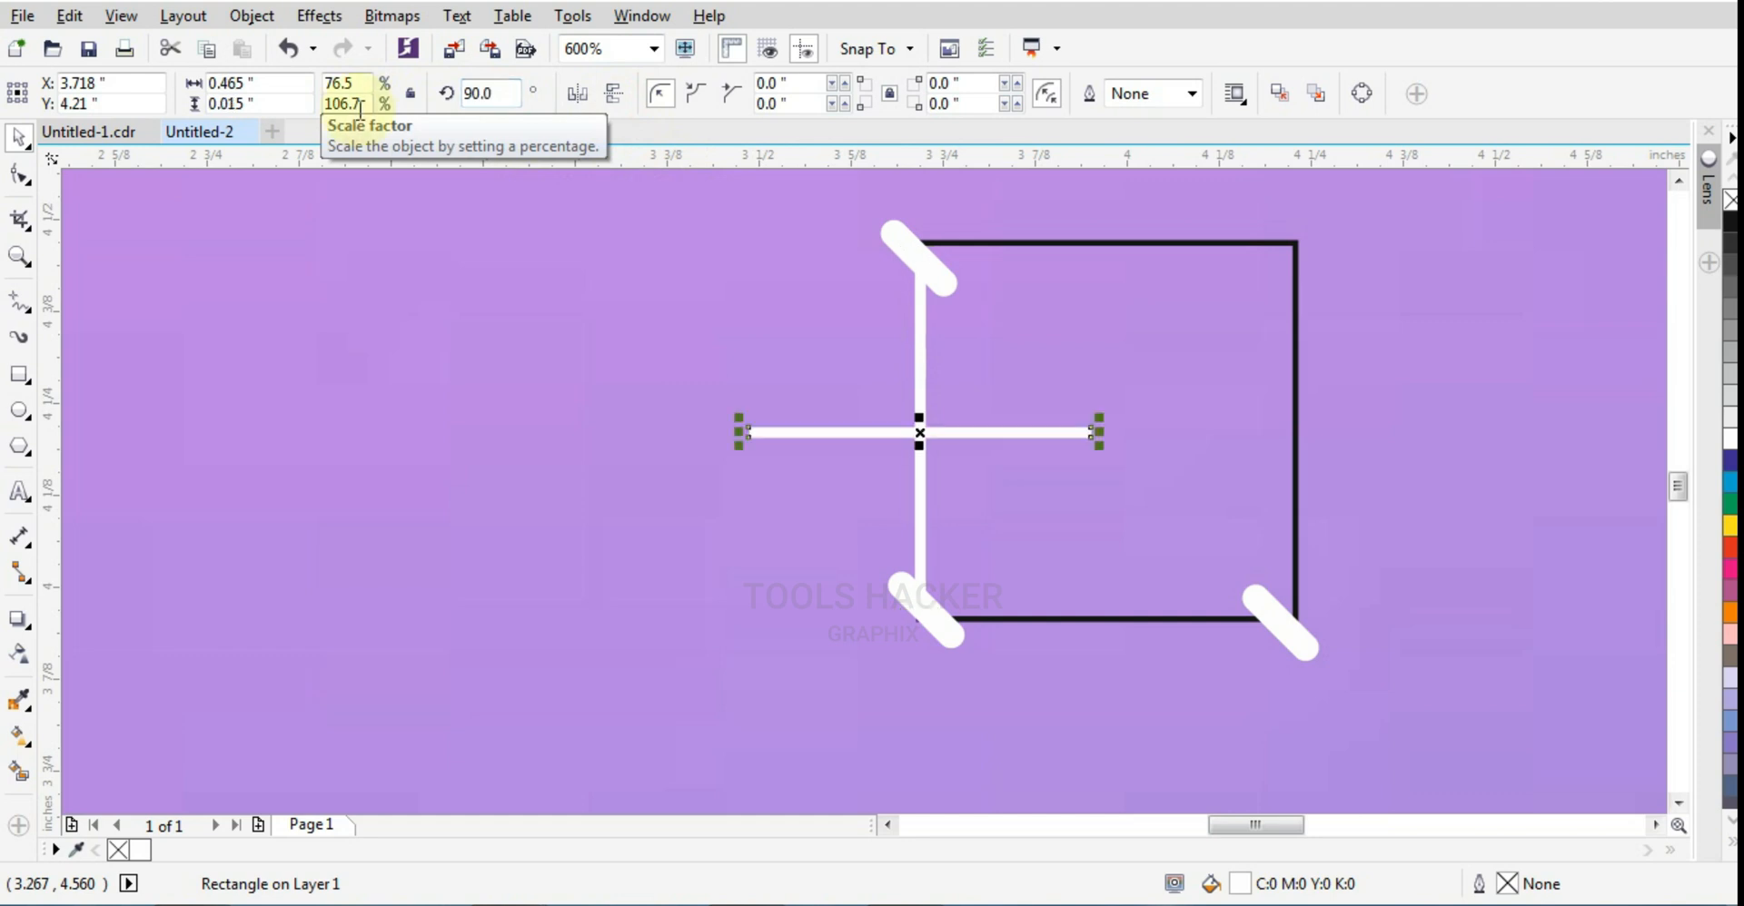
key("Return")
left_click_drag(802, 432, 973, 626)
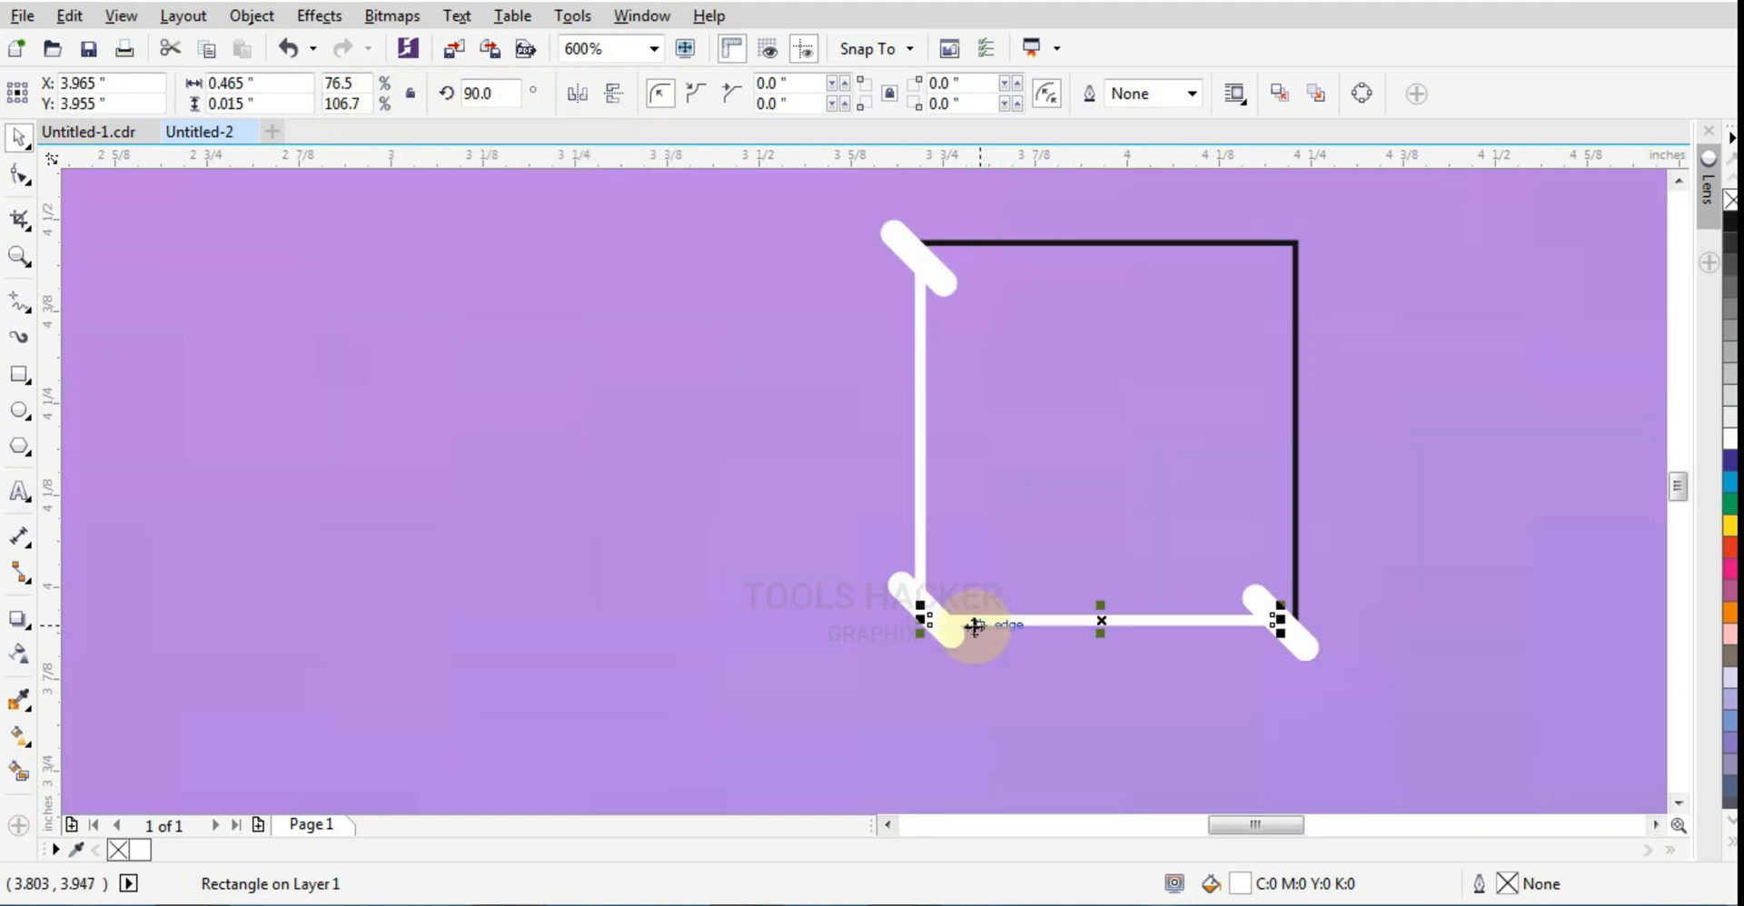
scroll(970, 625, "up", 4)
scroll(956, 625, "down", 4)
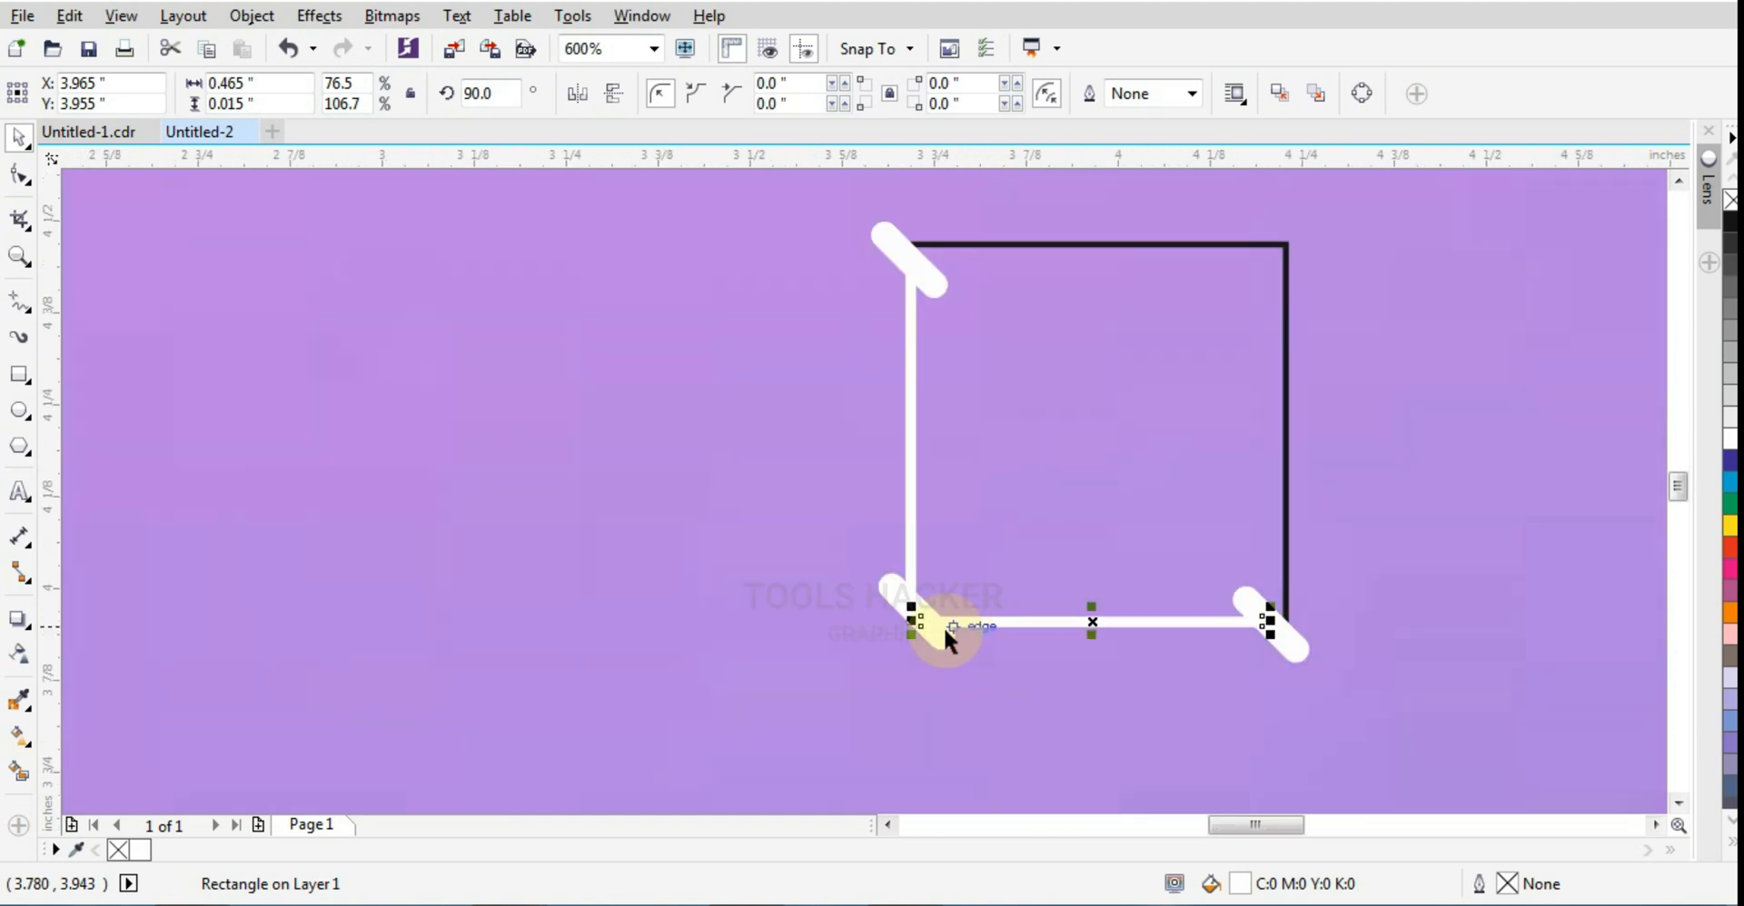
left_click(928, 634, "shift")
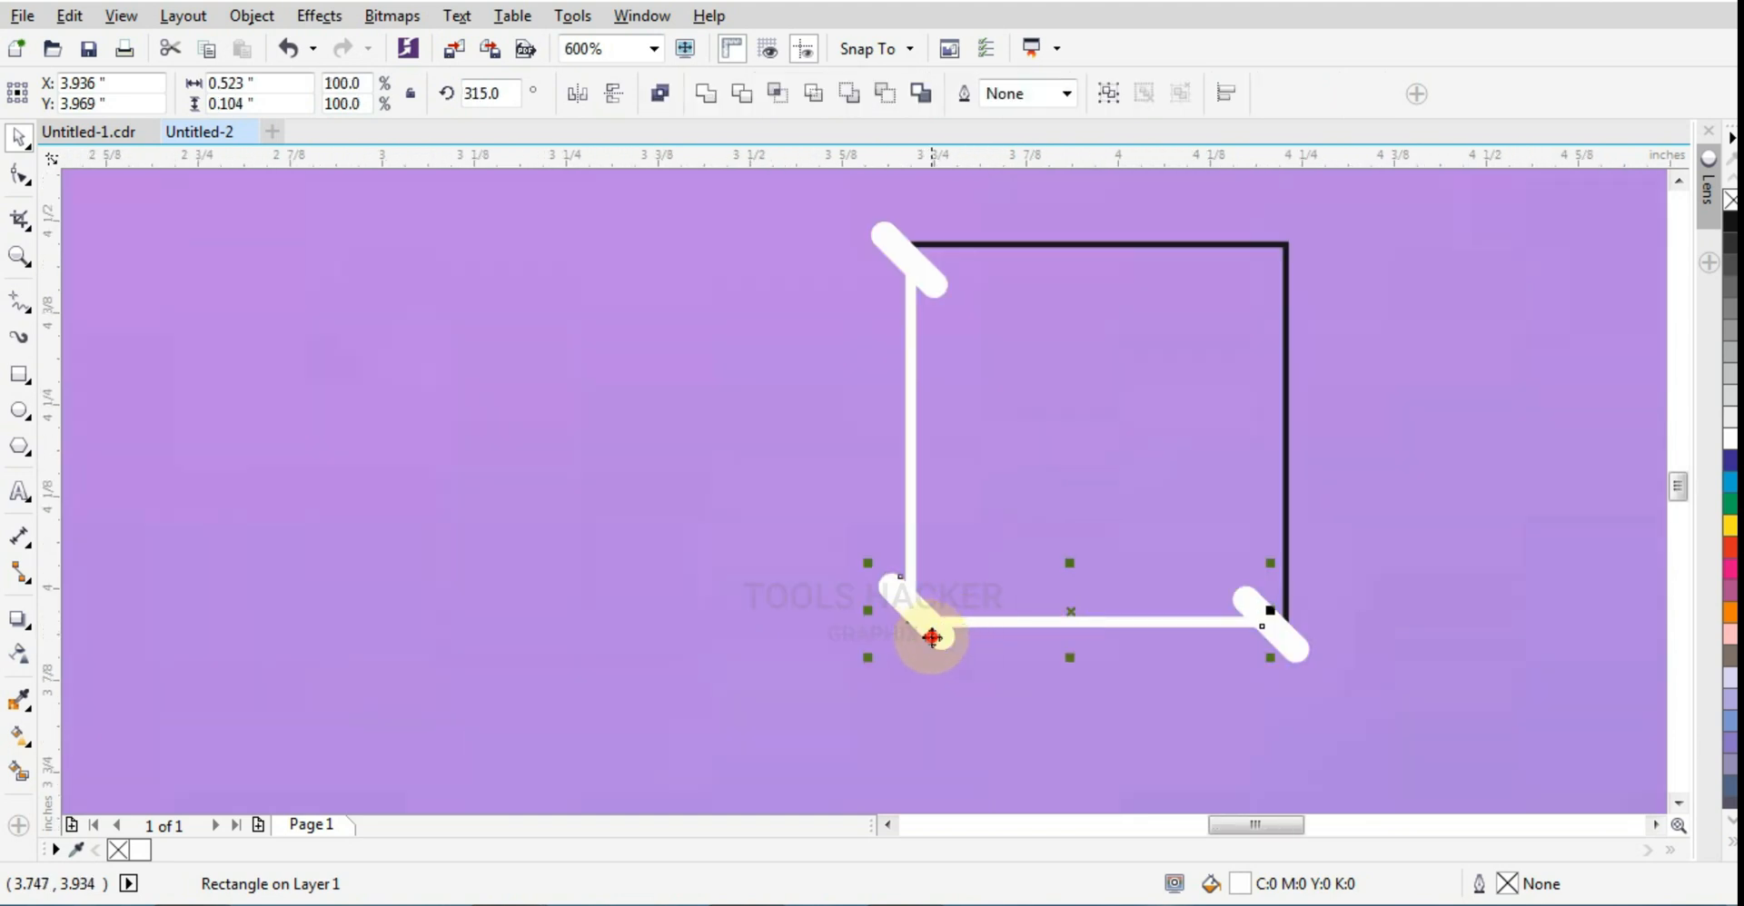
left_click(1288, 650, "shift")
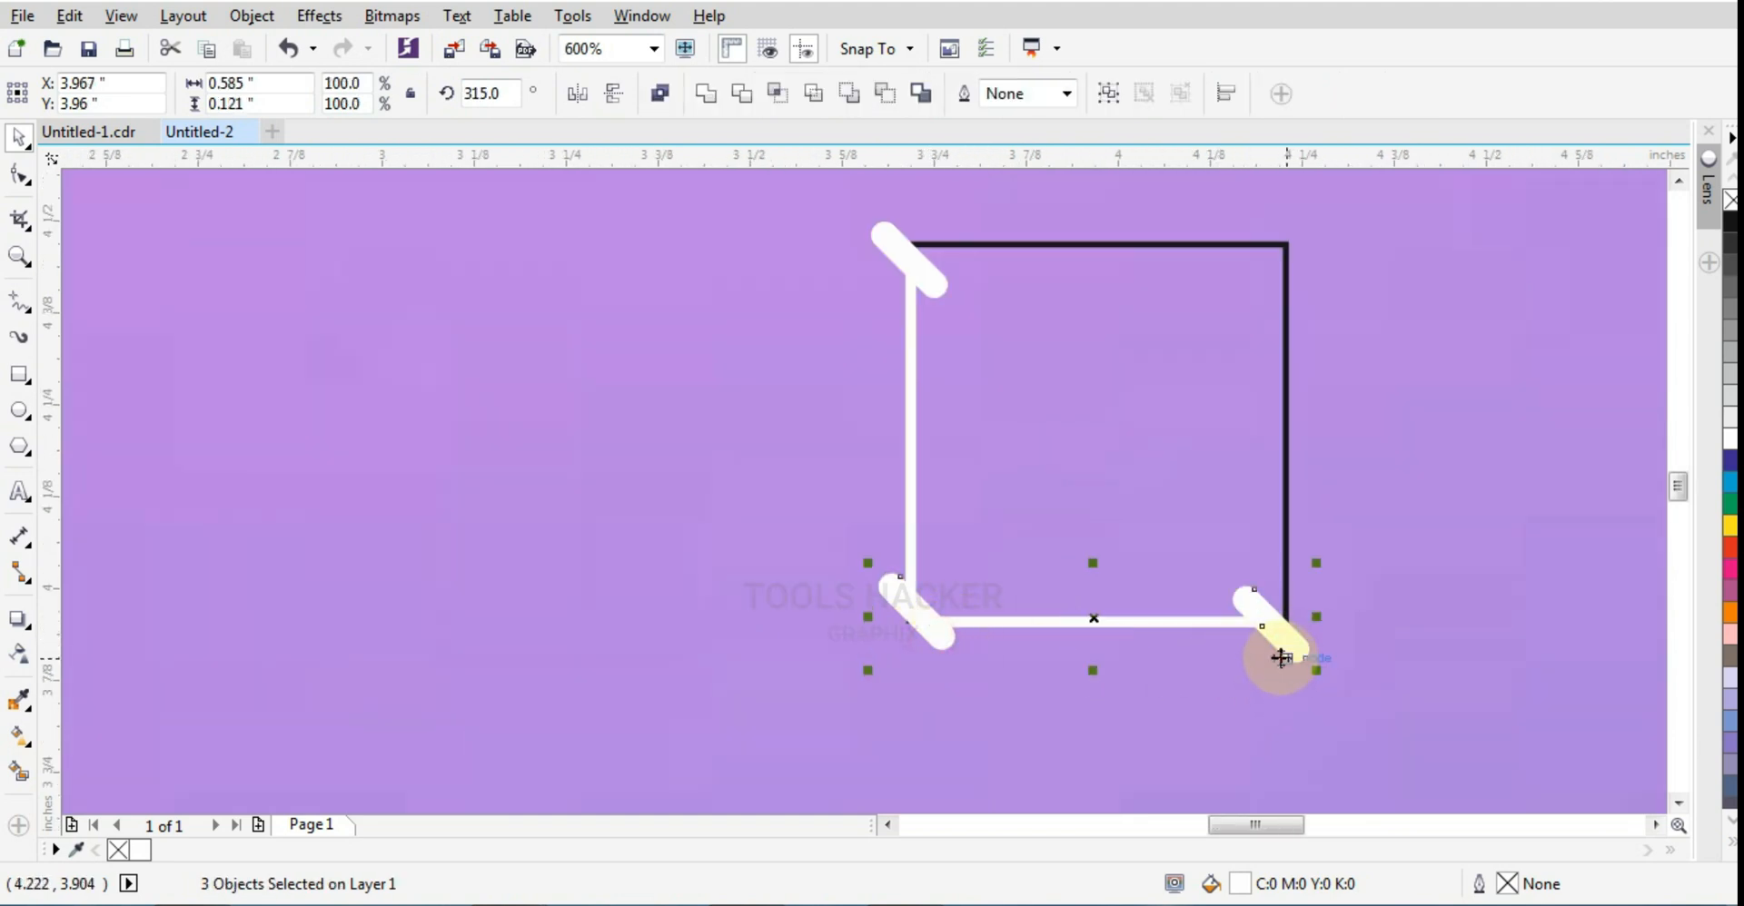
left_click(1235, 666)
Step: Shift the lower-right pill slightly up and left over the end of the horizontal bar
scroll(1266, 652, "up", 2)
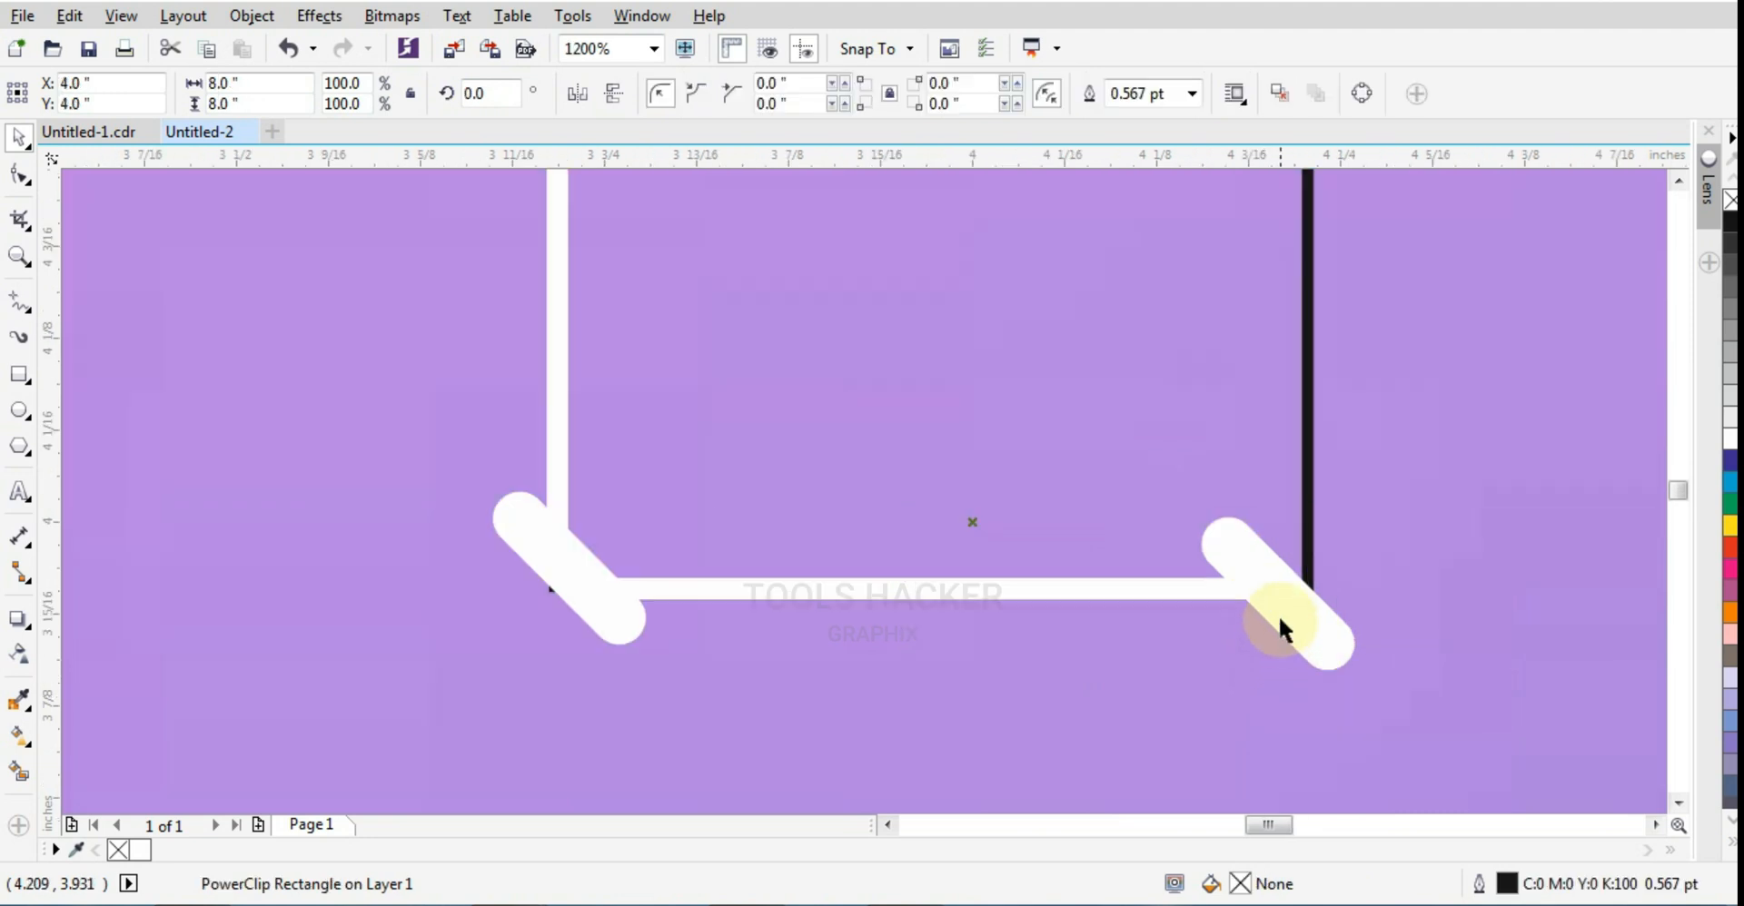
left_click(1278, 612)
scroll(1279, 611, "up", 2)
left_click(1139, 565)
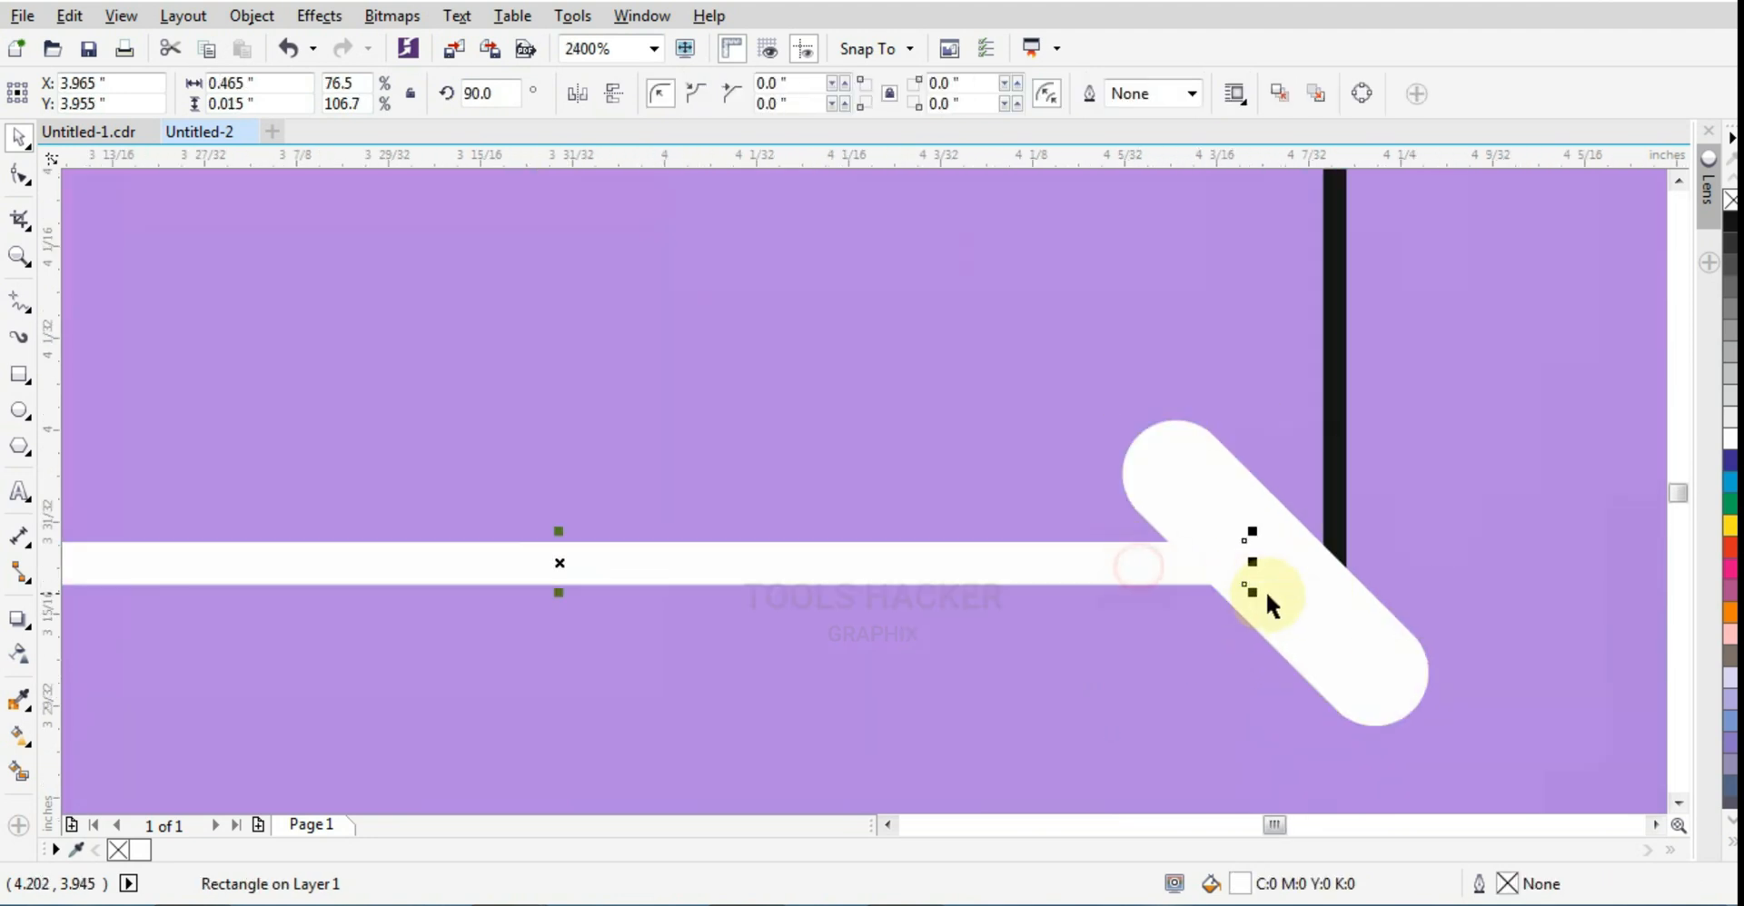
left_click_drag(1295, 603, 1281, 586)
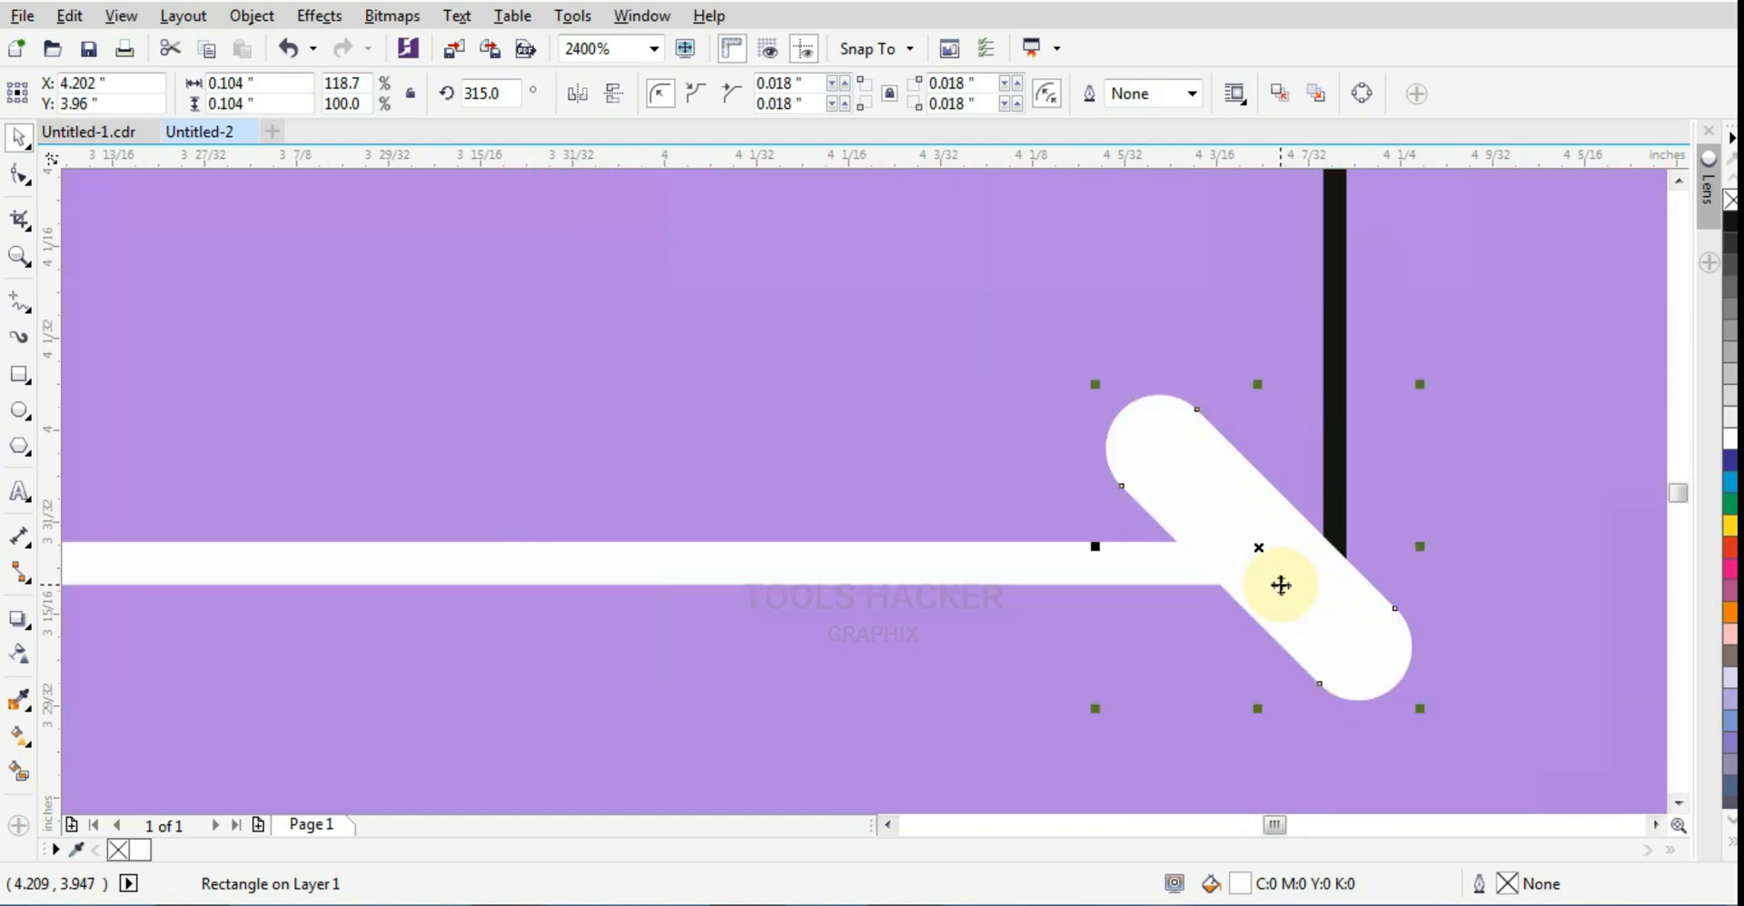
scroll(1280, 585, "down", 6)
Step: Shift the upper-left pill slightly down and right over the top end of the vertical bar
scroll(1220, 543, "up", 2)
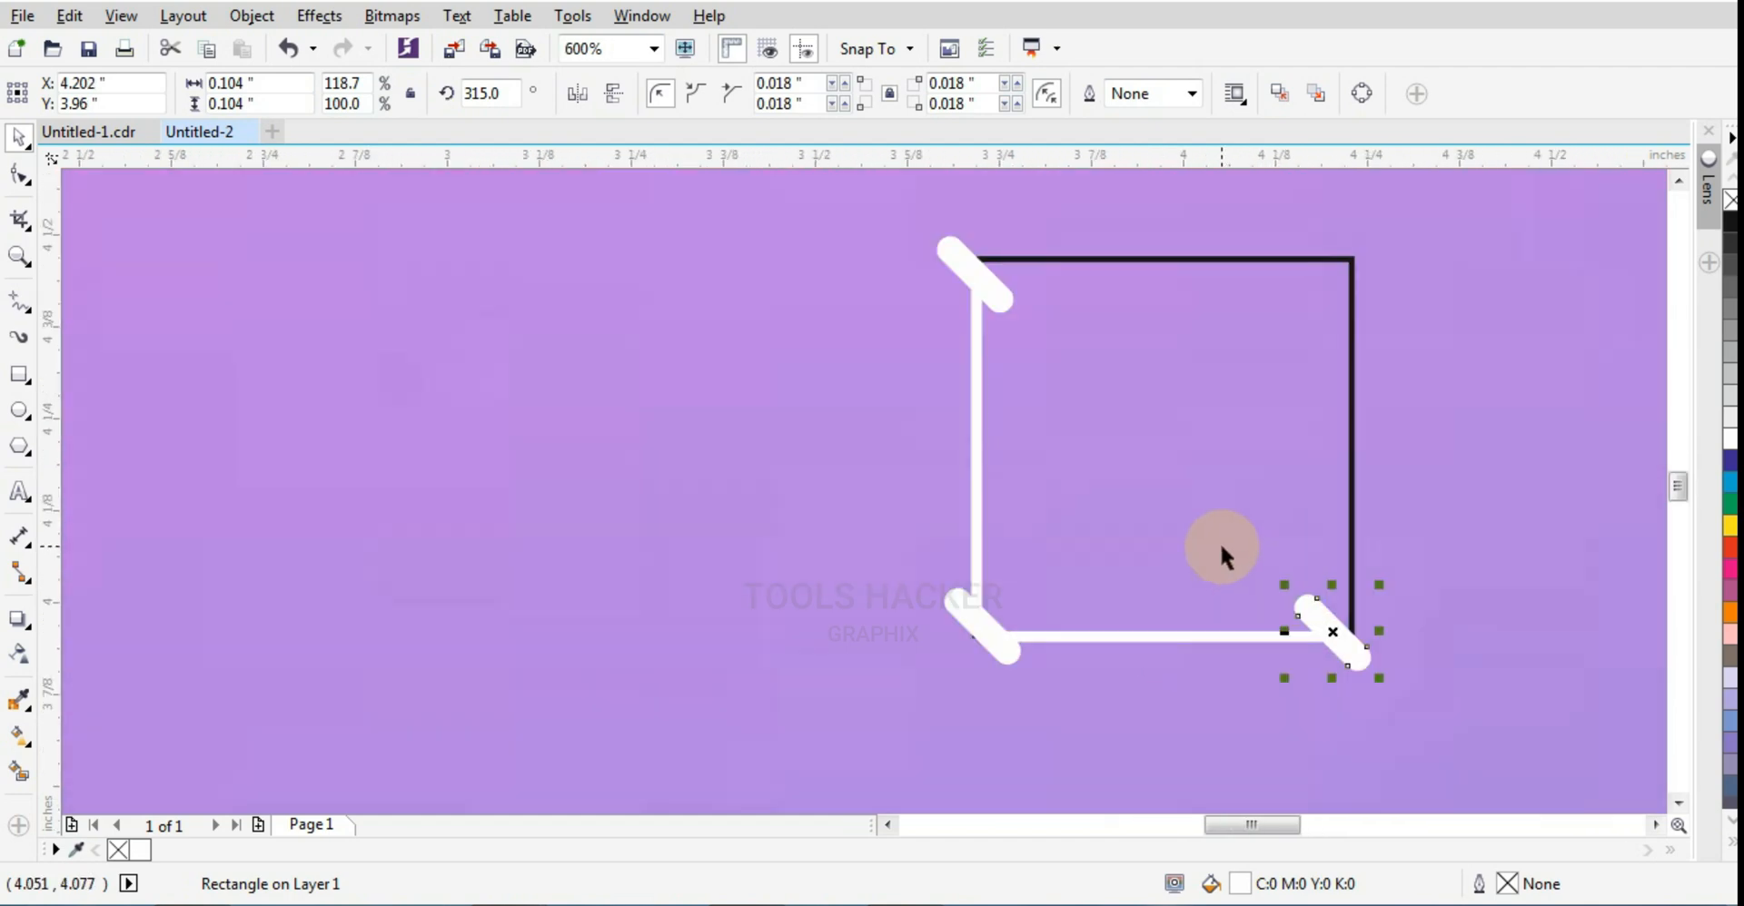
scroll(988, 277, "up", 2)
left_click(993, 309)
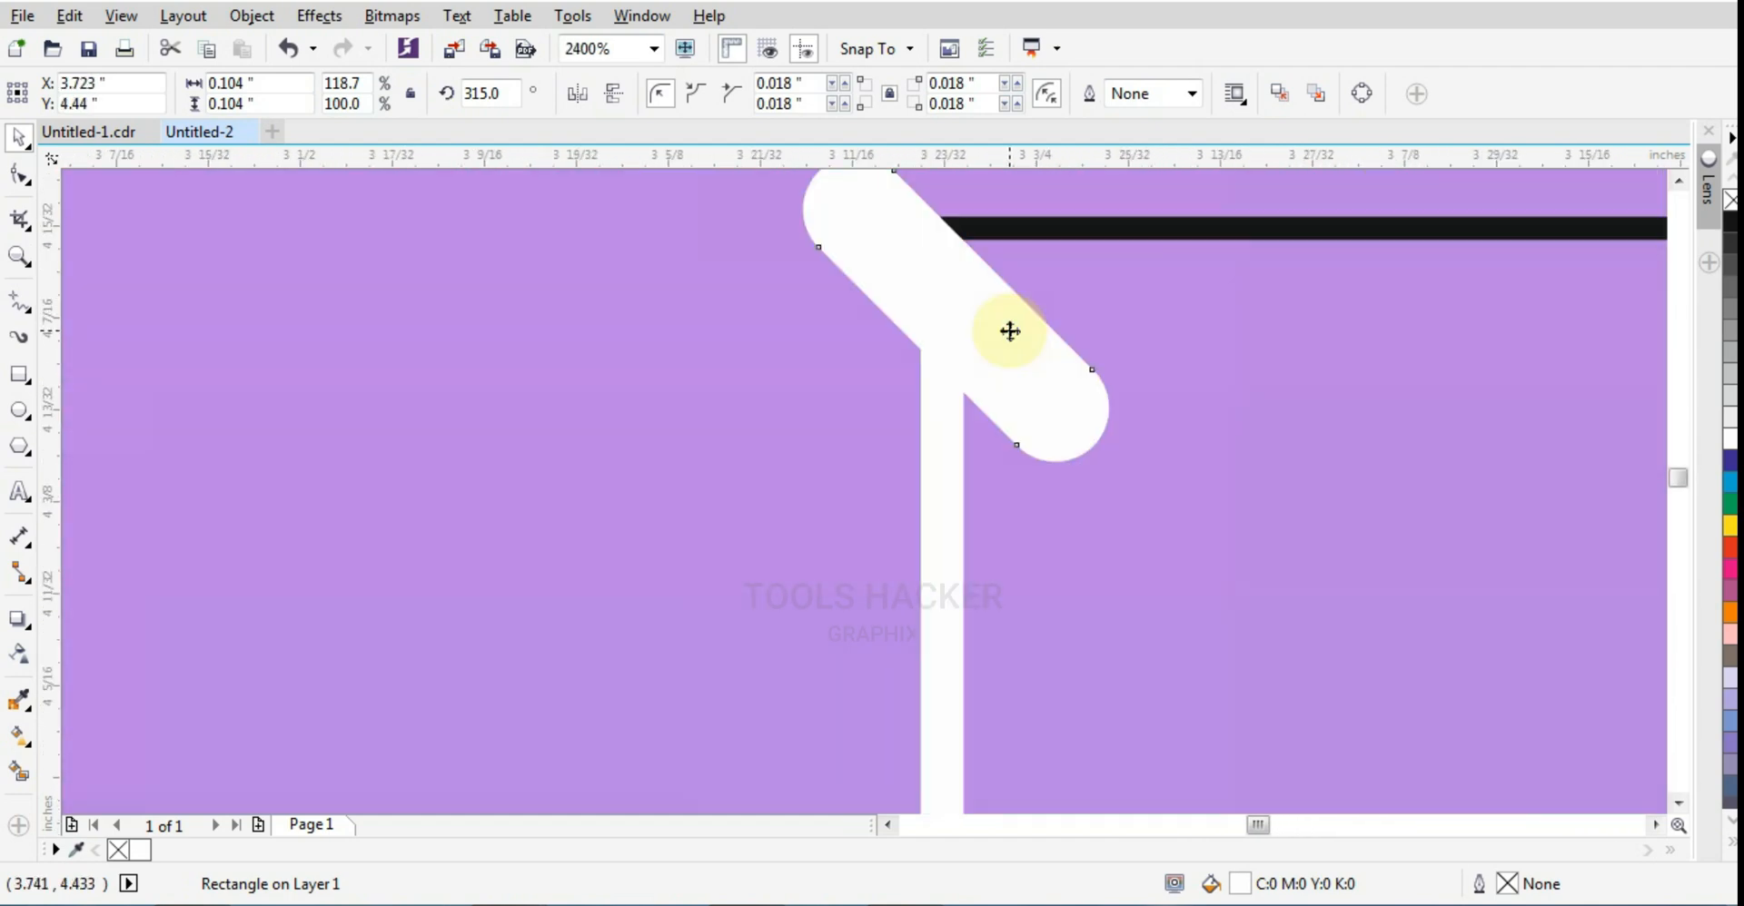
scroll(951, 311, "down", 2)
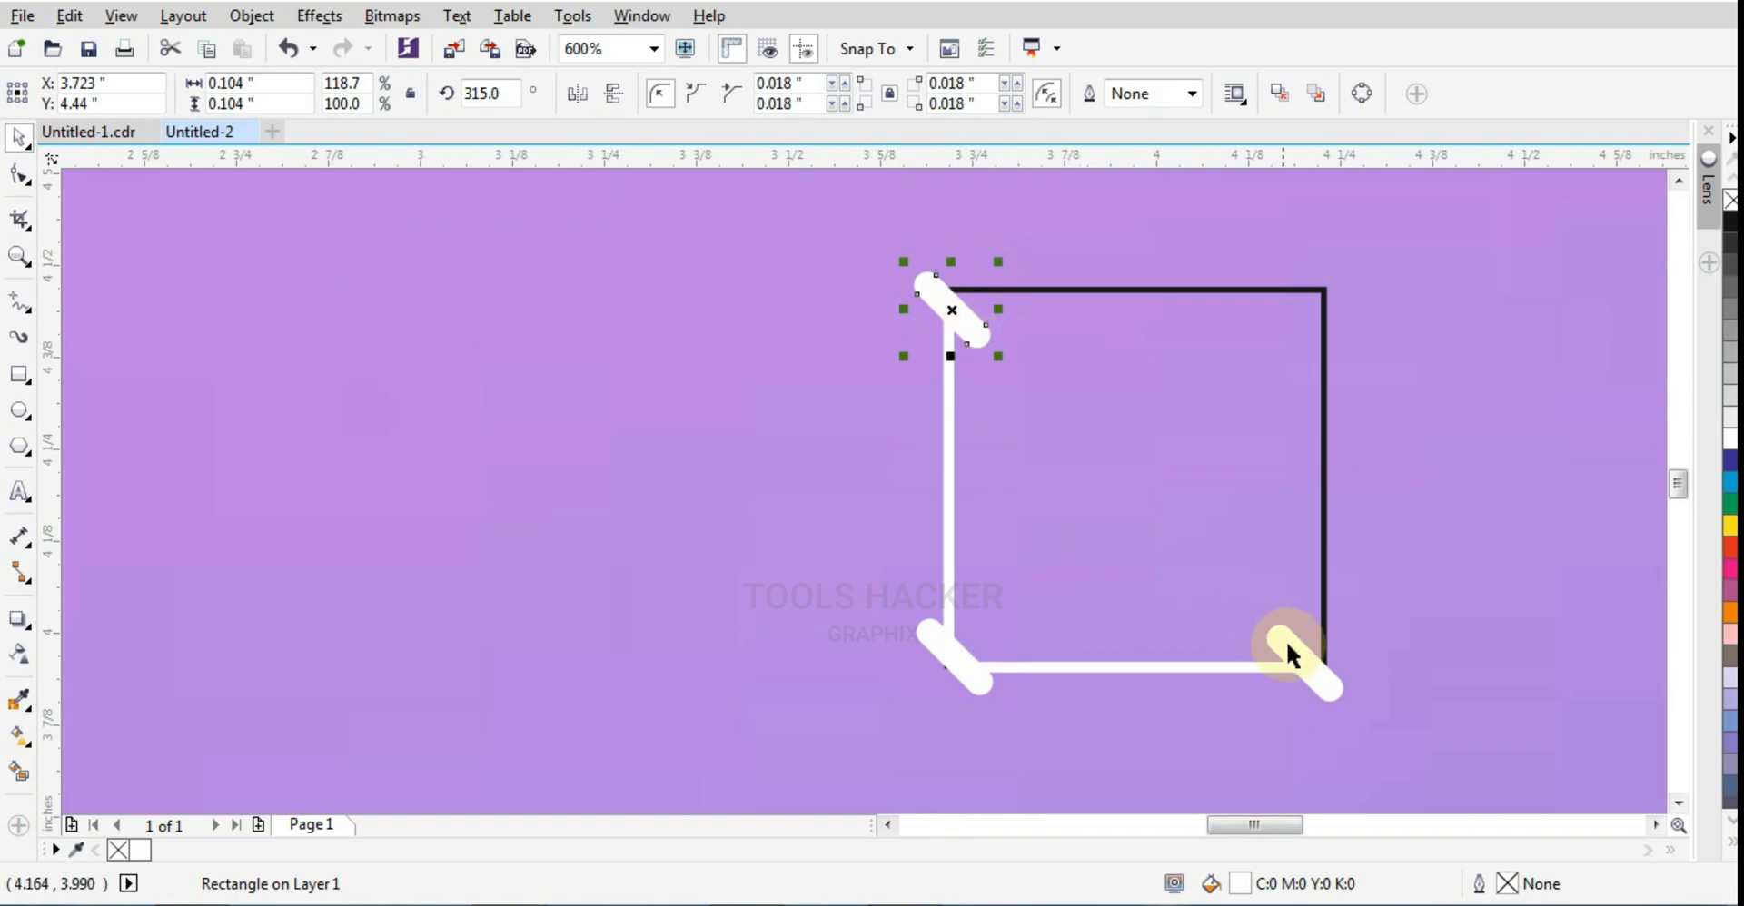
Step: Move the three pills and both white bars together to the left off the square's edges and group them
left_click(1288, 643, "shift")
left_click(960, 677, "shift")
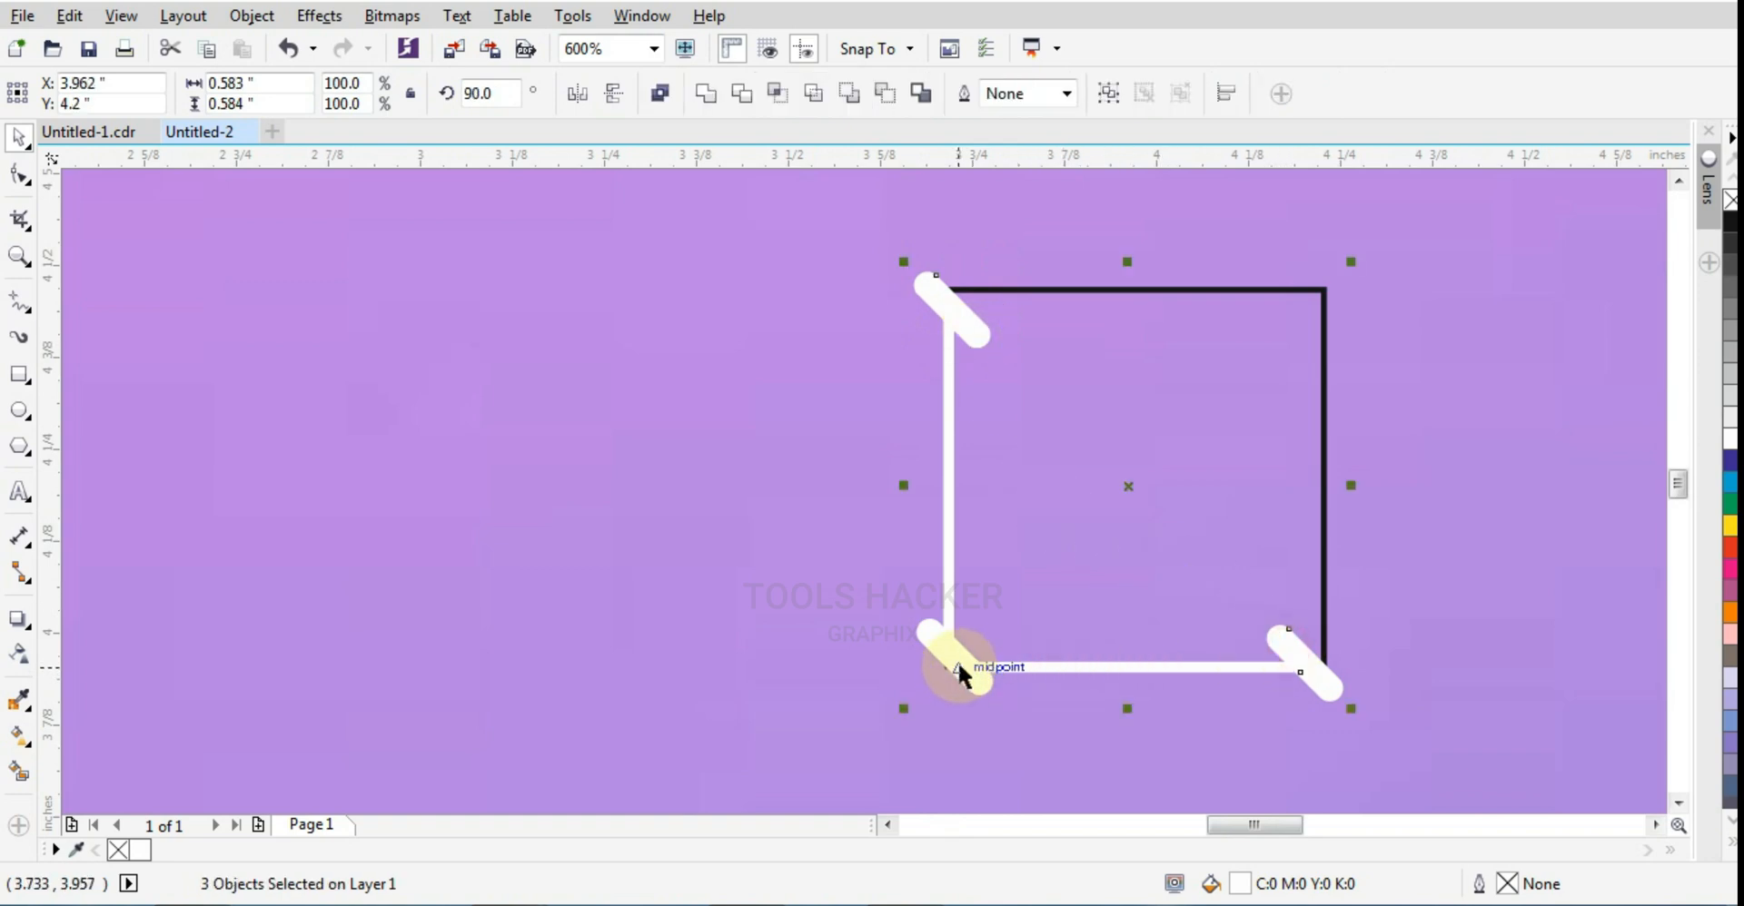
left_click_drag(933, 640, 818, 645)
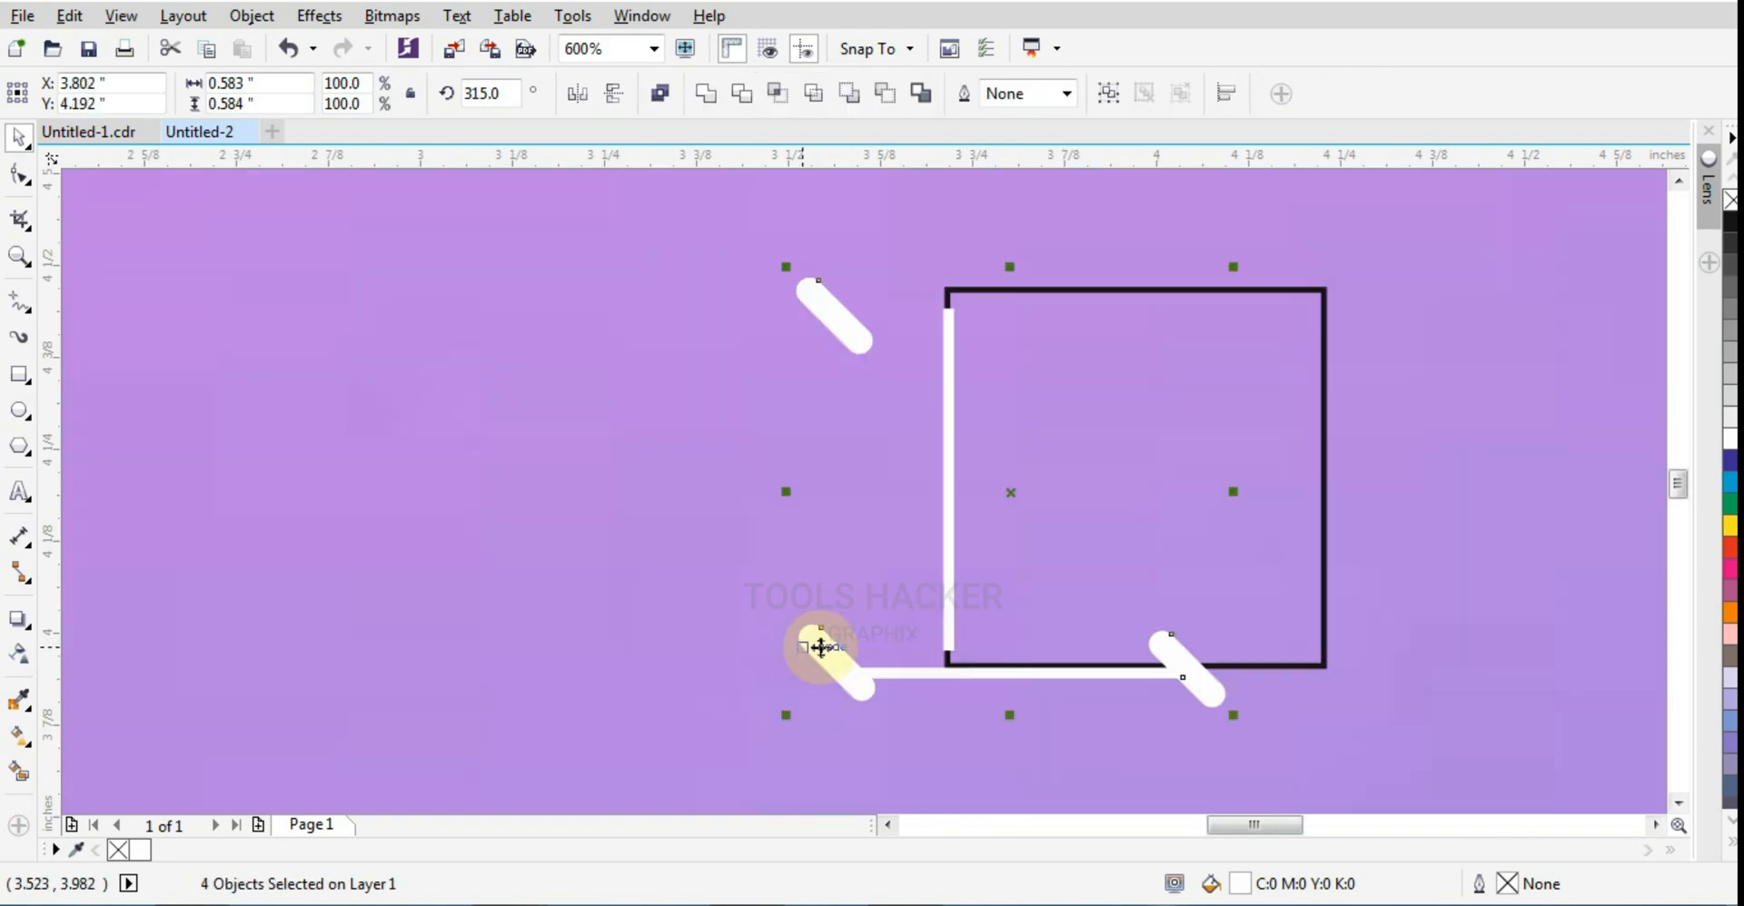
key("ctrl+z")
left_click(948, 434, "shift")
left_click_drag(948, 436, 672, 443)
key("ctrl+g")
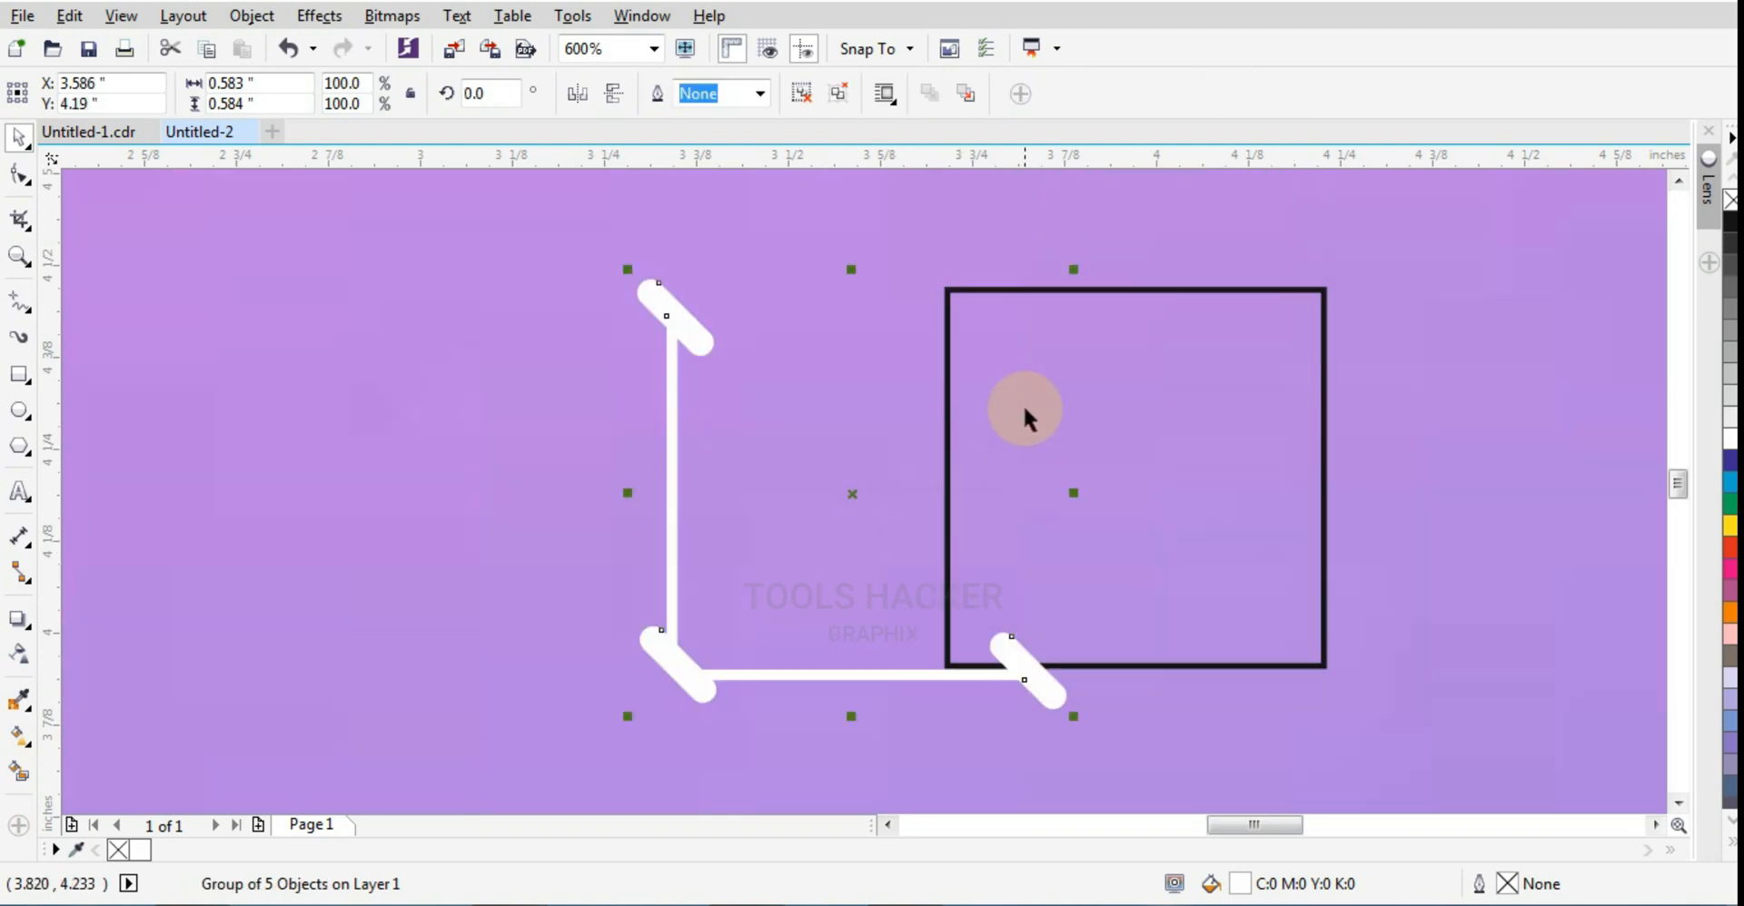
Step: Delete the black-outlined guide square
left_click(948, 334)
key("Delete")
scroll(990, 427, "down", 2)
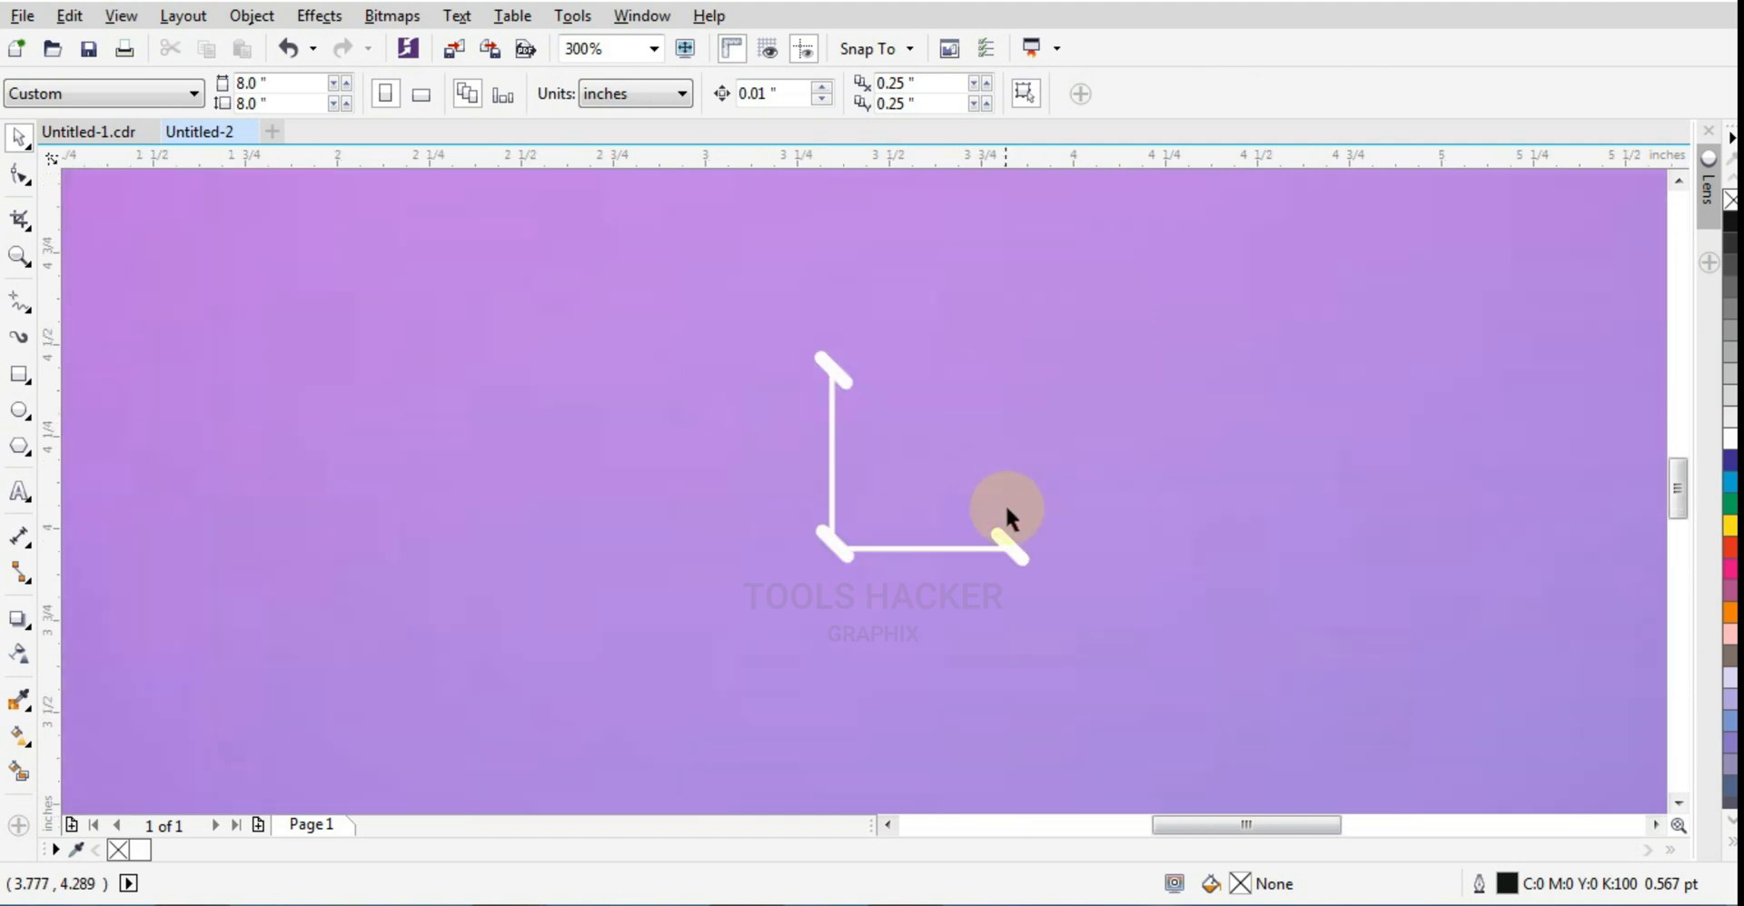
Step: Add a copy of the white group mirrored vertically and horizontally, and fill it with black (C:100 M:100 Y:100 K:100)
left_click(1005, 549)
scroll(1029, 571, "up", 2)
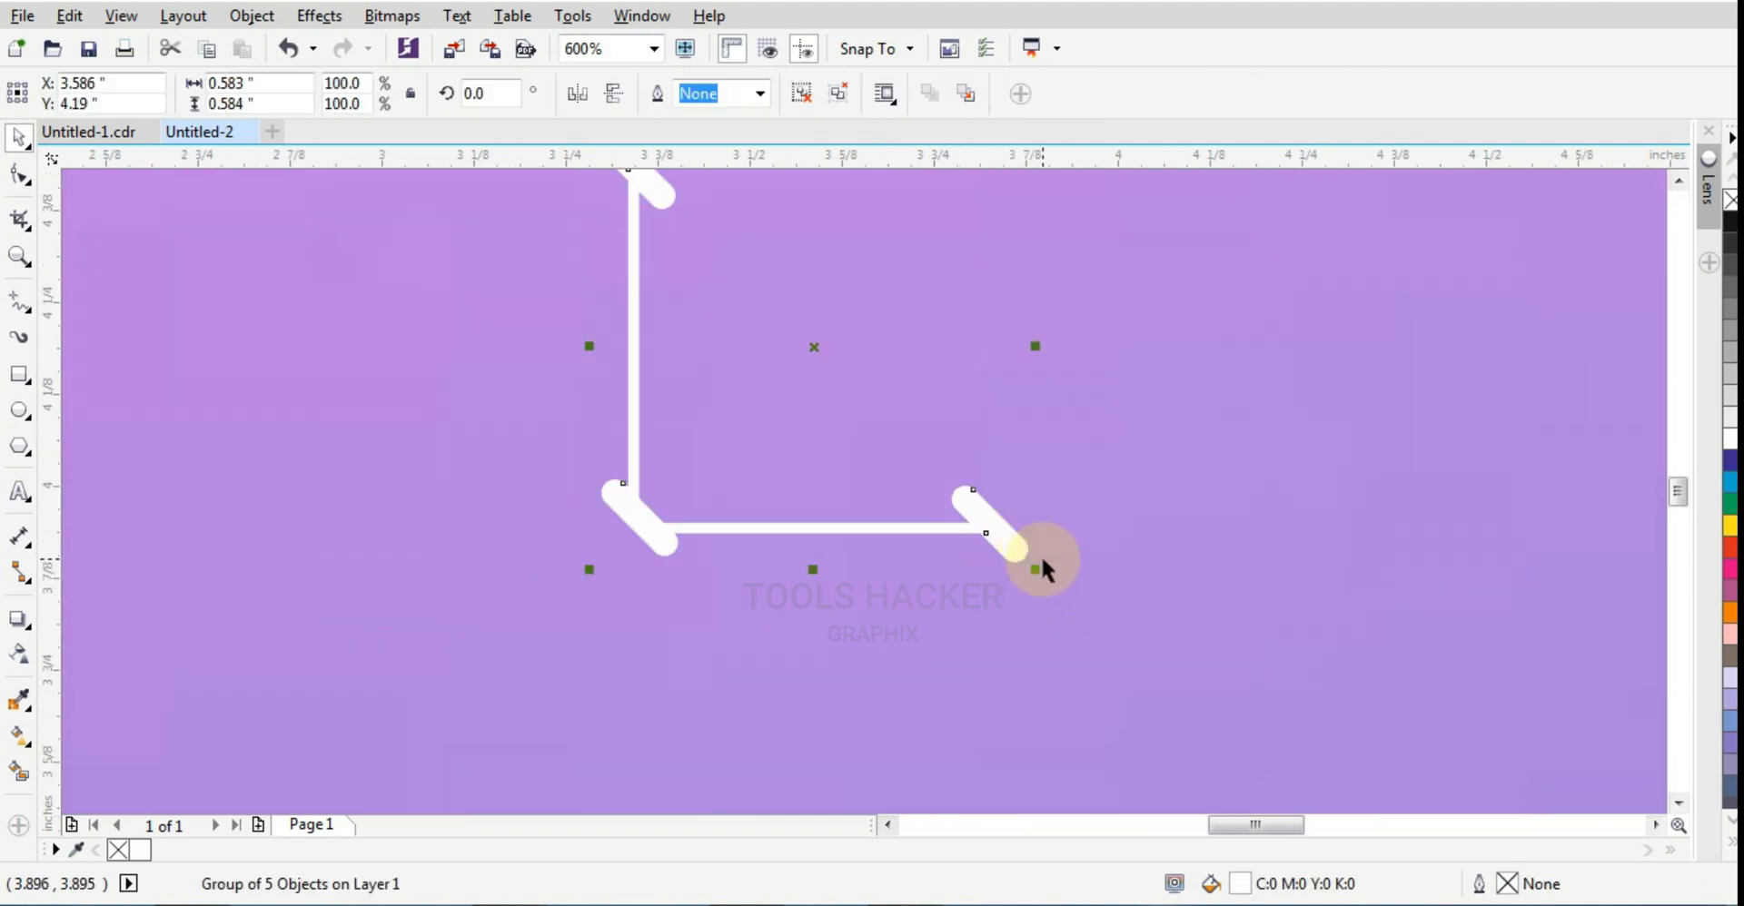
scroll(1090, 672, "down", 2)
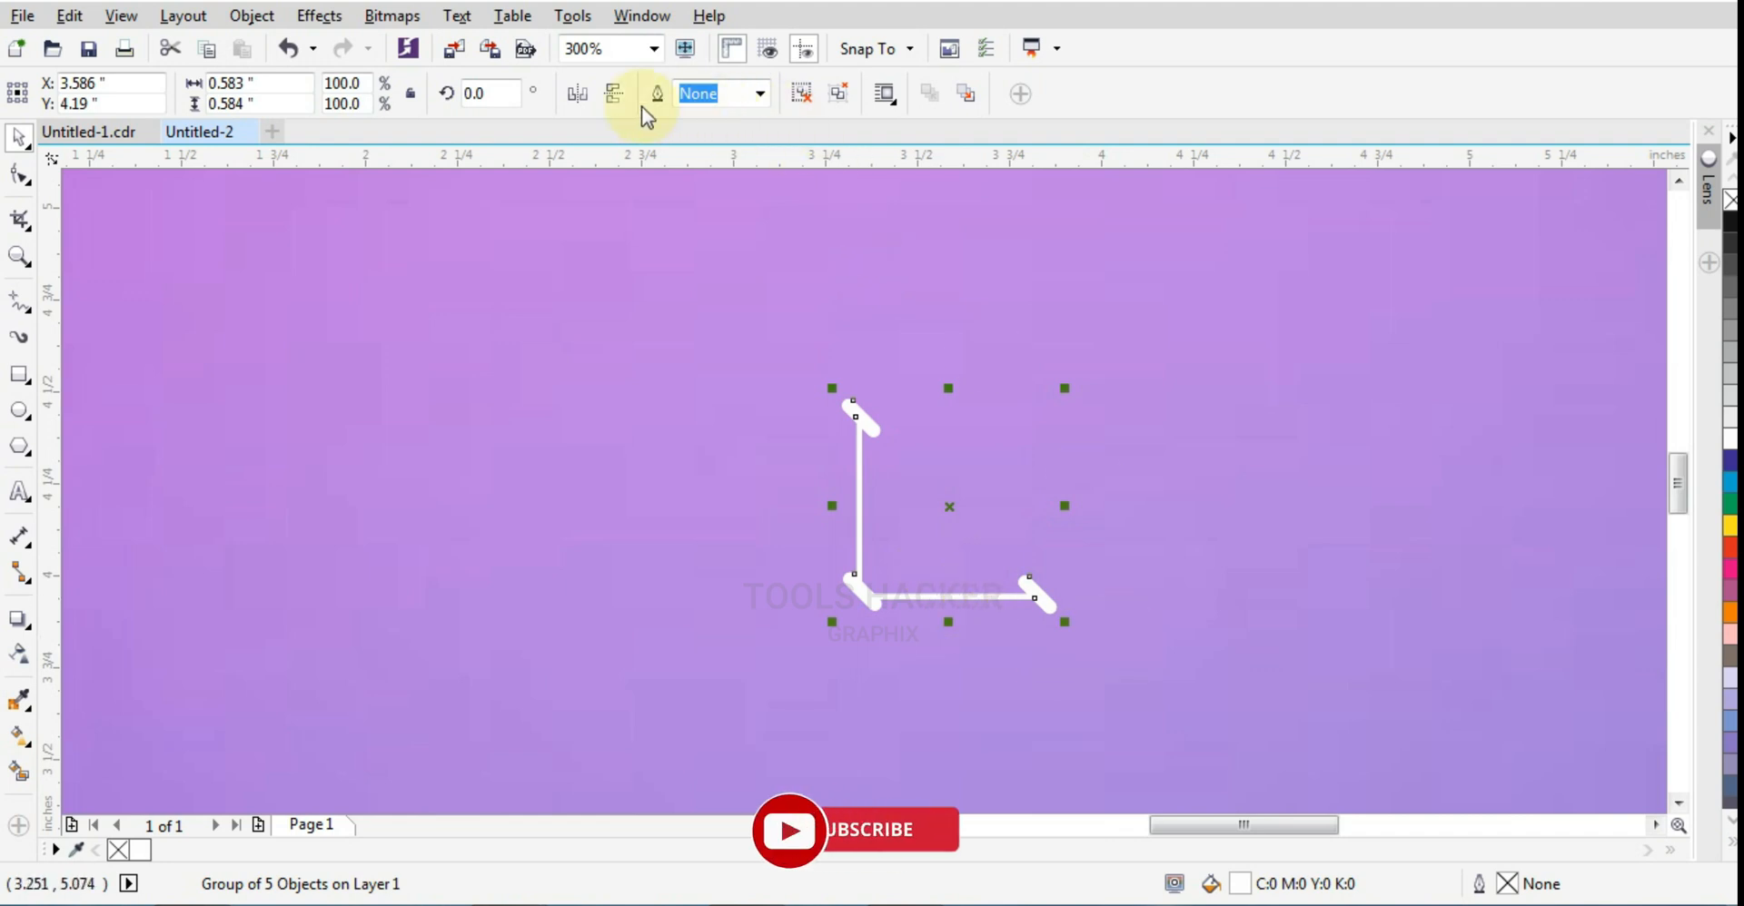
left_click(617, 101)
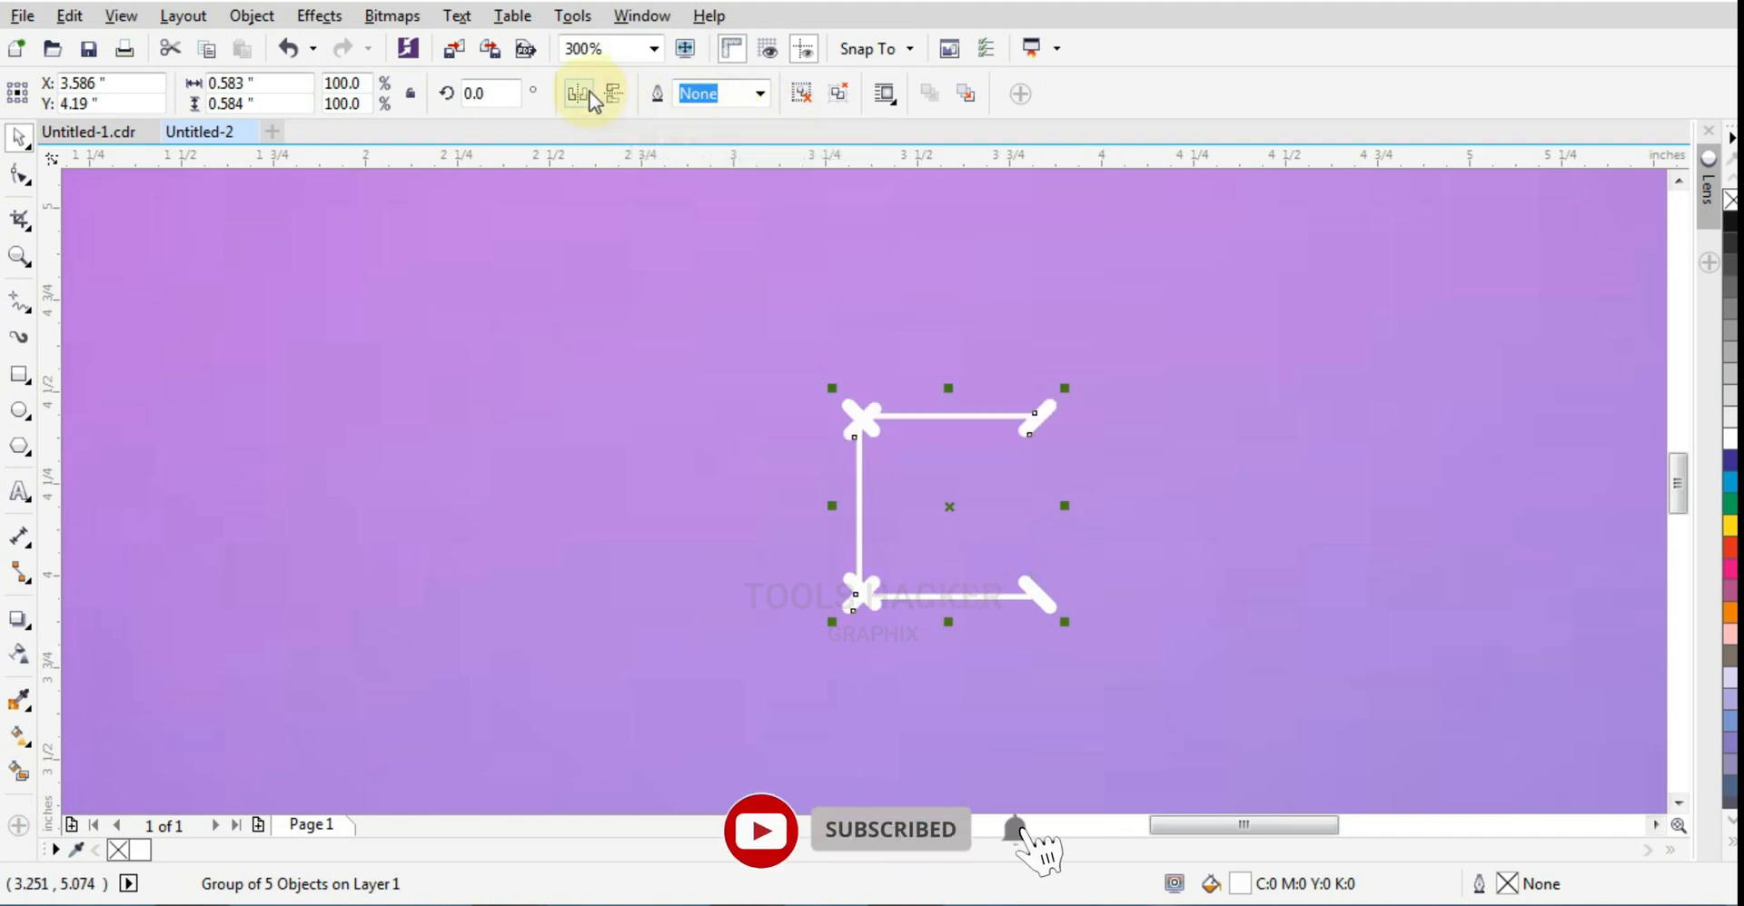
left_click(579, 95)
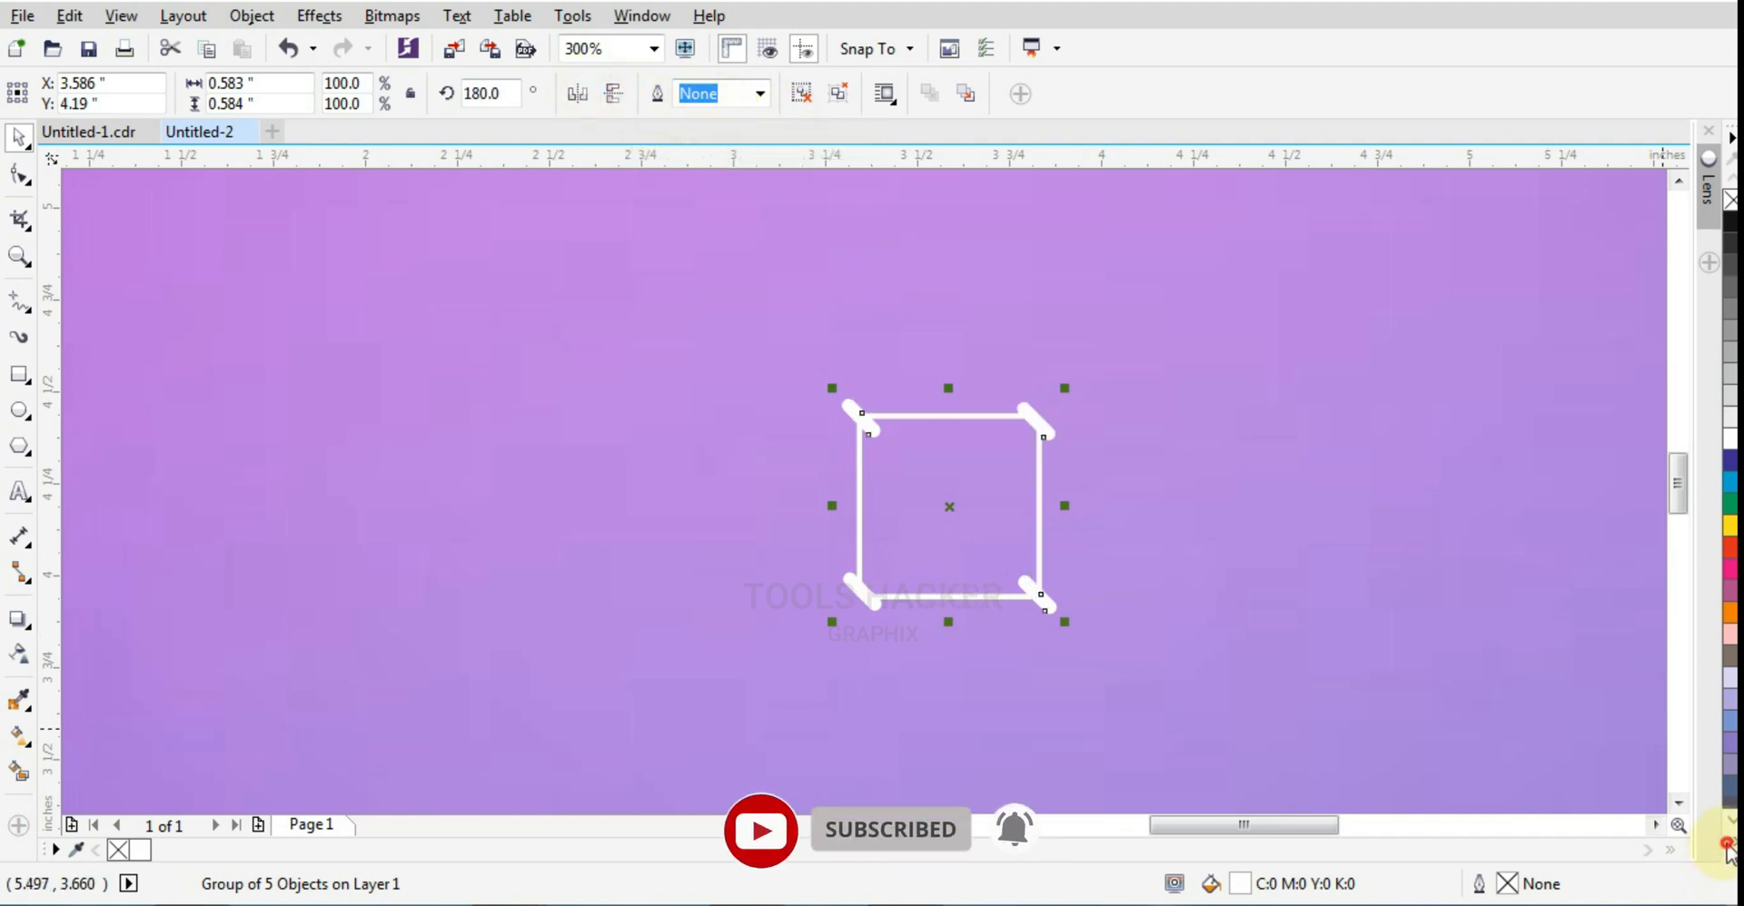
left_click(1727, 846)
left_click(1711, 330)
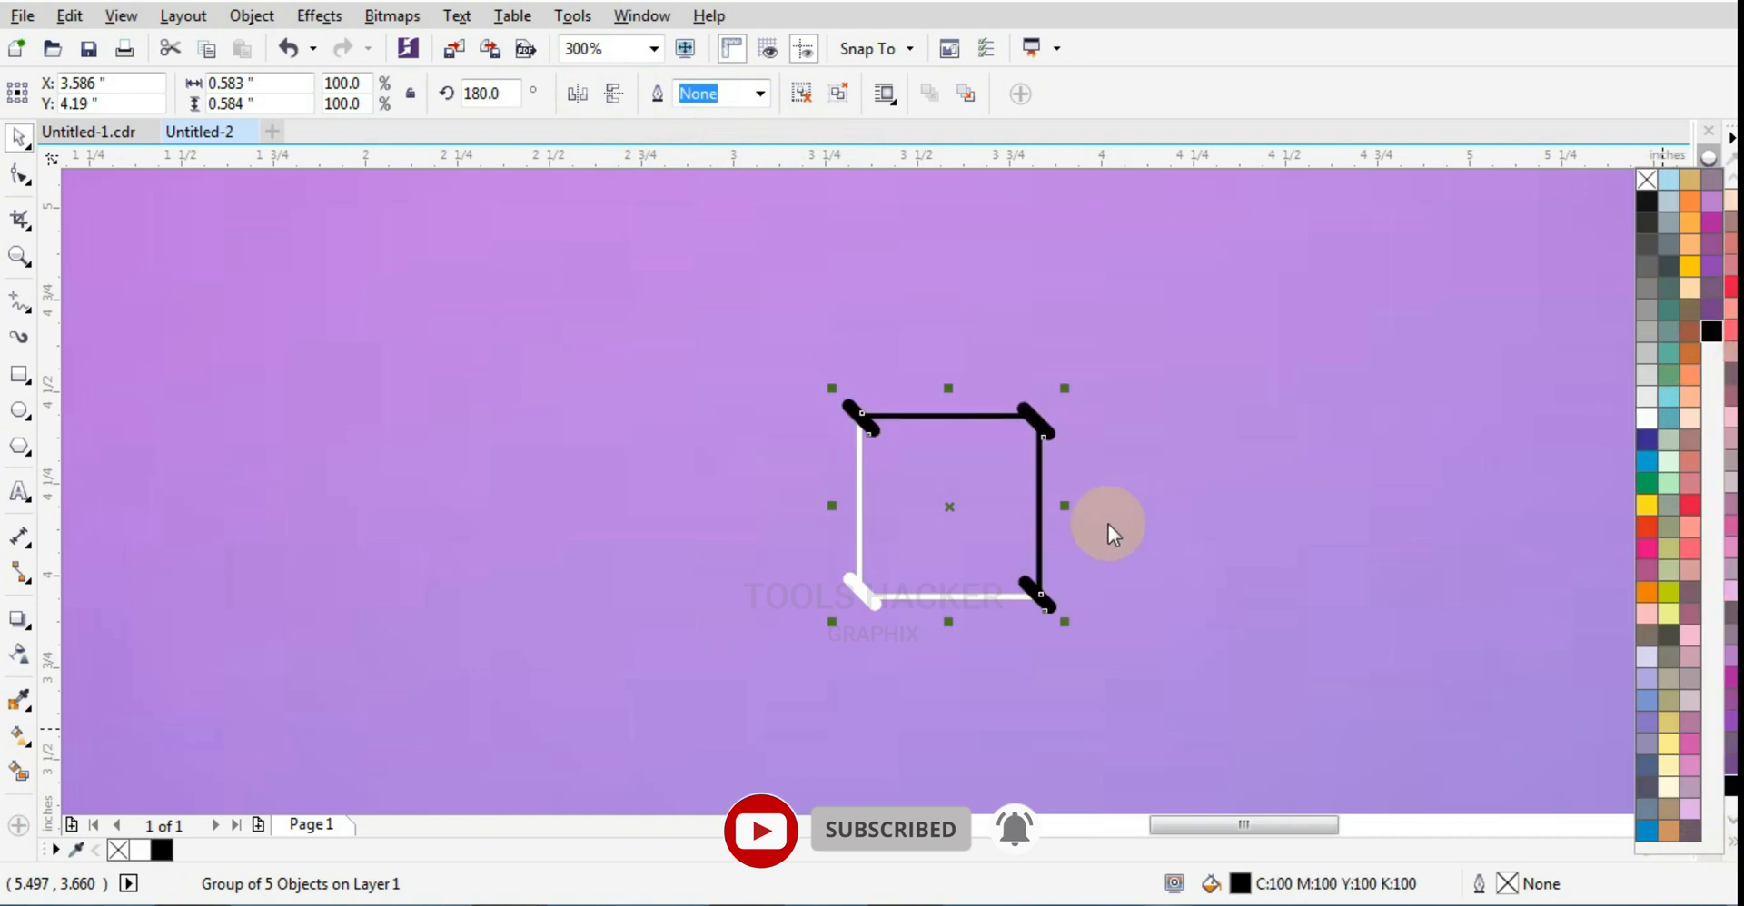
Step: Shift the black group up and right to X 3.618, Y 4.21 inches so its corner pills sit beside the white ones
scroll(1053, 601, "up", 2)
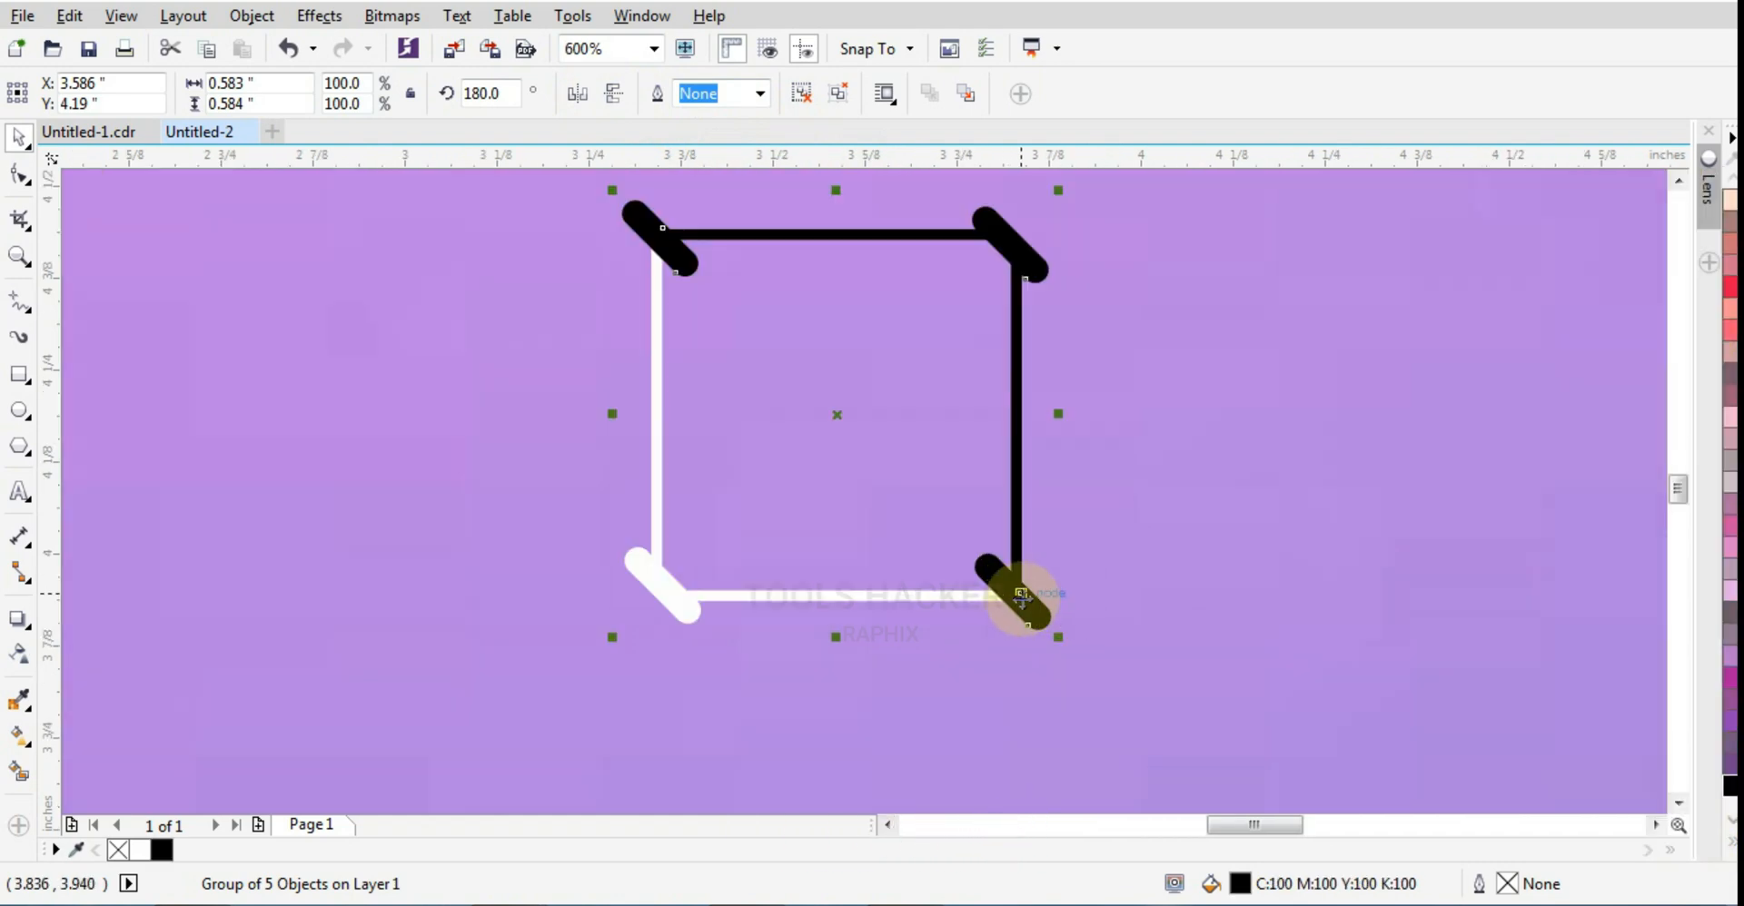
mouse_move(1020, 592)
left_mouse_down()
mouse_move(1054, 585)
mouse_move(1032, 577)
left_mouse_up()
scroll(1048, 591, "up", 2)
scroll(1154, 595, "down", 2)
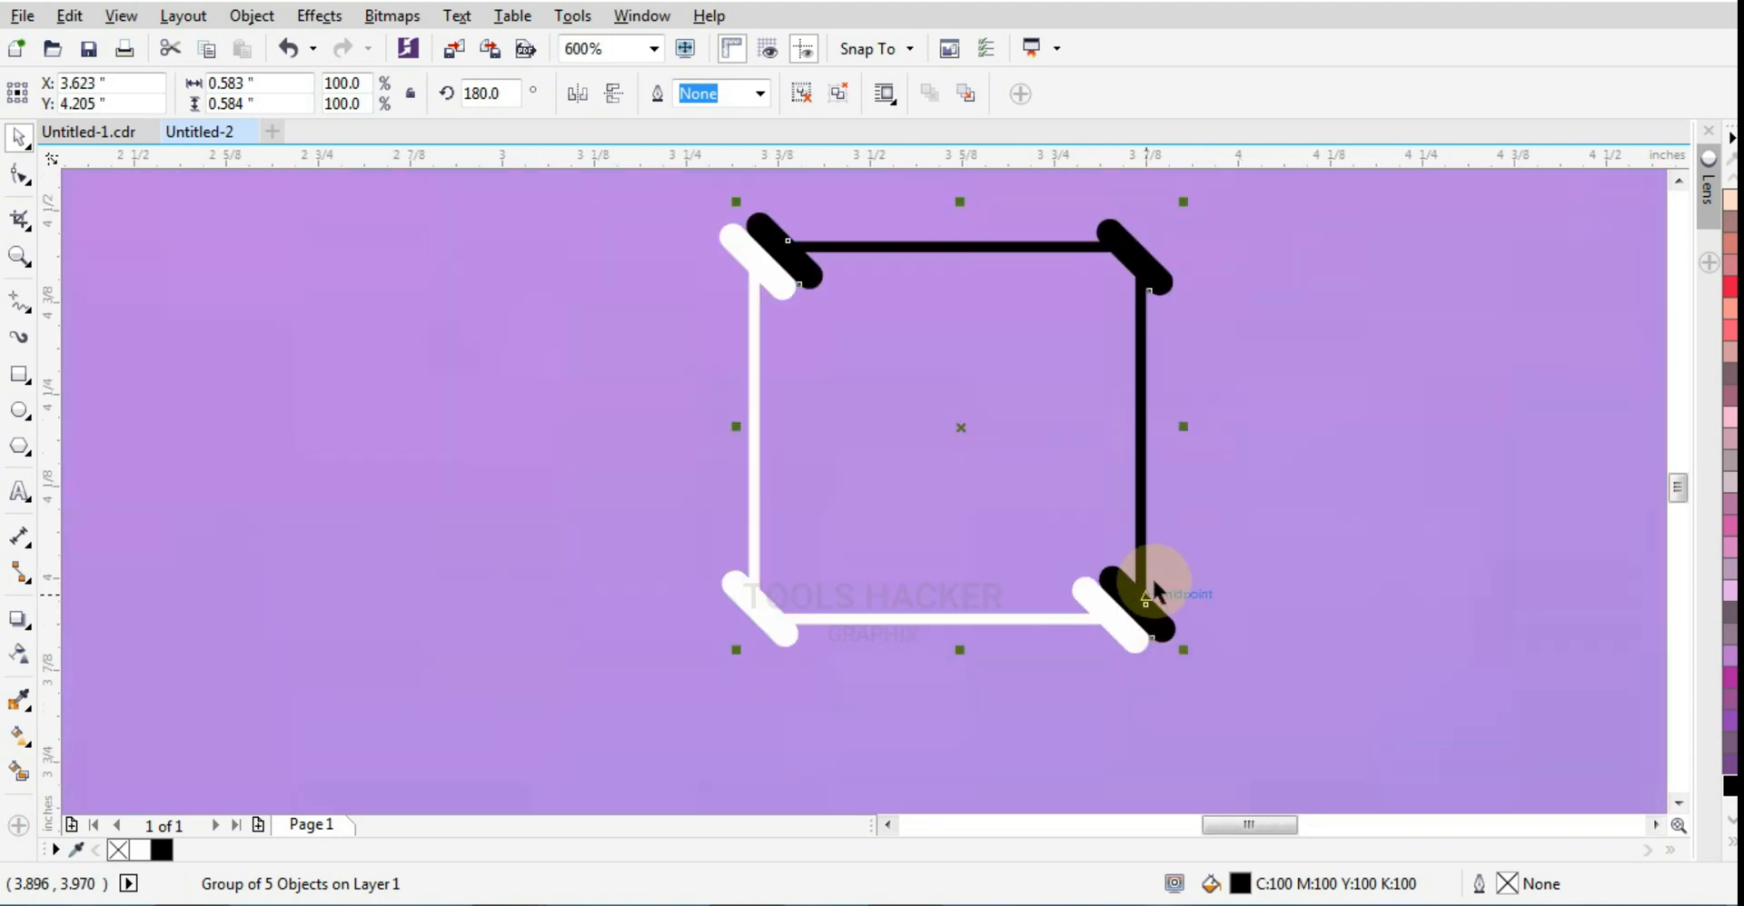
left_click_drag(1152, 578, 1149, 574)
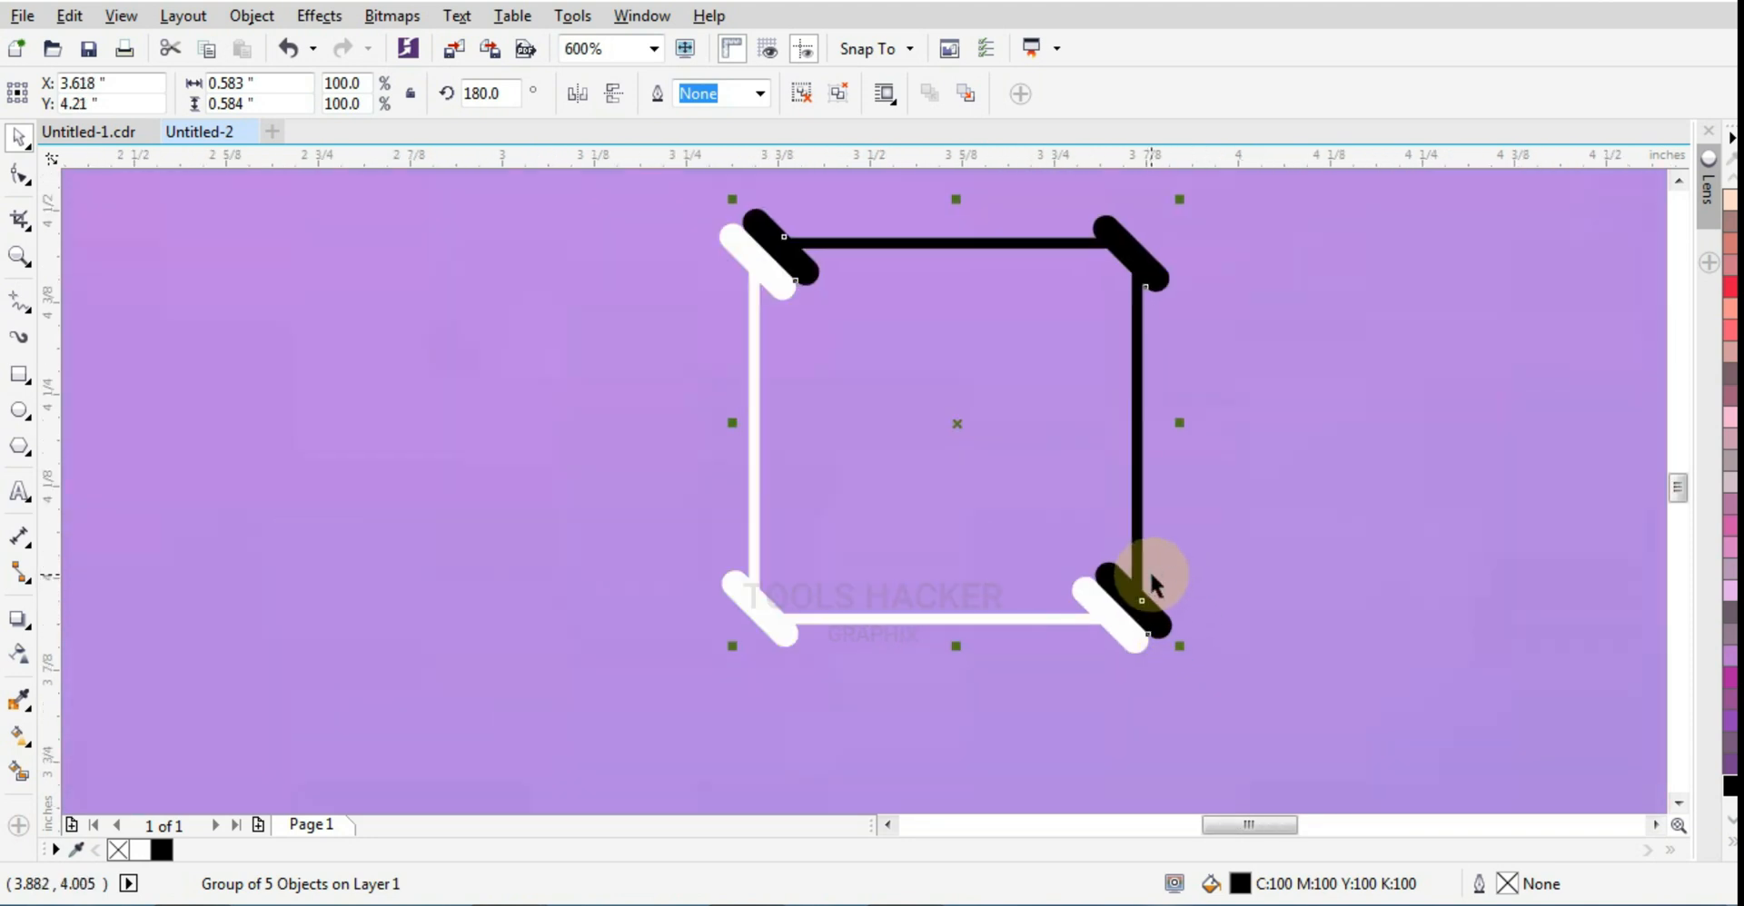
key("Up")
key("Left")
key("Down")
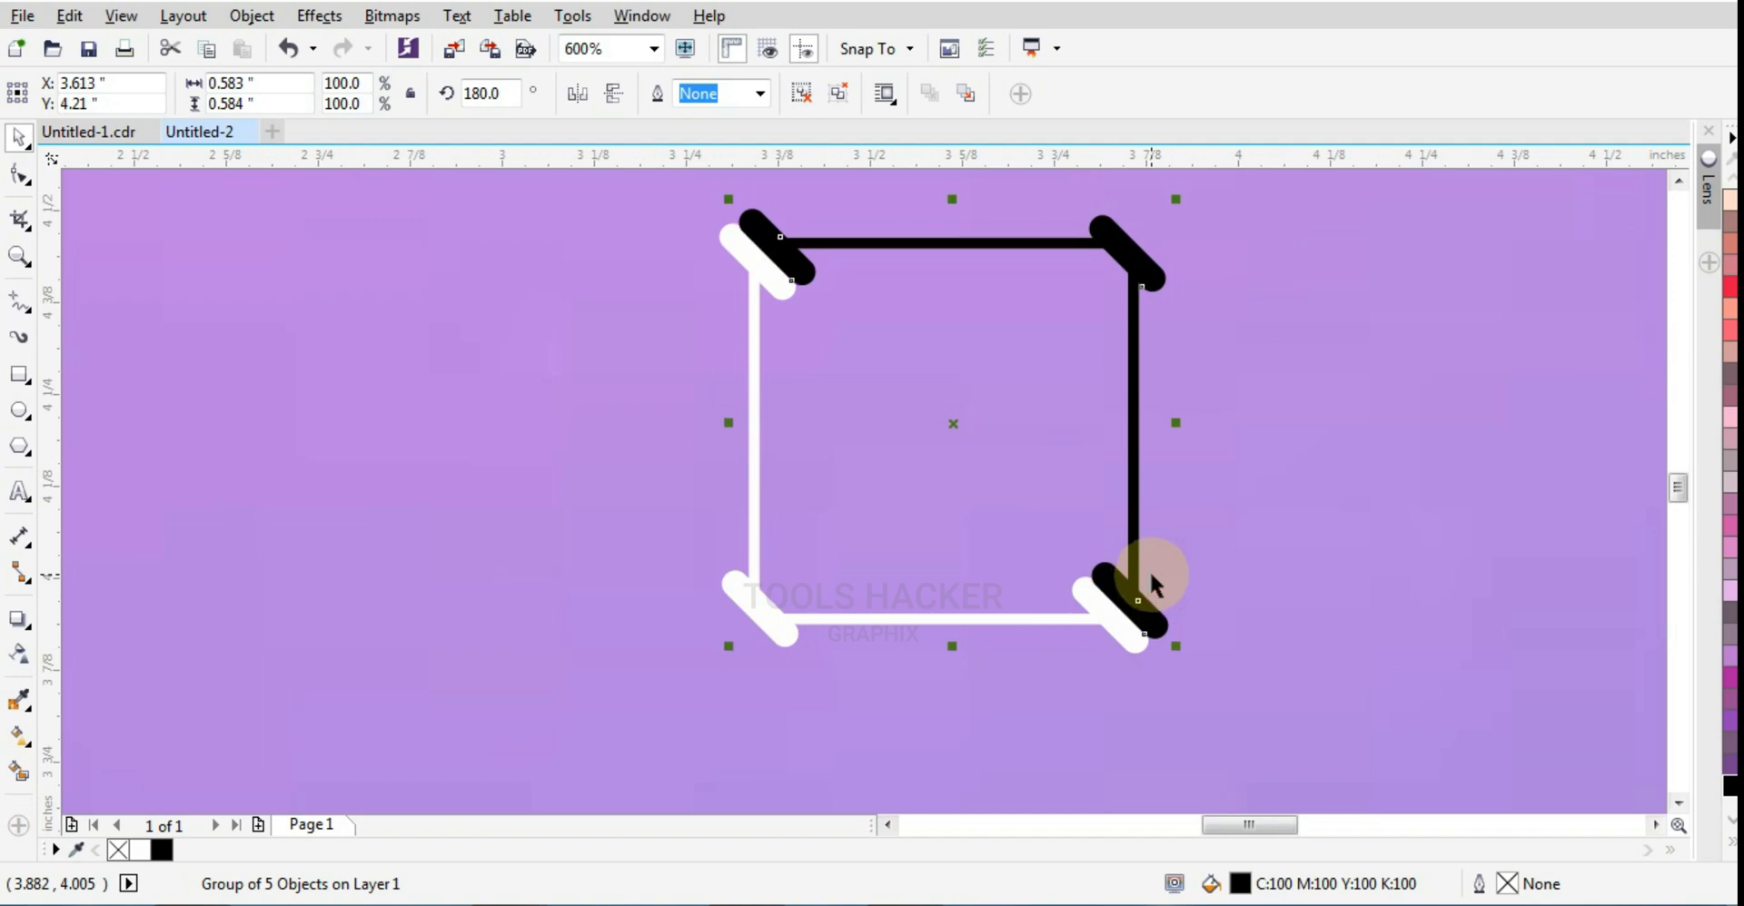
key("Right")
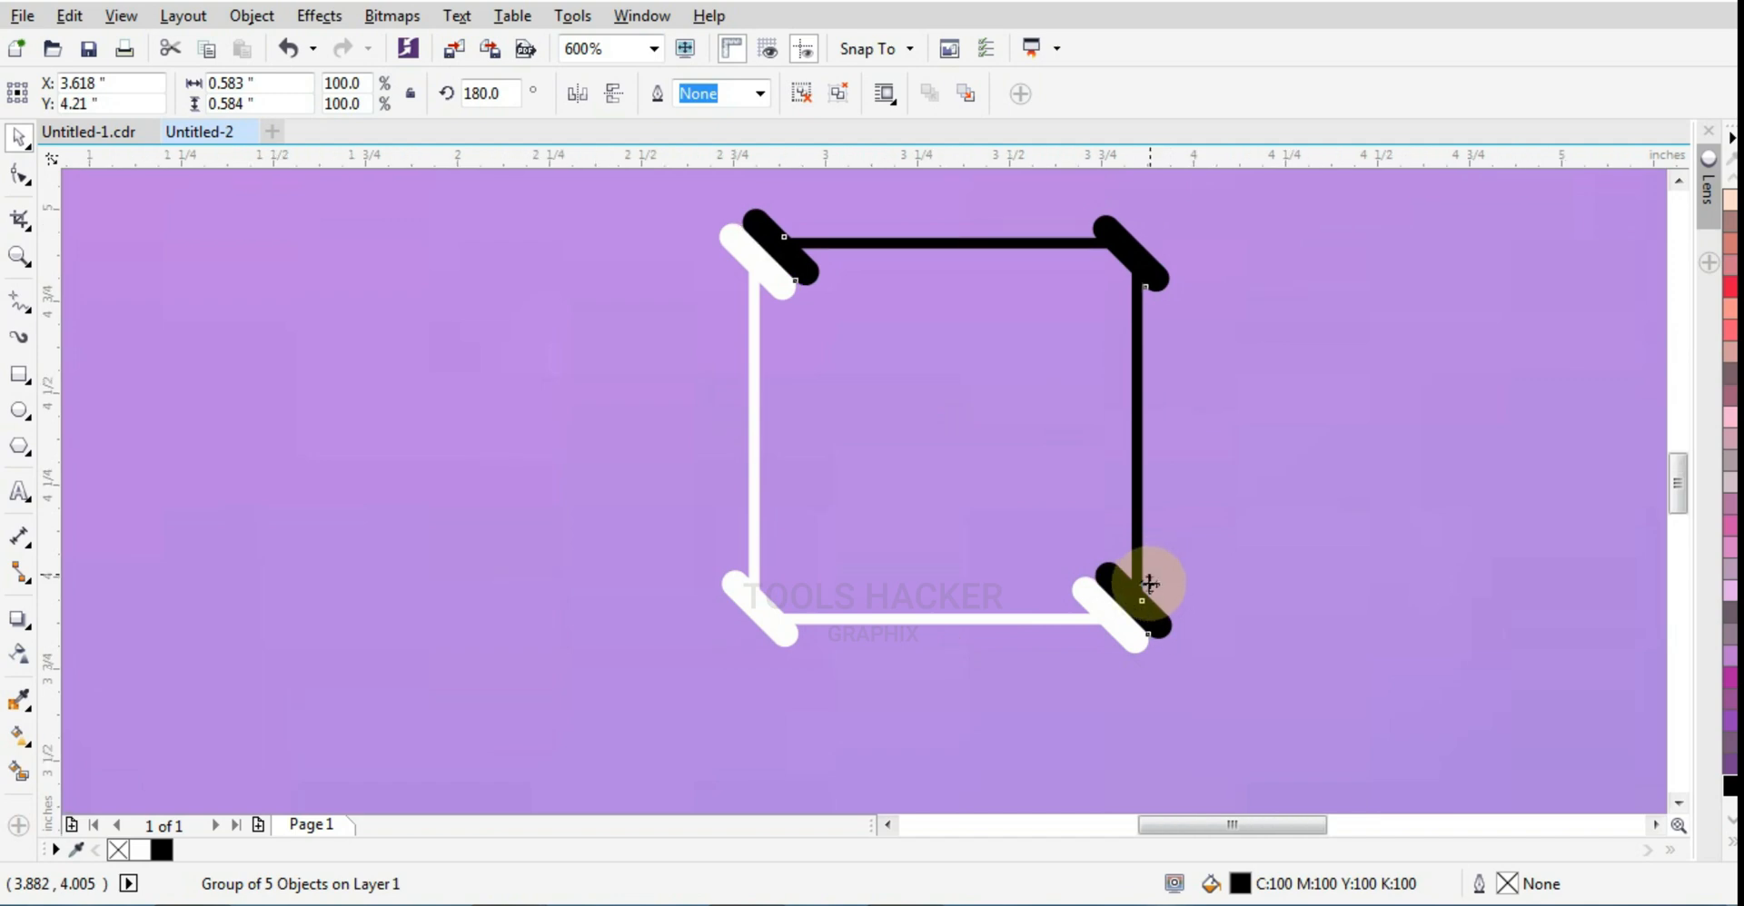
Step: Duplicate the white and black groups together and shift the copy down and right to X 4.082, Y 3.7 inches
scroll(1148, 569, "down", 5)
left_click_drag(681, 424, 1167, 679)
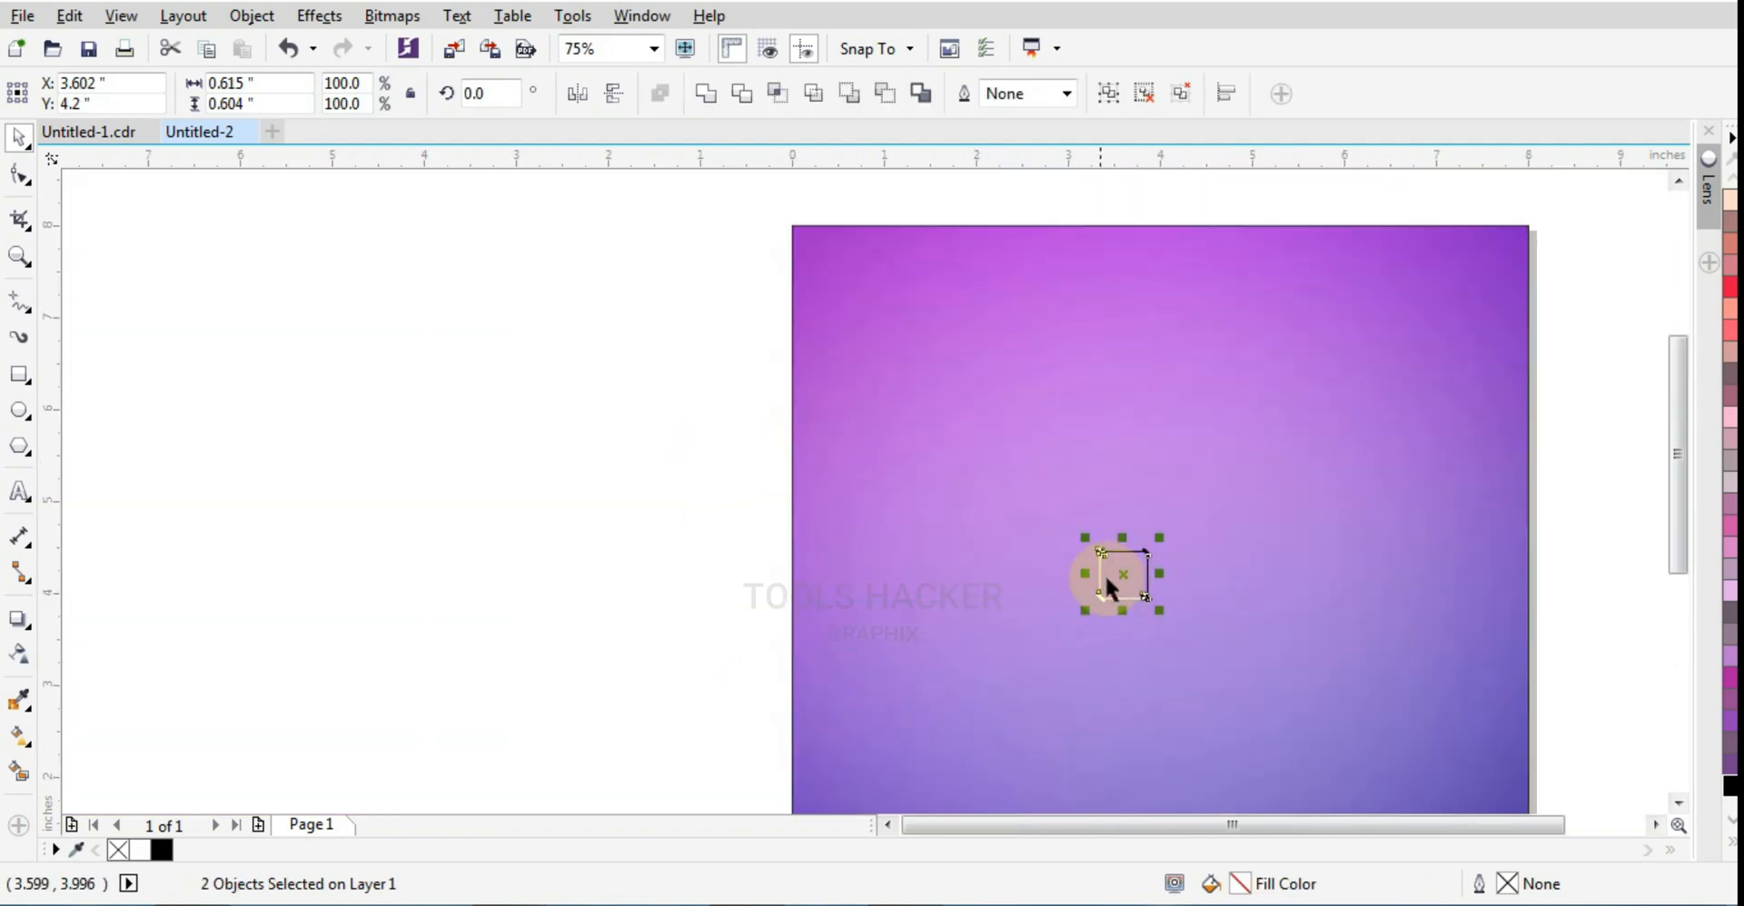
scroll(1105, 574, "up", 3)
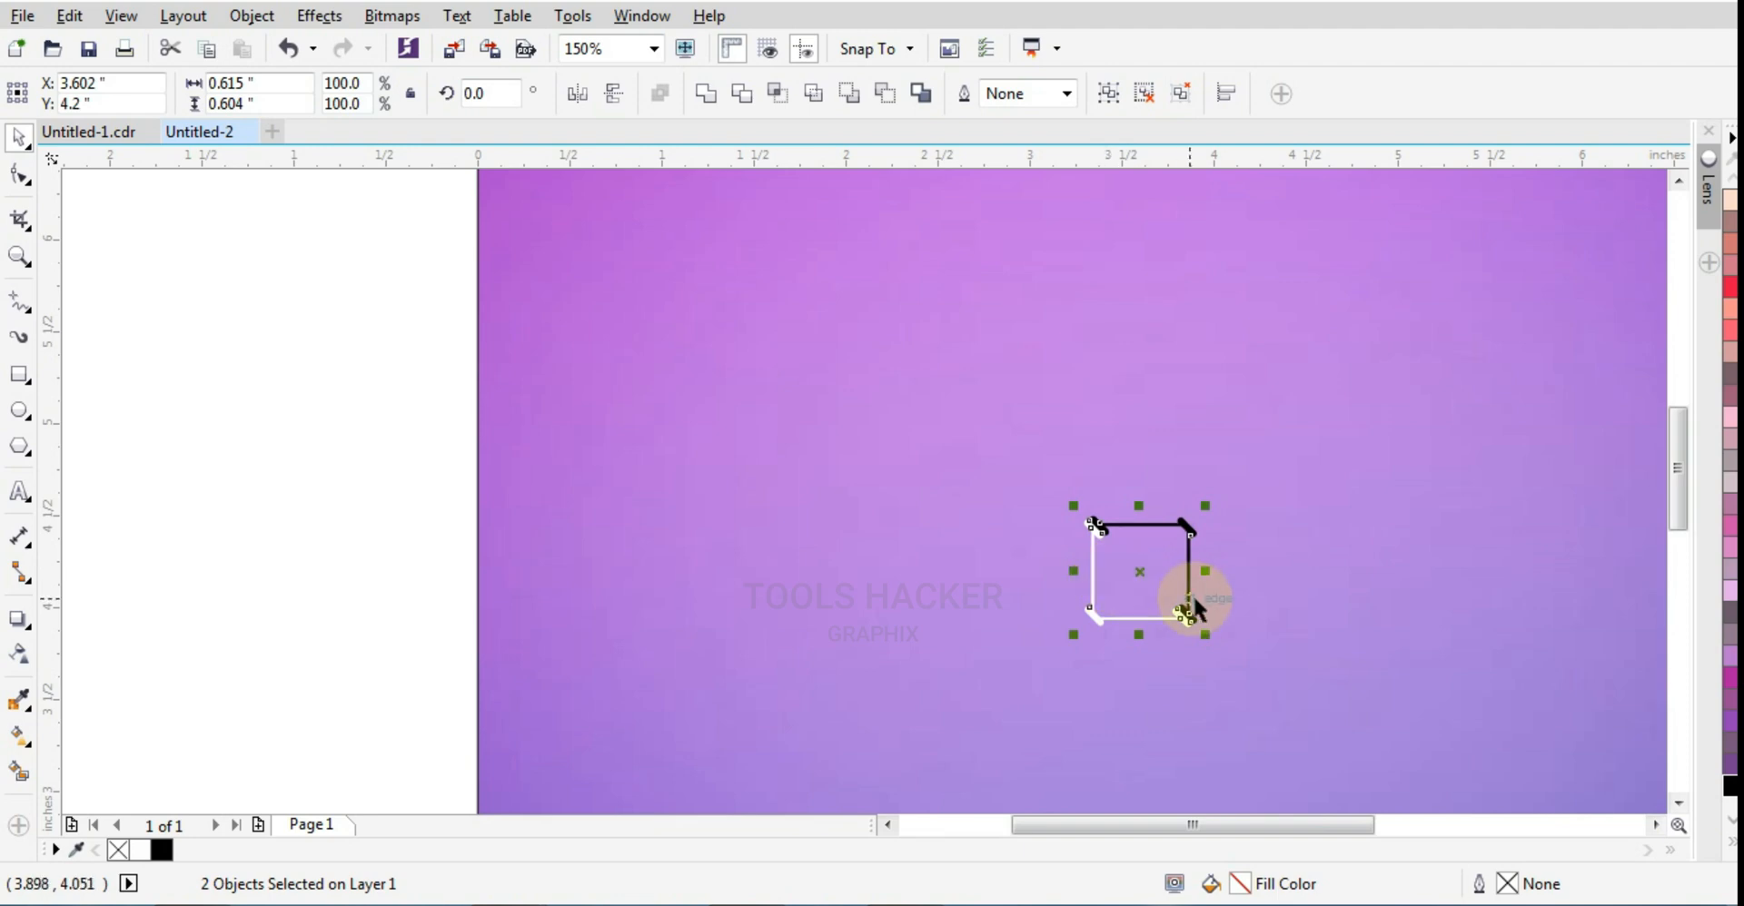
scroll(1194, 600, "up", 2)
key("KP_Add")
key("Down")
key("Down")
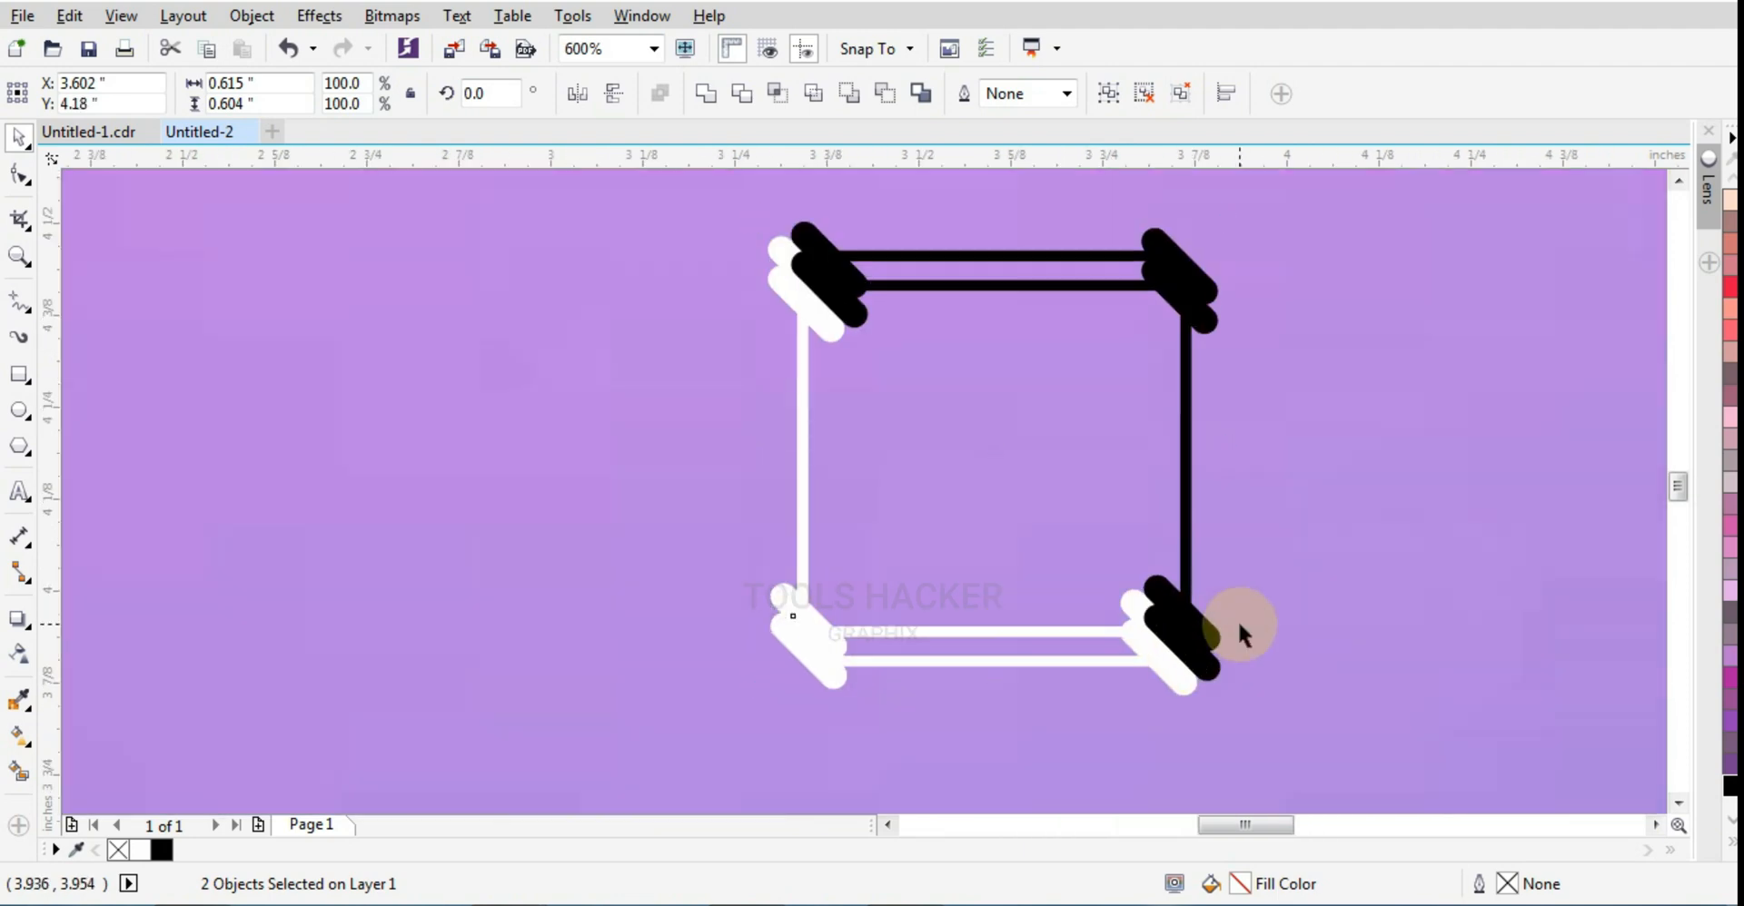
key("Down")
key("Down")
key("Down")
key("Down")
key("Down")
key("Down")
key("Down")
key("Down")
key("Down")
key("Down")
key("Down")
key("Down")
key("Down")
key("Down")
key("Down")
key("Down")
key("Down")
key("Down")
key("Down")
key("Down")
key("Right")
key("Right")
key("Right")
key("Right")
key("Right")
key("Right")
key("Right")
key("Right")
key("Right")
key("Right")
key("Right")
key("Right")
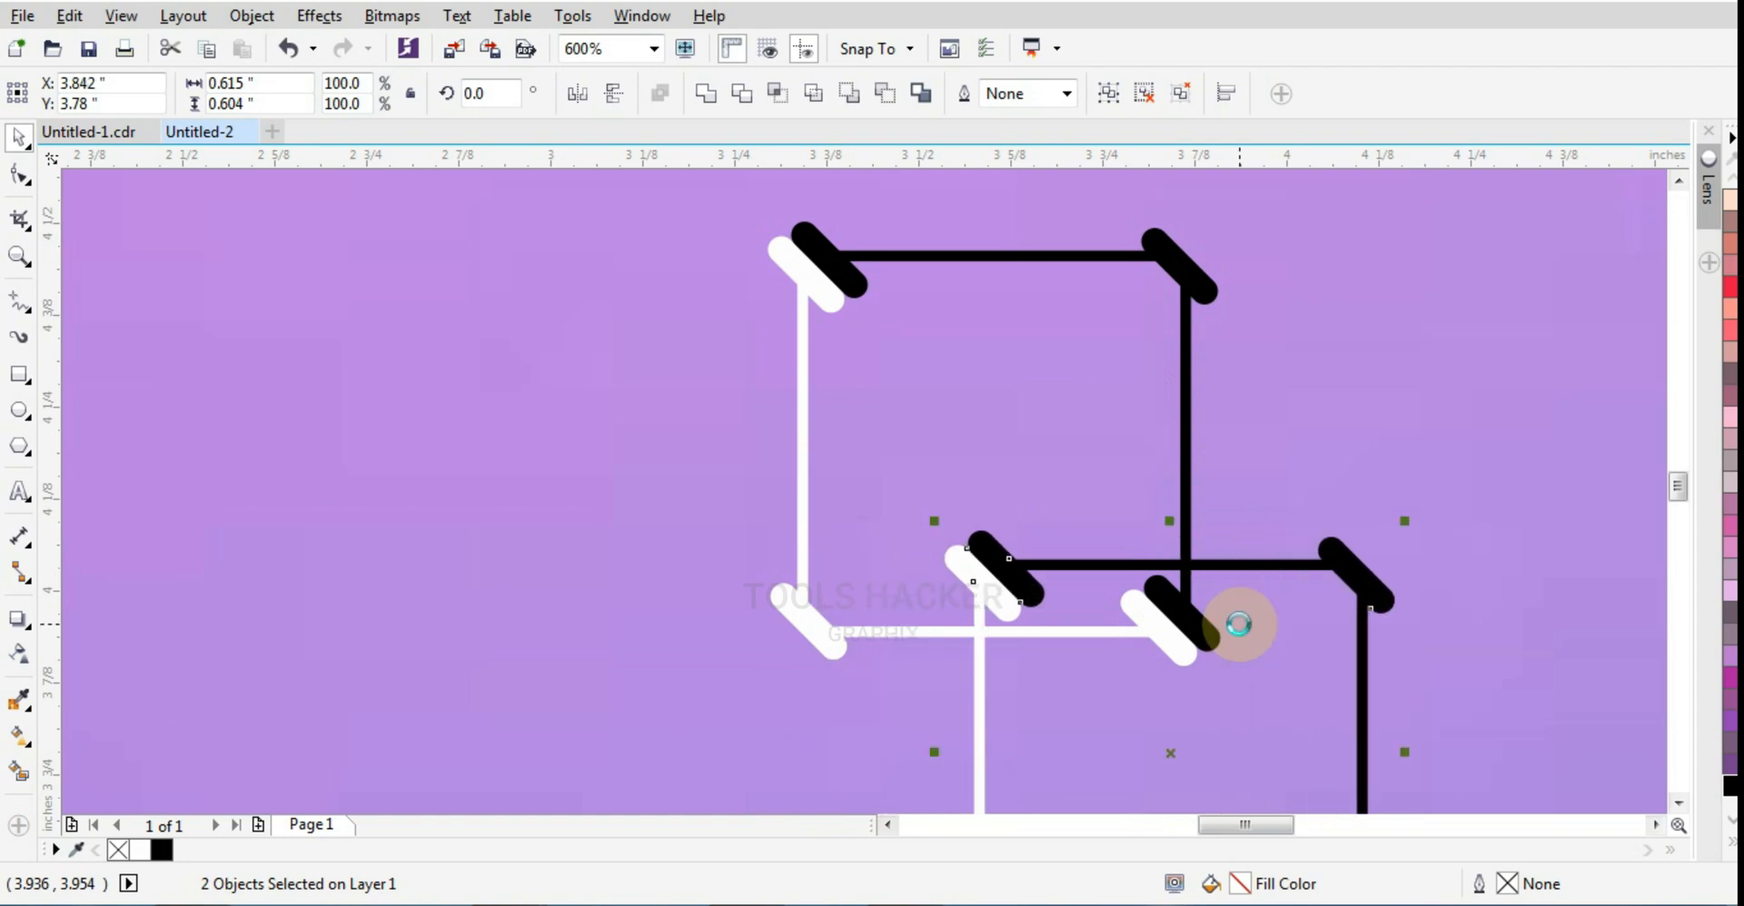
key("Right")
key("Right")
key("Right")
key("Right")
key("Right")
key("Right")
key("Right")
key("Right")
key("Down")
key("Down")
key("Down")
key("Down")
key("Right")
key("Right")
key("Right")
key("Right")
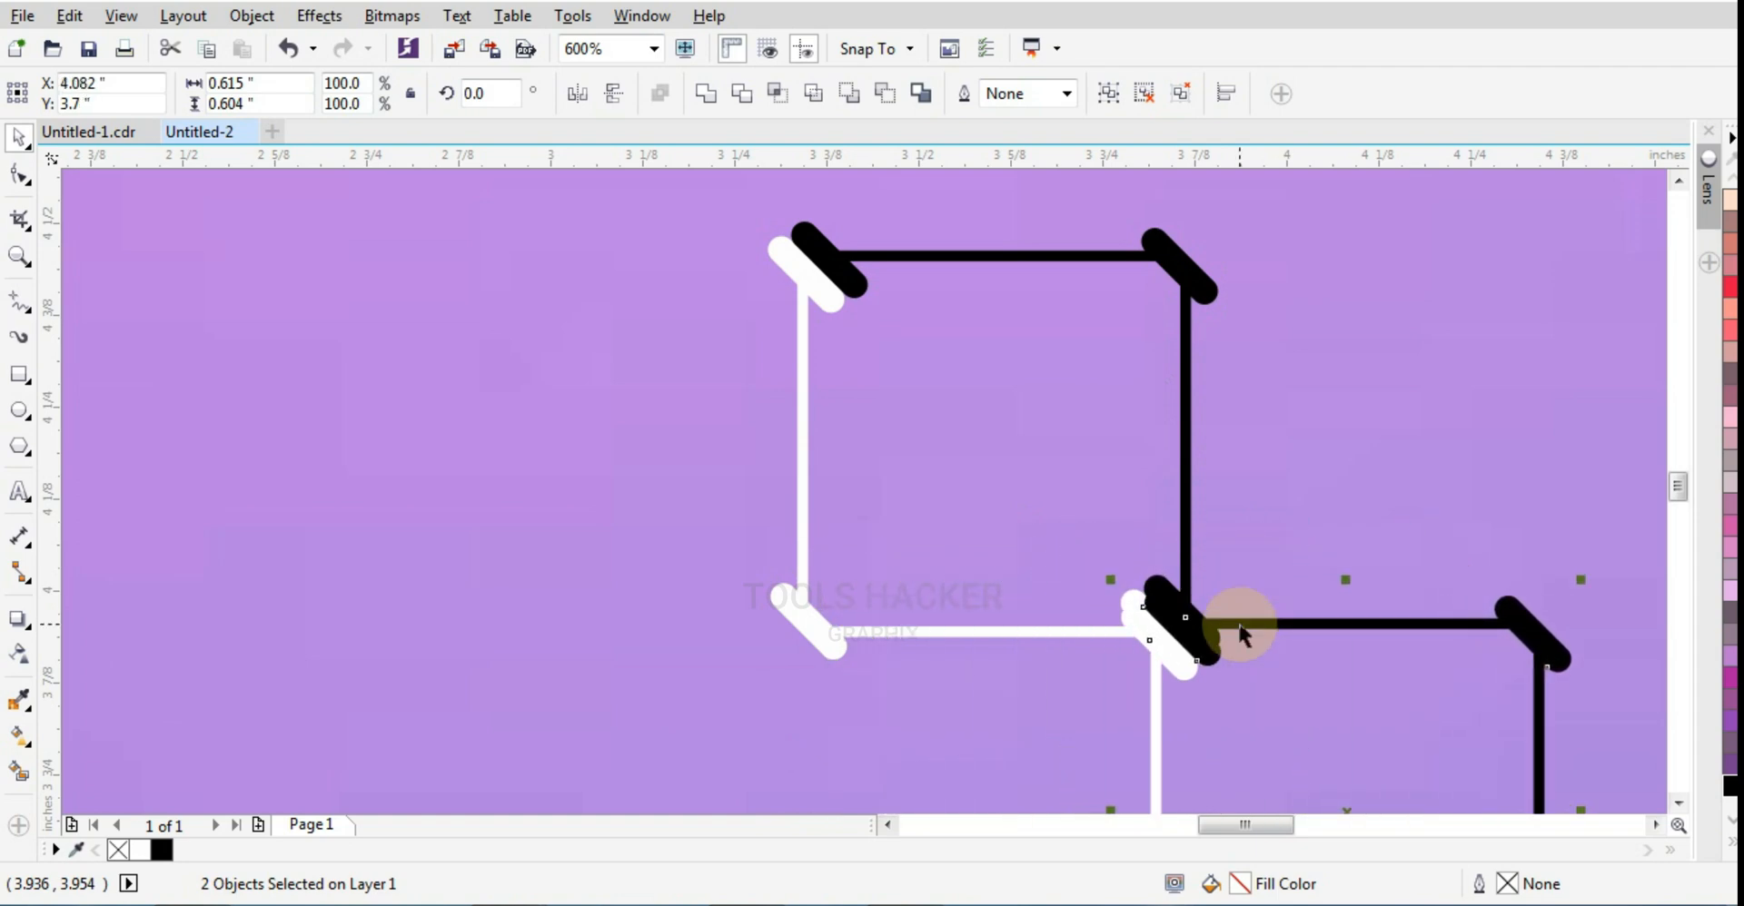
Step: Fine-tune the copied unit to X 4.082, Y 3.72 inches so its corner pills overlap those of the first unit
key("Right")
key("Up")
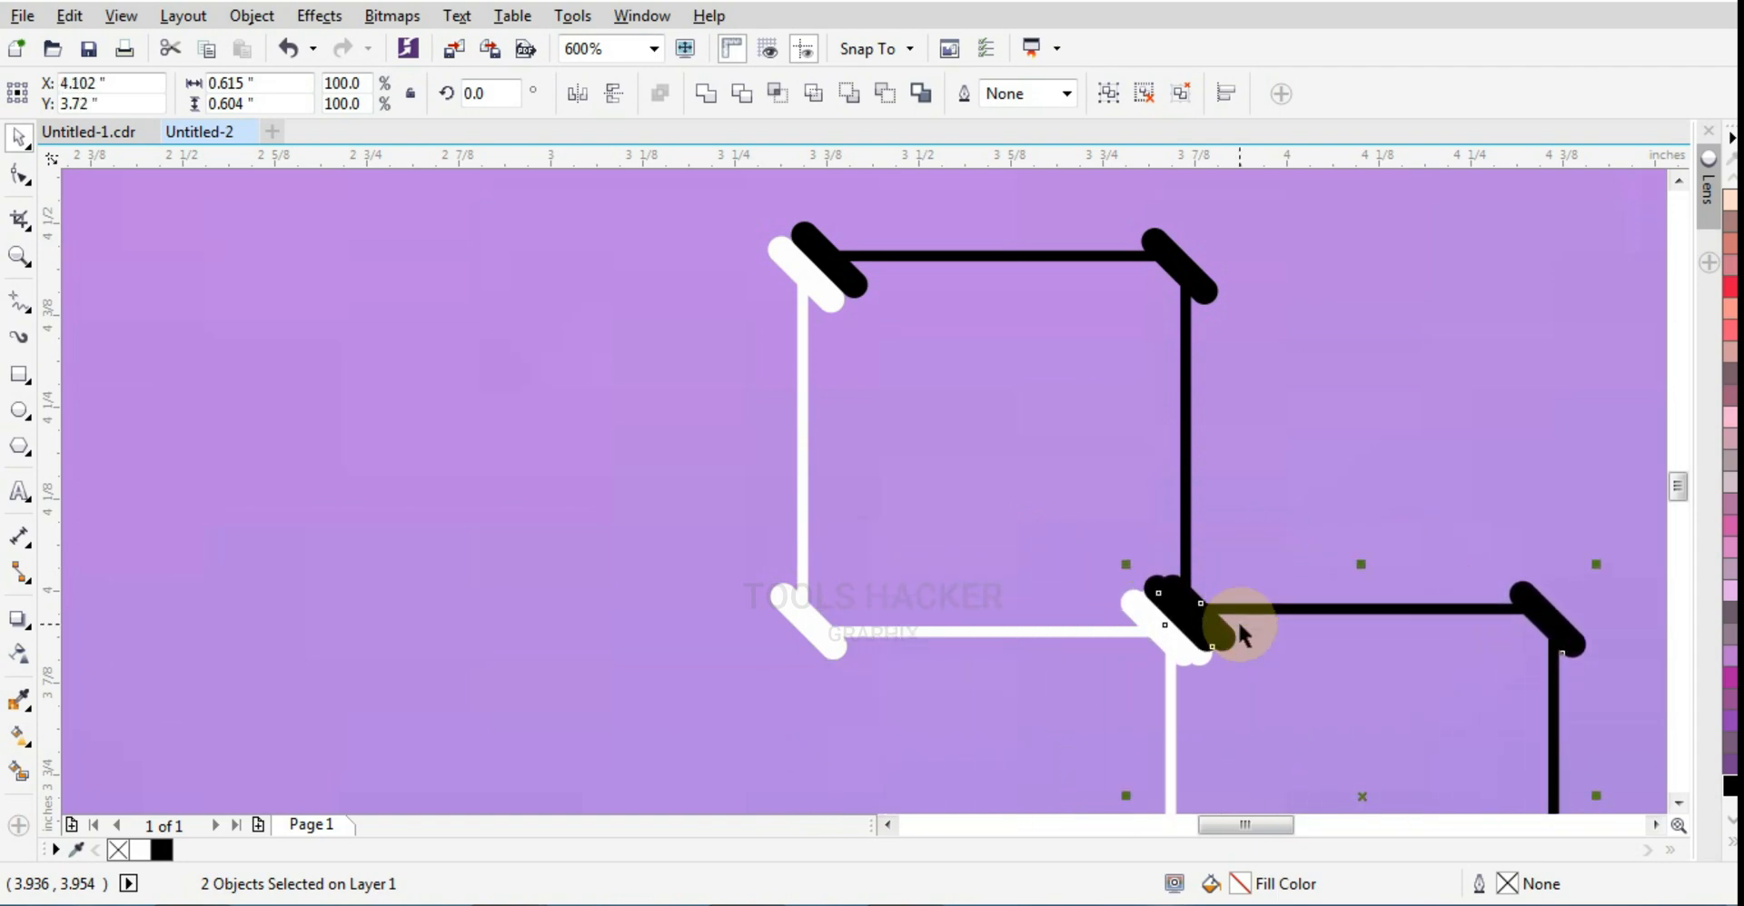
key("Left")
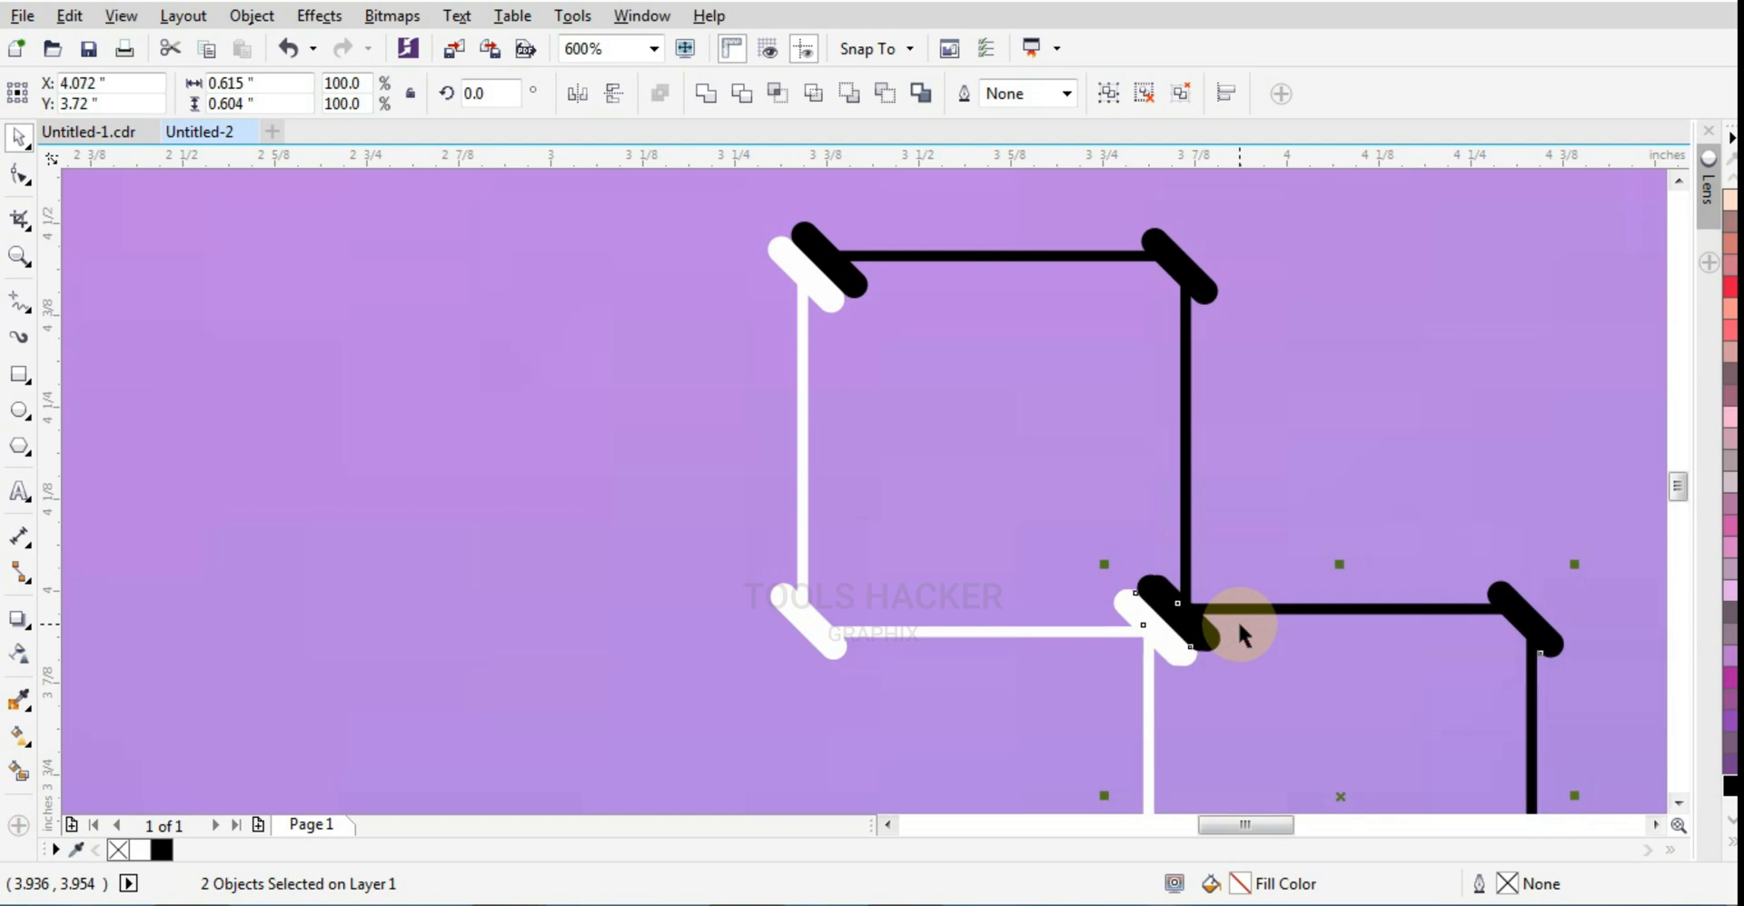
scroll(1221, 627, "down", 3)
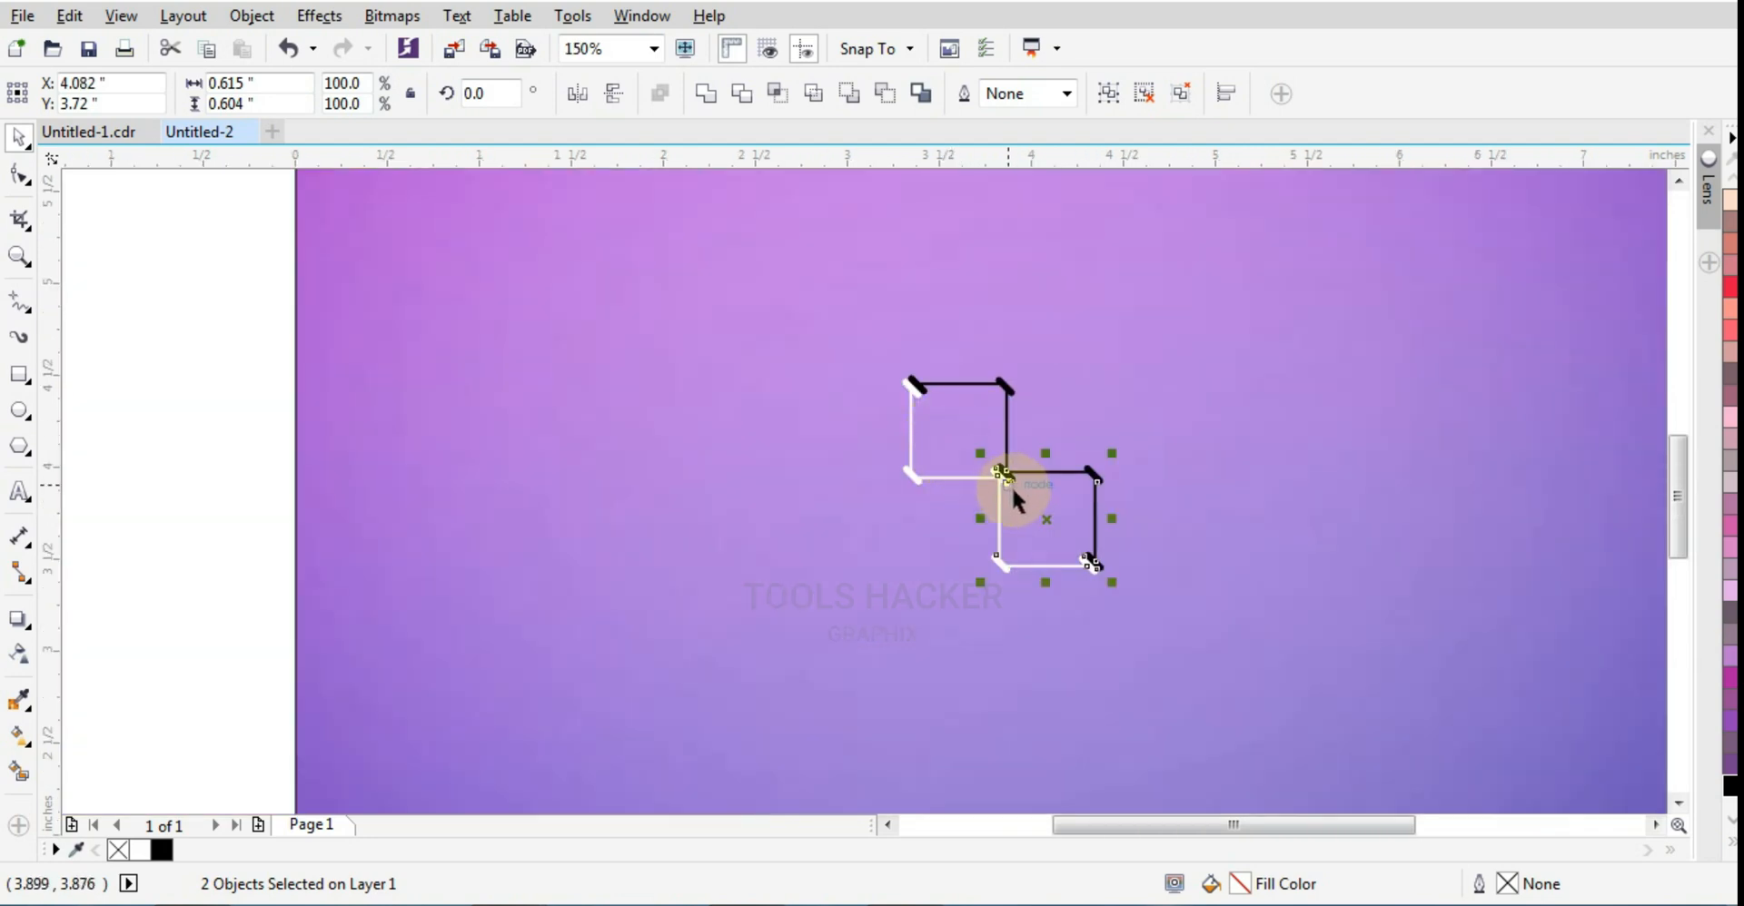
Step: Repeat the offset copy down and right to build a diagonal staircase of 23 units extending past the background's lower-right corner
key("ctrl+r")
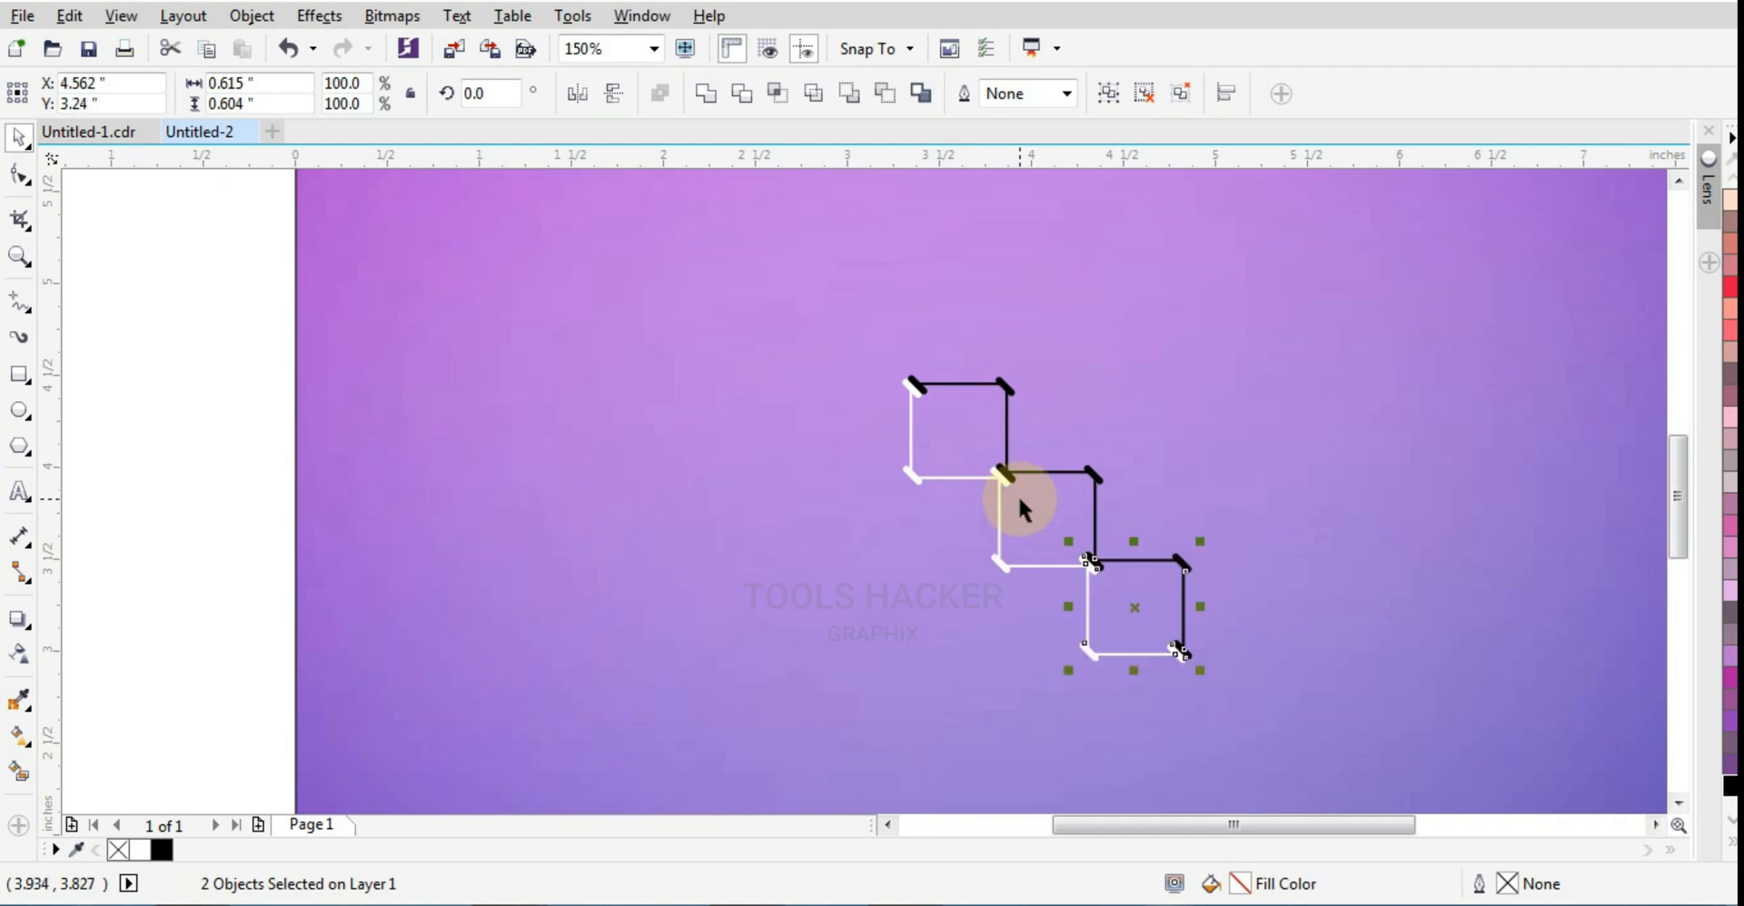
key("ctrl+r")
key("ctrl+r")
key("ctrl+r")
key("ctrl+r")
key("ctrl+r")
key("ctrl+r")
key("ctrl+r")
scroll(1017, 494, "down", 5)
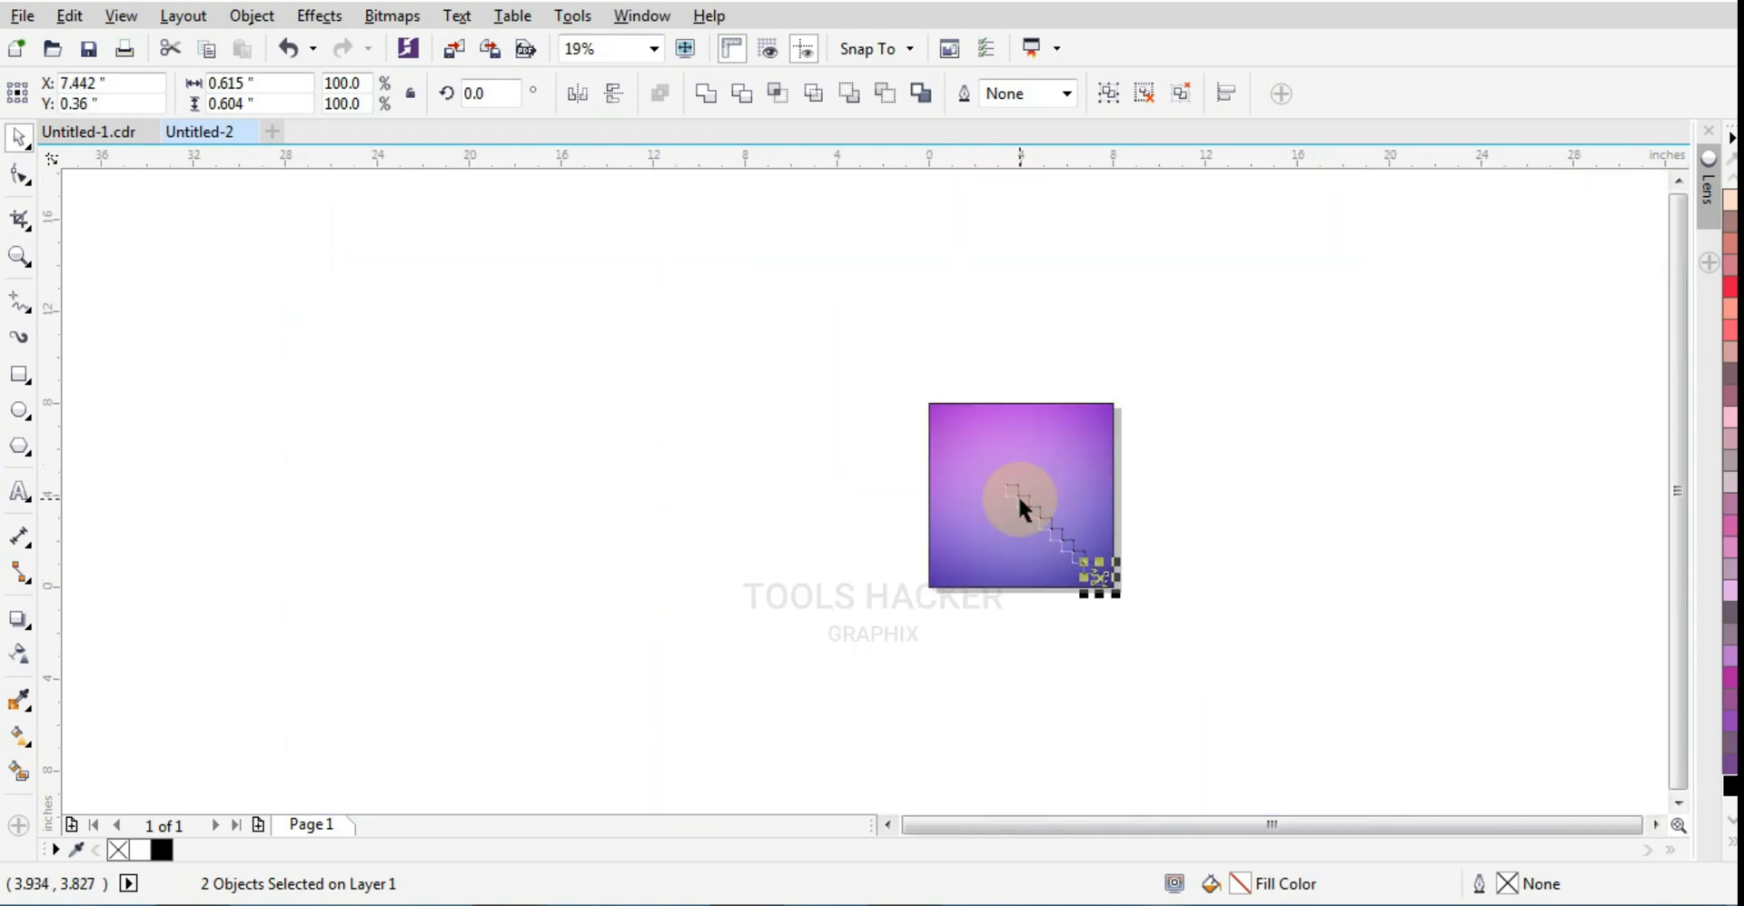
key("ctrl+r")
key("ctrl+r")
key("ctrl+r")
key("ctrl+r")
key("ctrl+r")
key("ctrl+r")
key("ctrl+r")
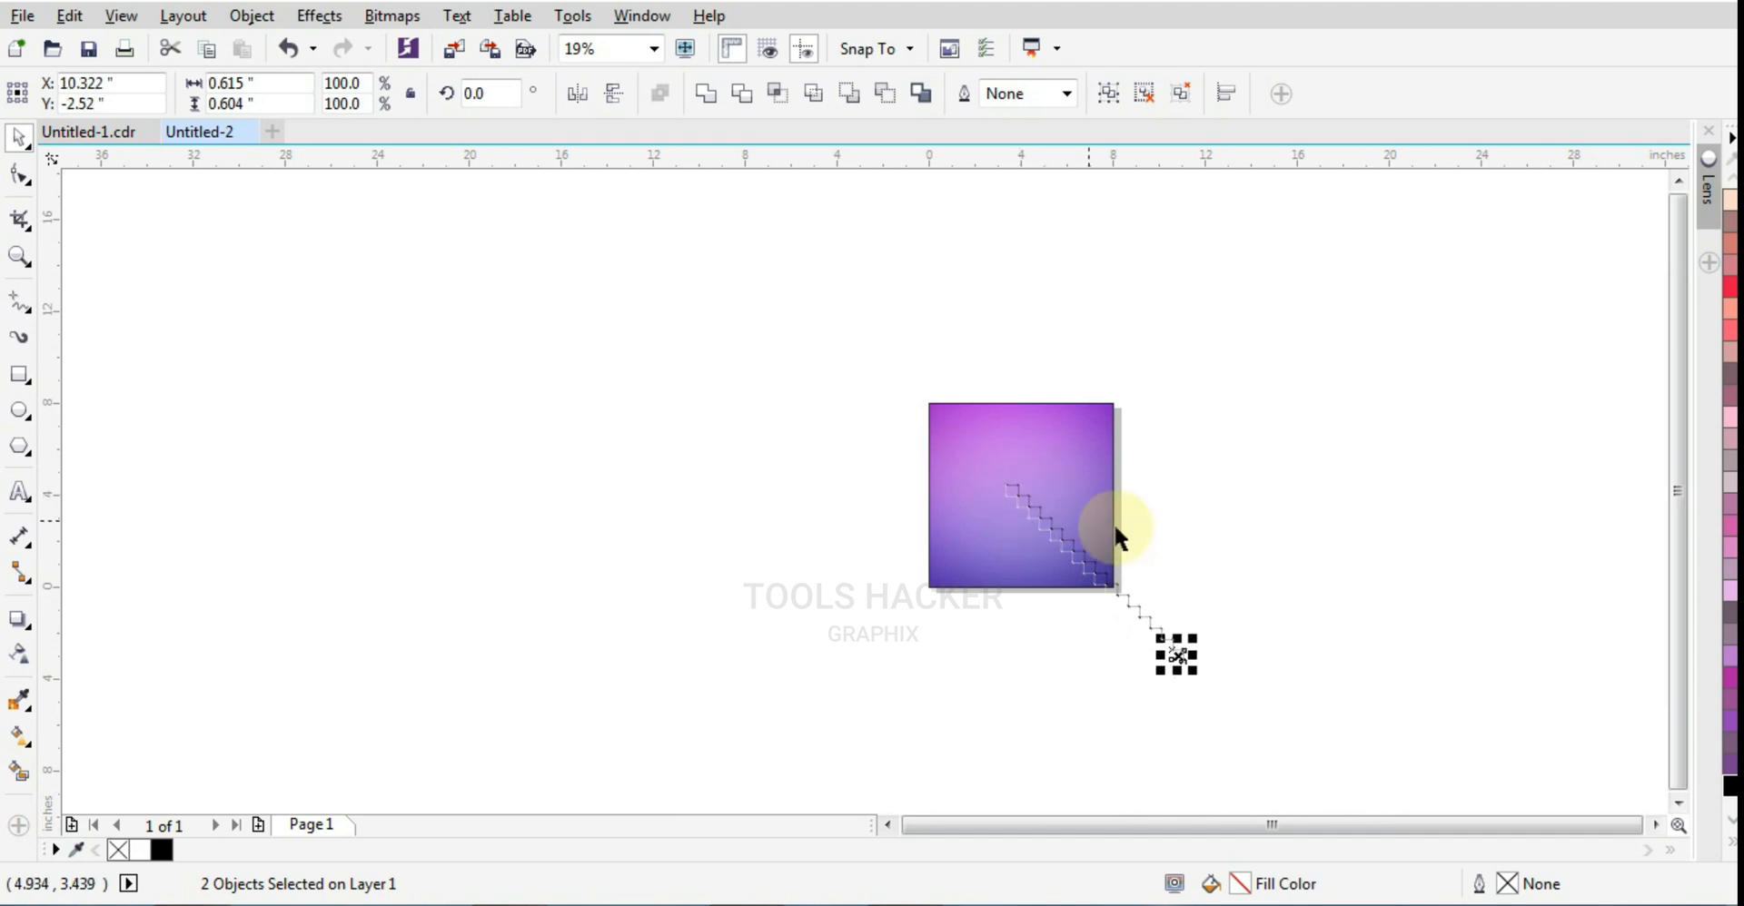
key("ctrl+r")
key("ctrl+r")
key("ctrl+r")
key("ctrl+r")
key("ctrl+r")
Step: Select the whole staircase chain and move it off the background to the lower left, at X -1.294, Y -2.083 inches
left_click_drag(1376, 434, 984, 808)
left_click_drag(1174, 591, 779, 717)
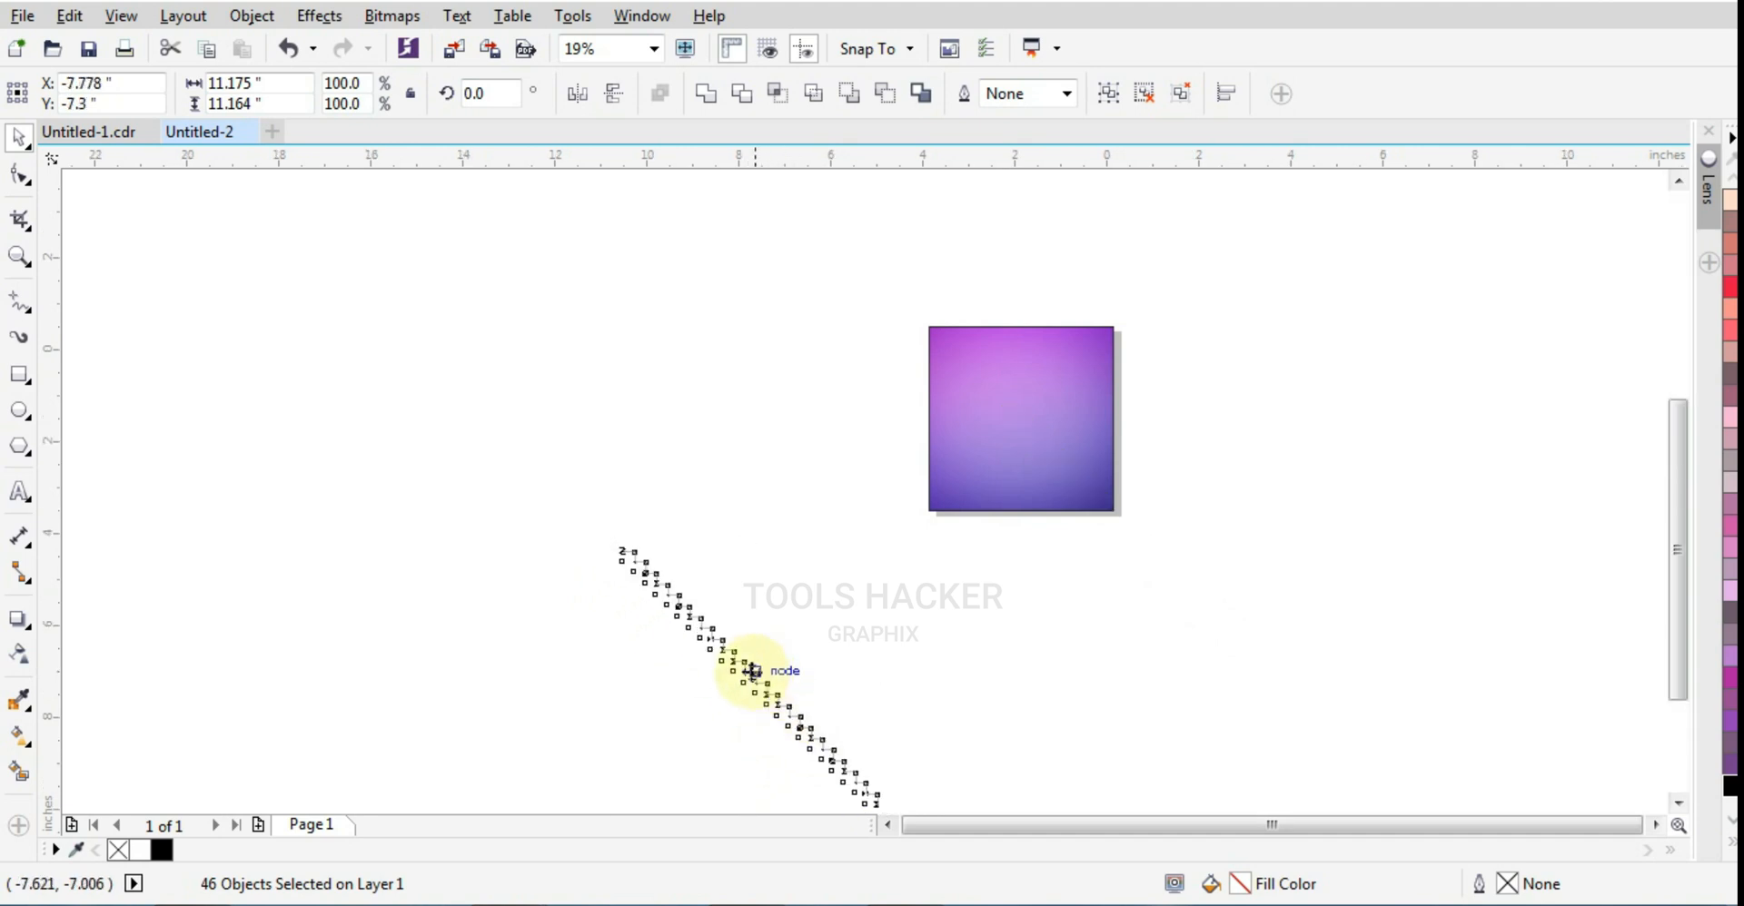
scroll(718, 676, "up", 2)
scroll(697, 681, "up", 1)
scroll(738, 649, "down", 2)
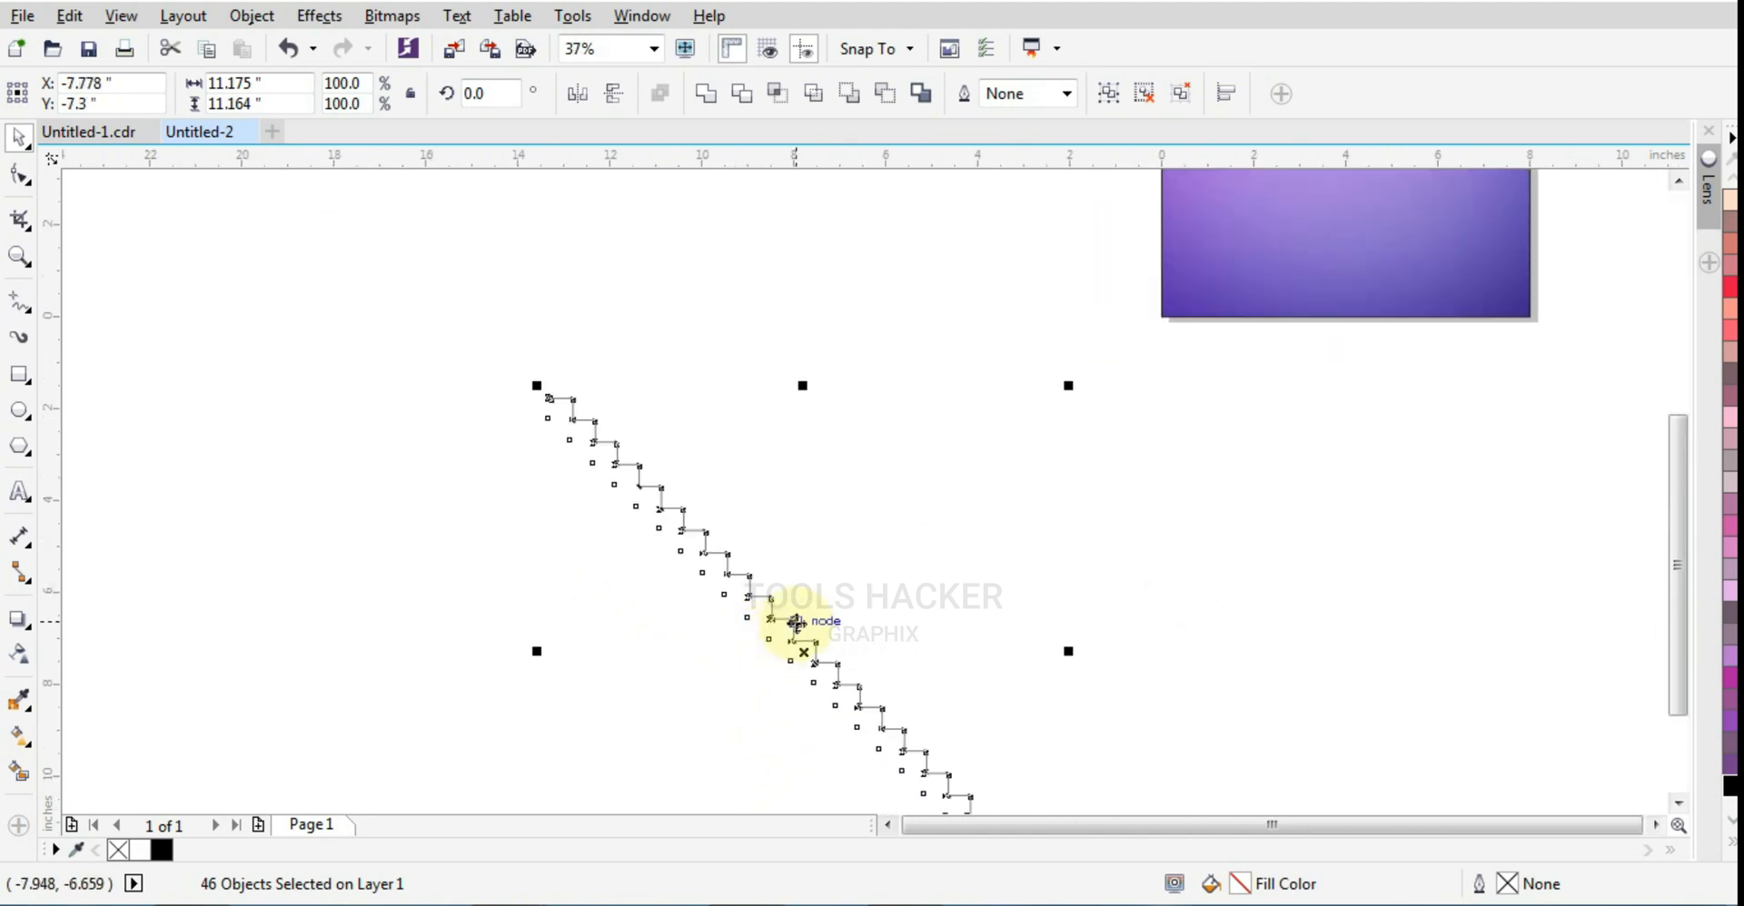
left_click_drag(795, 623, 1133, 370)
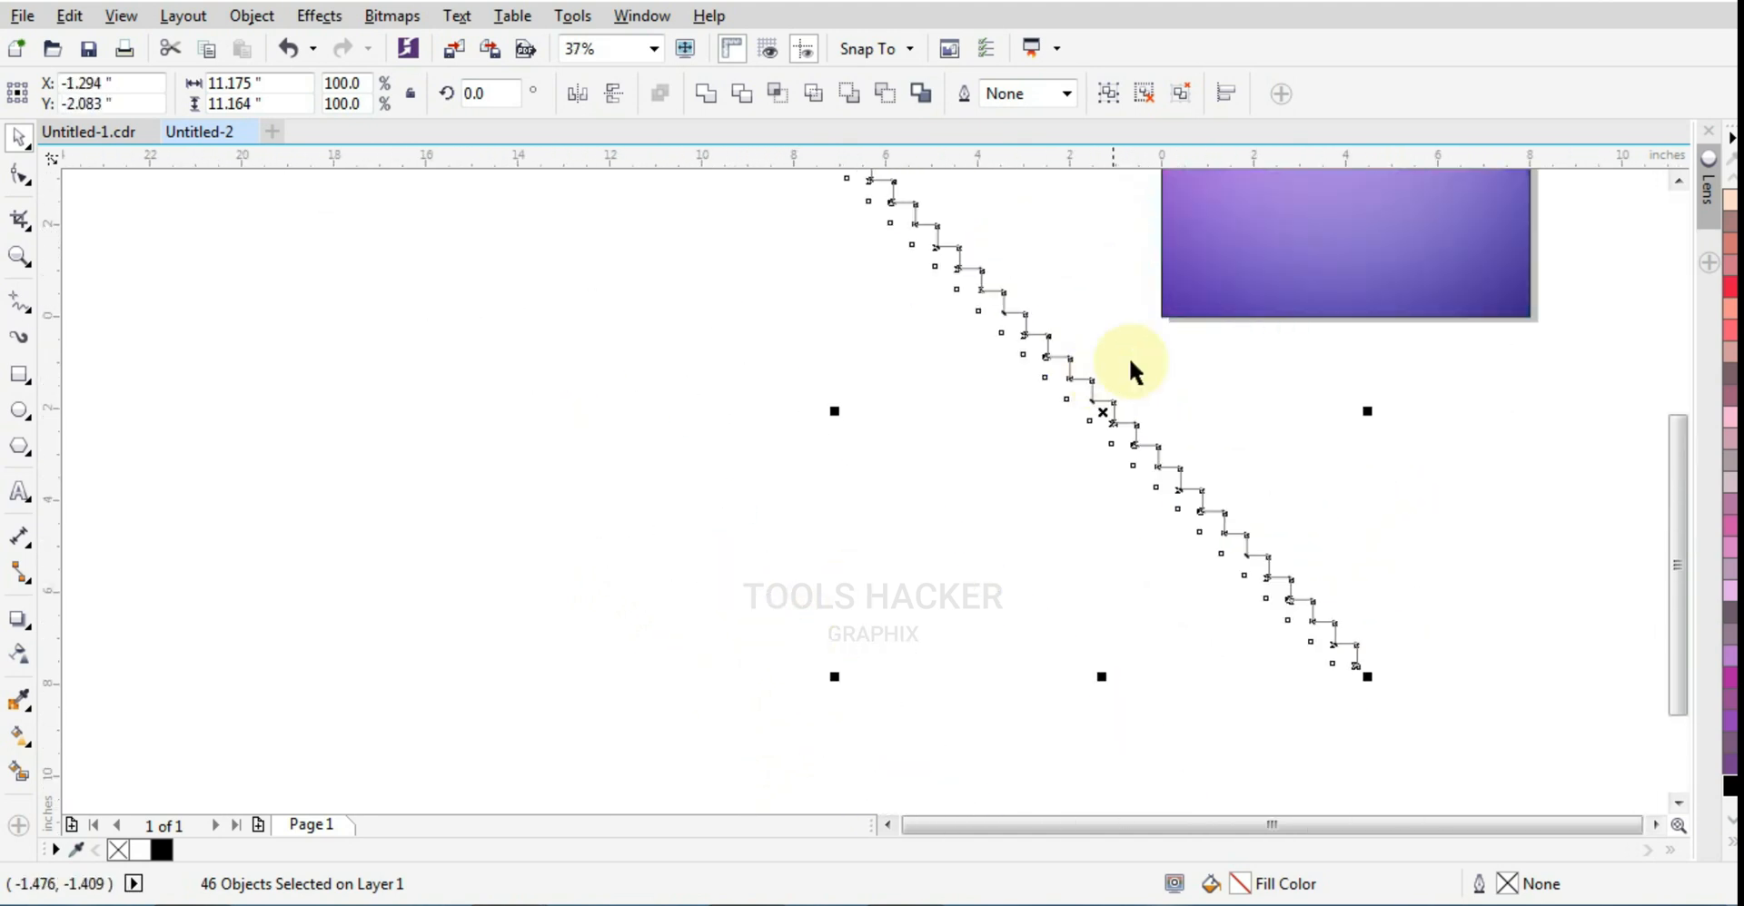
Step: Lock the purple gradient background rectangle in place
left_click(1206, 308)
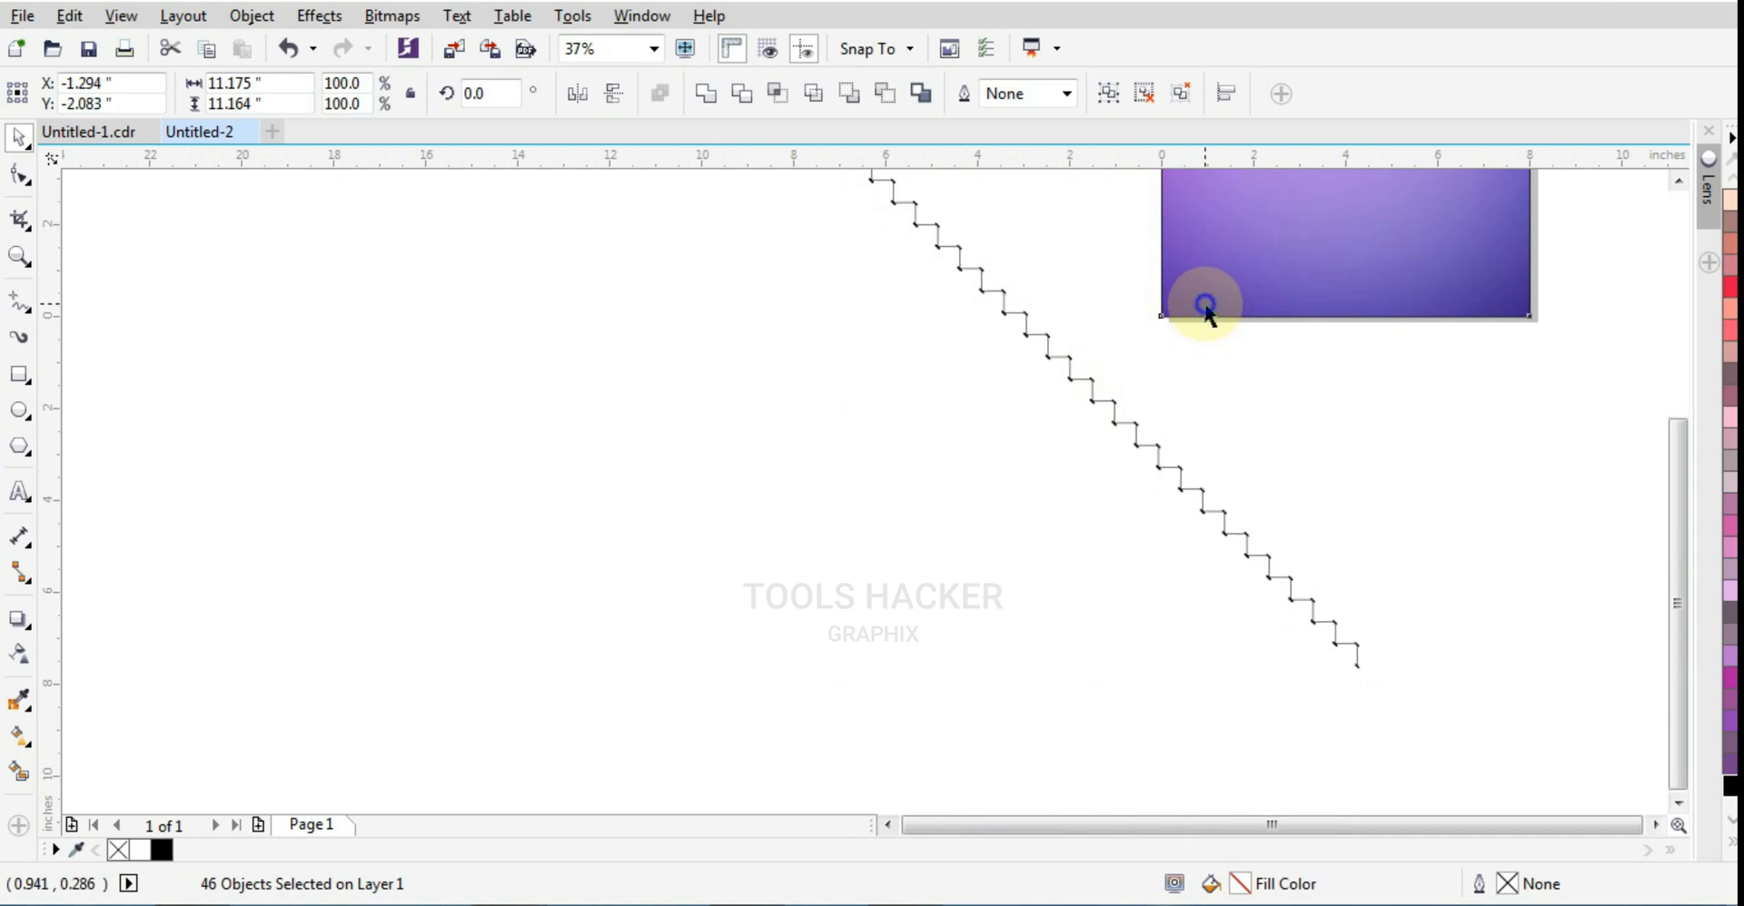
right_click(1205, 307)
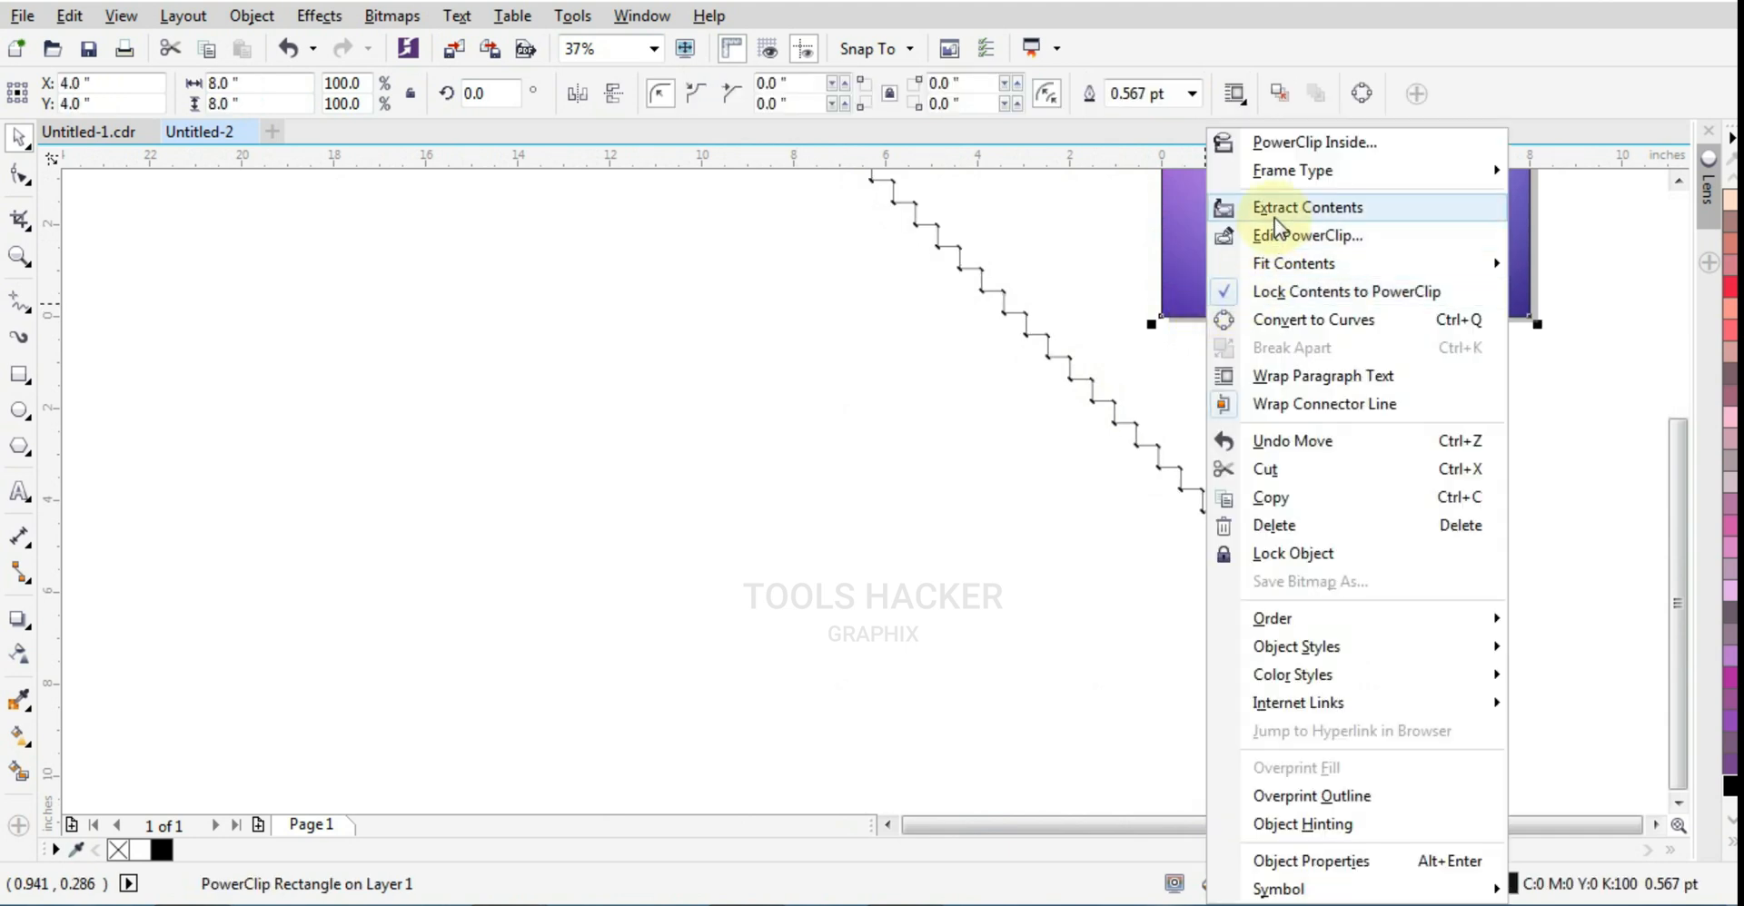
left_click(1291, 553)
scroll(1117, 661, "down", 2)
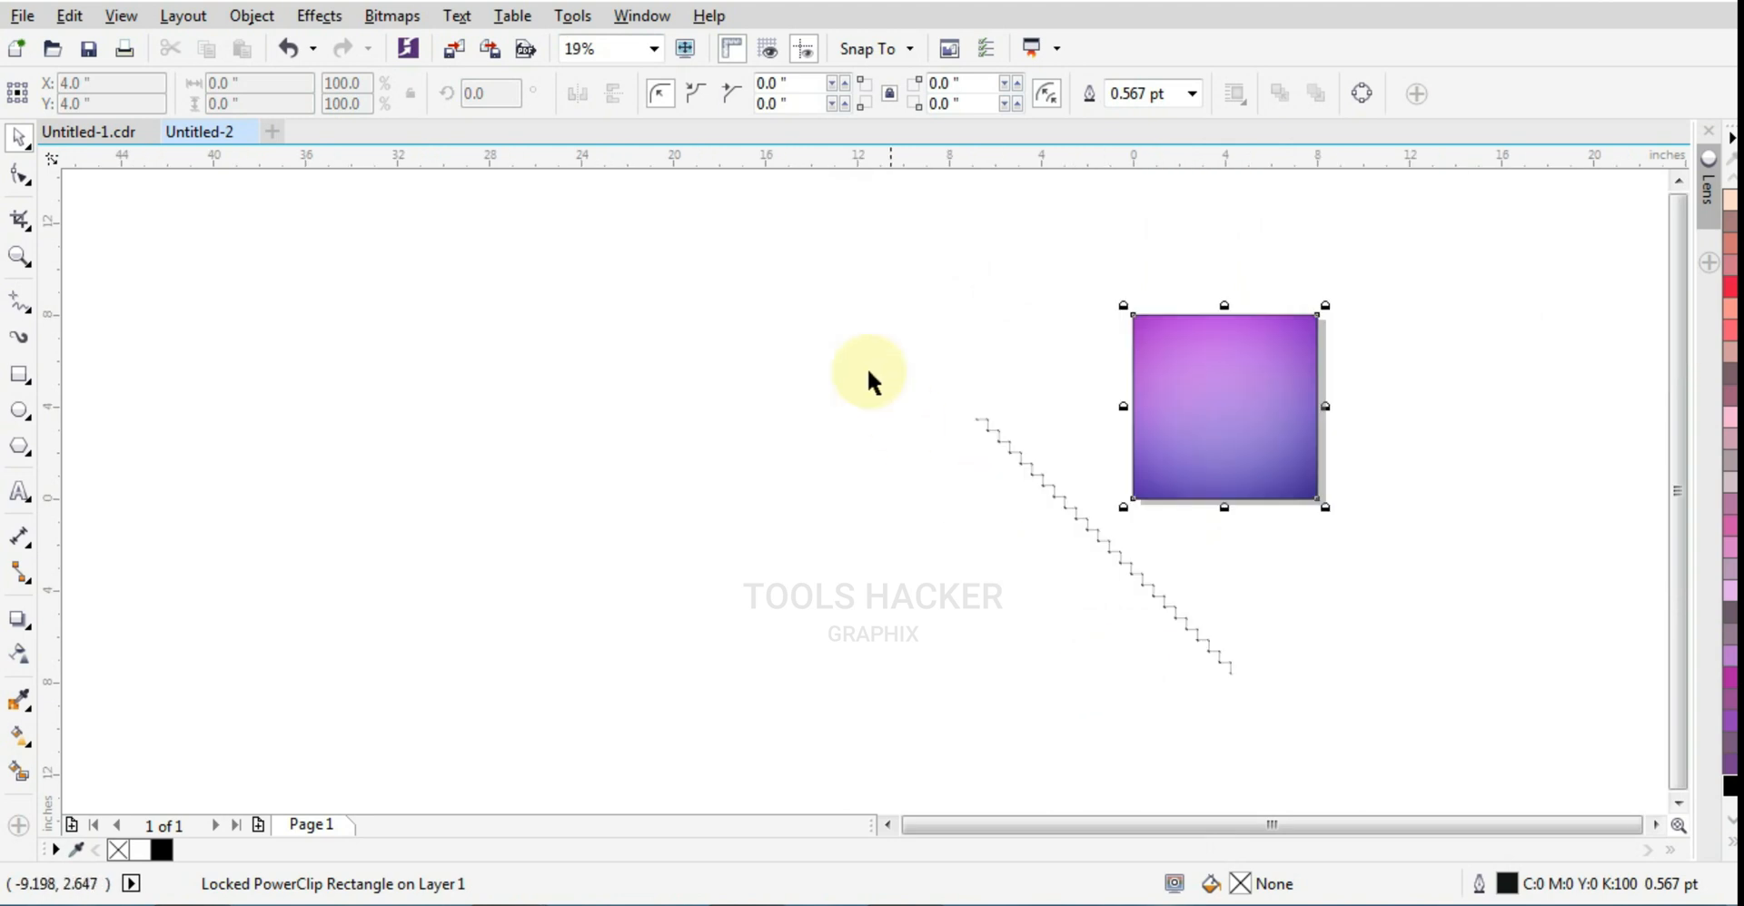
Step: Move the staircase chain over the background to X 2.131, Y 2.578 inches and shift a duplicate right to X 2.651 inches
left_click_drag(858, 344, 1235, 488)
scroll(1147, 421, "up", 8)
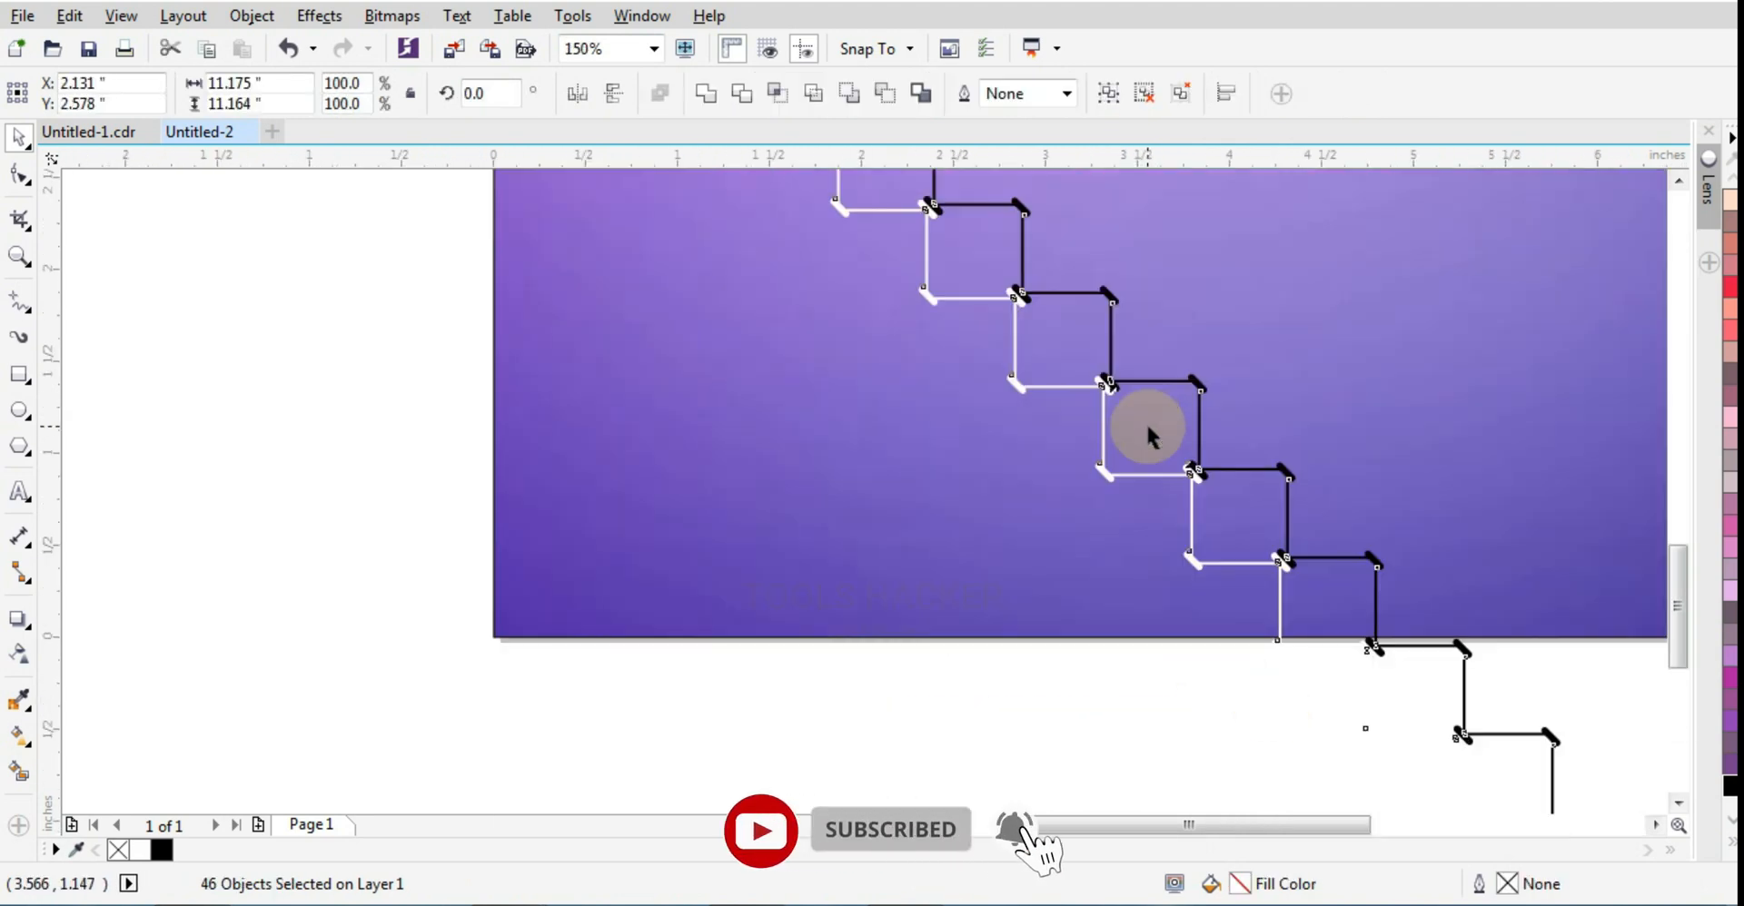
key("KP_Add")
key("Right")
key("Right")
key("Right")
key("Right")
key("Right")
key("Right")
key("Right")
key("Right")
key("Right")
key("Right")
key("Right")
key("Right")
key("Right")
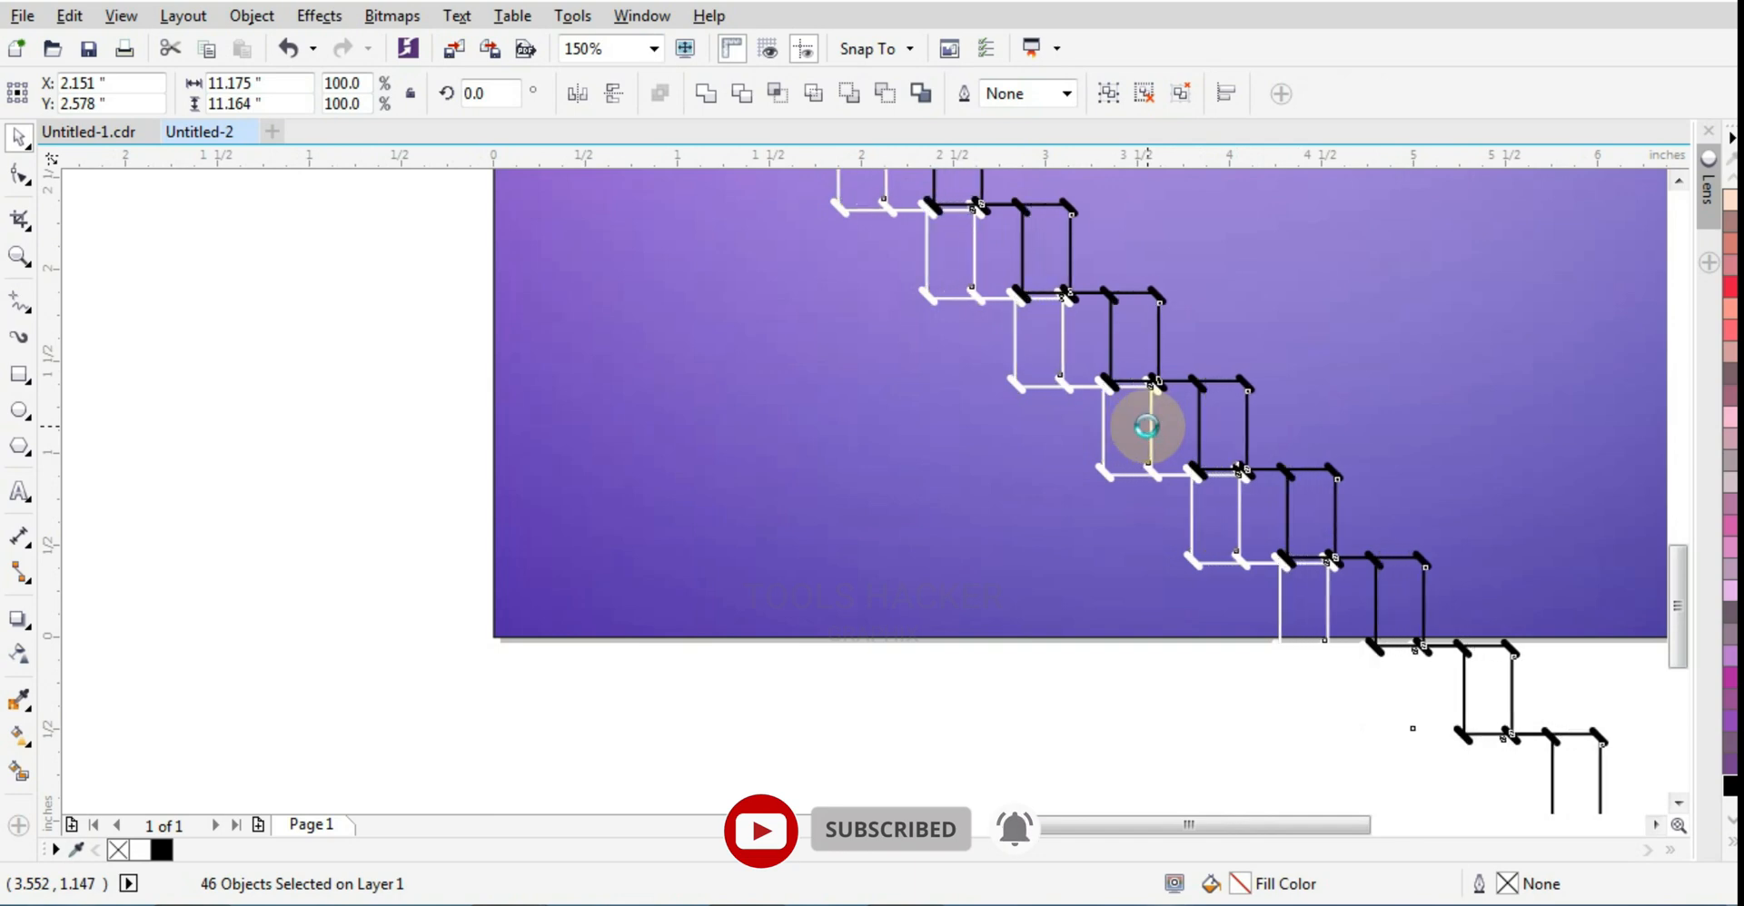
key("Right")
key("Right")
key("Right")
key("Right")
key("Right")
key("Right")
key("Right")
key("Right")
key("Right")
key("Right")
key("Right")
key("Right")
key("Right")
key("Right")
key("Right")
key("Right")
key("Right")
key("Right")
key("Right")
key("Right")
Step: Move the duplicated chain up to X 2.661, Y 3.088 inches so its white pills meet the first chain's black pills
key("Up")
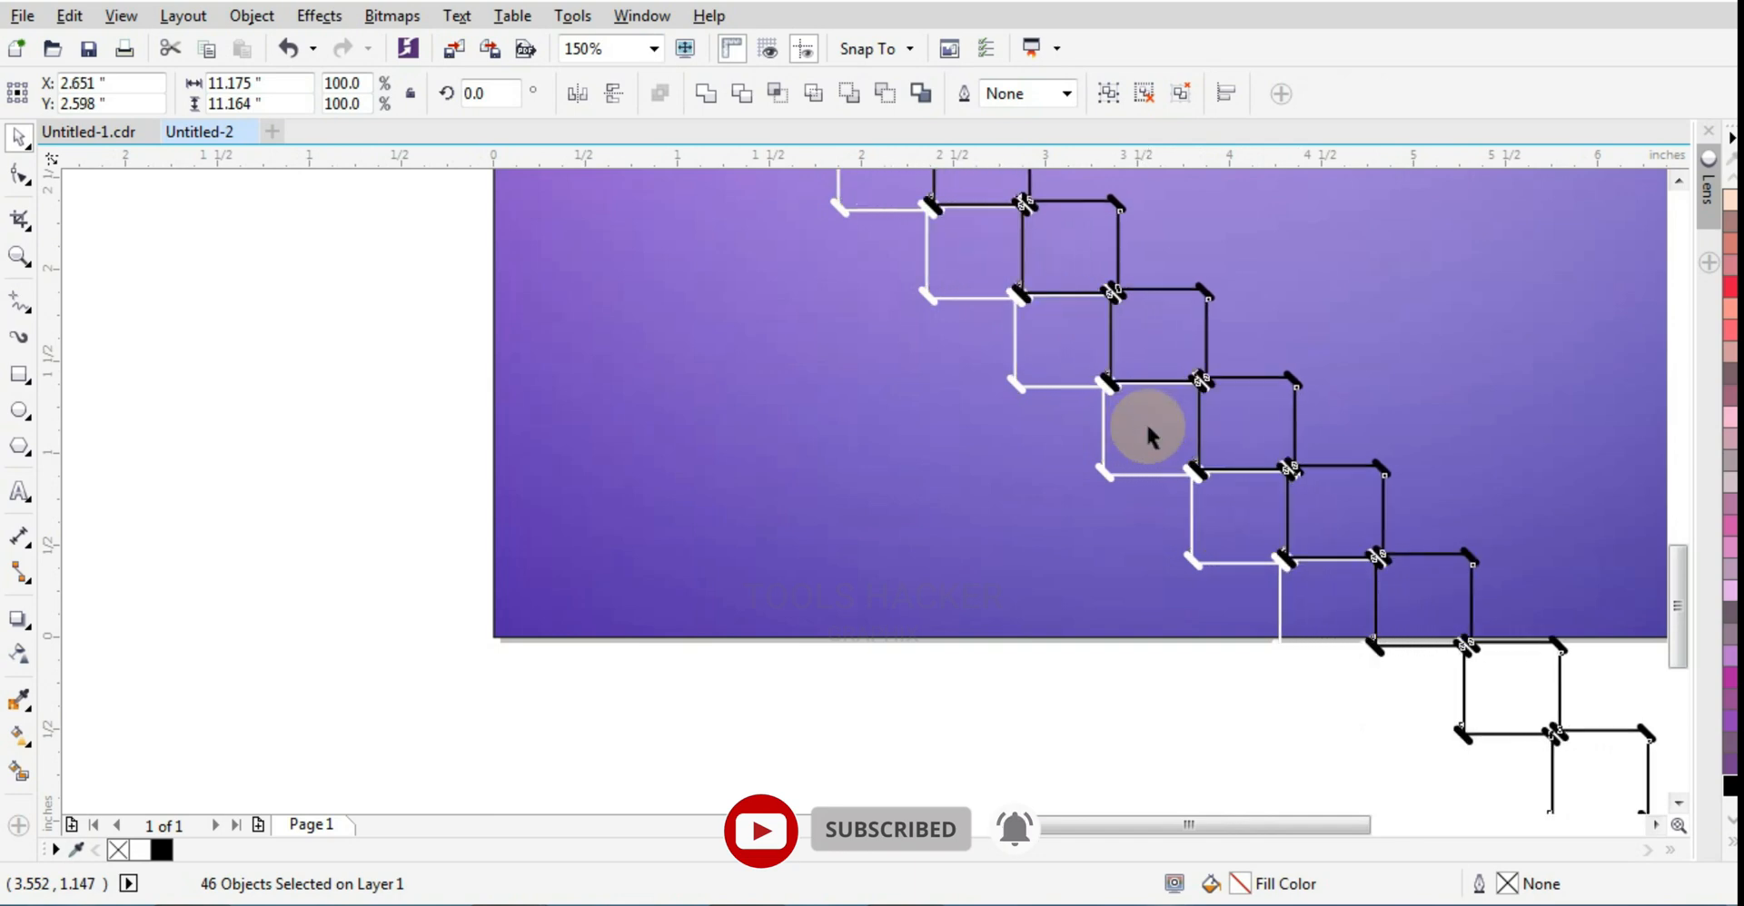
key("Up")
key("Up")
key("Up")
key("Up")
key("Up")
key("Up")
key("Up")
key("Up")
key("Up")
key("Up")
key("Up")
key("Up")
key("Up")
key("Up")
key("Up")
key("Up")
key("Up")
key("Up")
key("Up")
key("Up")
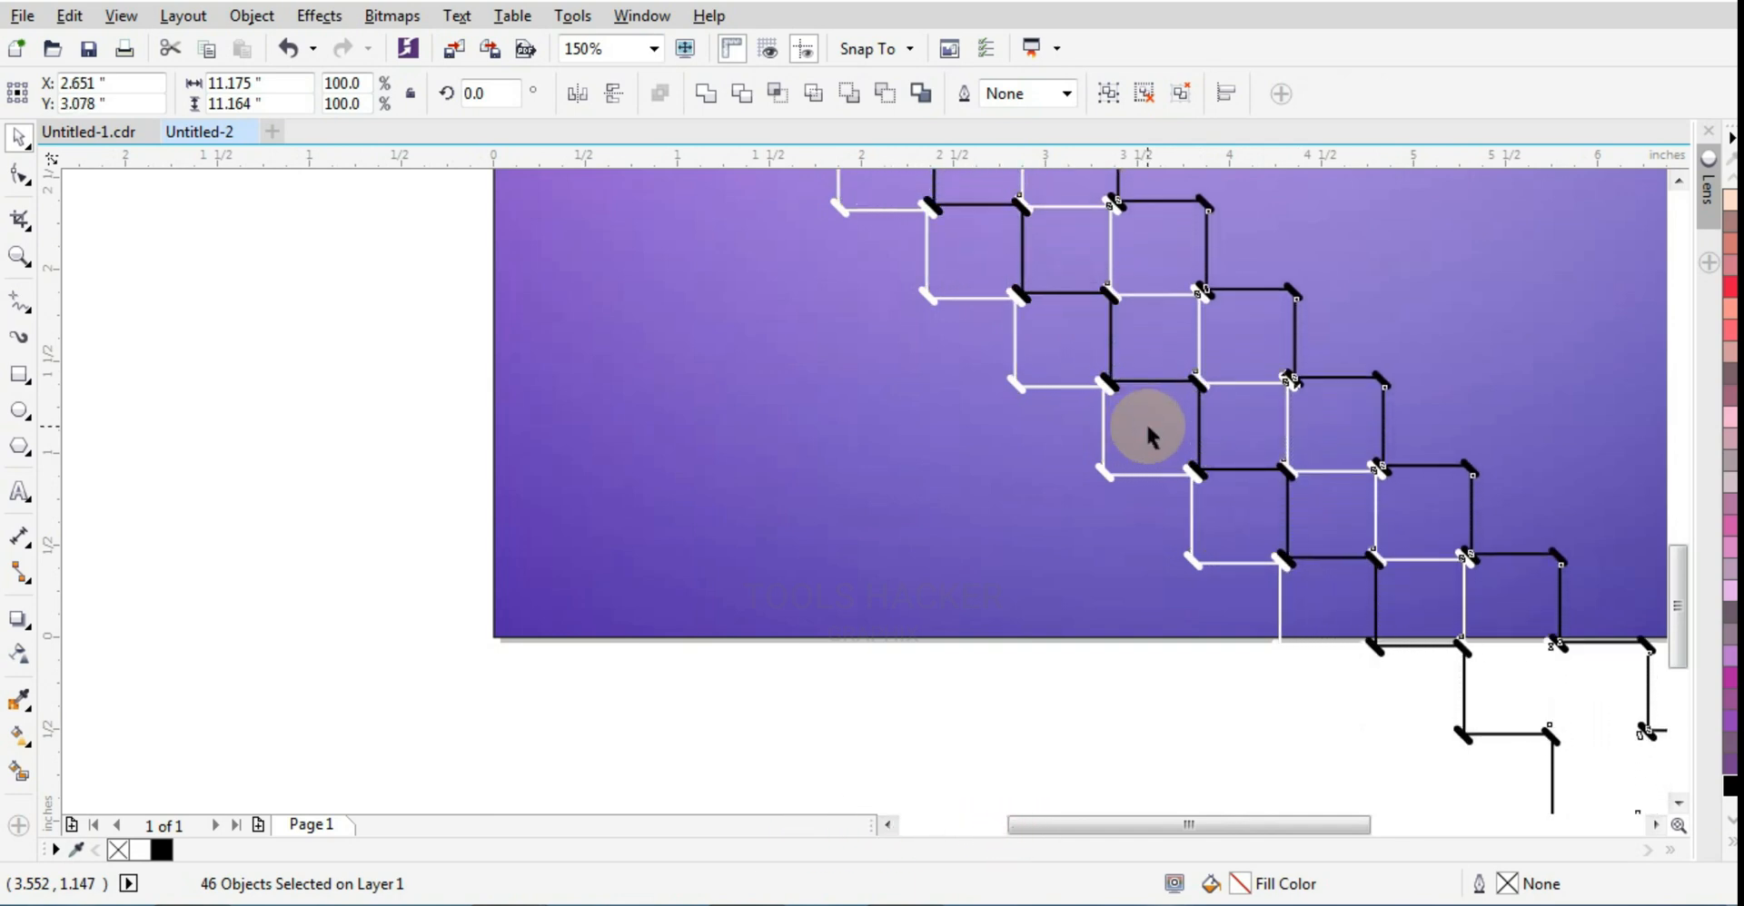
key("Up")
key("Right")
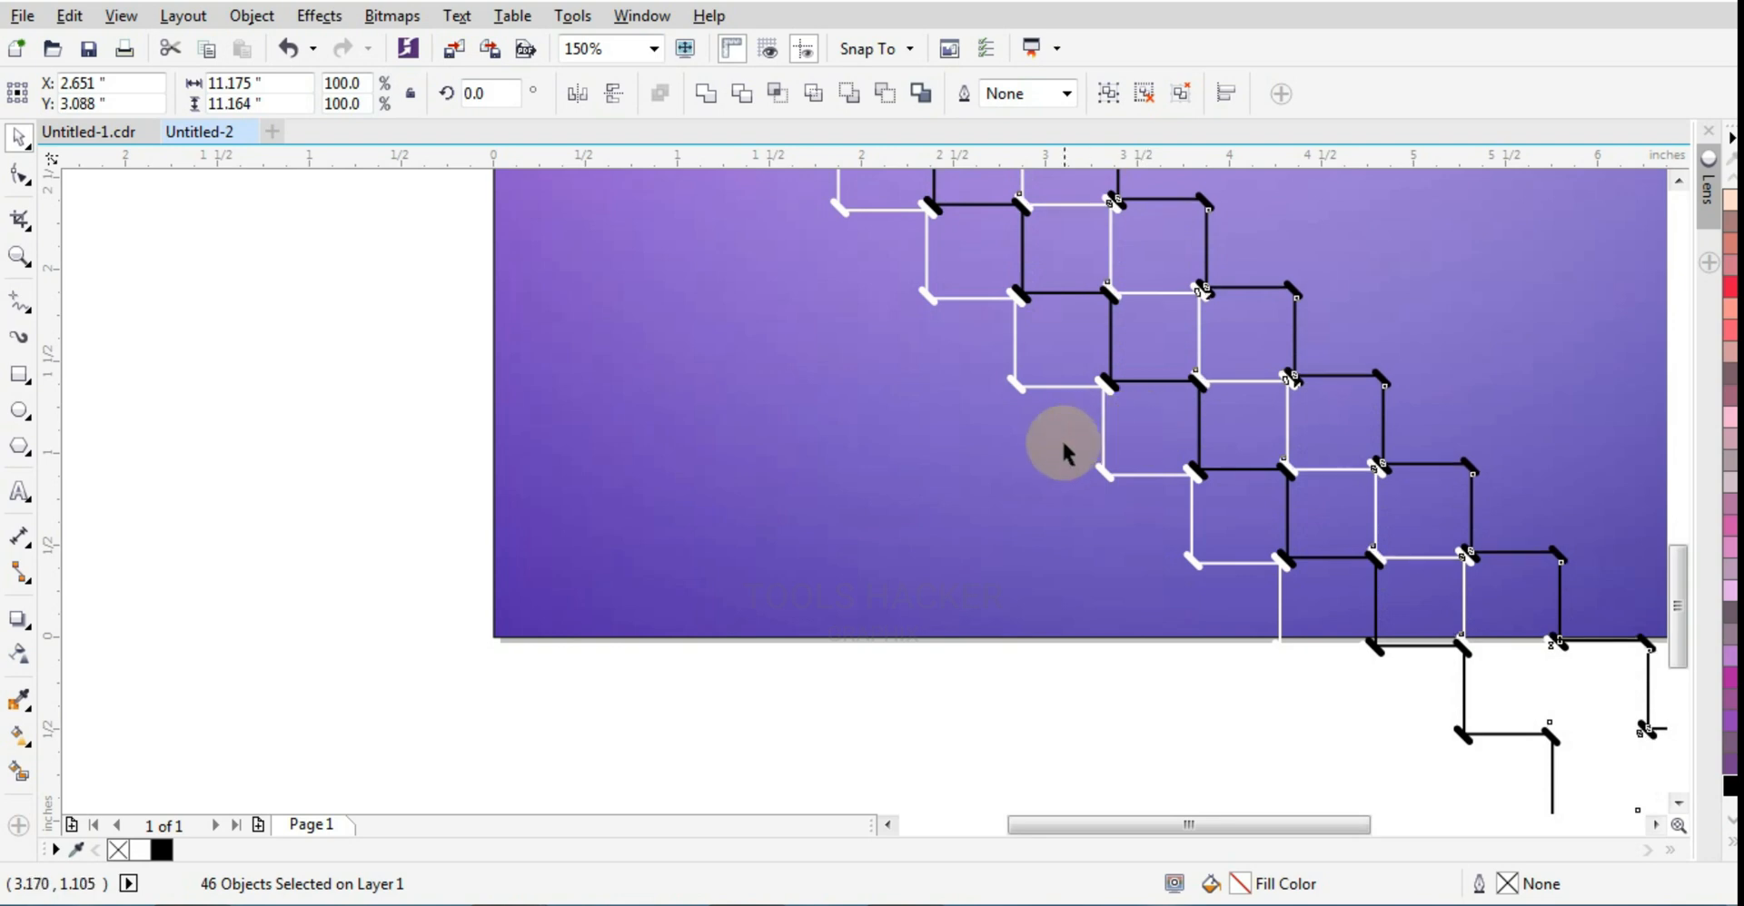
scroll(1187, 370, "up", 4)
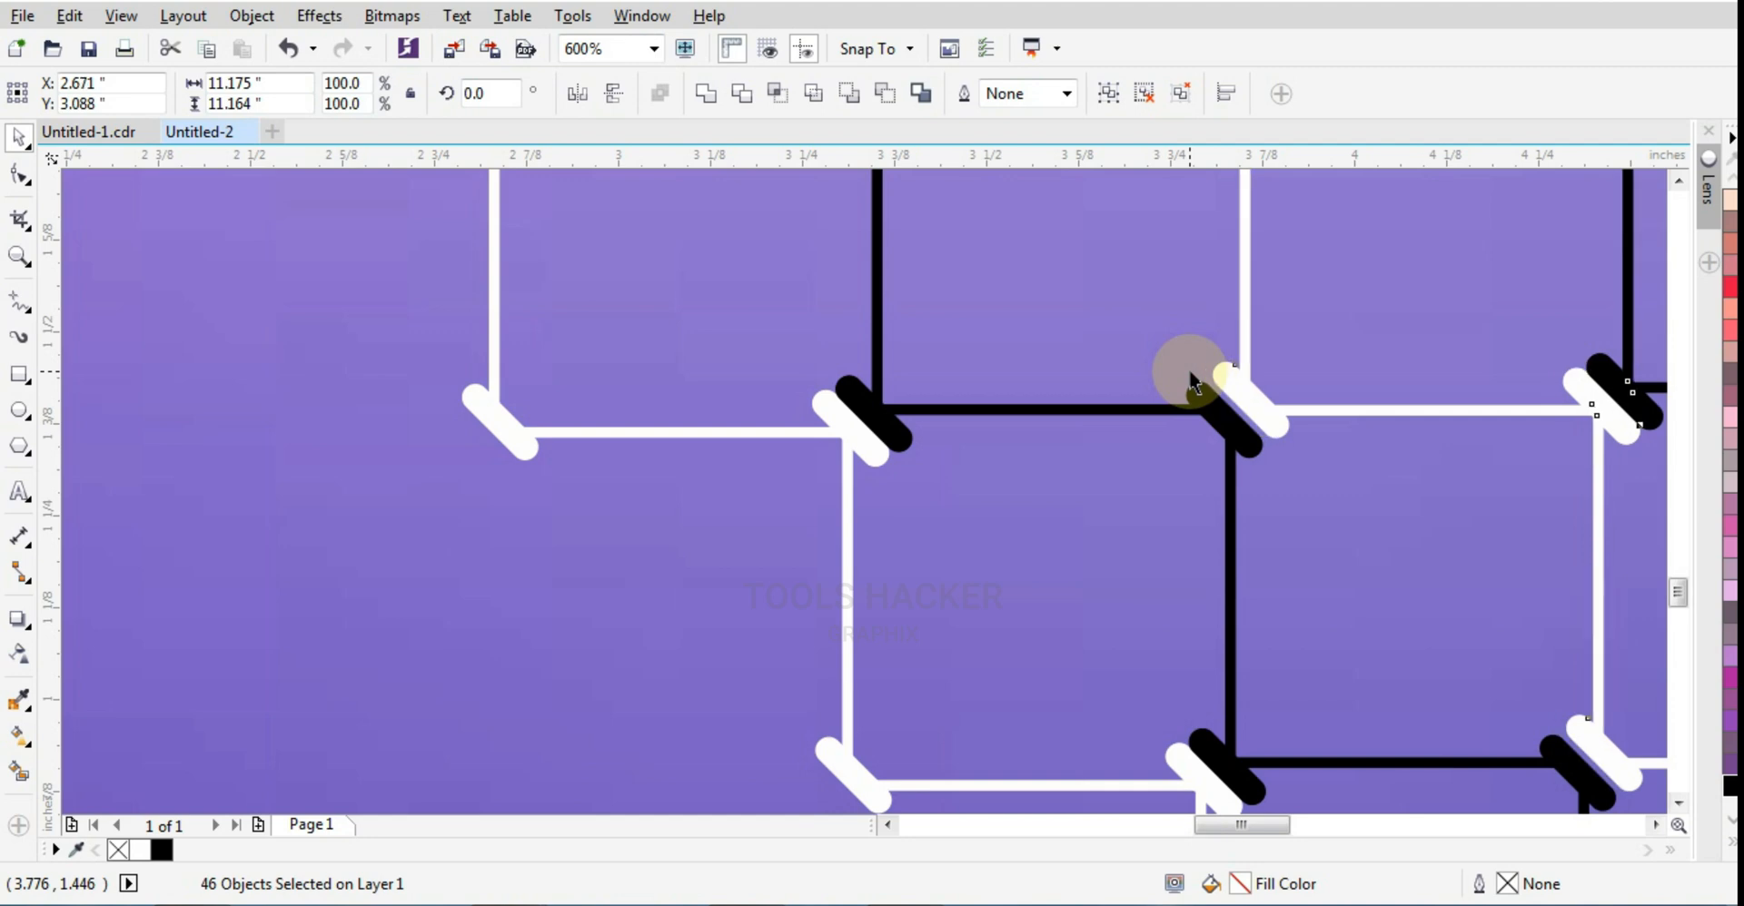
scroll(1215, 489, "down", 6)
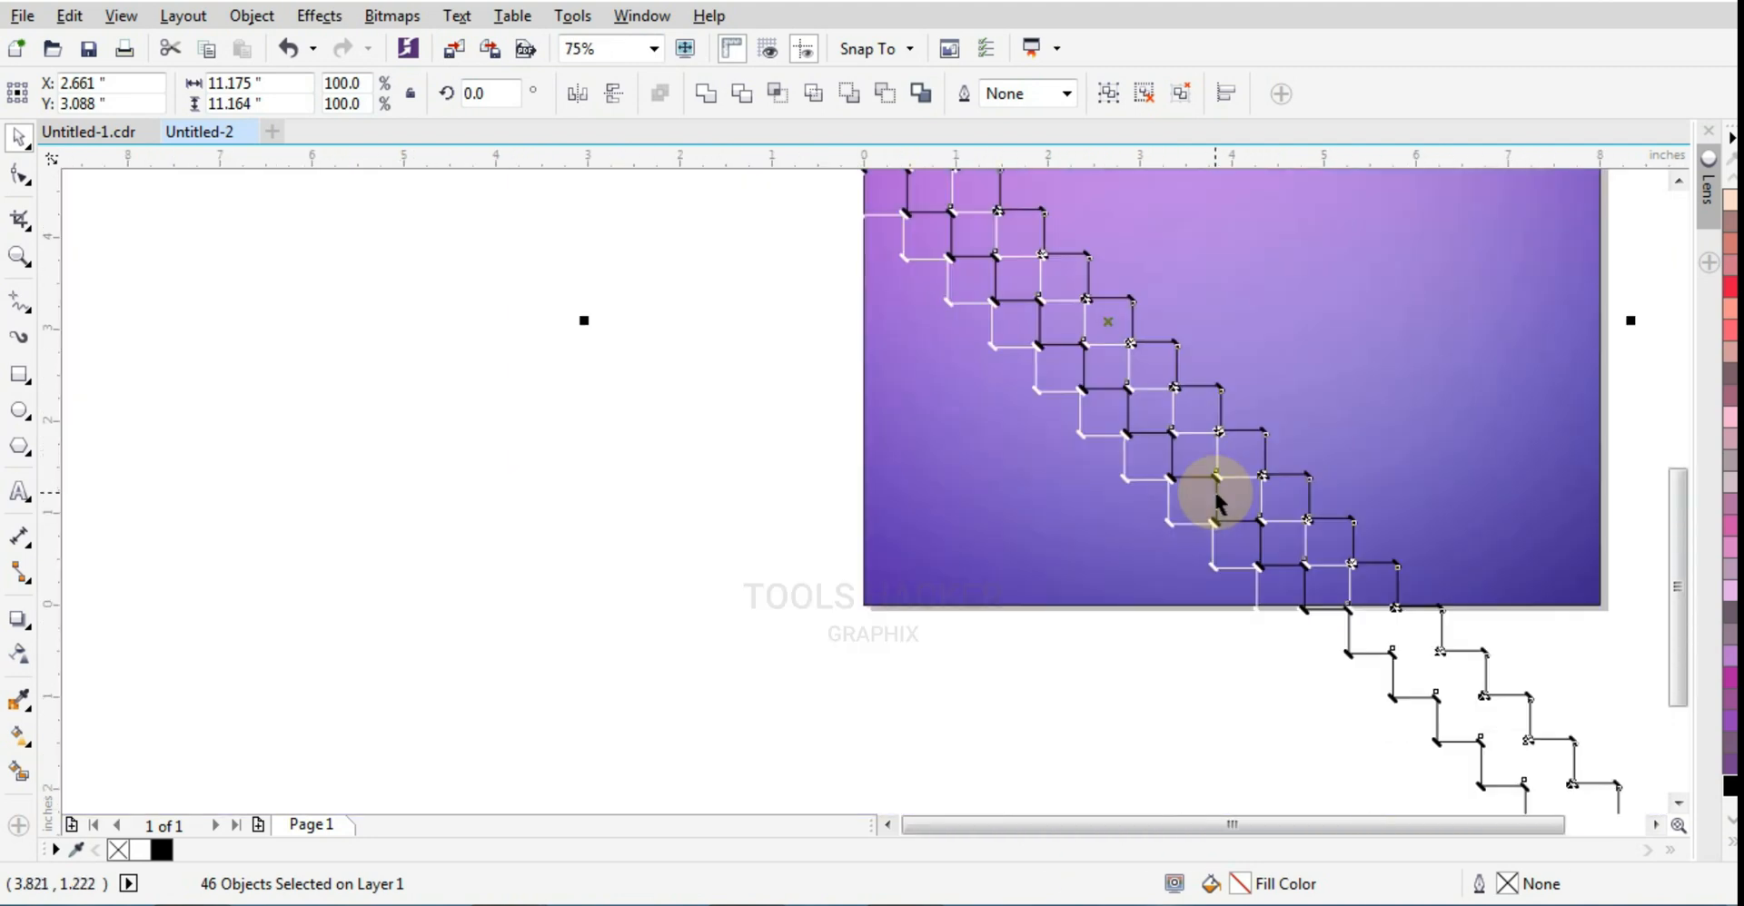
Step: Repeat the chain's offset copy up and right until 22 parallel chains form a grid extending well past the background
key("ctrl+d")
key("ctrl+d")
key("ctrl+d")
key("ctrl+d")
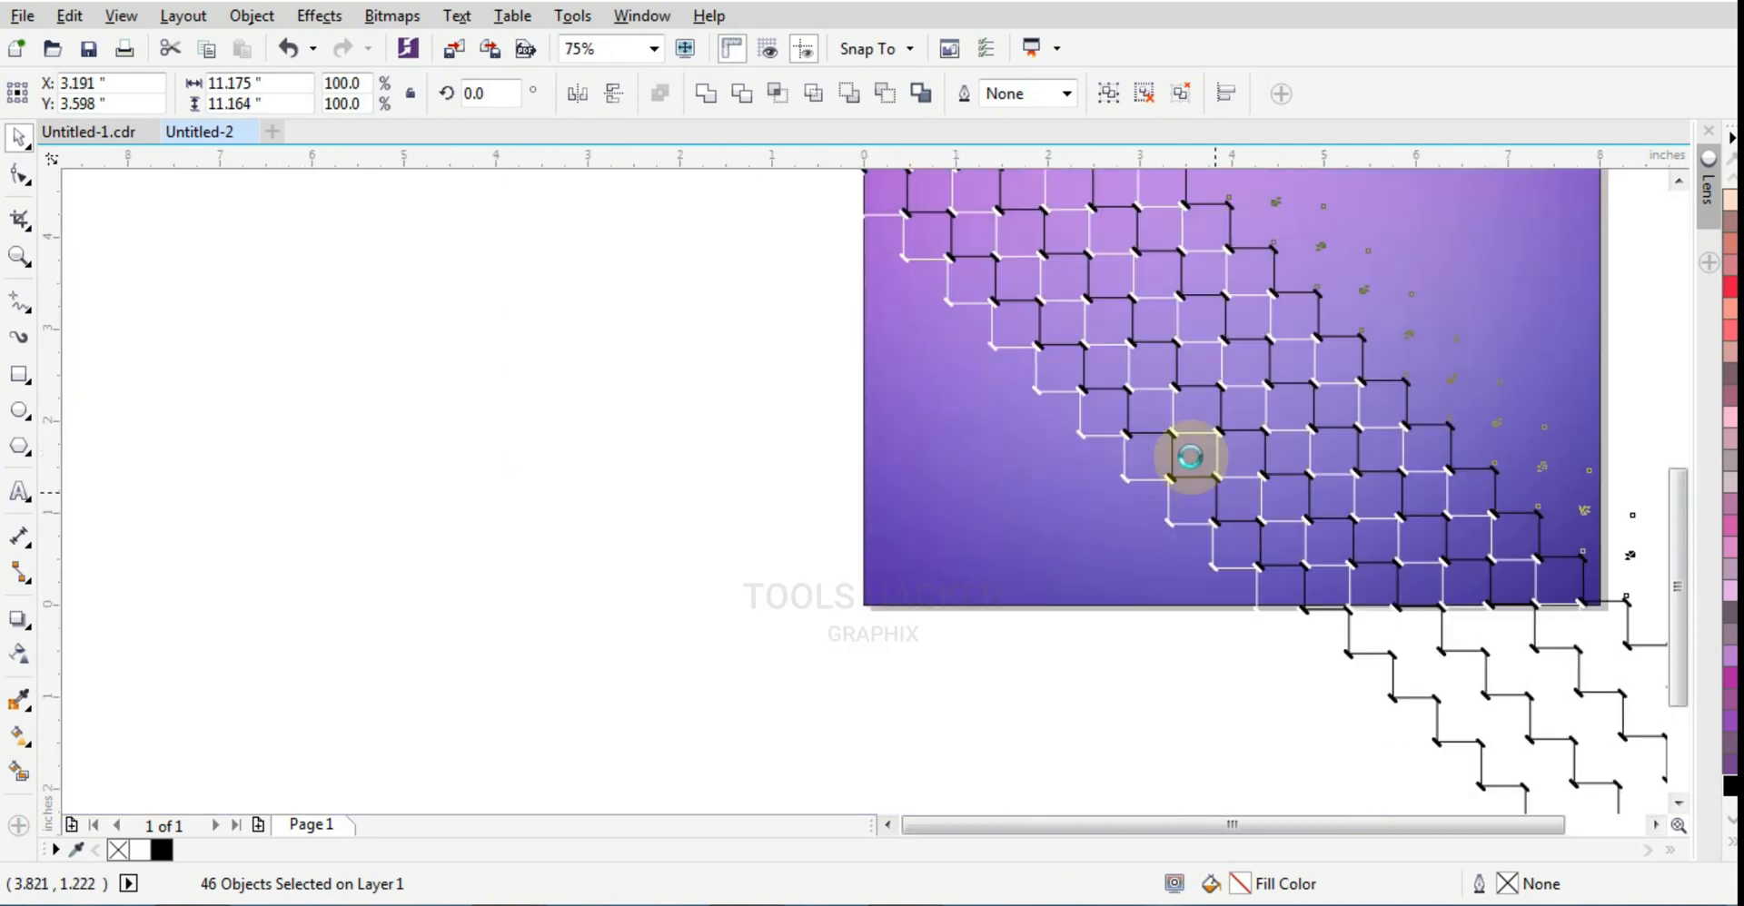
scroll(1145, 441, "down", 2)
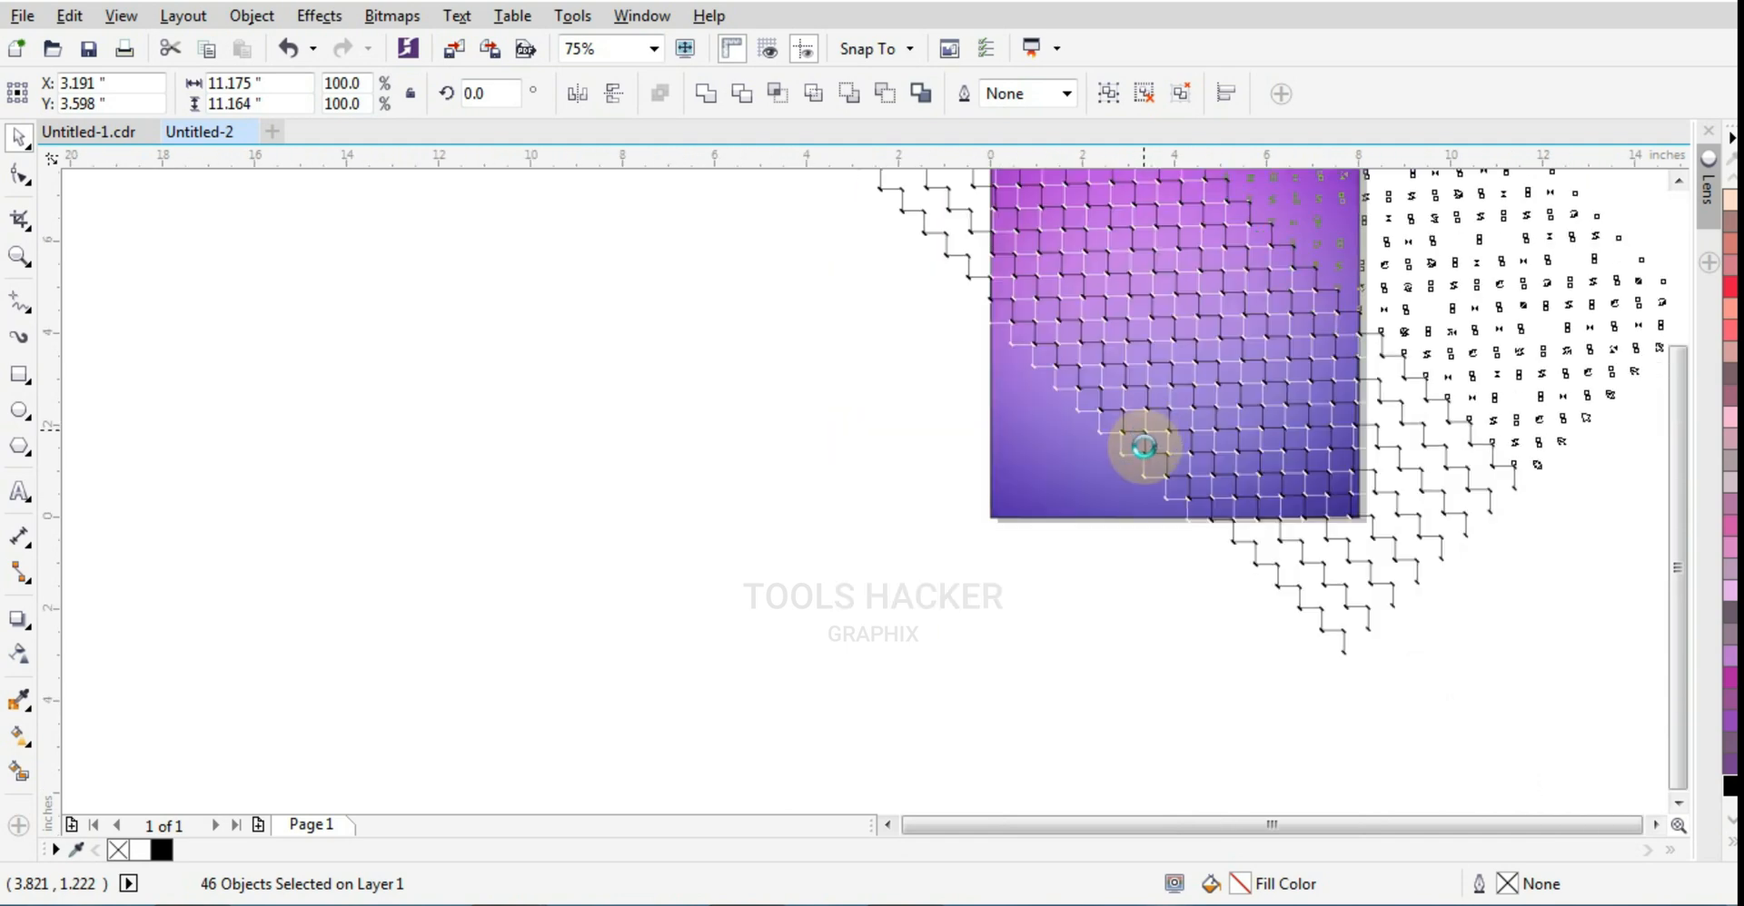
scroll(1142, 446, "down", 2)
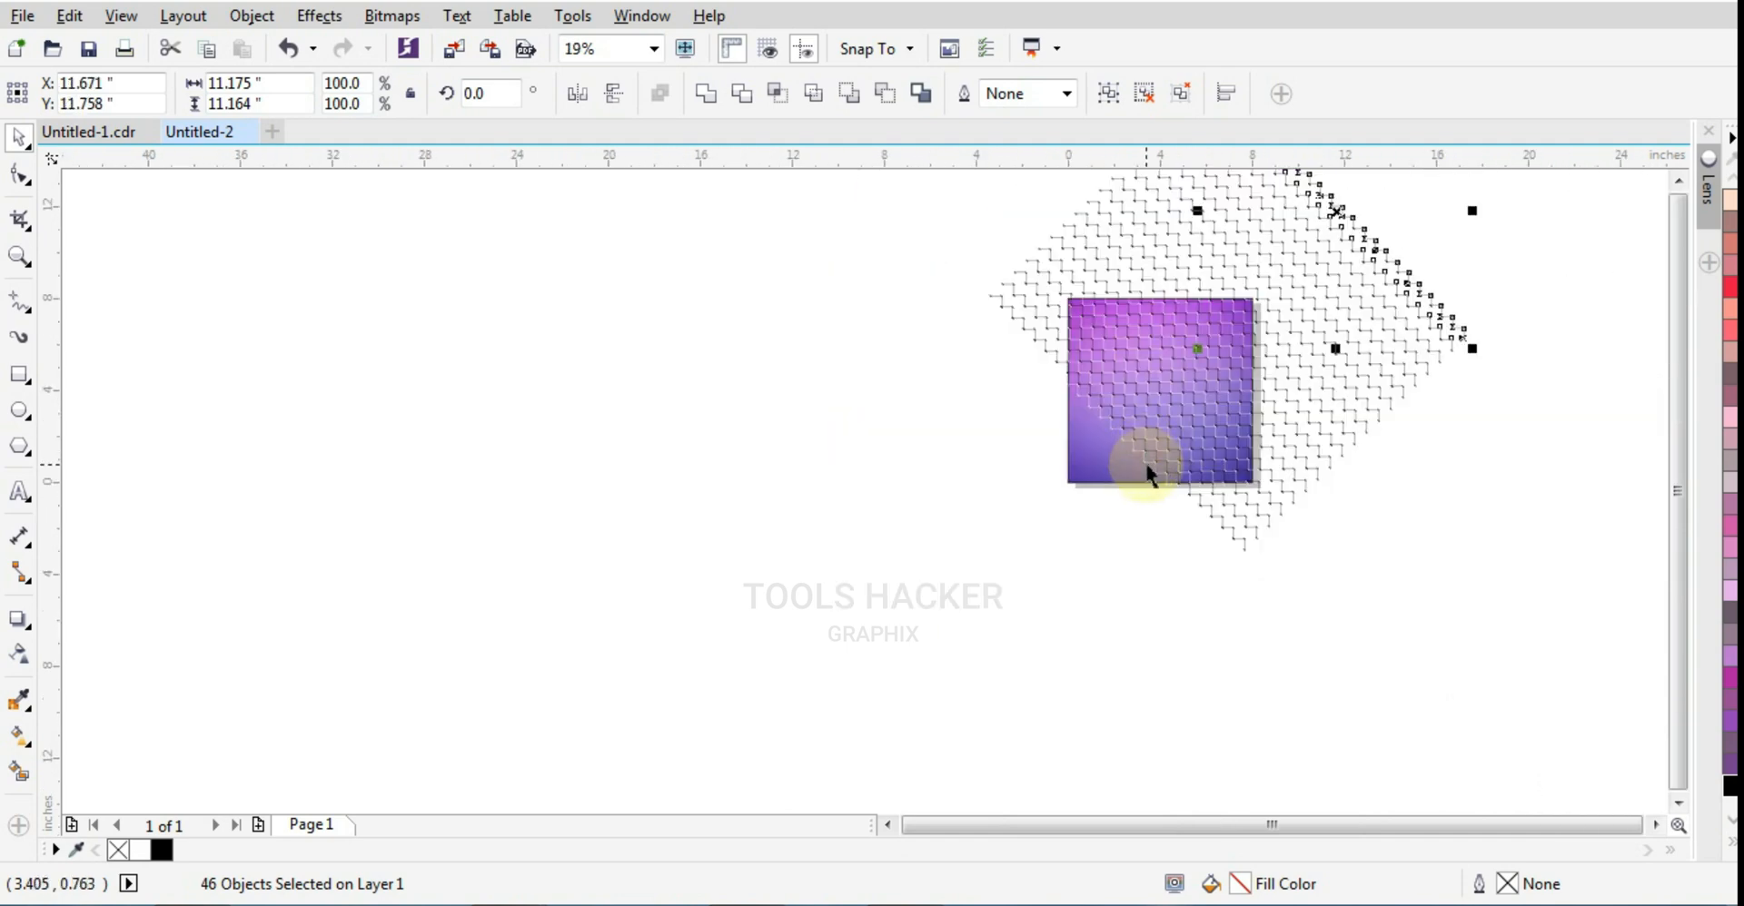
key("ctrl+r")
key("ctrl+r")
key("ctrl+r")
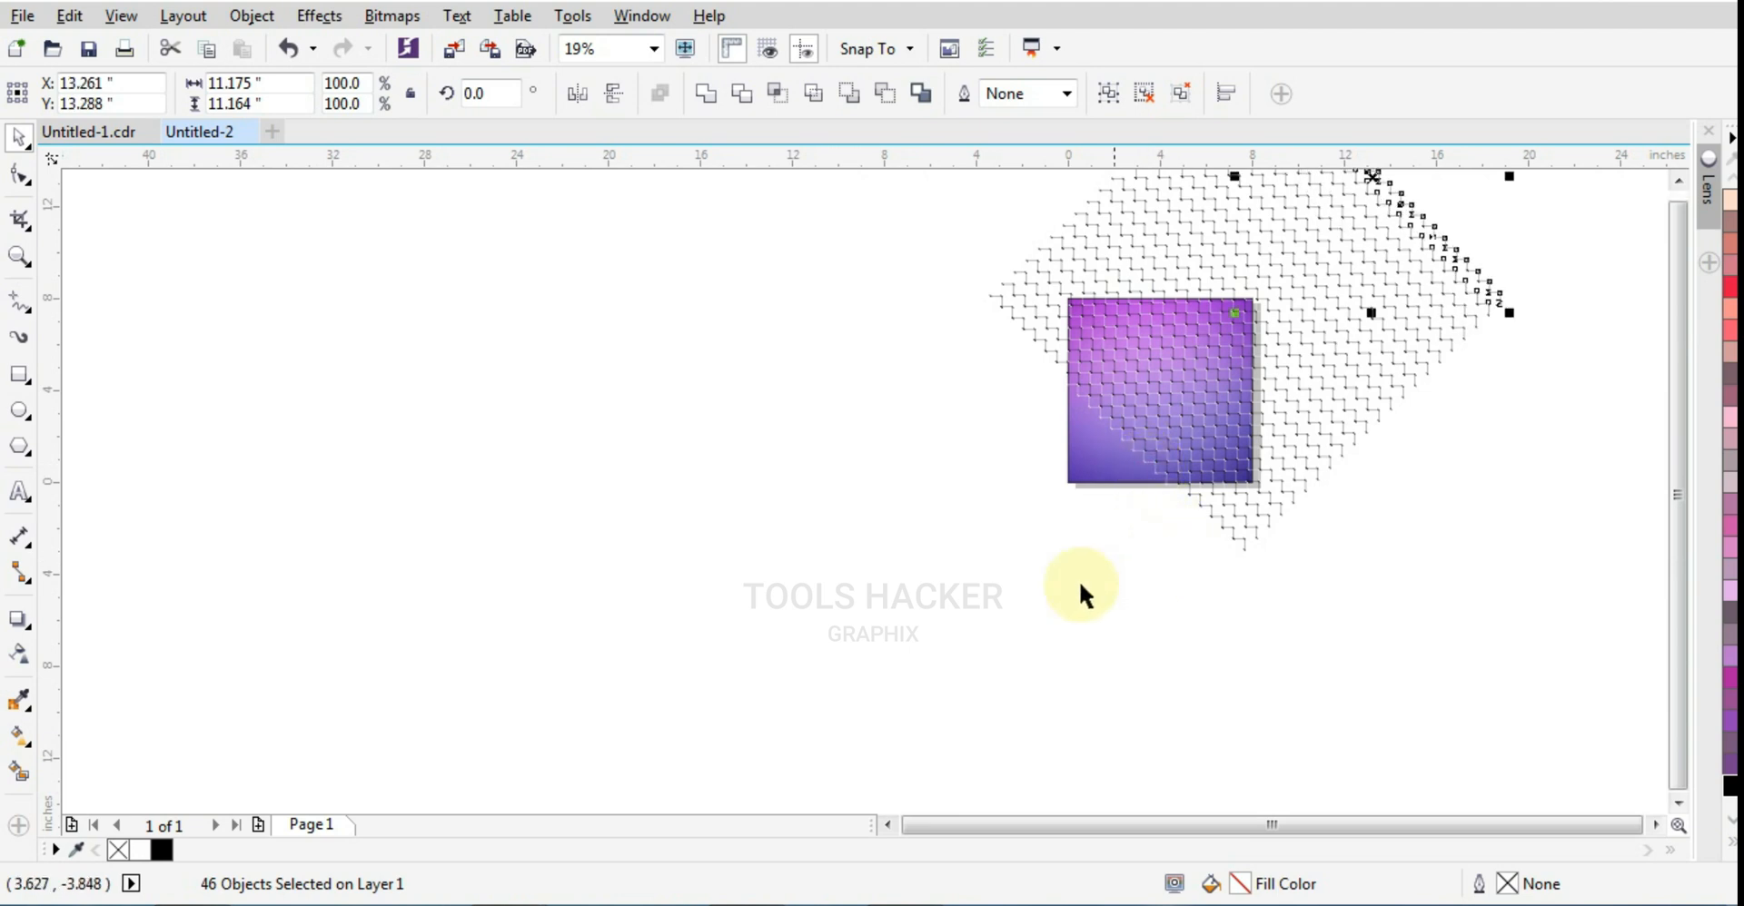
Step: Select all the chains, center them on the page and group them
left_click(1059, 593)
left_click_drag(1194, 510, 1556, 41)
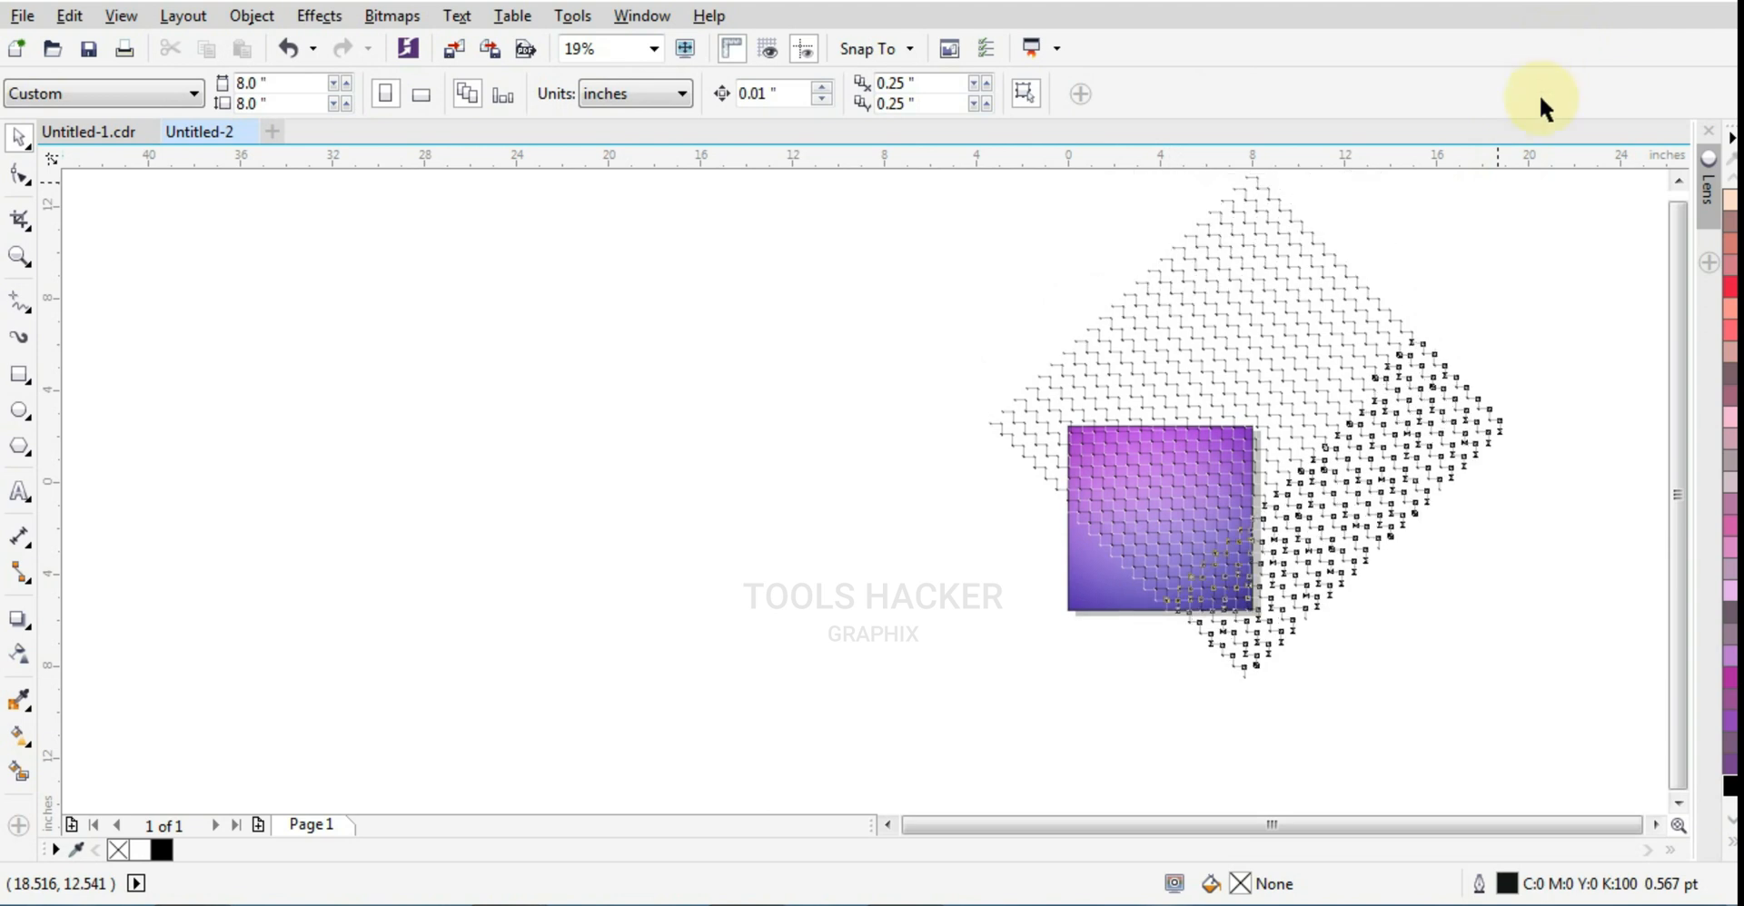
left_click_drag(1539, 178, 1539, 178)
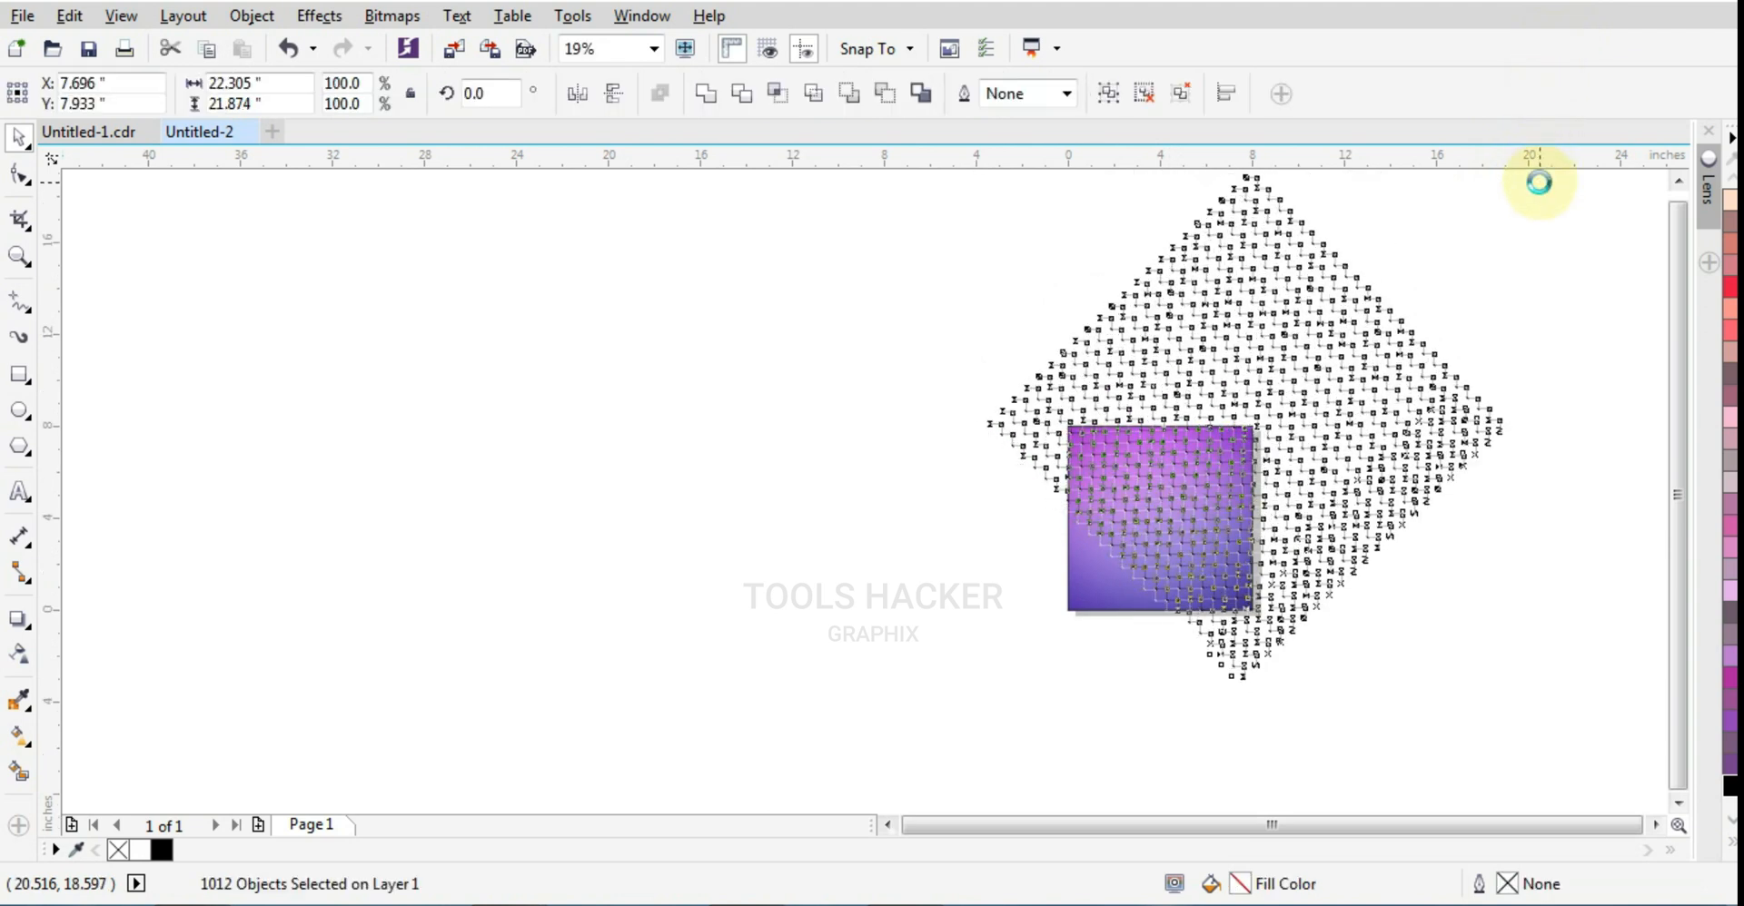
key("p")
key("ctrl+g")
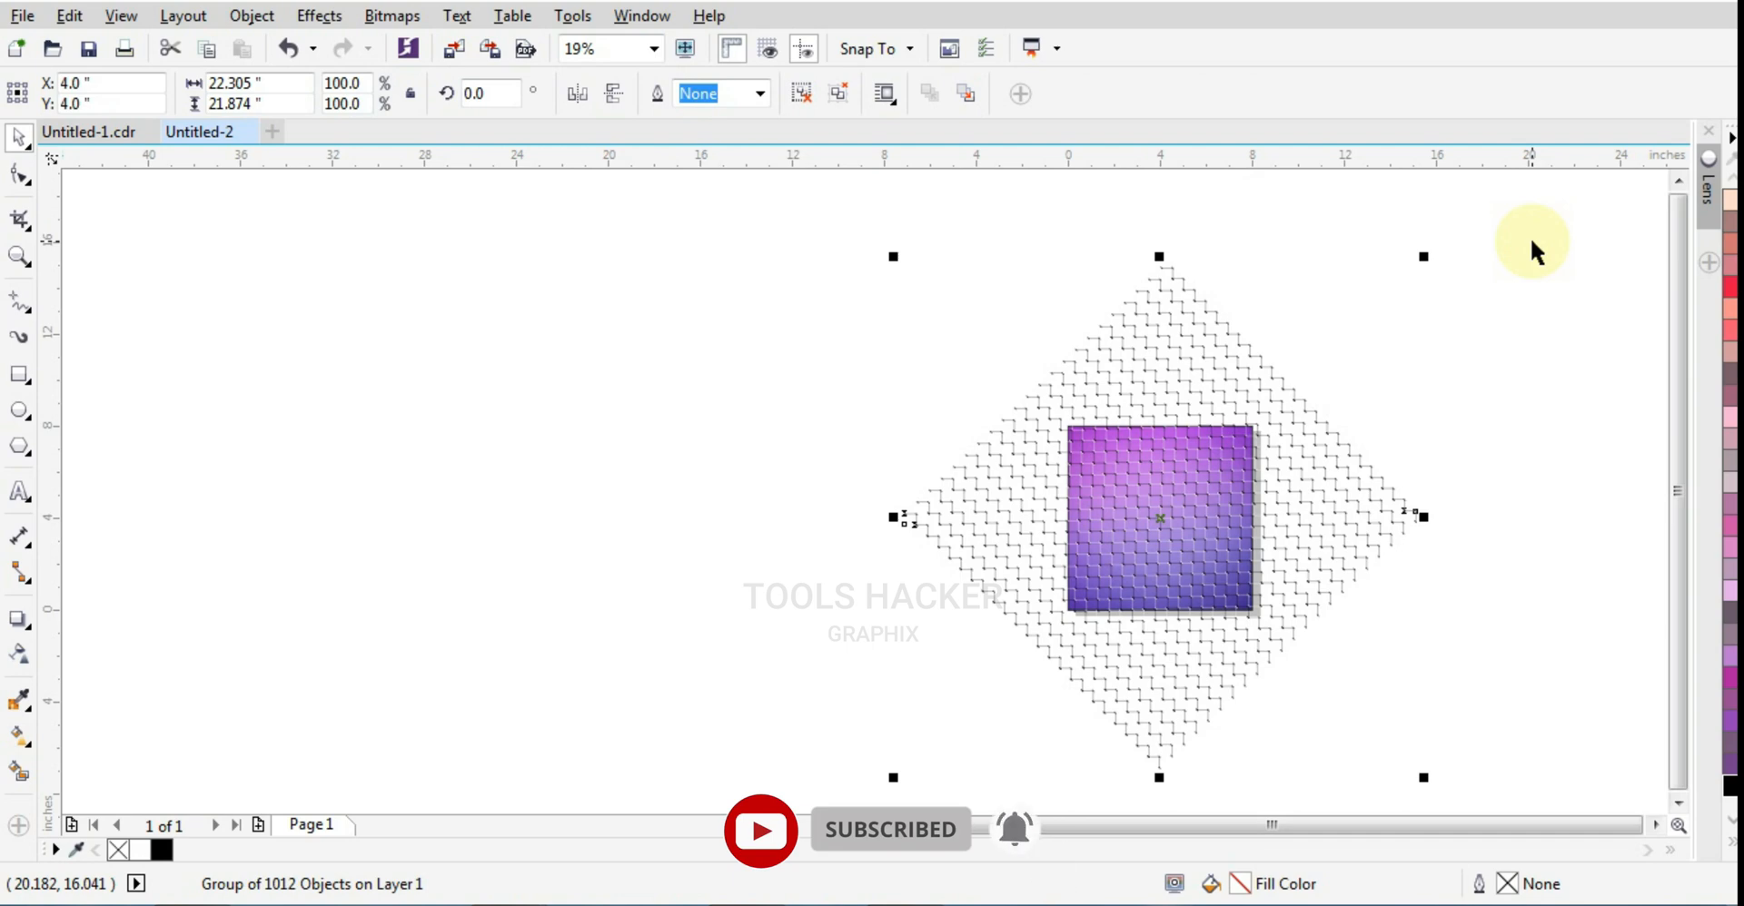
left_click(1440, 273)
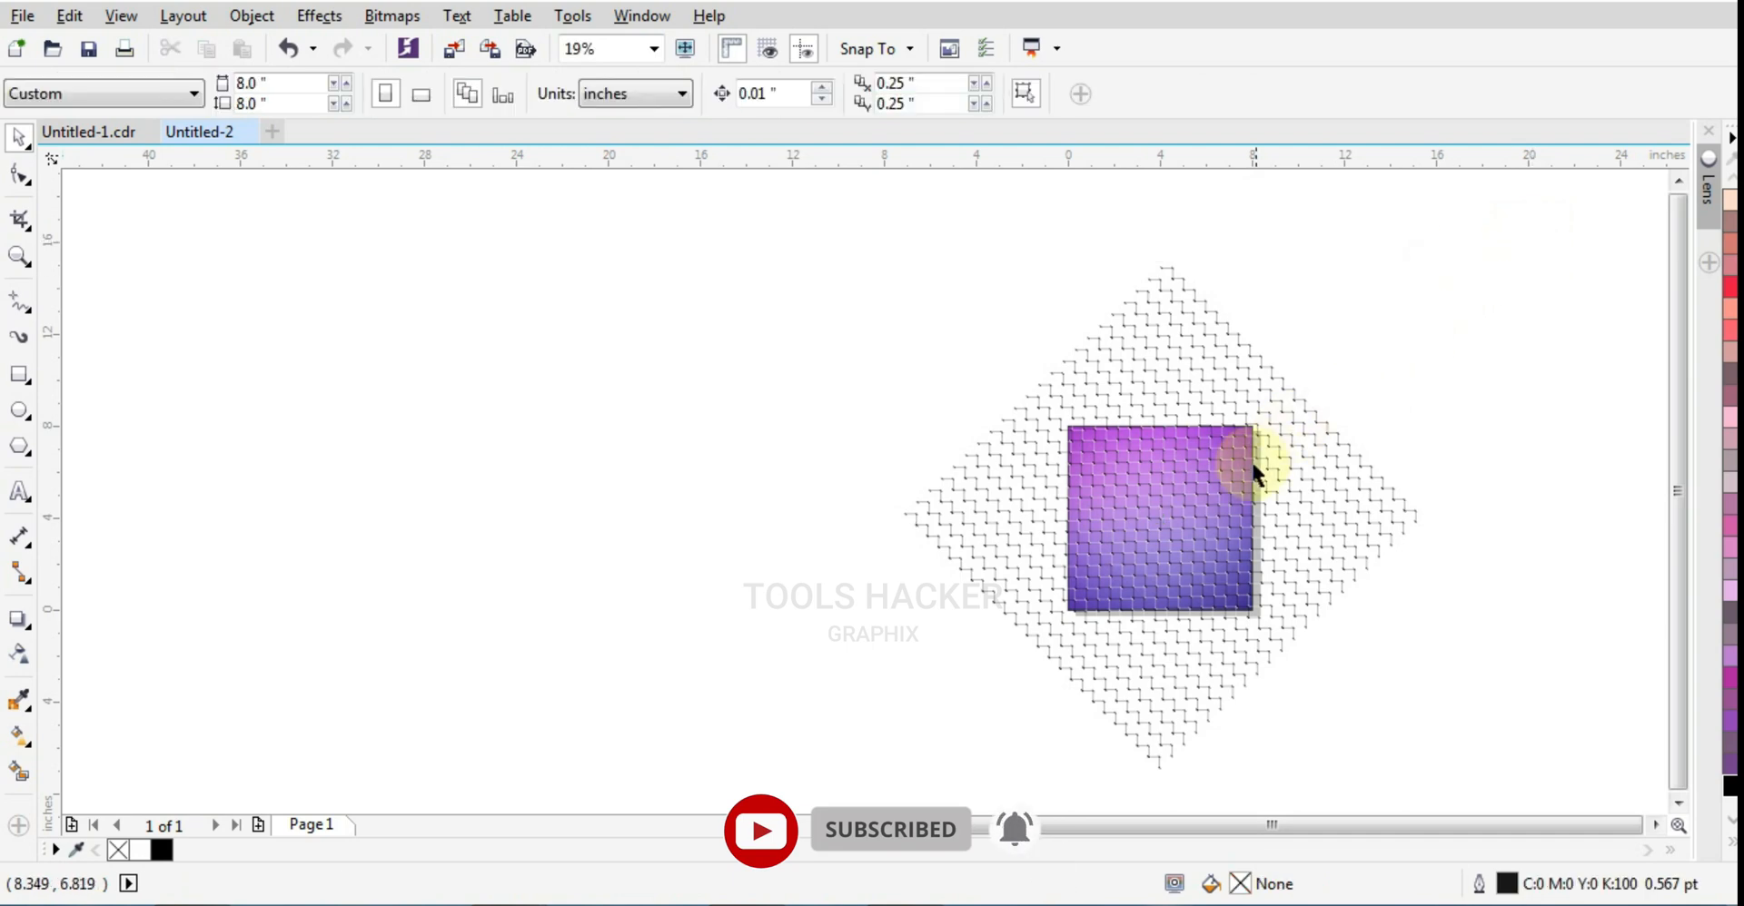
Step: Draw a rectangle about 4.352 by 4.3 inches over the patterned background and center it on the page
scroll(1168, 515, "up", 2)
scroll(1197, 514, "up", 4)
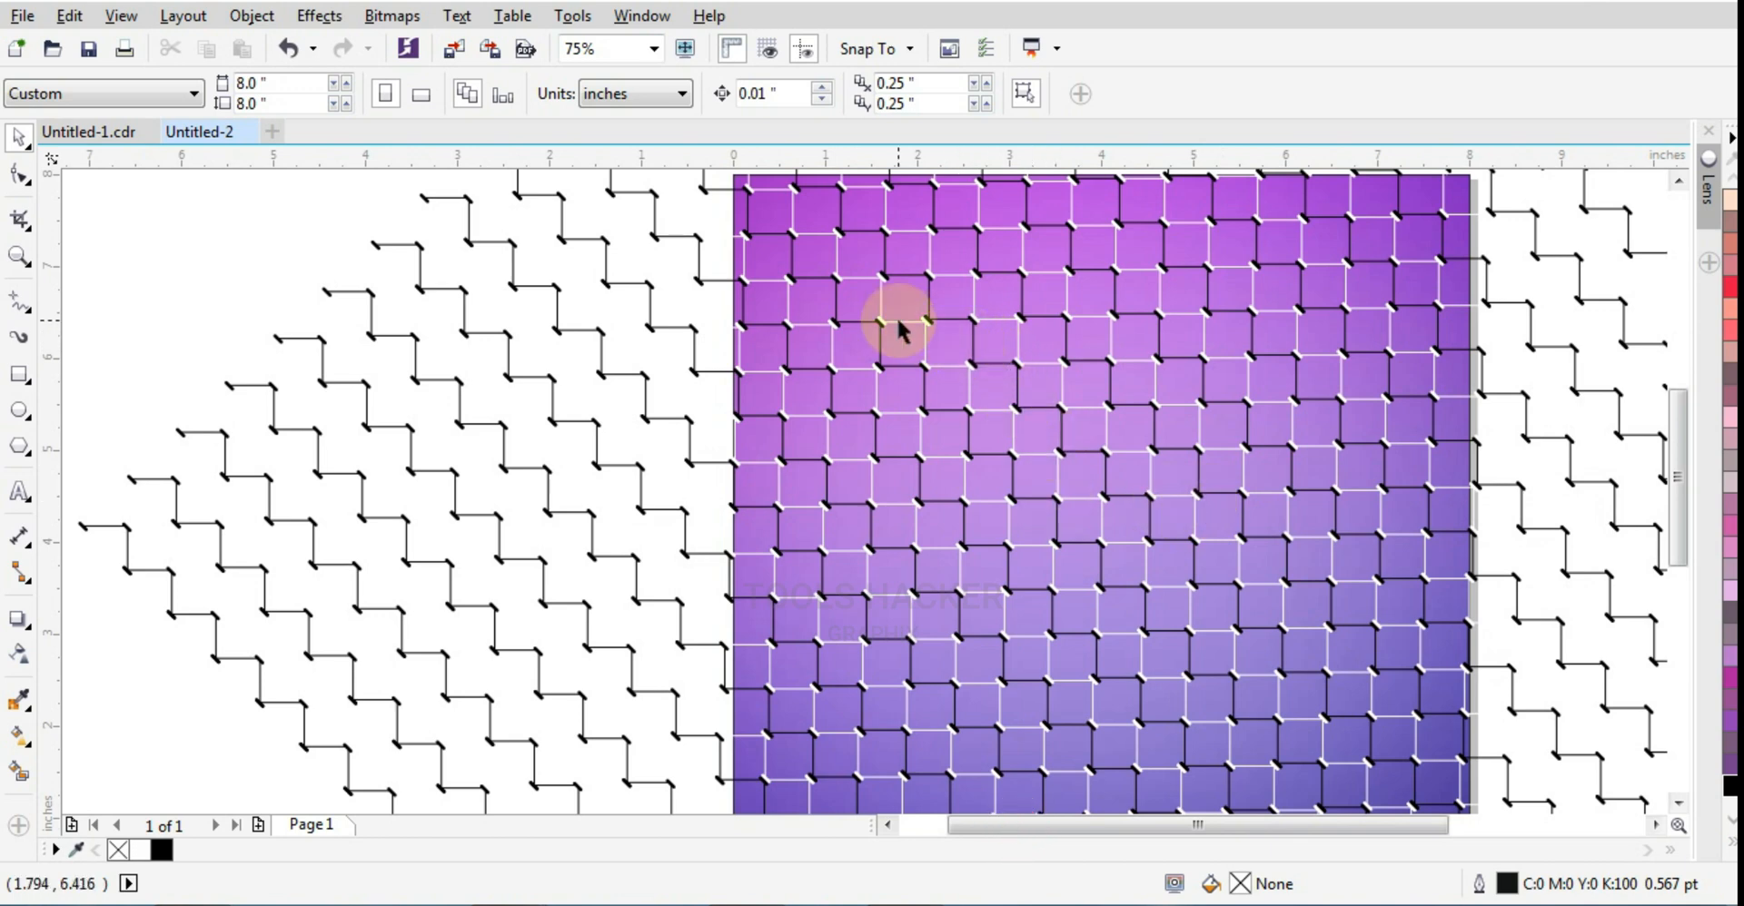
scroll(898, 329, "down", 2)
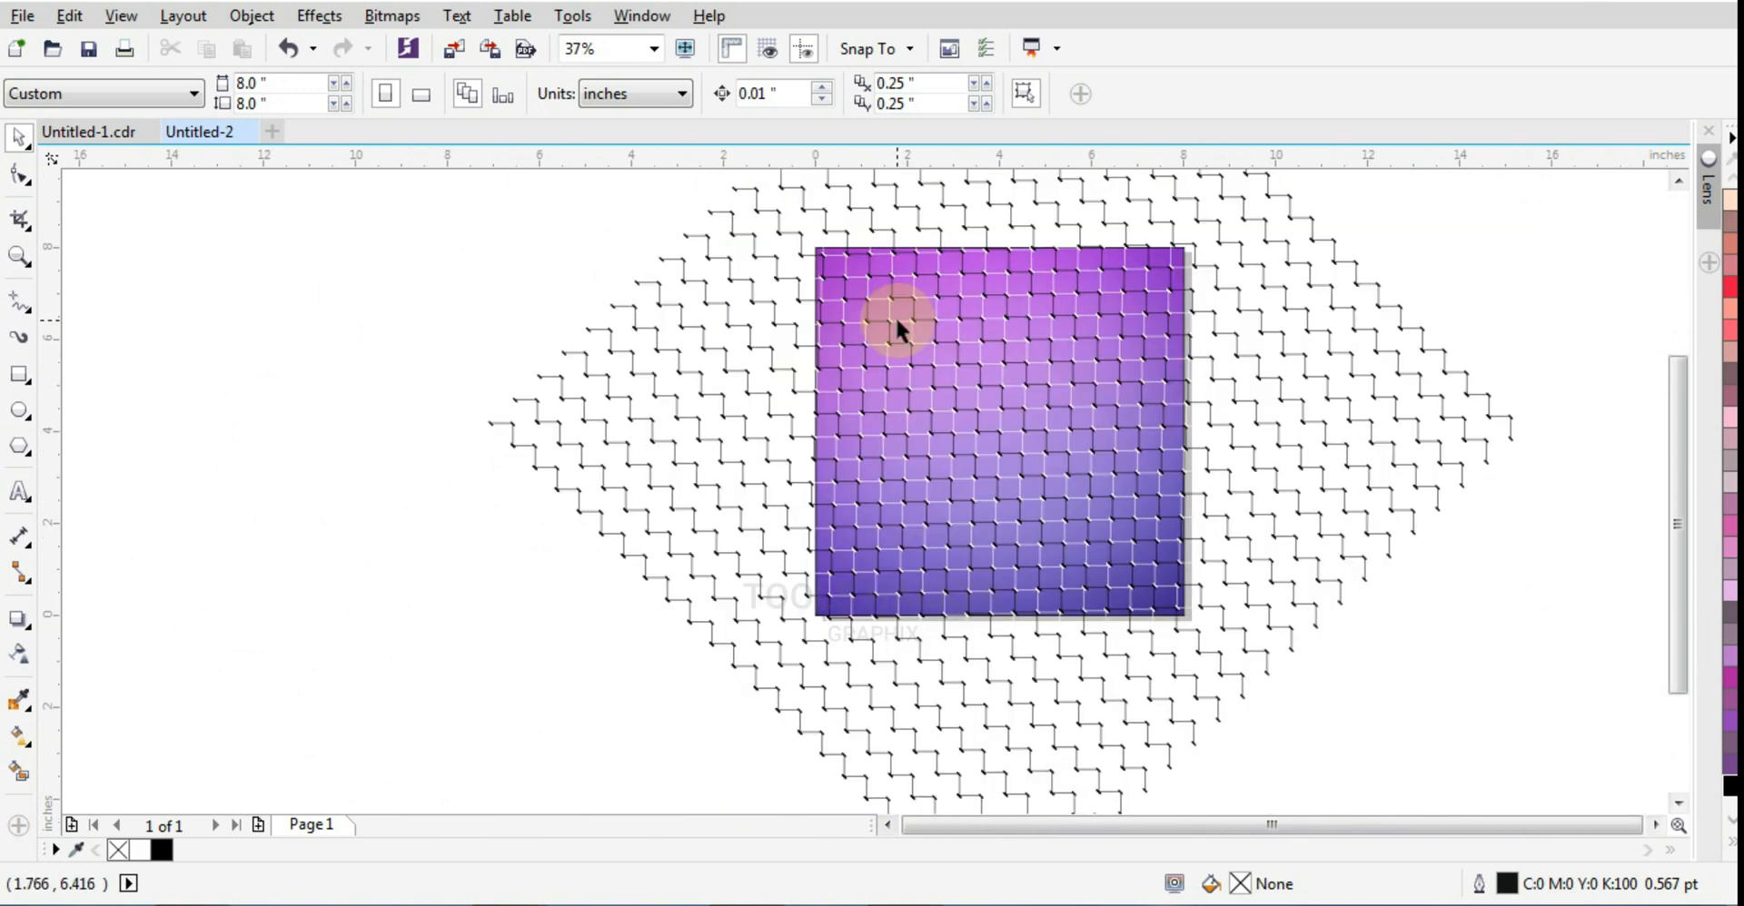
scroll(902, 330, "up", 2)
left_click(19, 374)
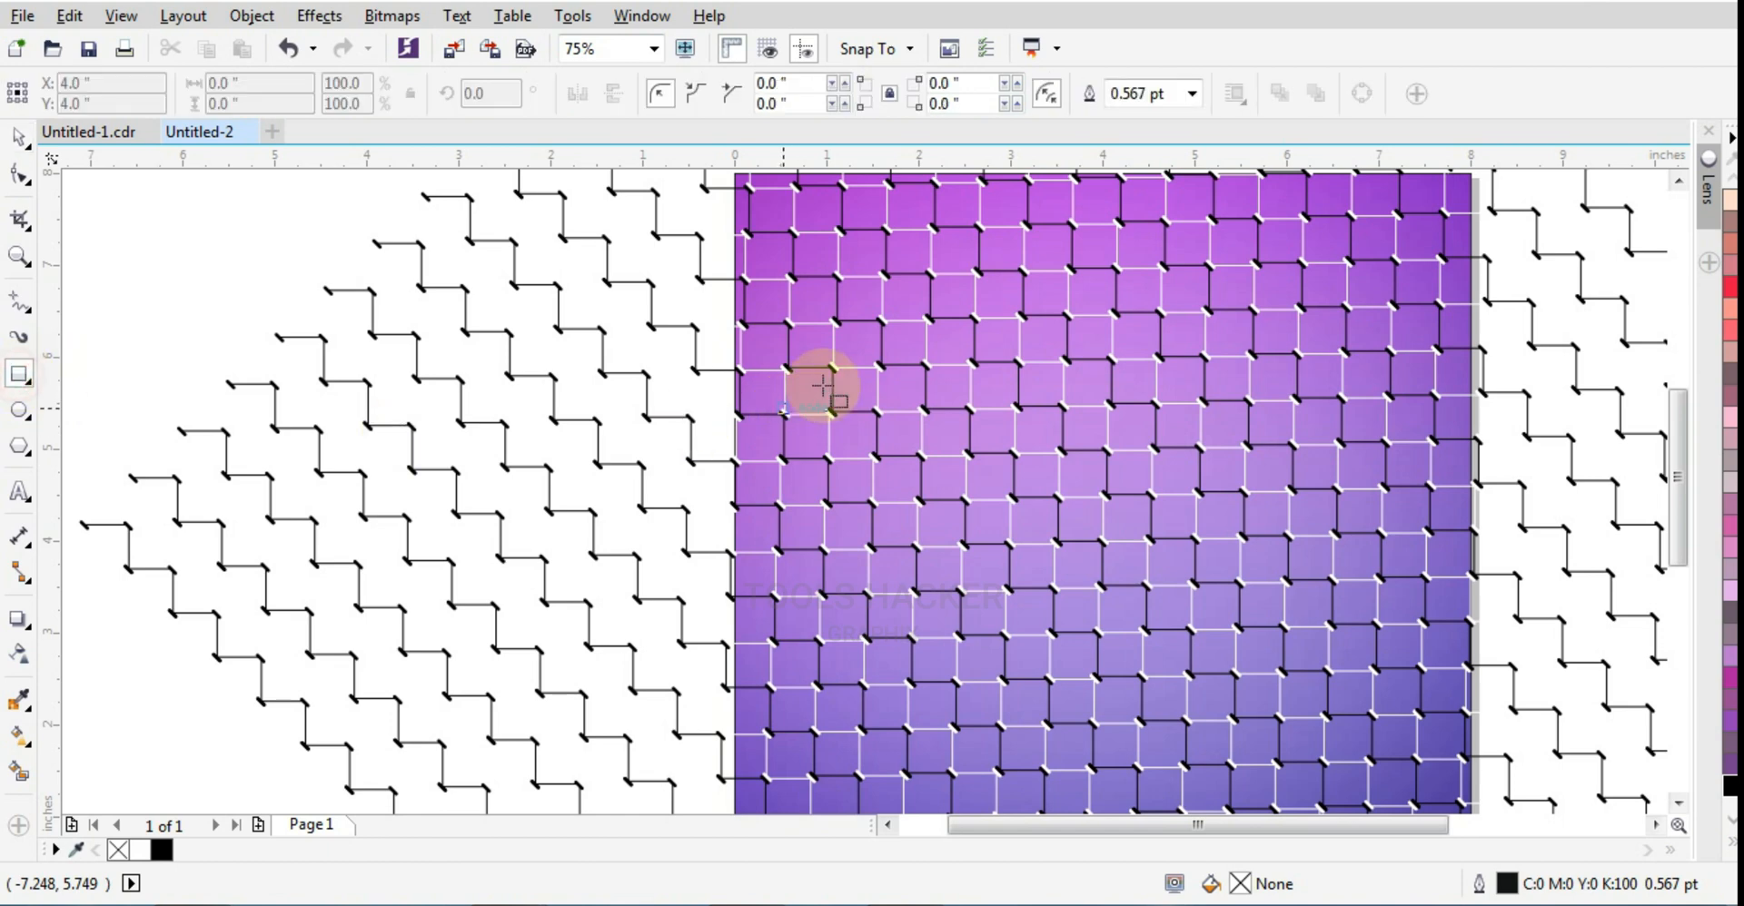
left_click_drag(924, 318, 1322, 715)
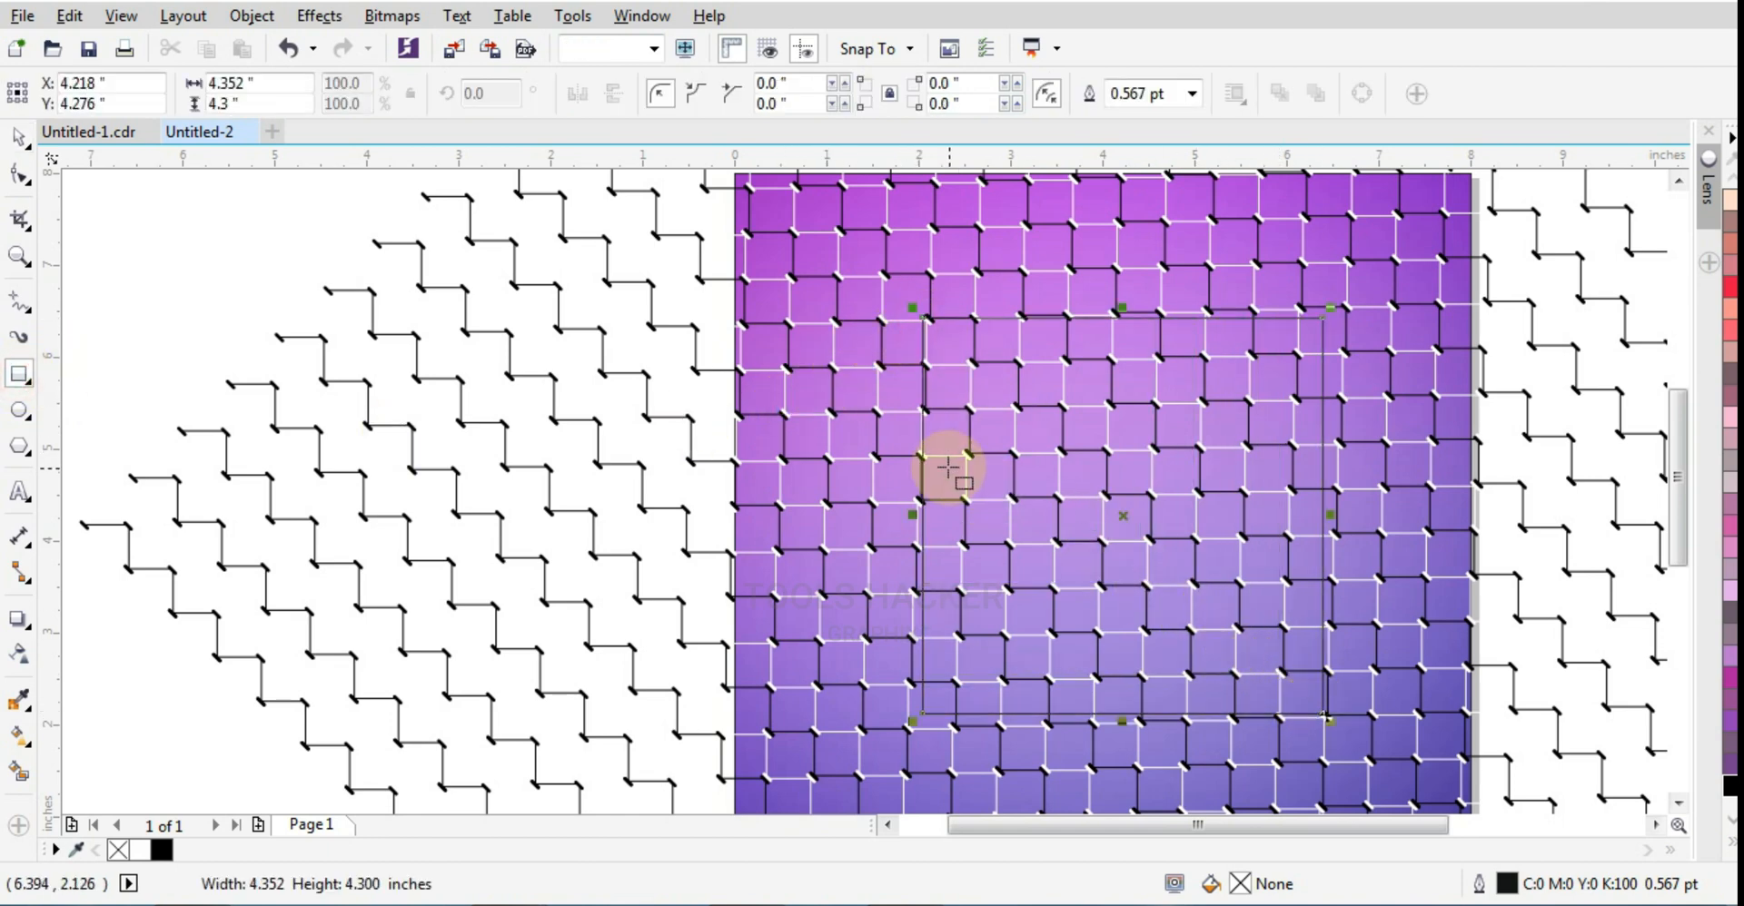
key("p")
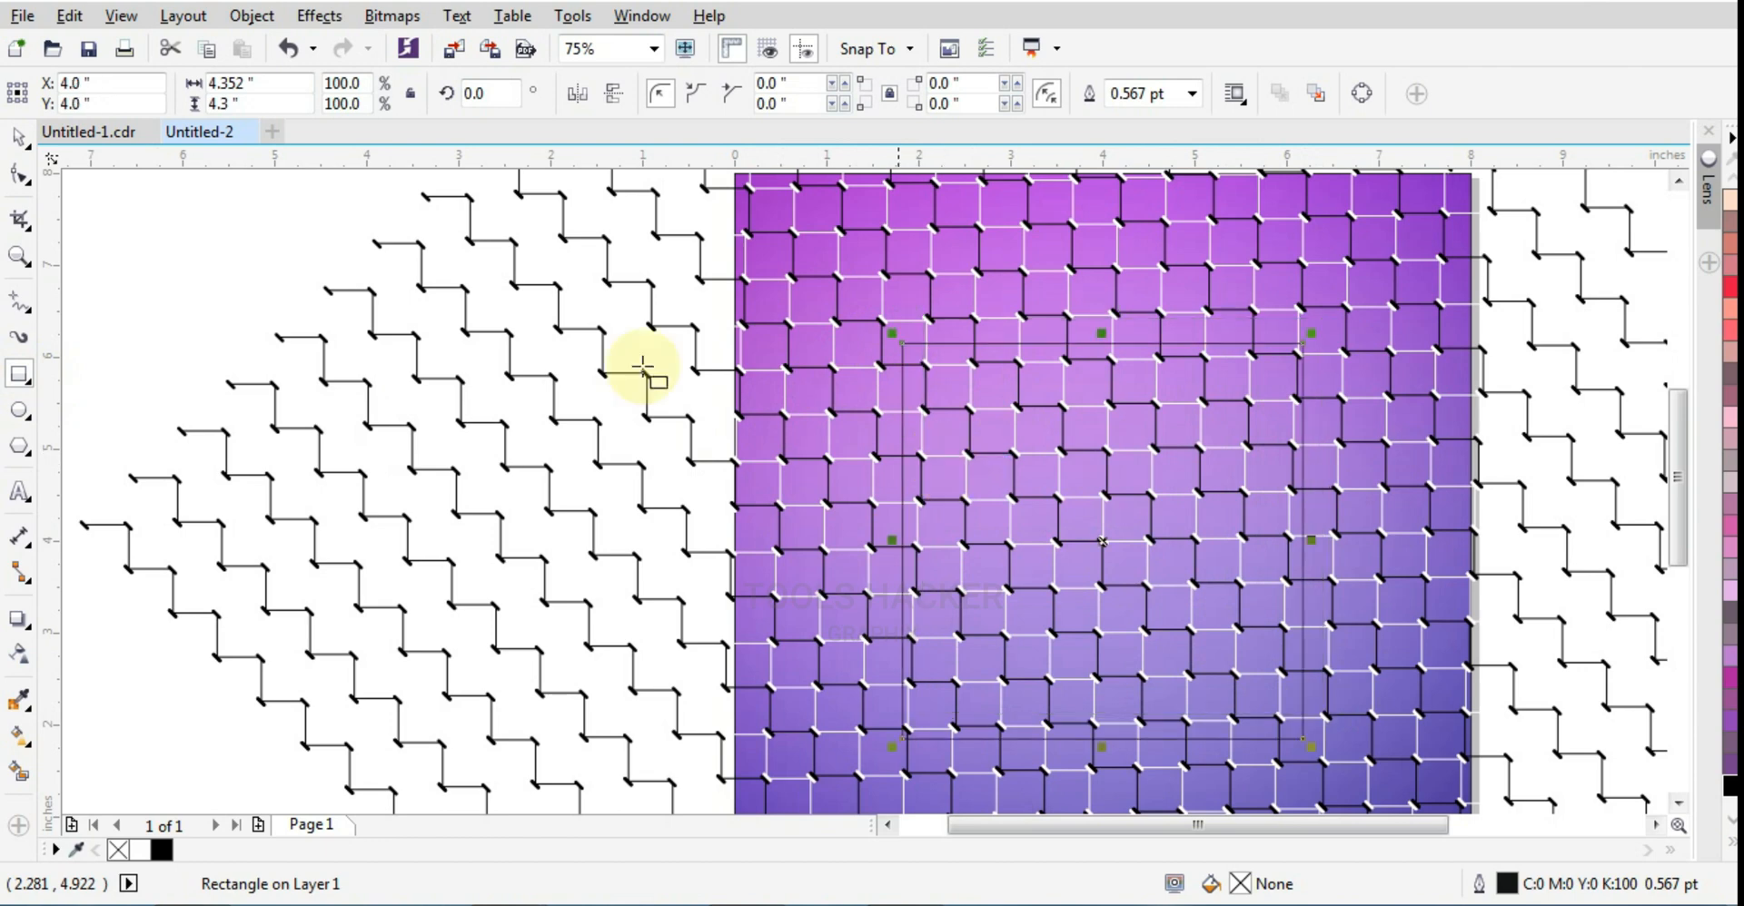
left_click(17, 141)
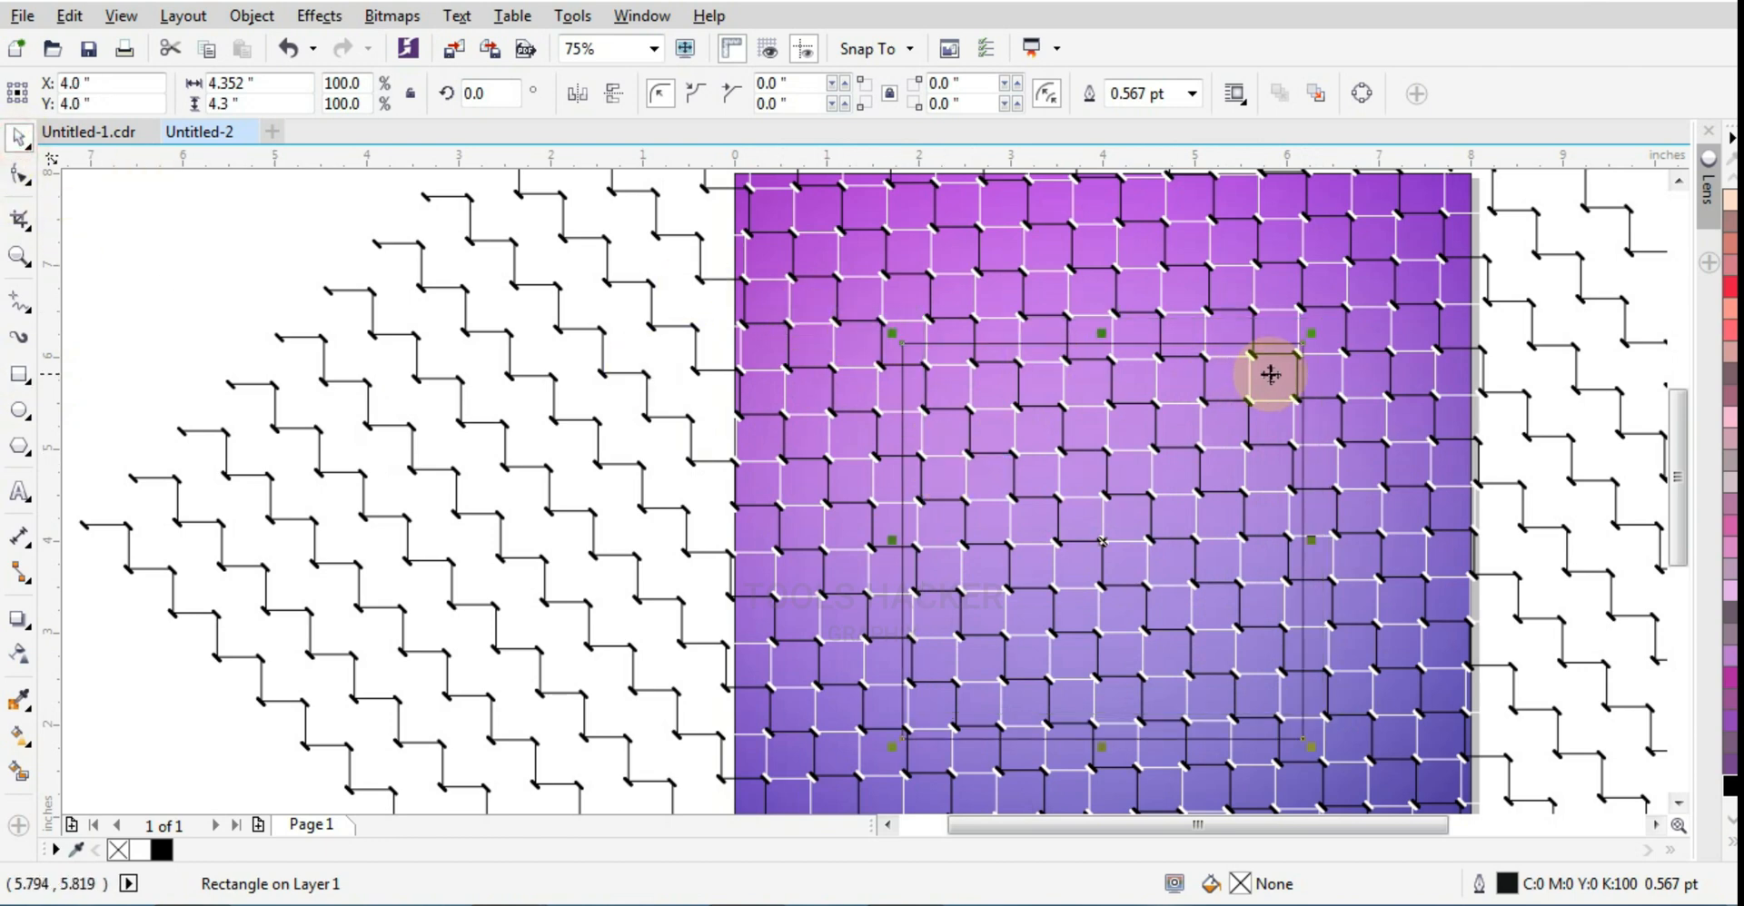
Step: Try nudging the centered rectangle up to Y 4.04 inches and undo the move
scroll(1175, 331, "down", 1)
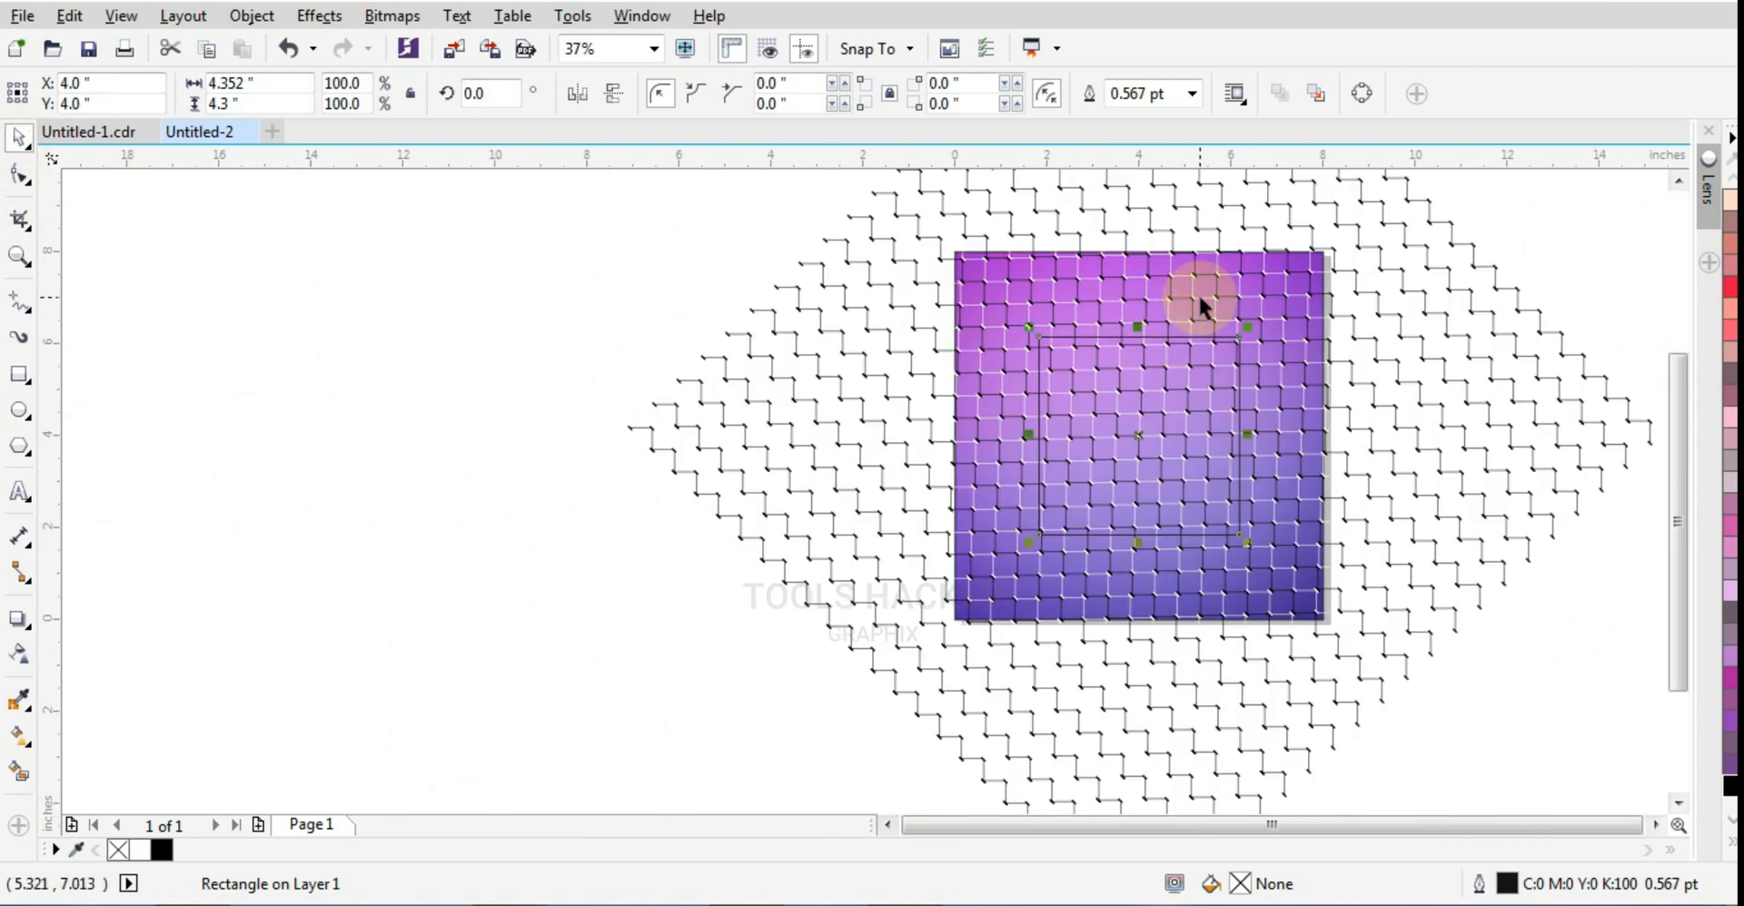
left_click(1211, 359)
scroll(1231, 382, "up", 1)
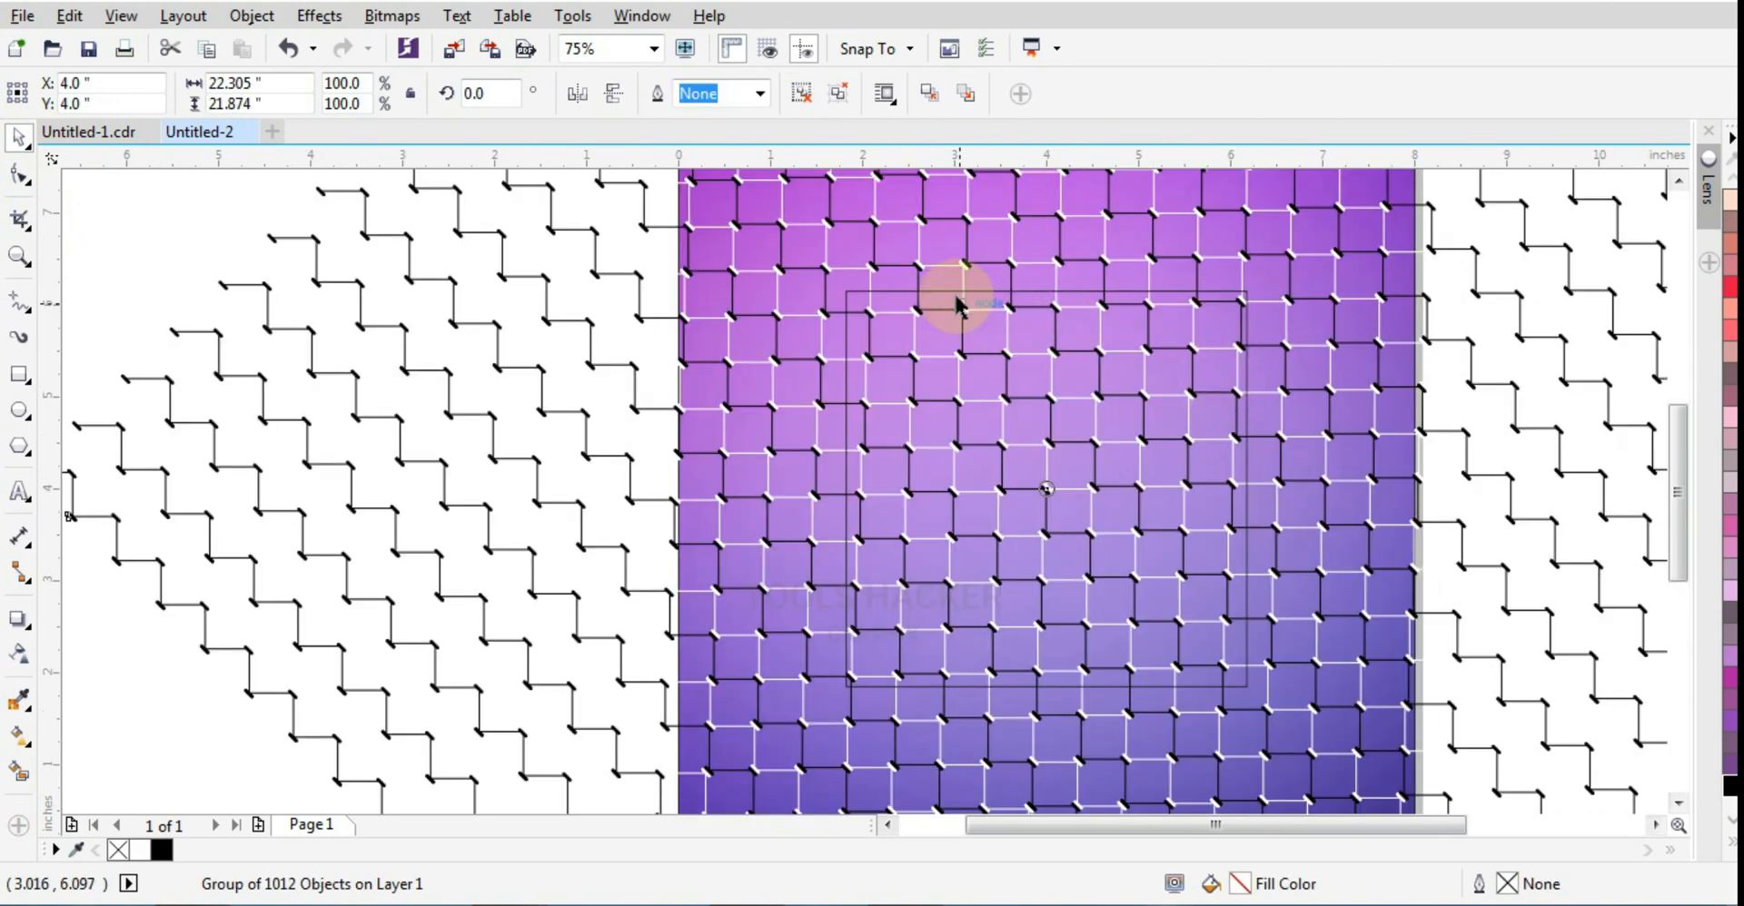
left_click(841, 355)
left_click_drag(840, 324, 1059, 410)
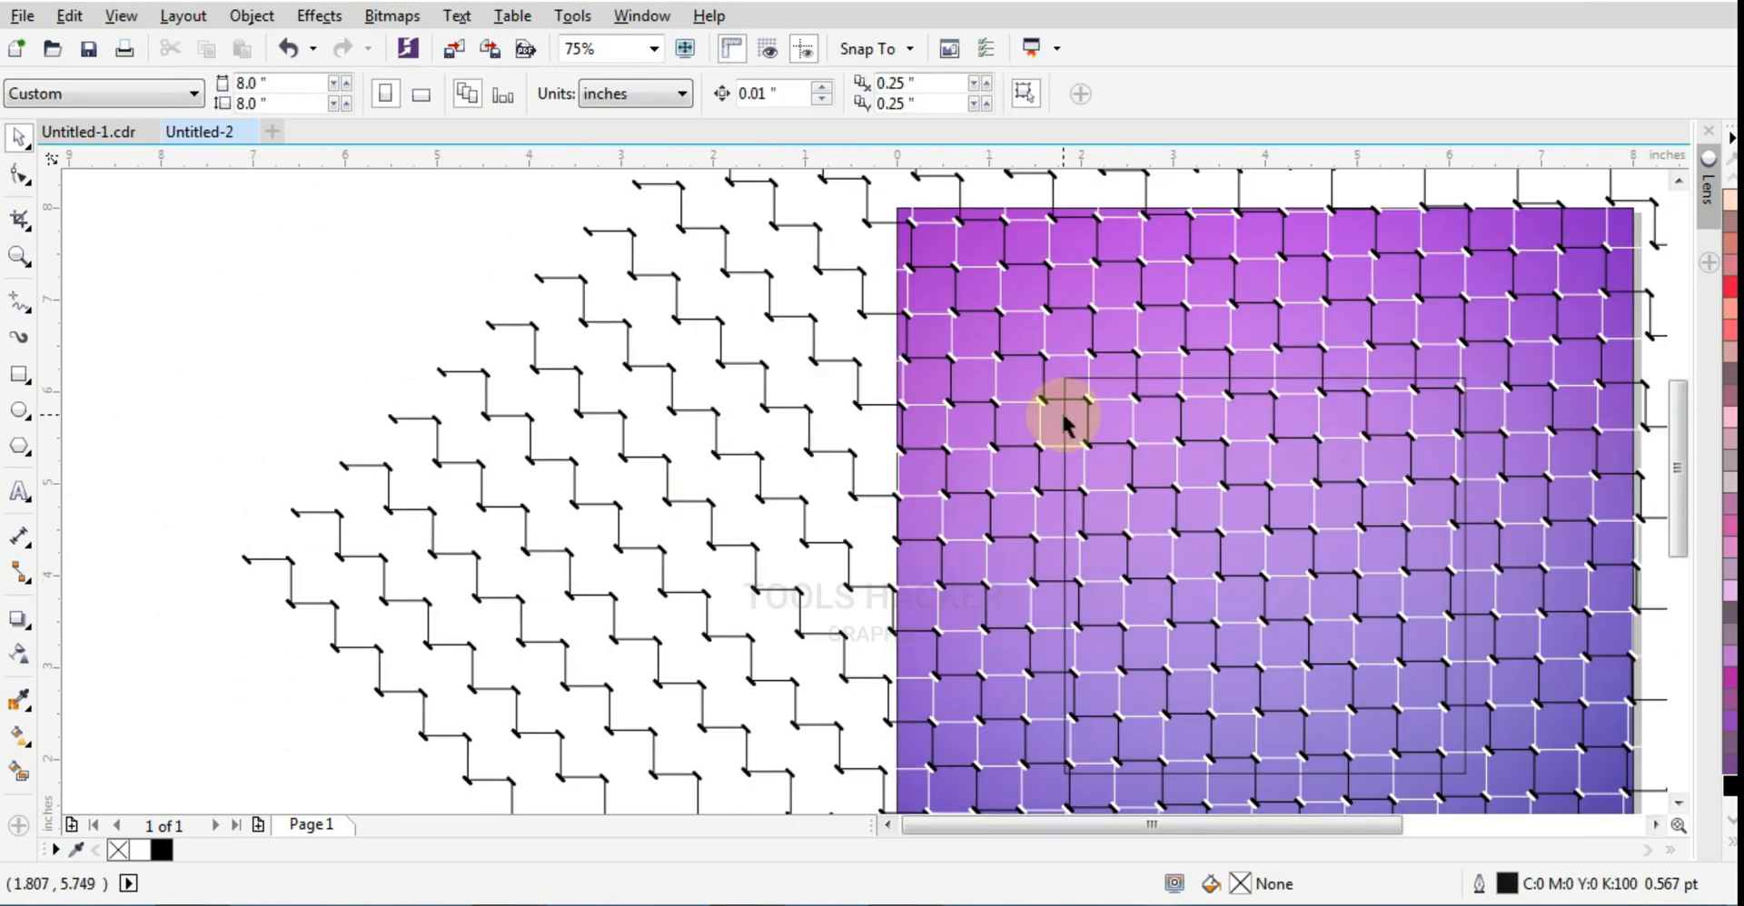
left_click(1065, 424)
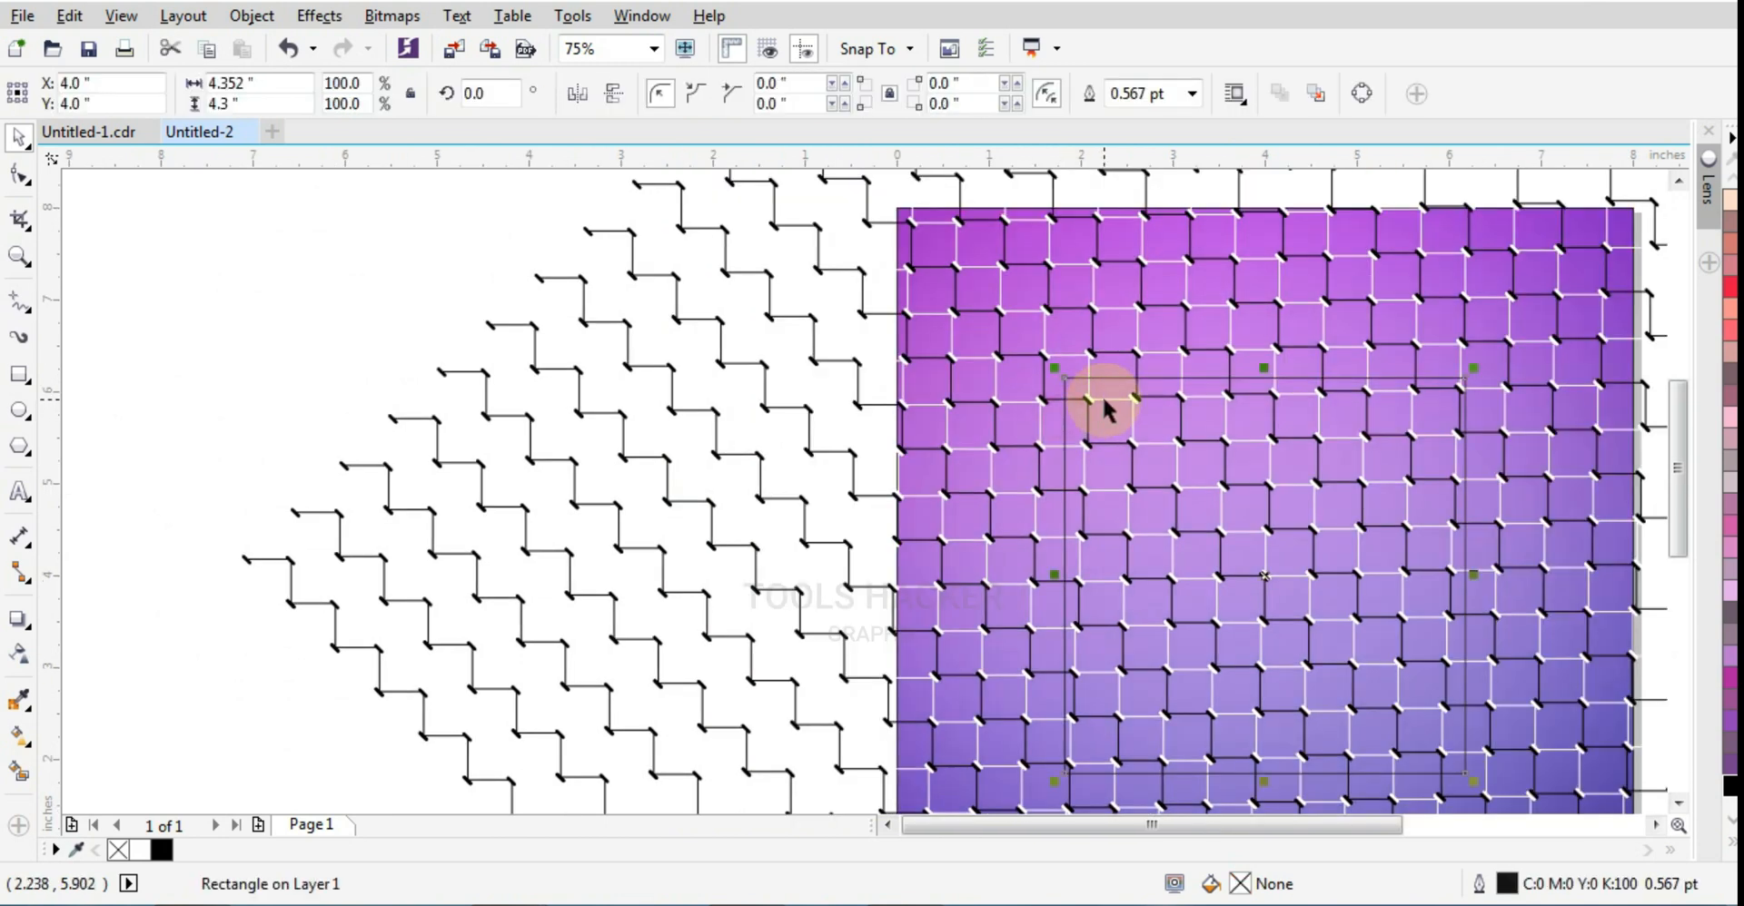
left_click_drag(1104, 399, 1104, 397)
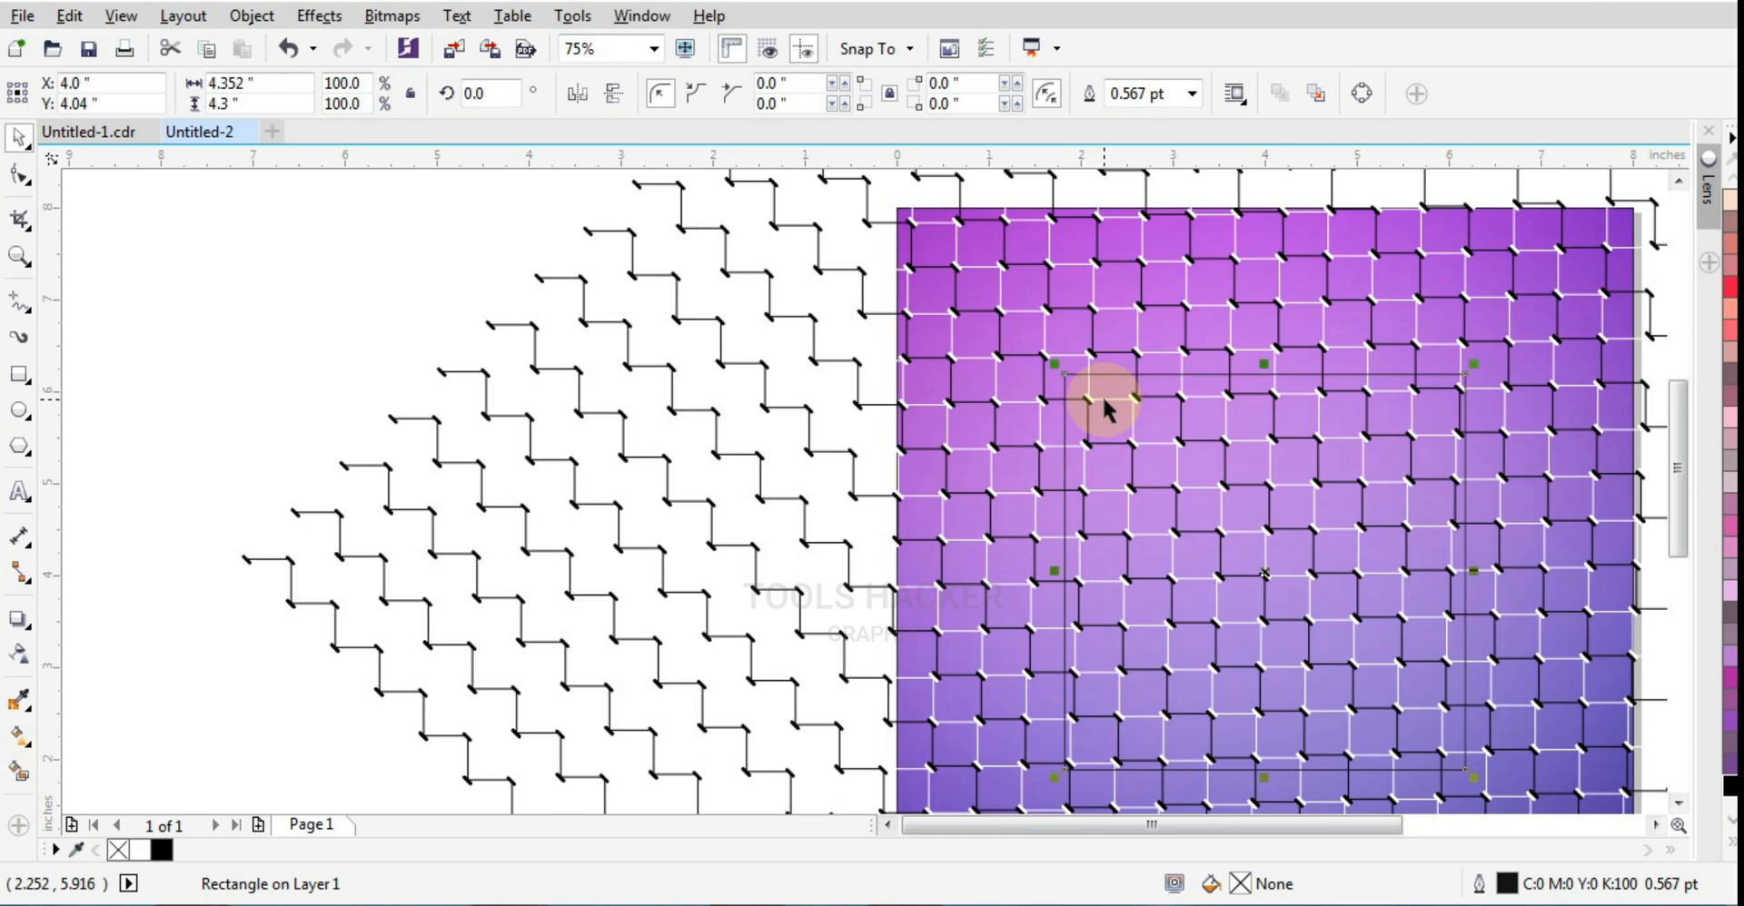
key("ctrl+z")
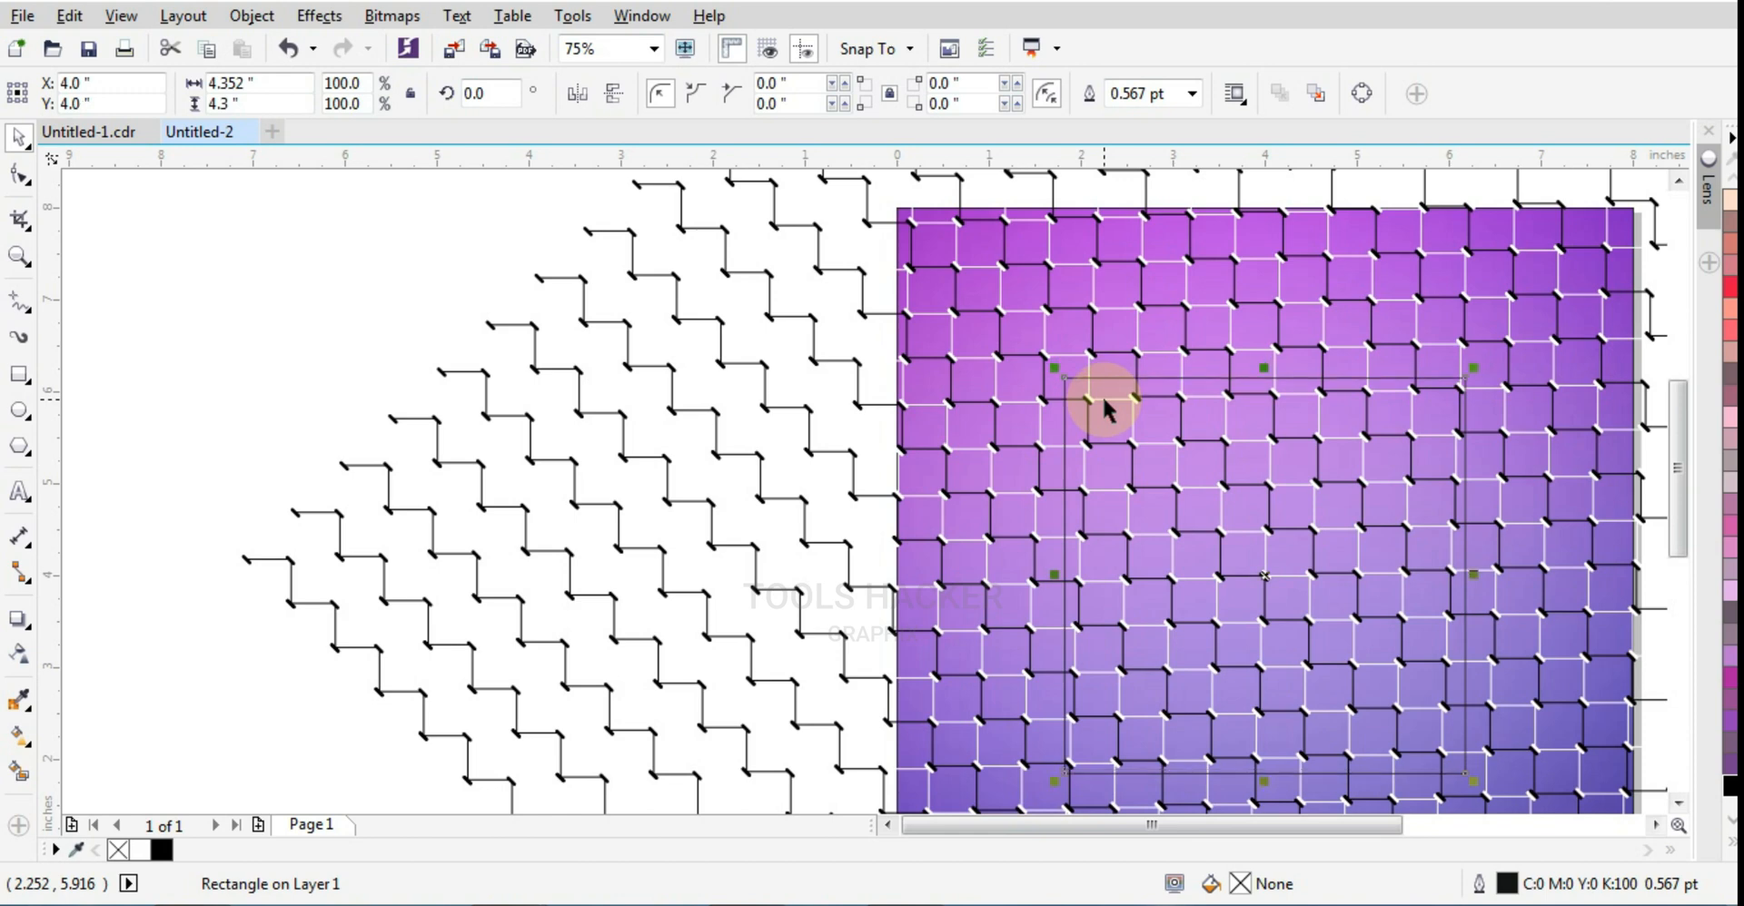
Step: Nudge the grouped pattern left and down to X 3.82, Y 3.98 inches
left_click(1231, 351)
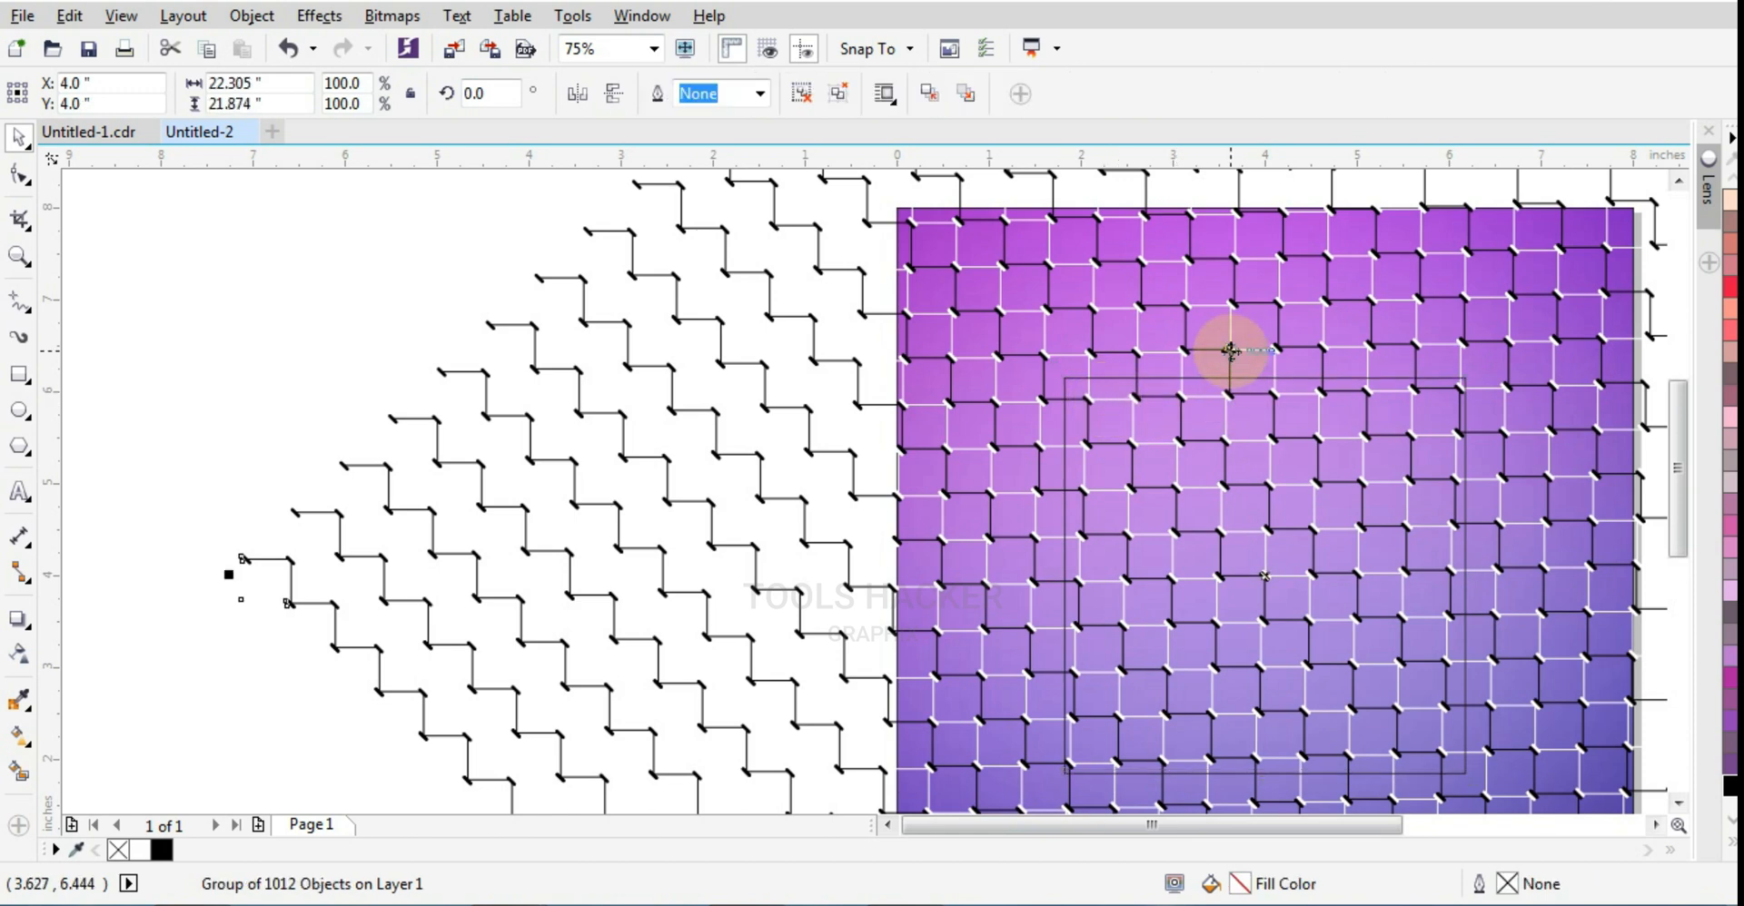
key("Down")
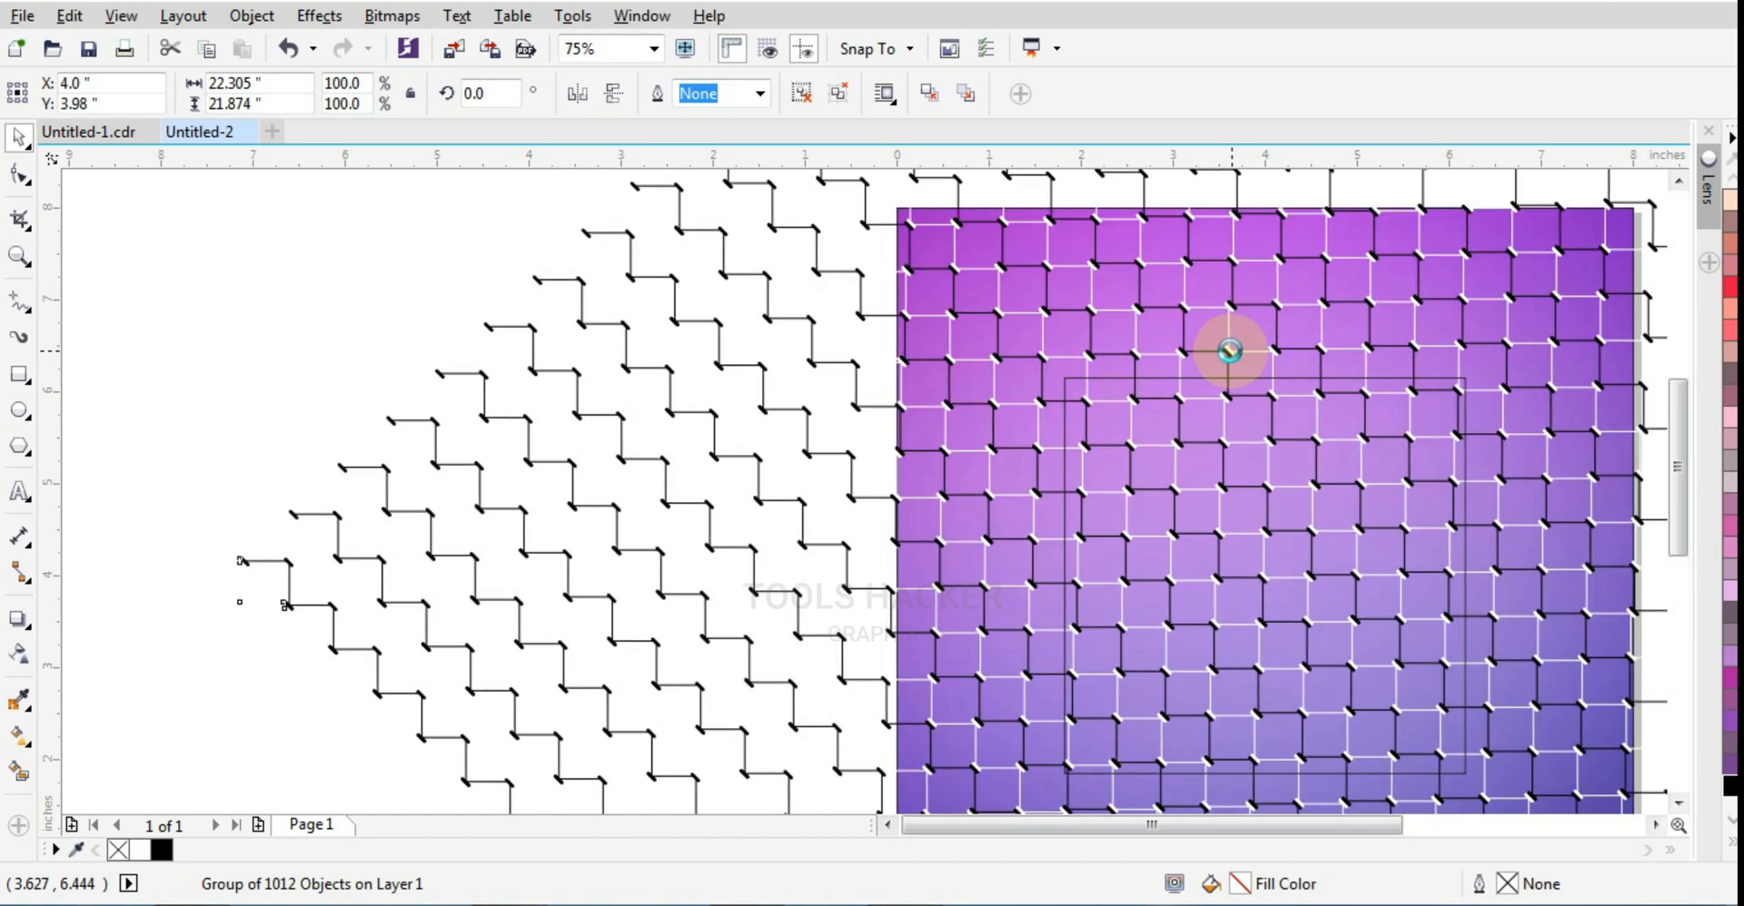
key("Left")
key("Left")
key("Left")
key("Left")
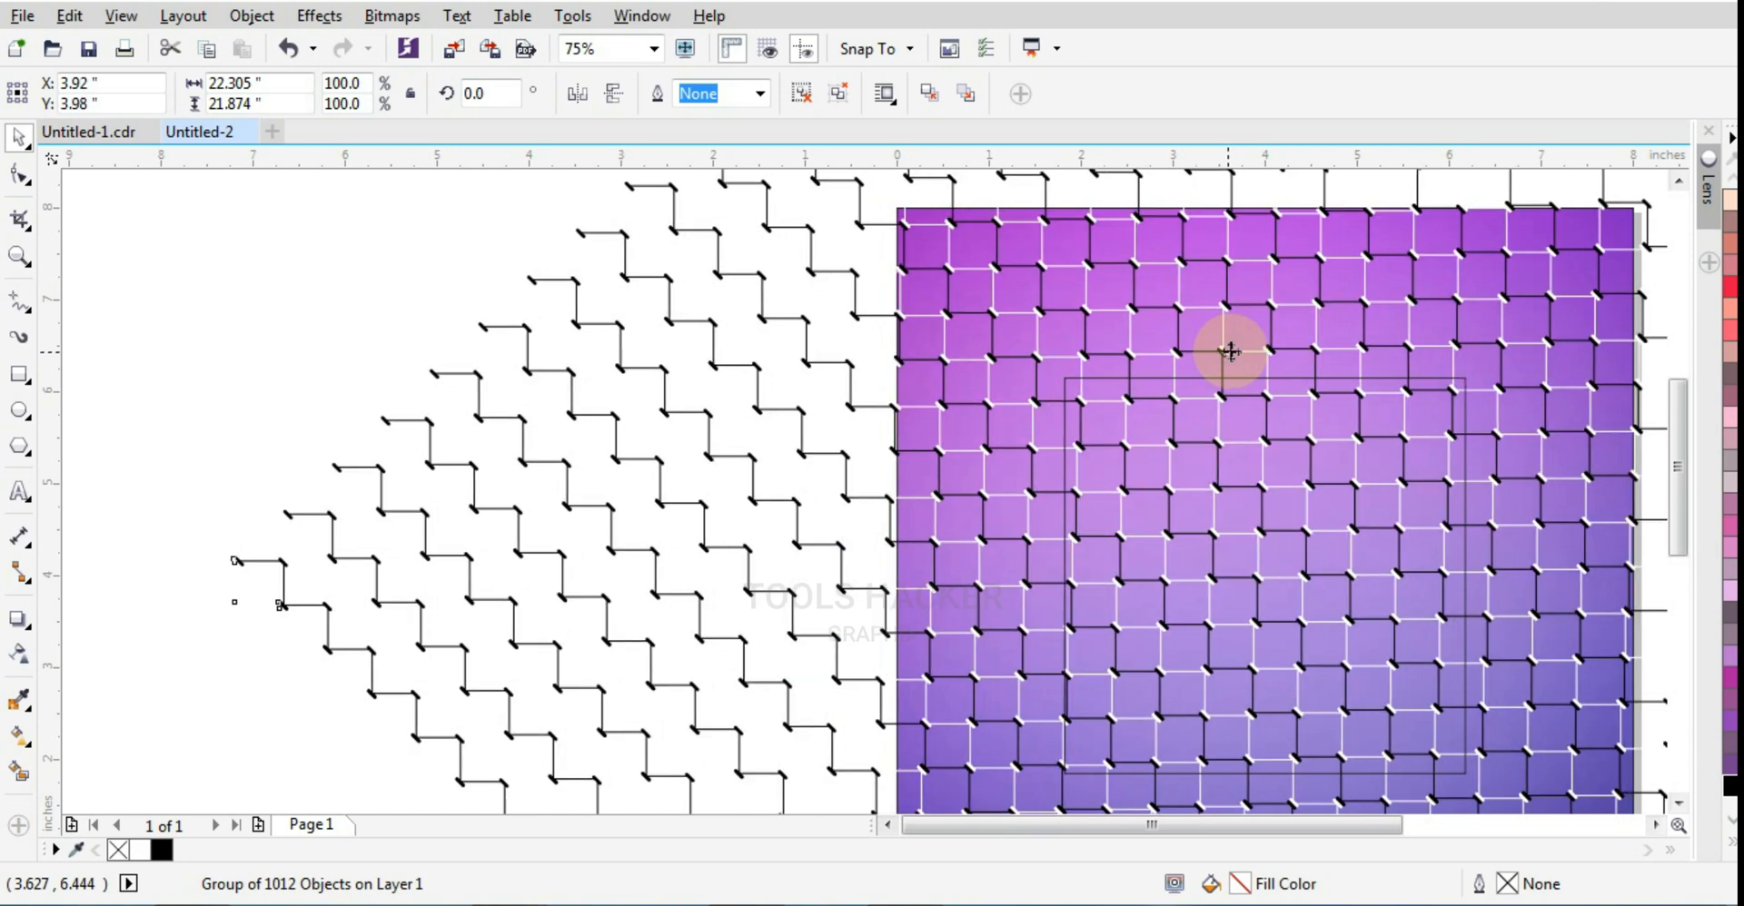
key("Left")
key("Left")
key("Left")
key("Left")
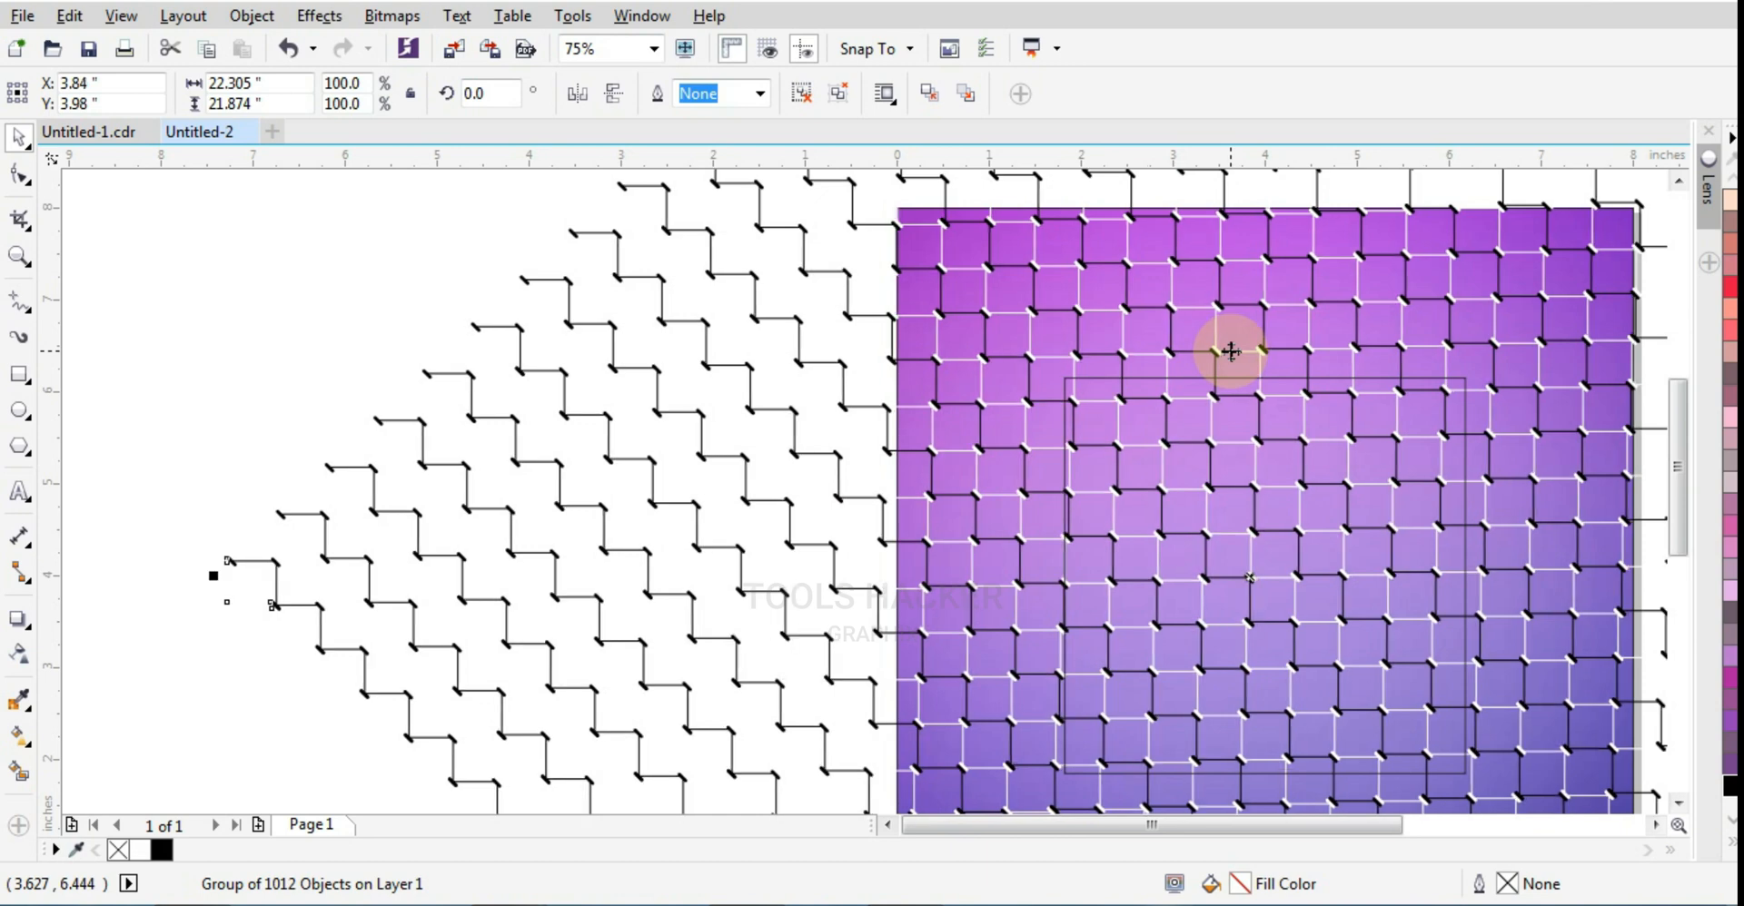
key("Left")
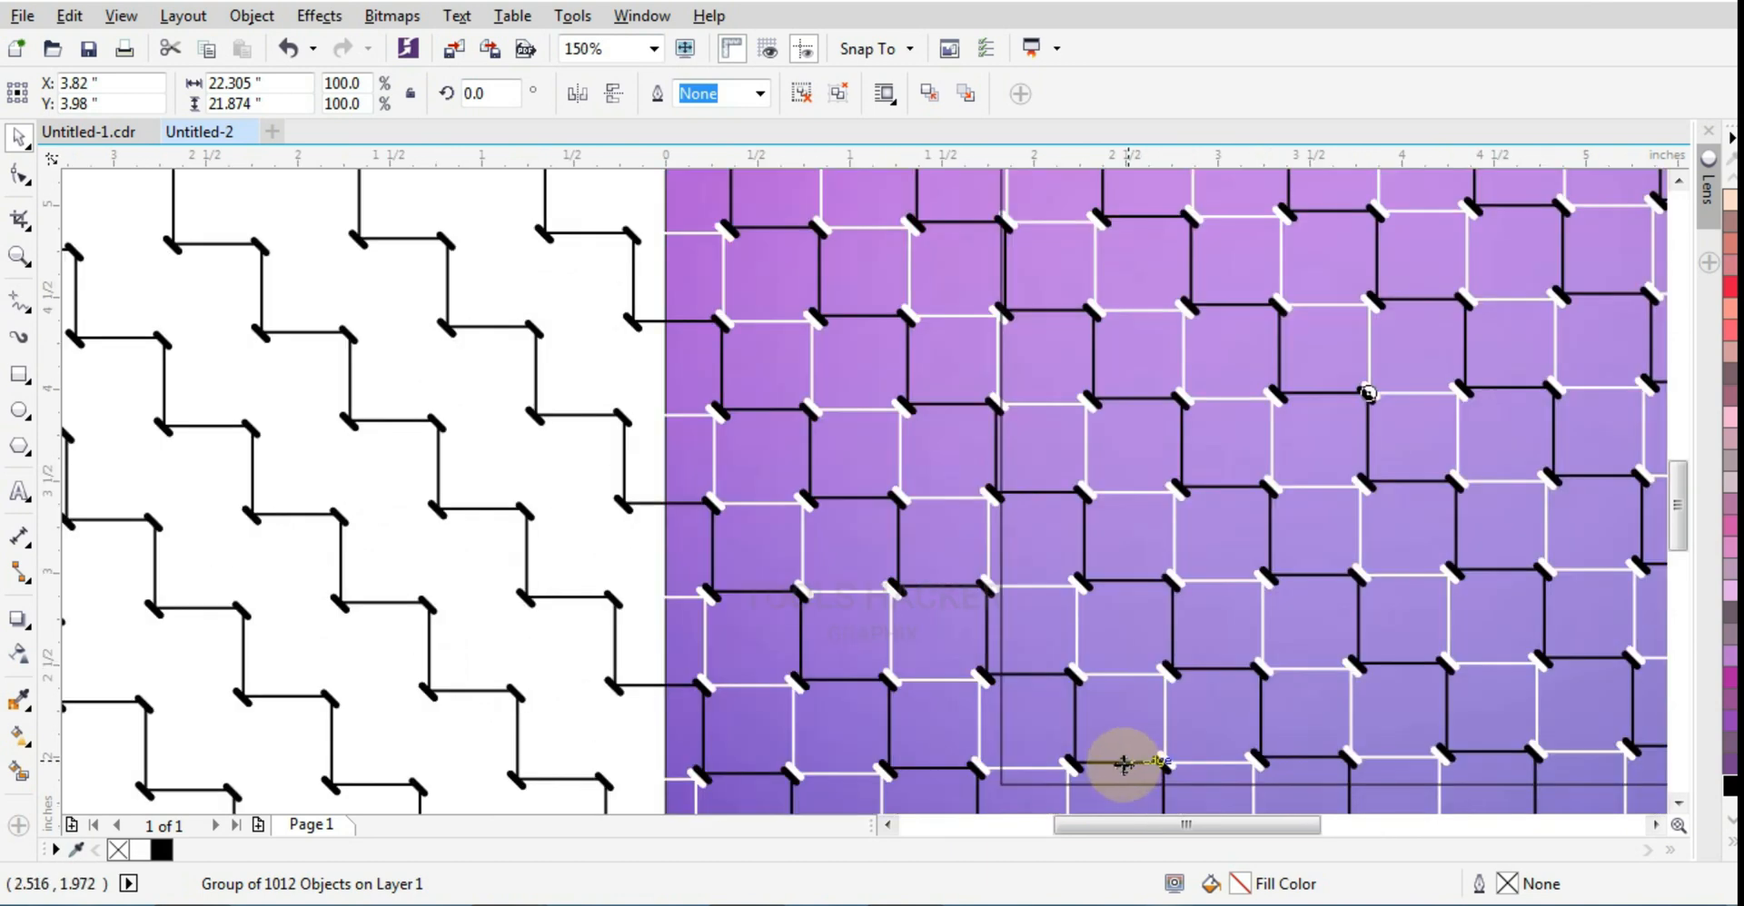
Step: Move the rectangle to about X 3.982, Y 4.268 inches so its edges sit near the pattern lines
scroll(1130, 766, "up", 2)
left_click(1019, 786)
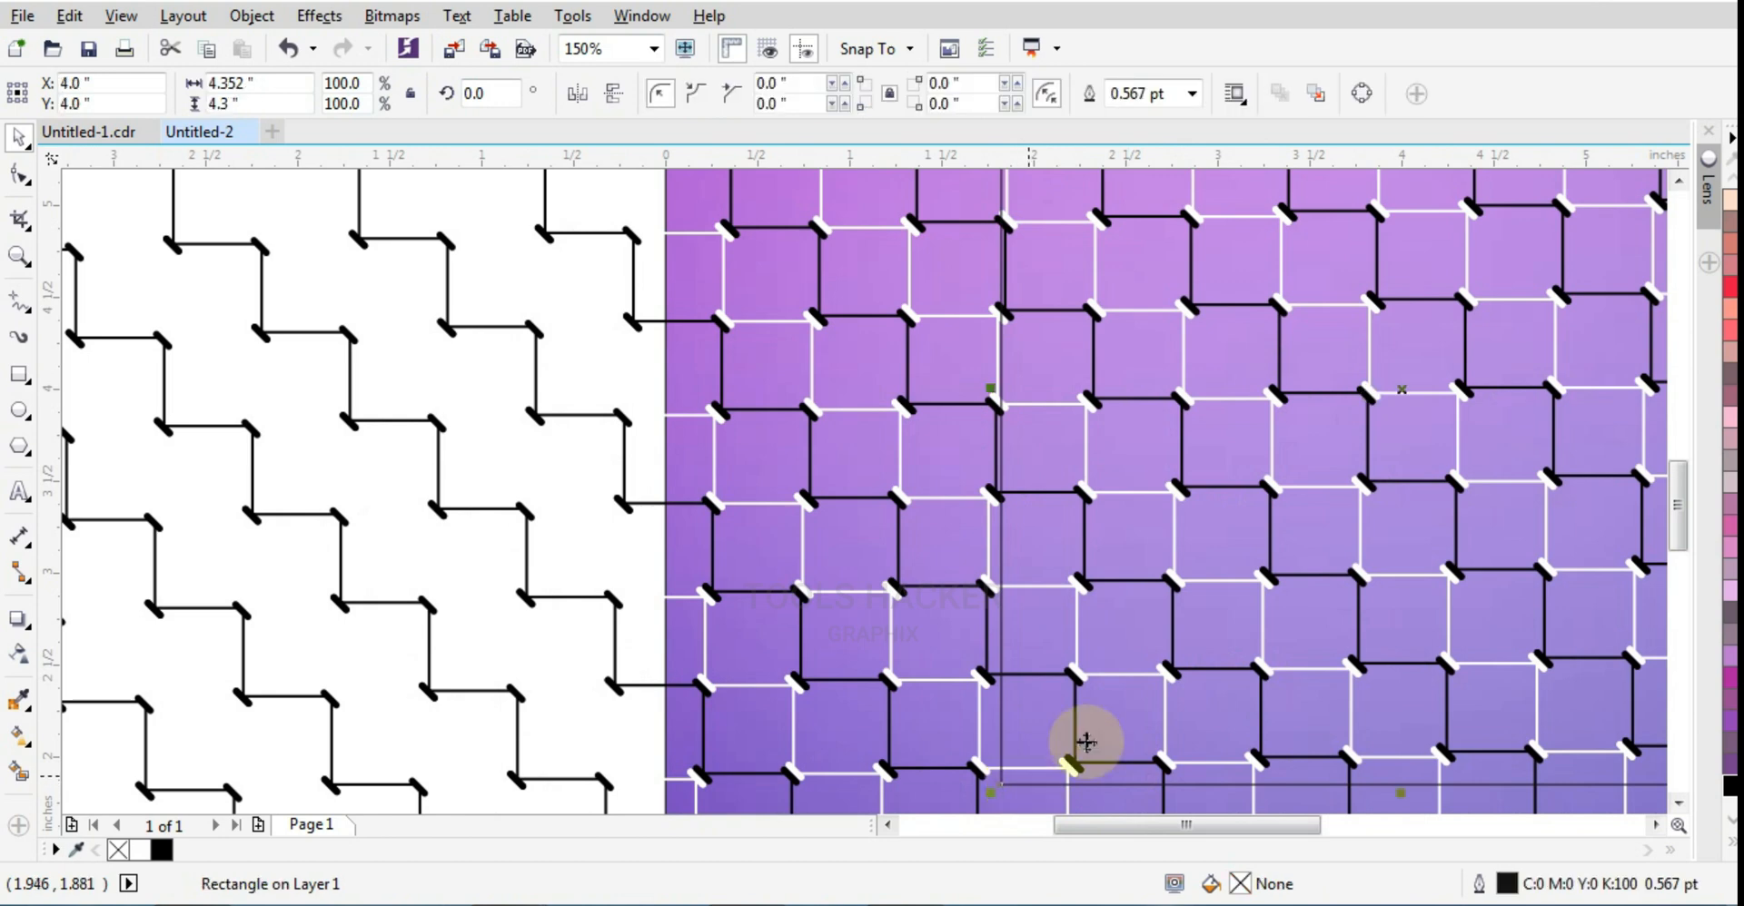
scroll(1004, 786, "up", 2)
left_click_drag(1004, 782, 970, 740)
scroll(1126, 688, "down", 4)
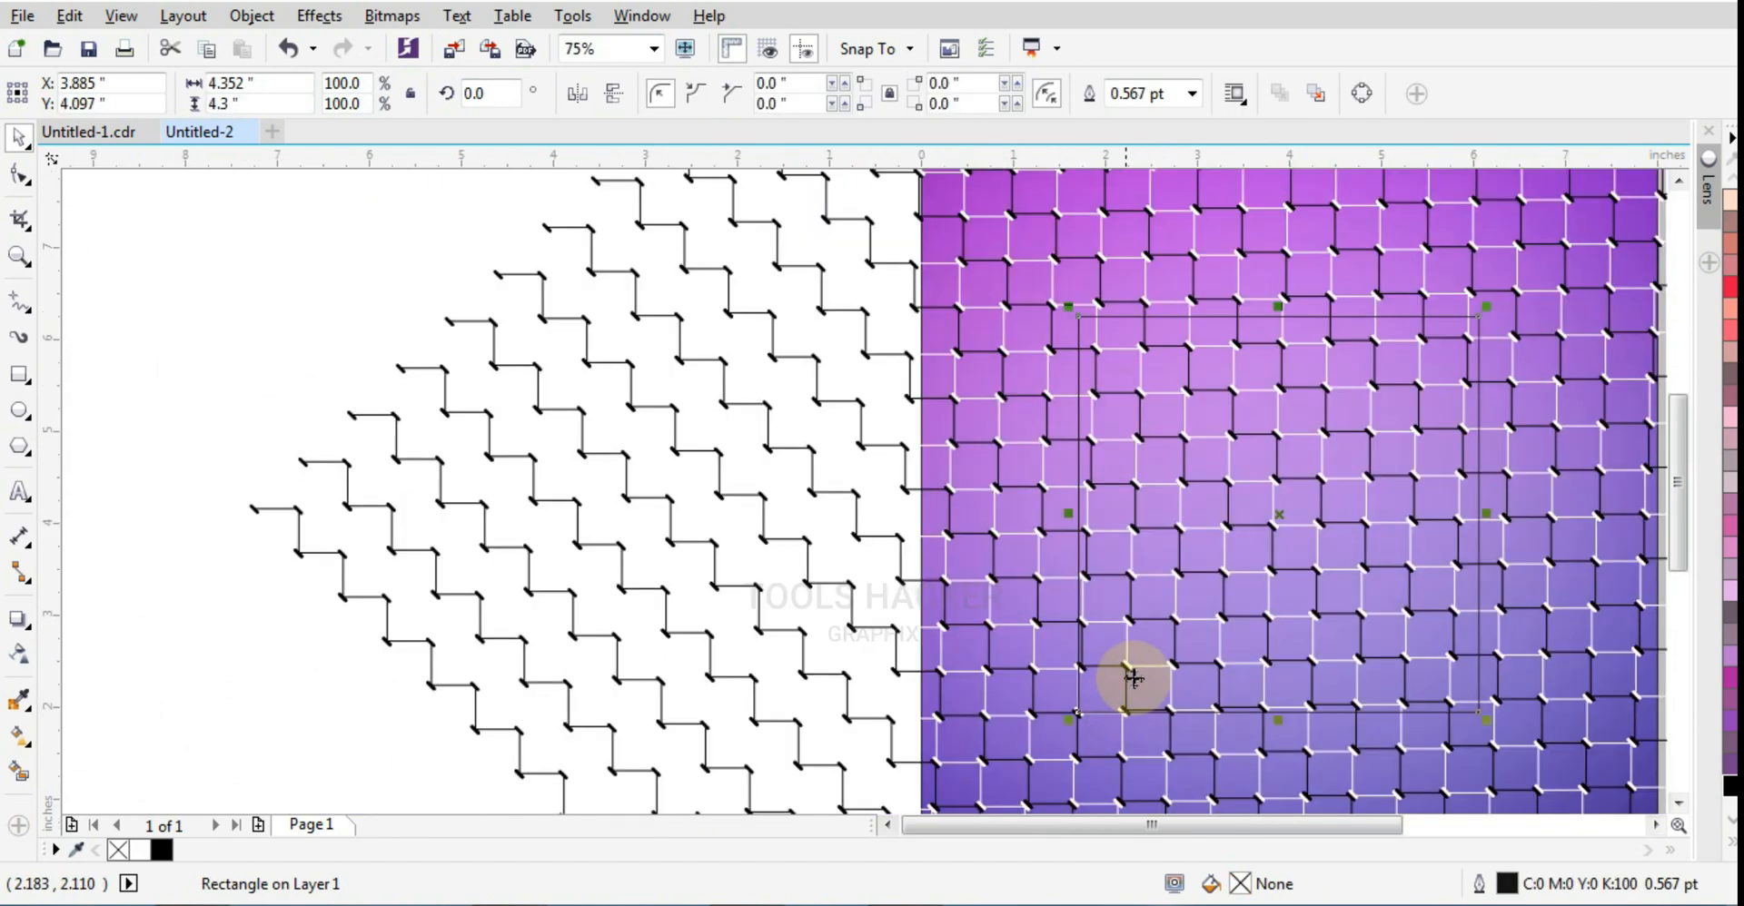
scroll(1498, 350, "up", 2)
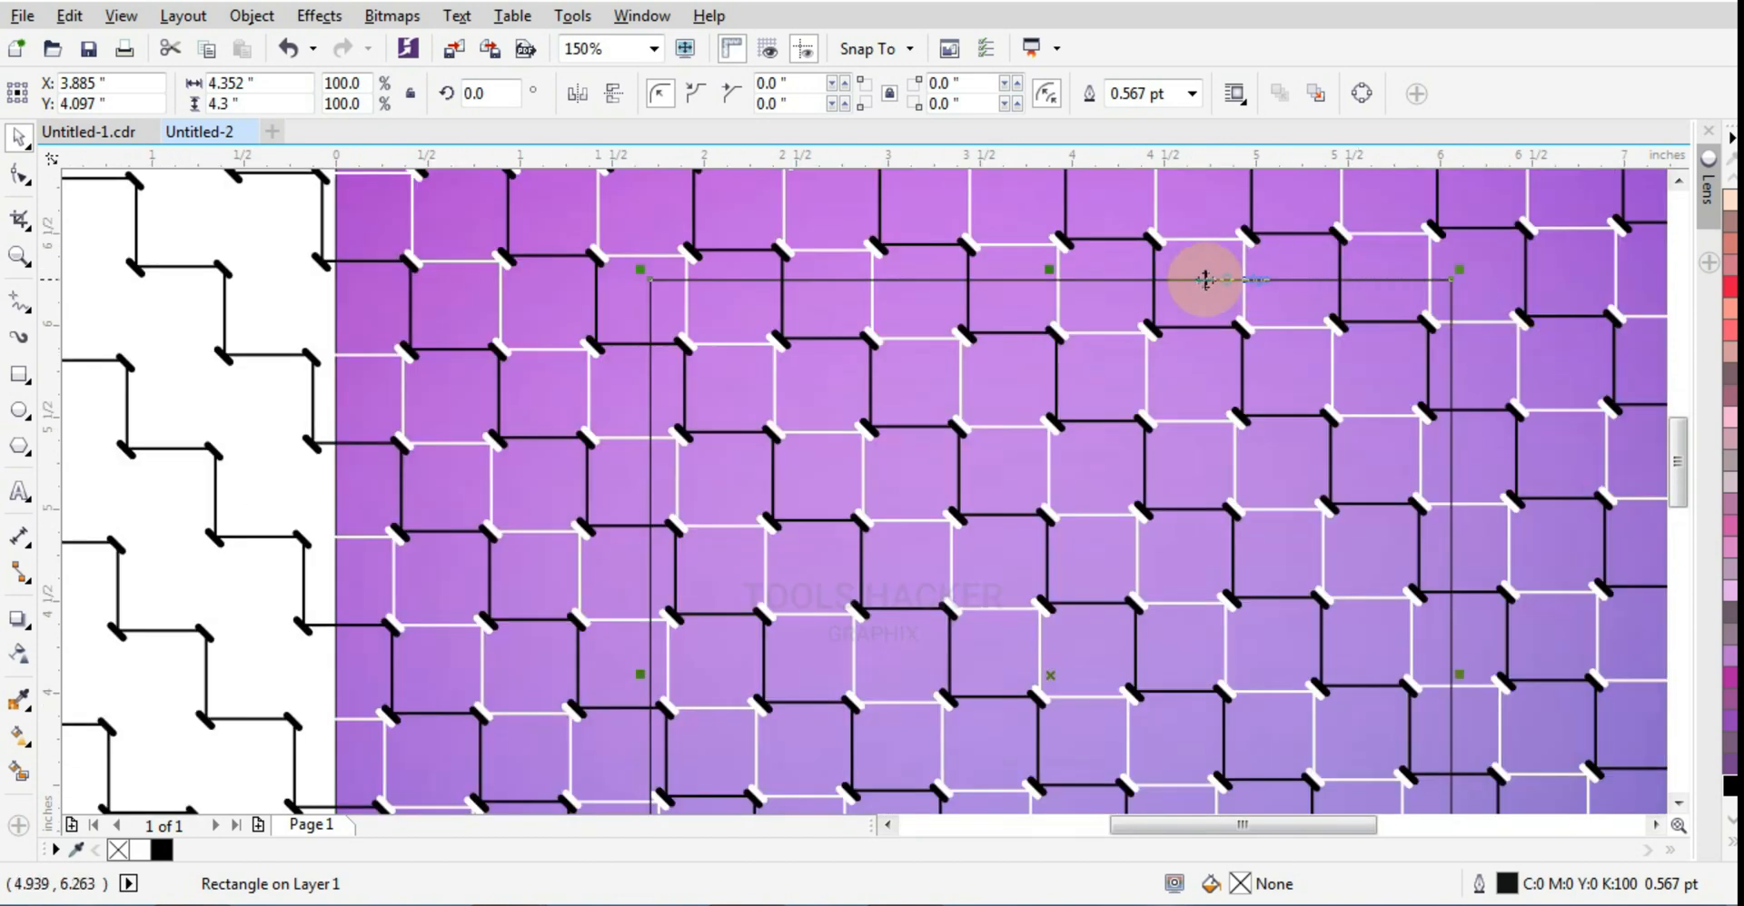
left_click_drag(1056, 280, 1061, 243)
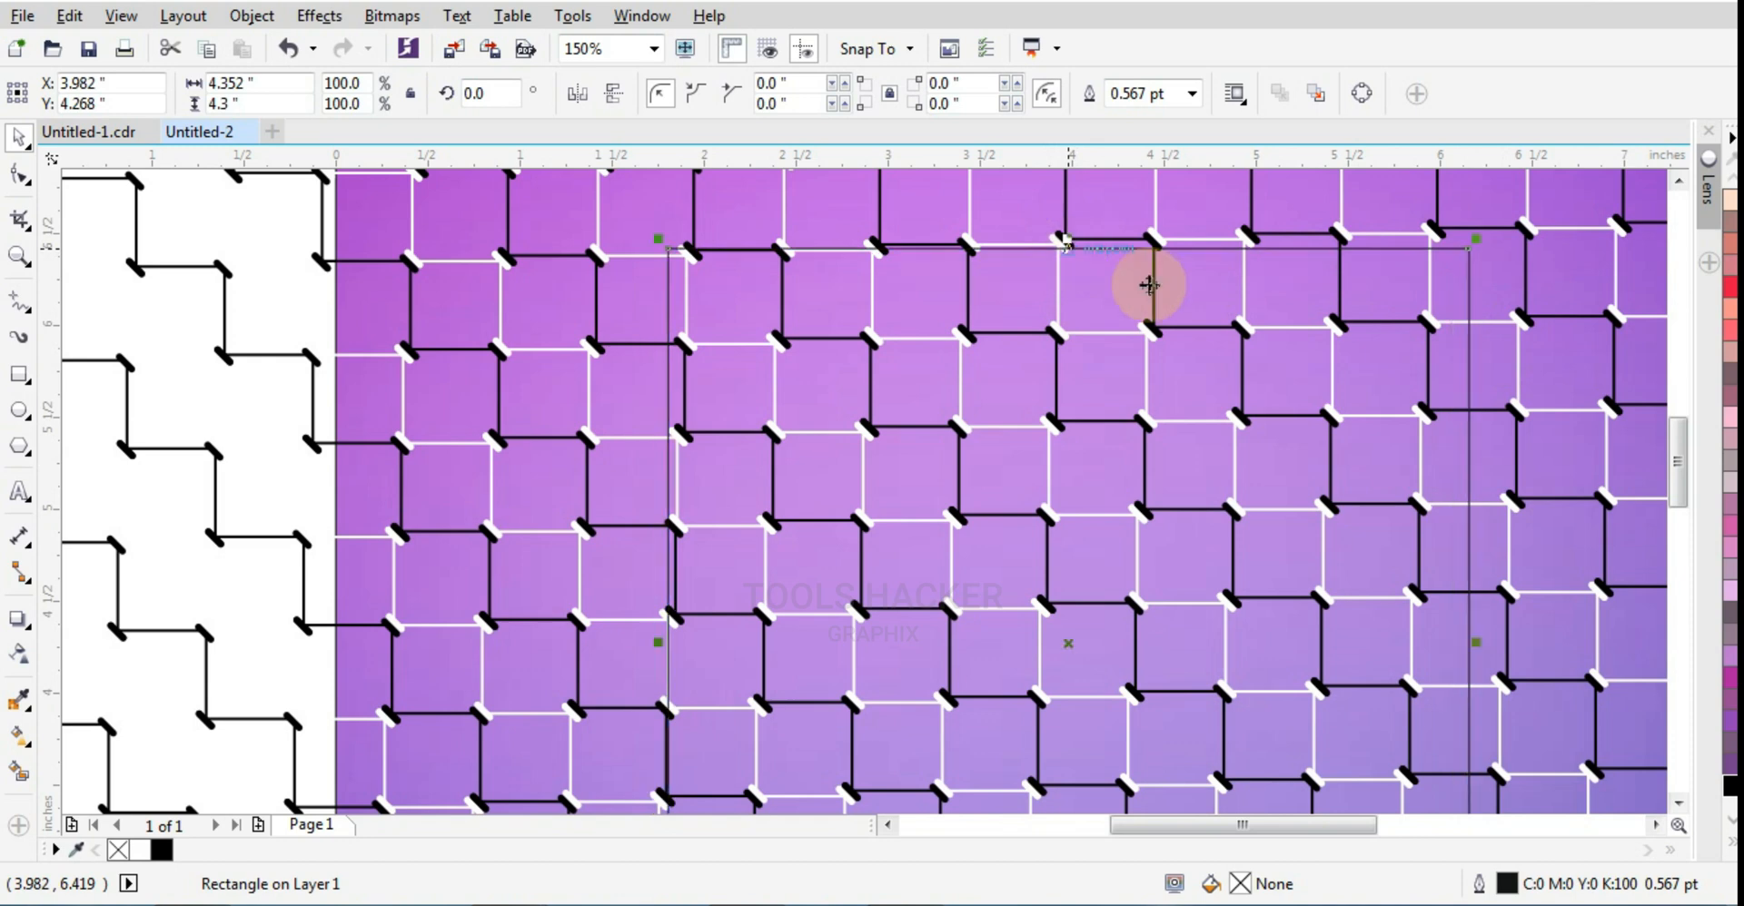
scroll(1456, 436, "down", 2)
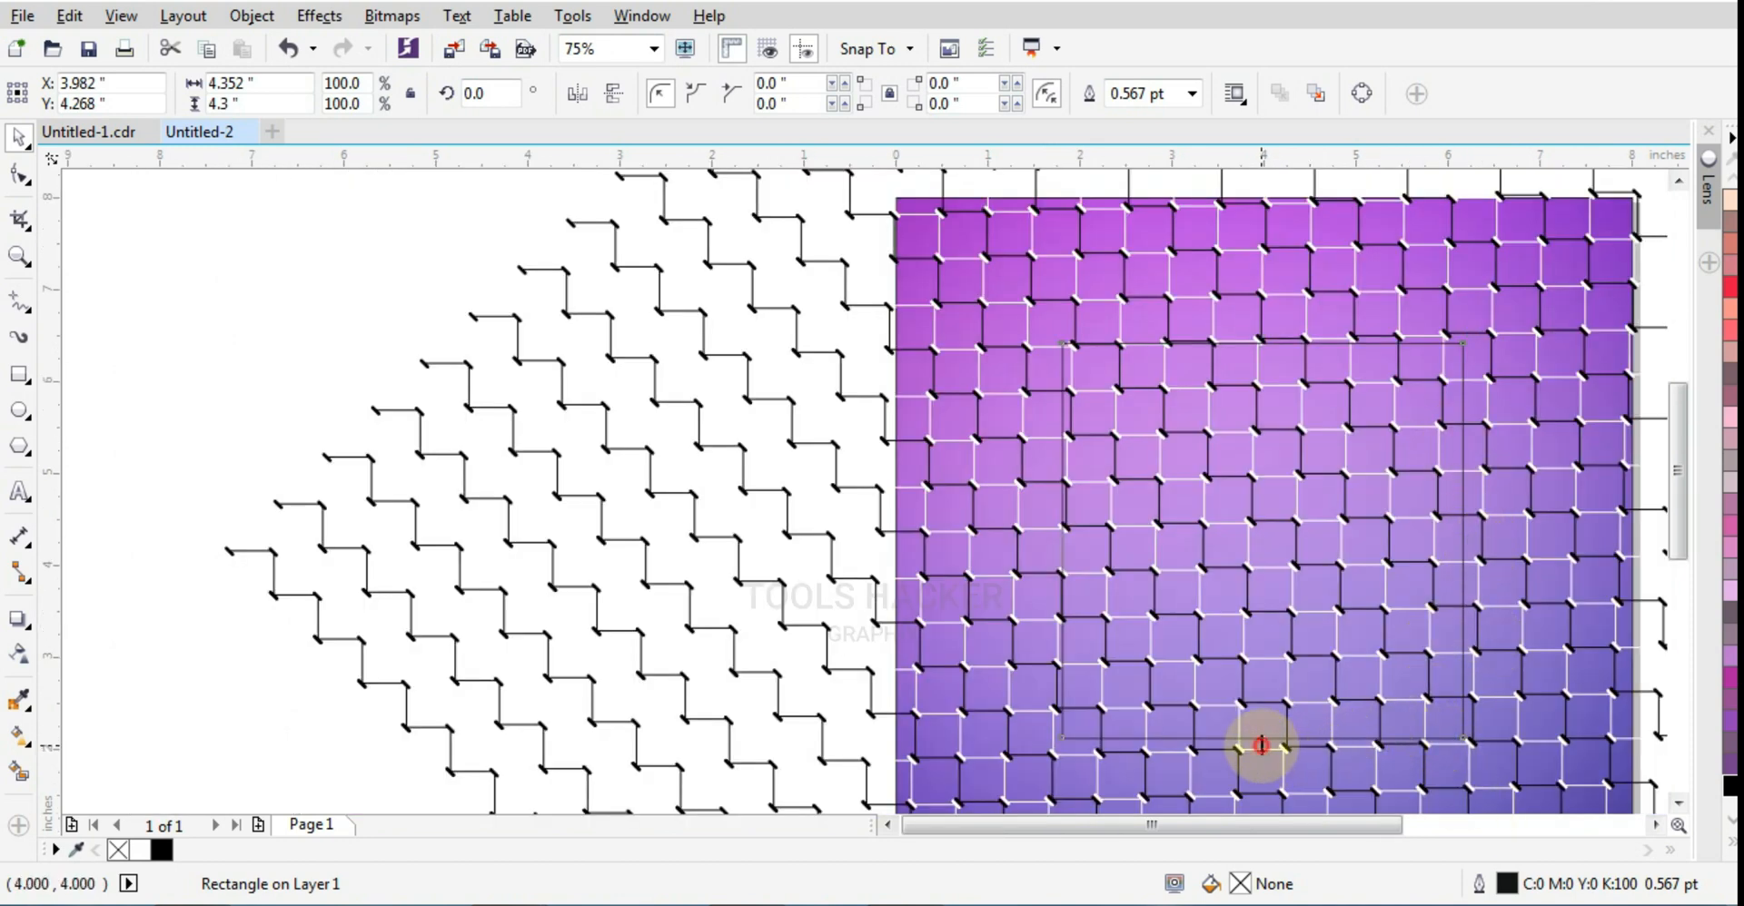
Step: Stretch the rectangle to about 4.583 inches wide and 4.482 inches high to match the pattern lines
mouse_move(1261, 746)
left_mouse_down()
mouse_move(1262, 767)
mouse_move(1270, 750)
left_mouse_up()
scroll(1263, 765, "up", 2)
scroll(1270, 749, "down", 2)
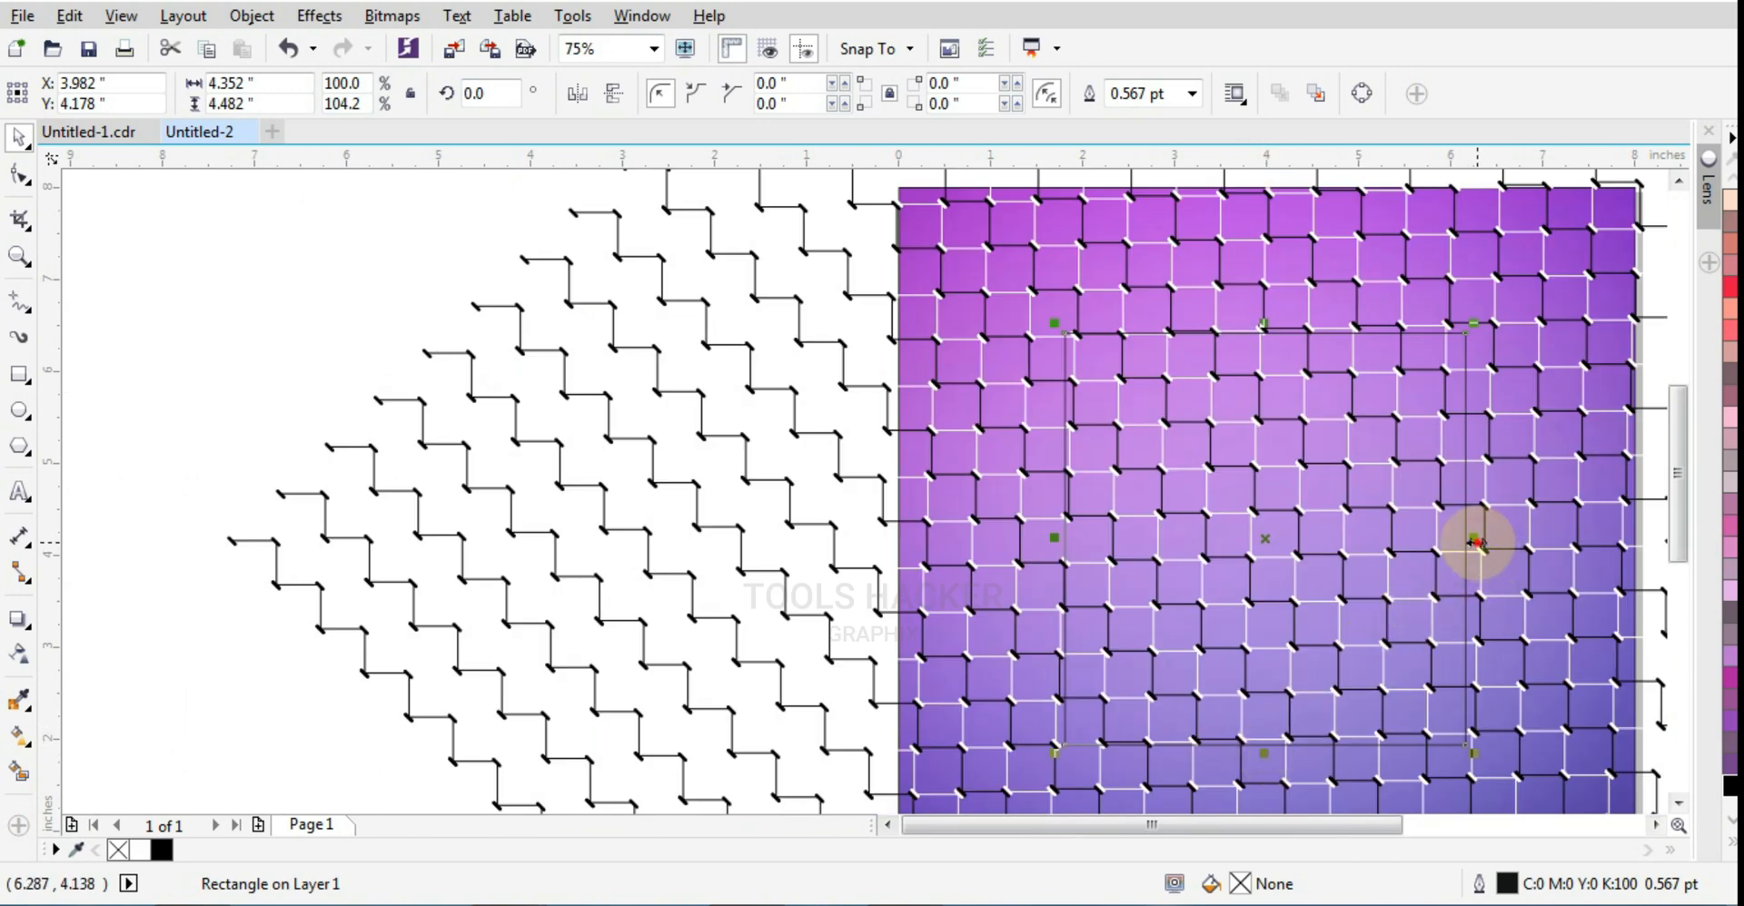
left_click_drag(1475, 542, 1500, 549)
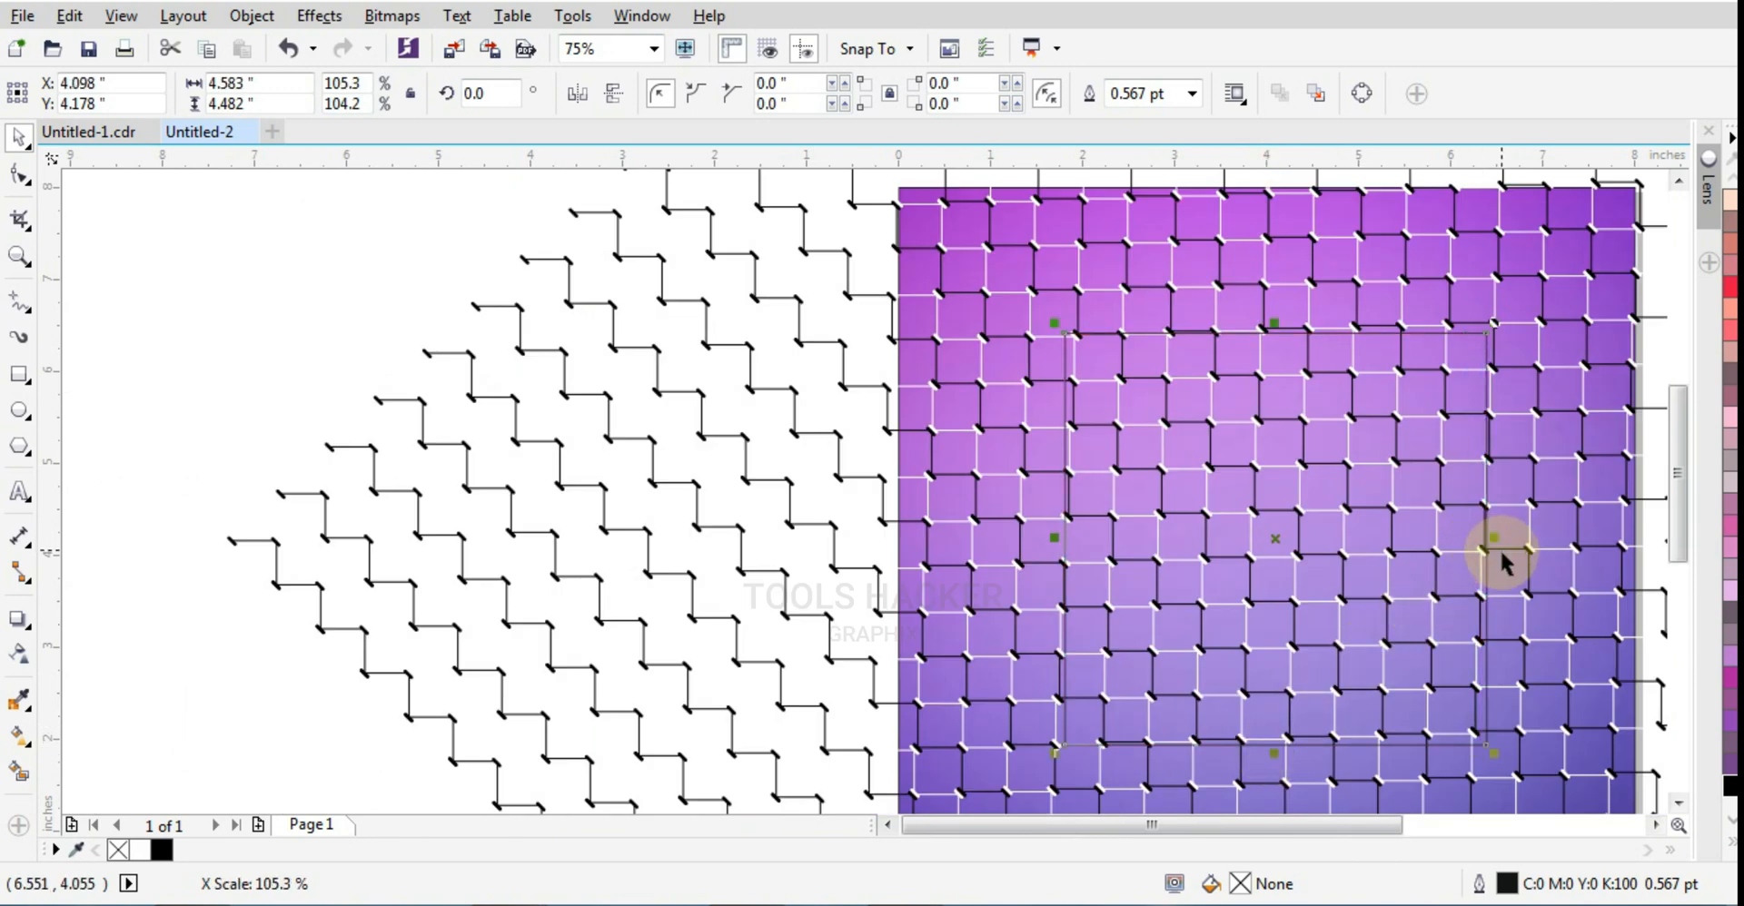
Step: Skew the rectangle's edges by about 1.44 degrees to follow the pattern's tilt and center it on the page
left_click(1483, 570)
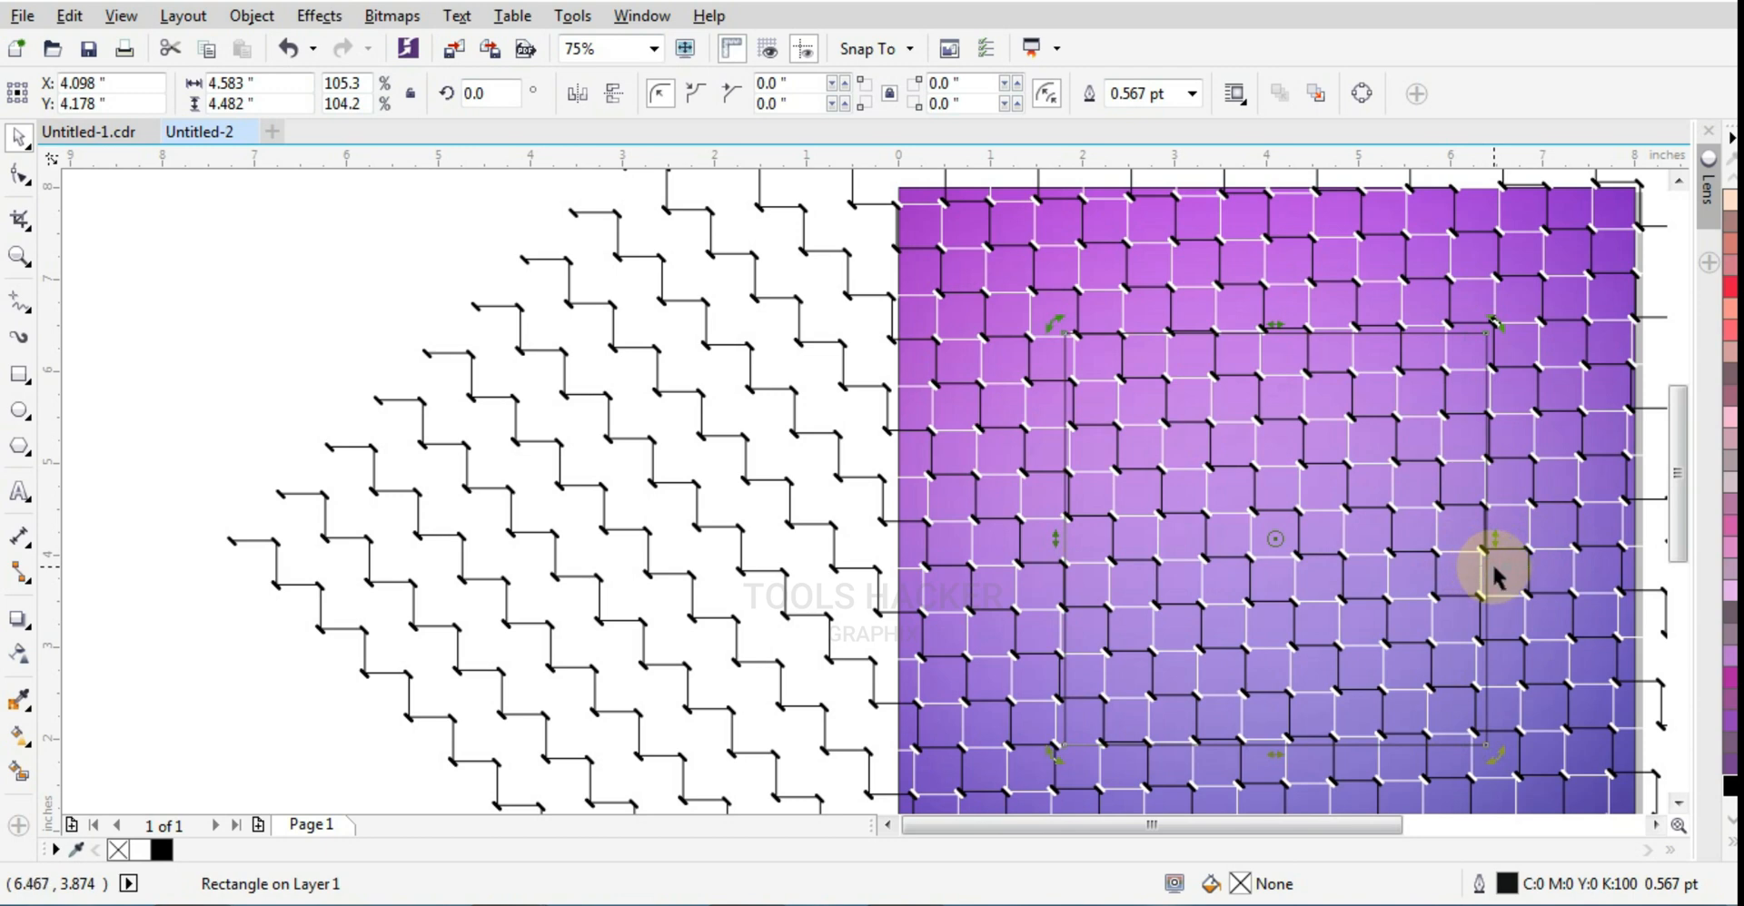
left_click_drag(1492, 545, 1487, 534)
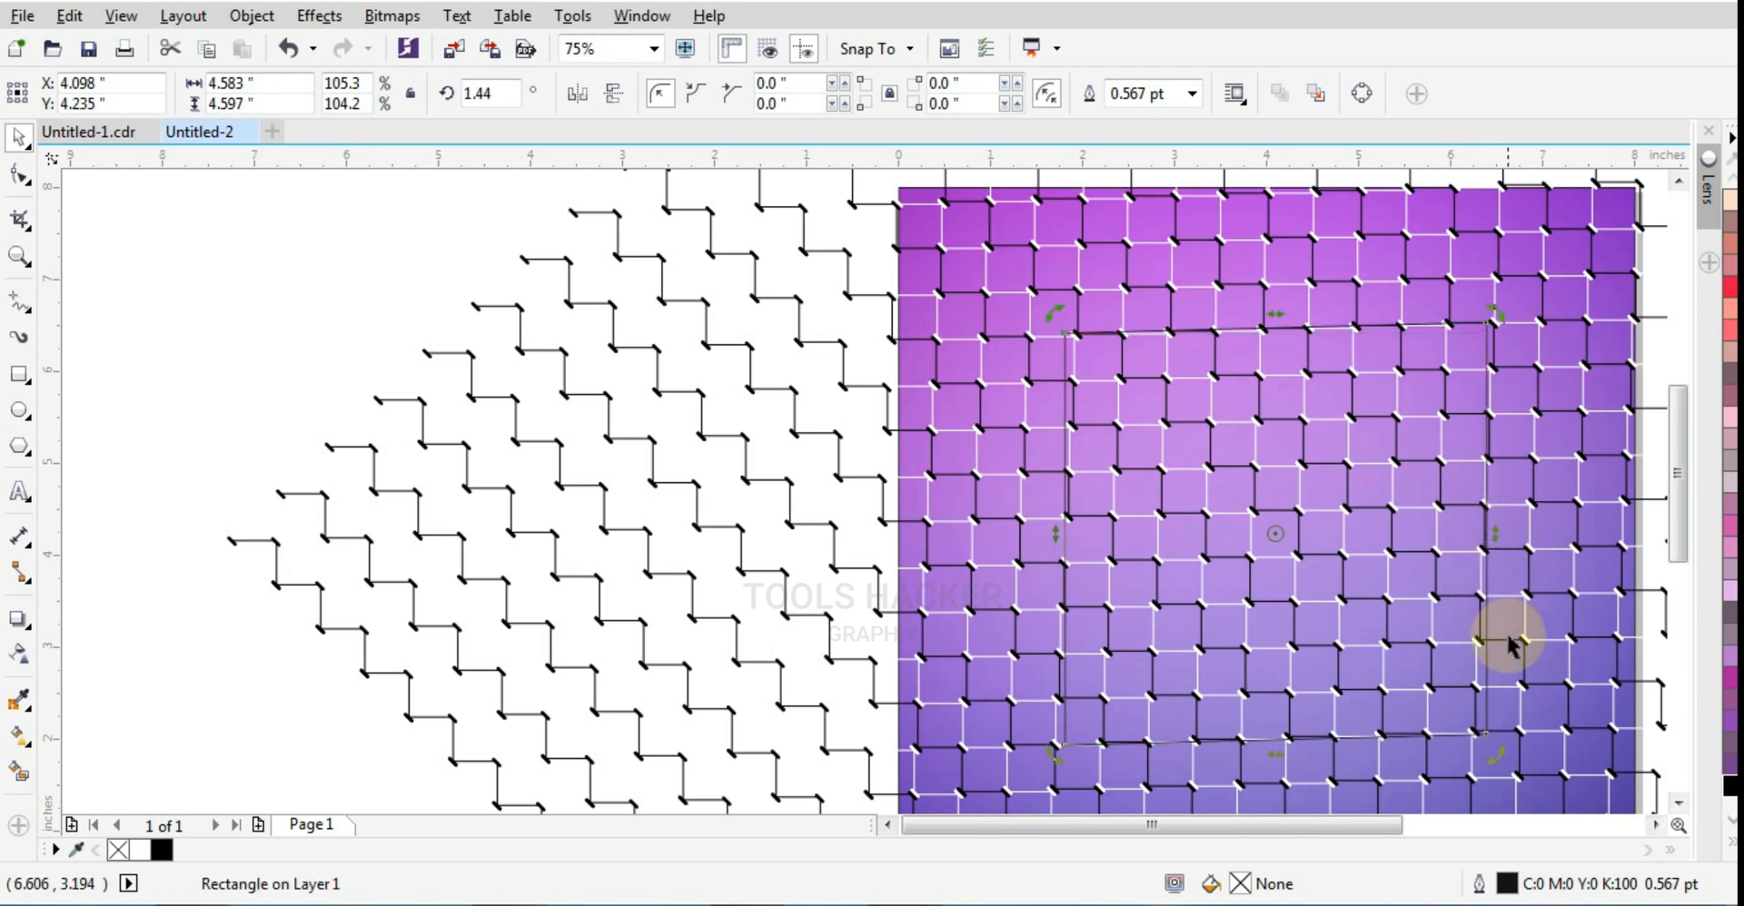
scroll(1480, 760, "up", 2)
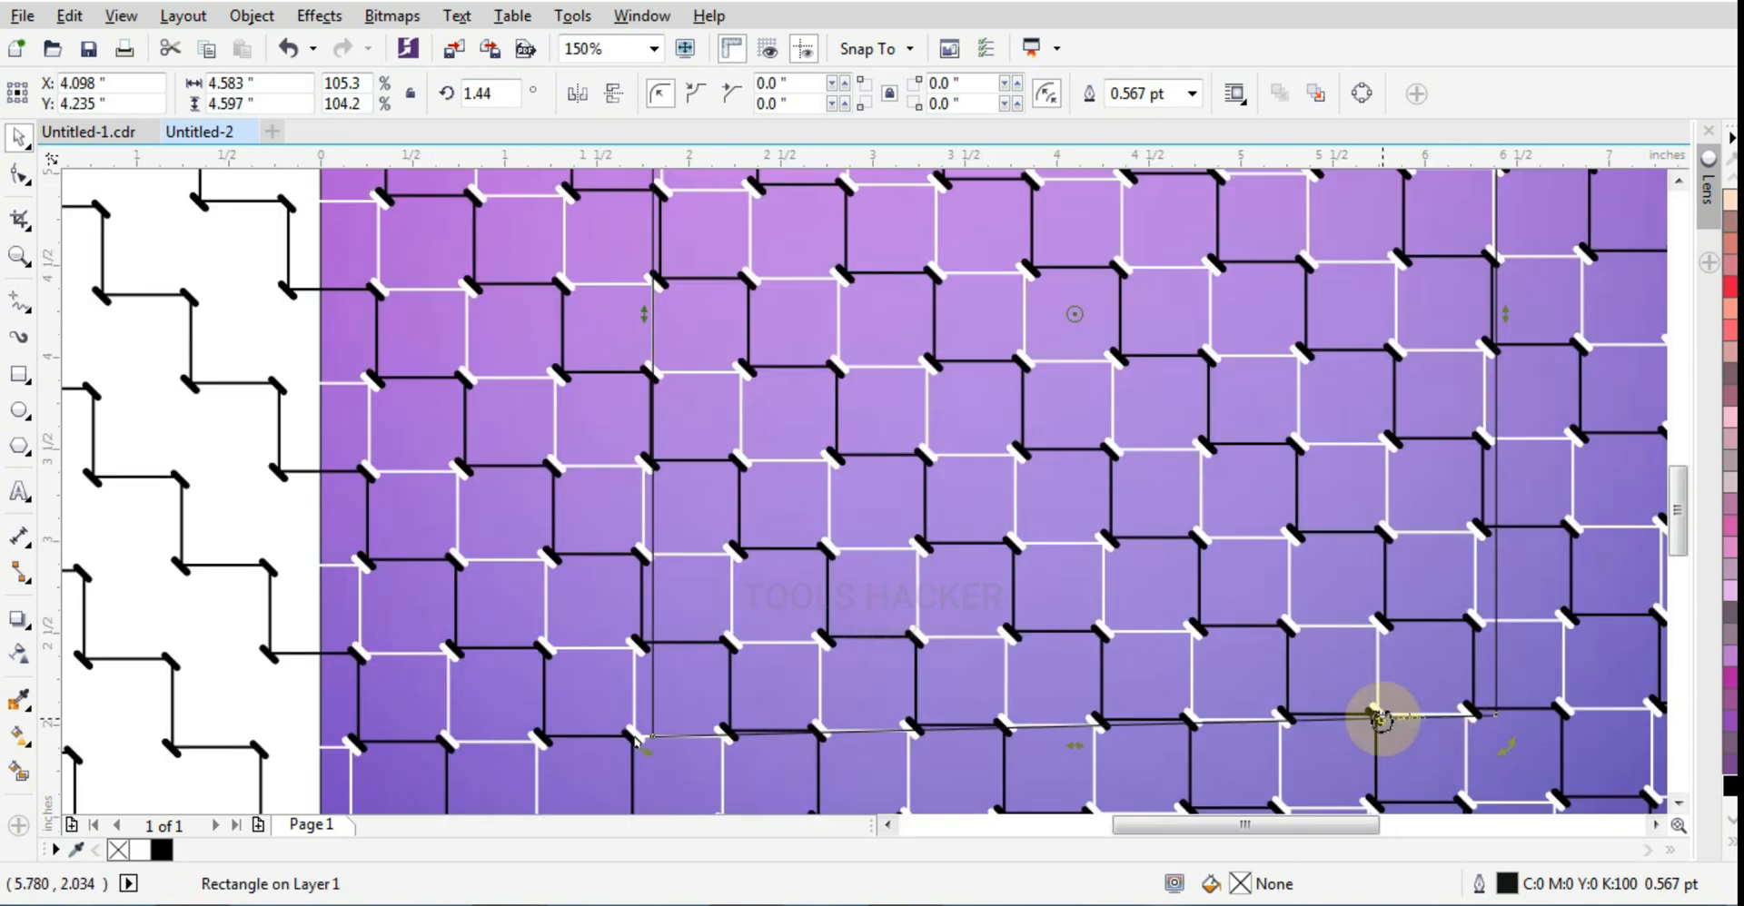
left_click_drag(1077, 751, 1064, 737)
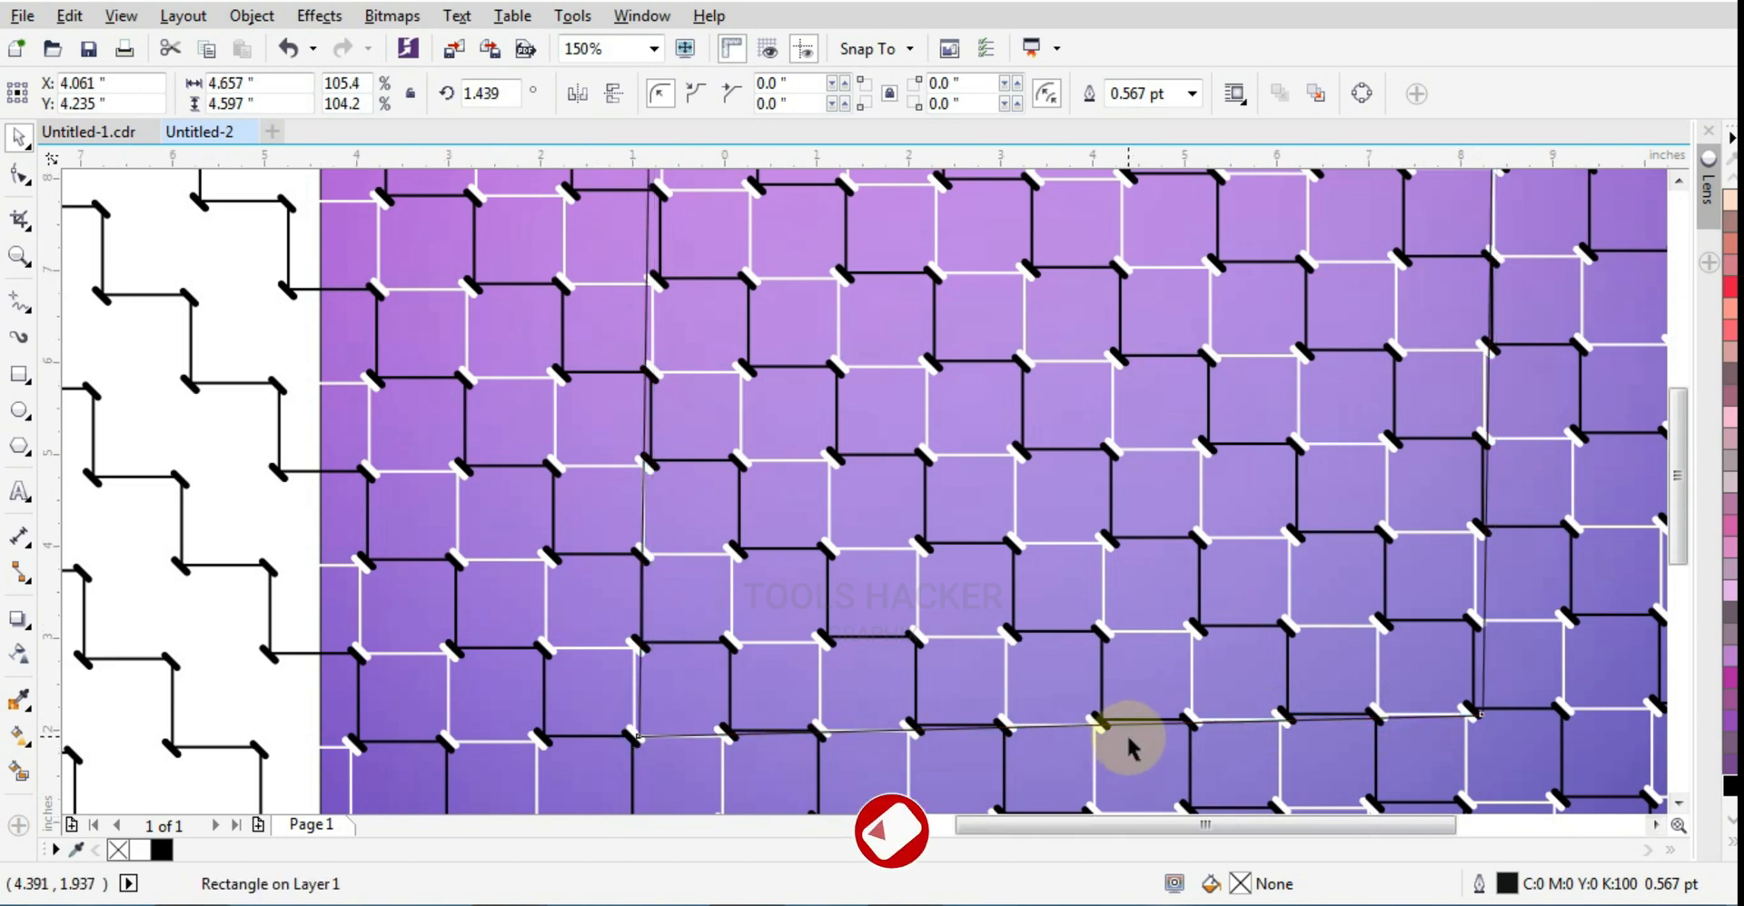
scroll(1117, 737, "down", 2)
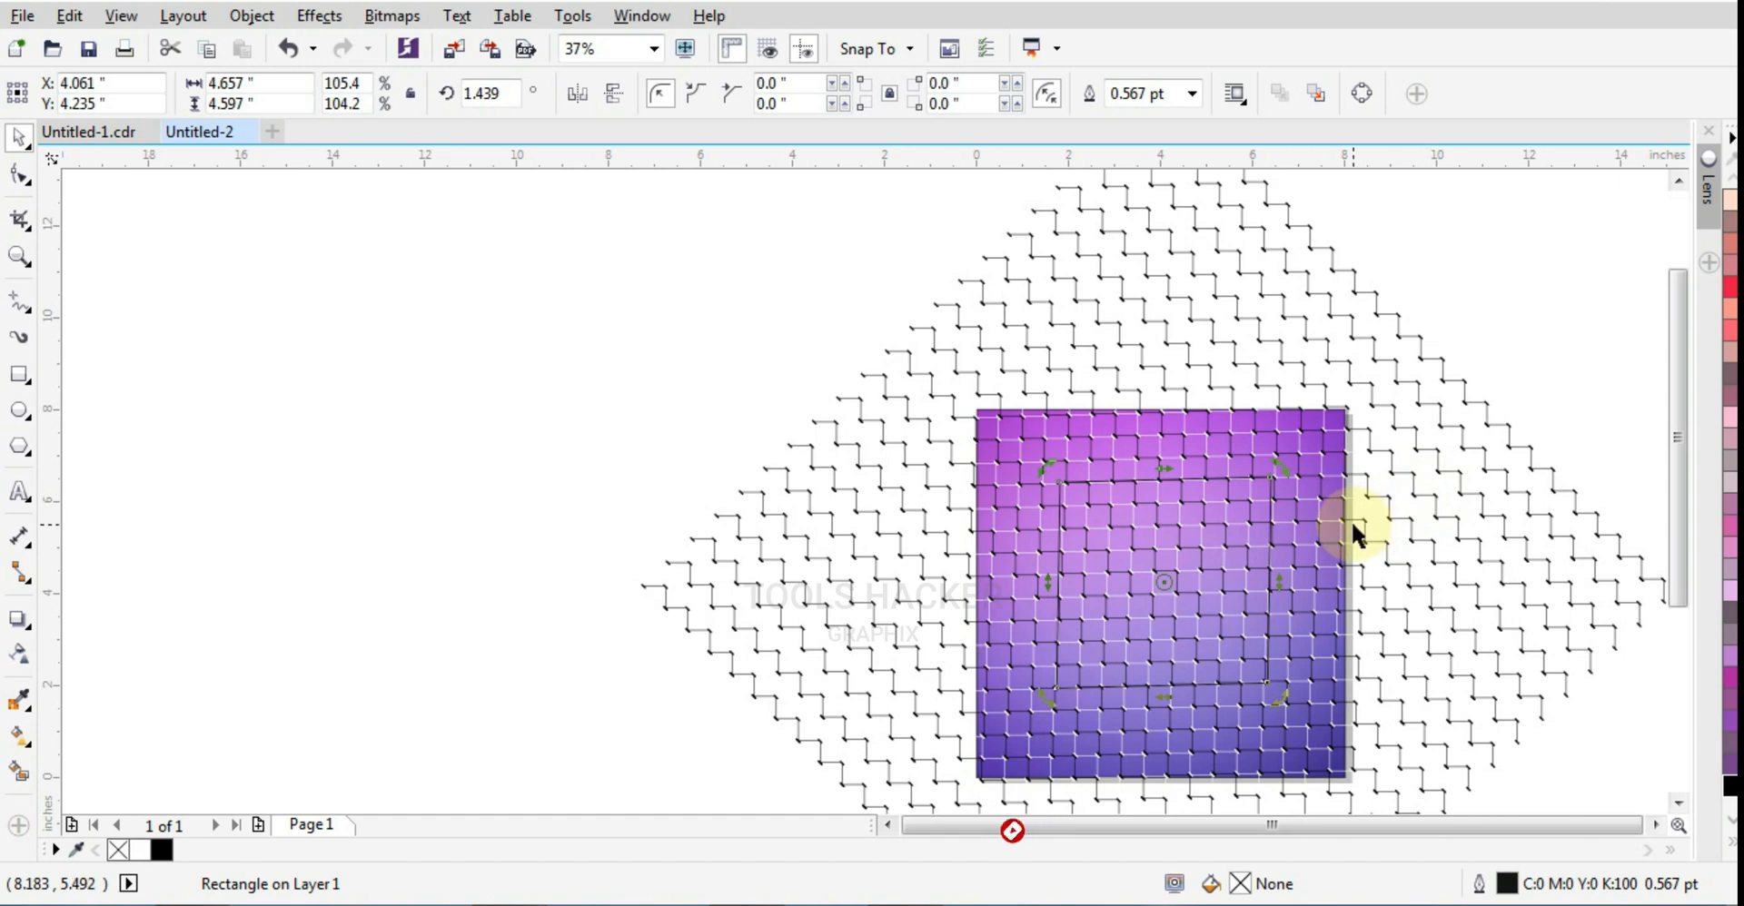
key("Escape")
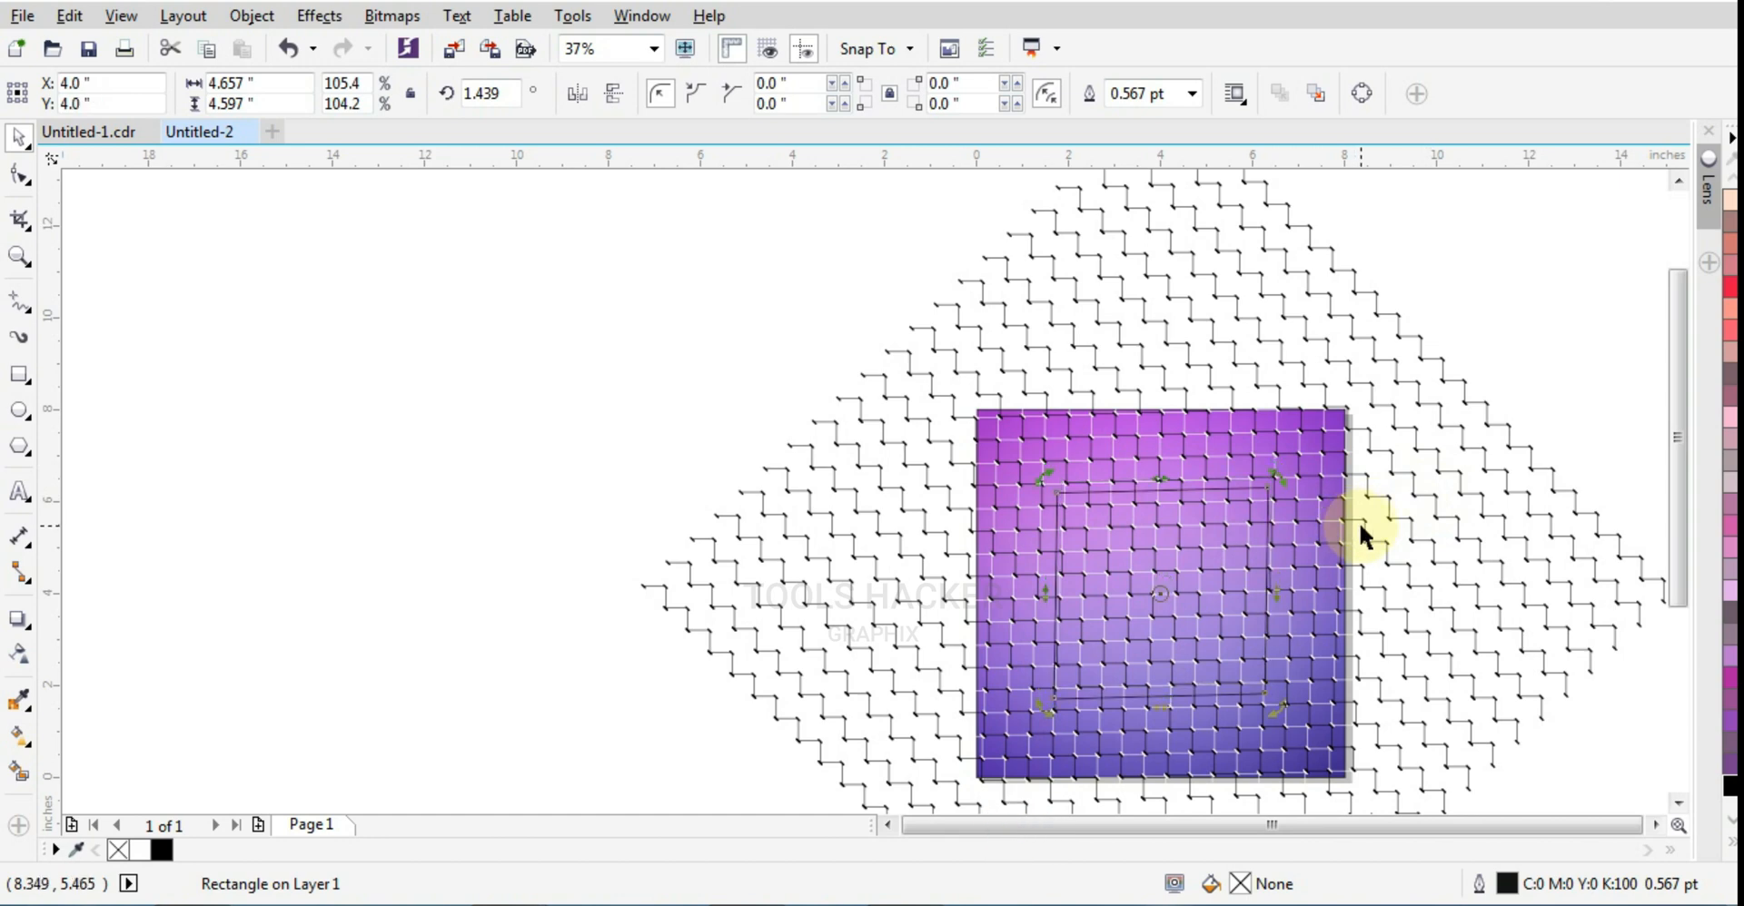
Step: Nudge the grouped pattern left and down to X 3.68, Y 3.8 inches so its lines meet the rectangle's edges
scroll(1190, 552, "up", 1)
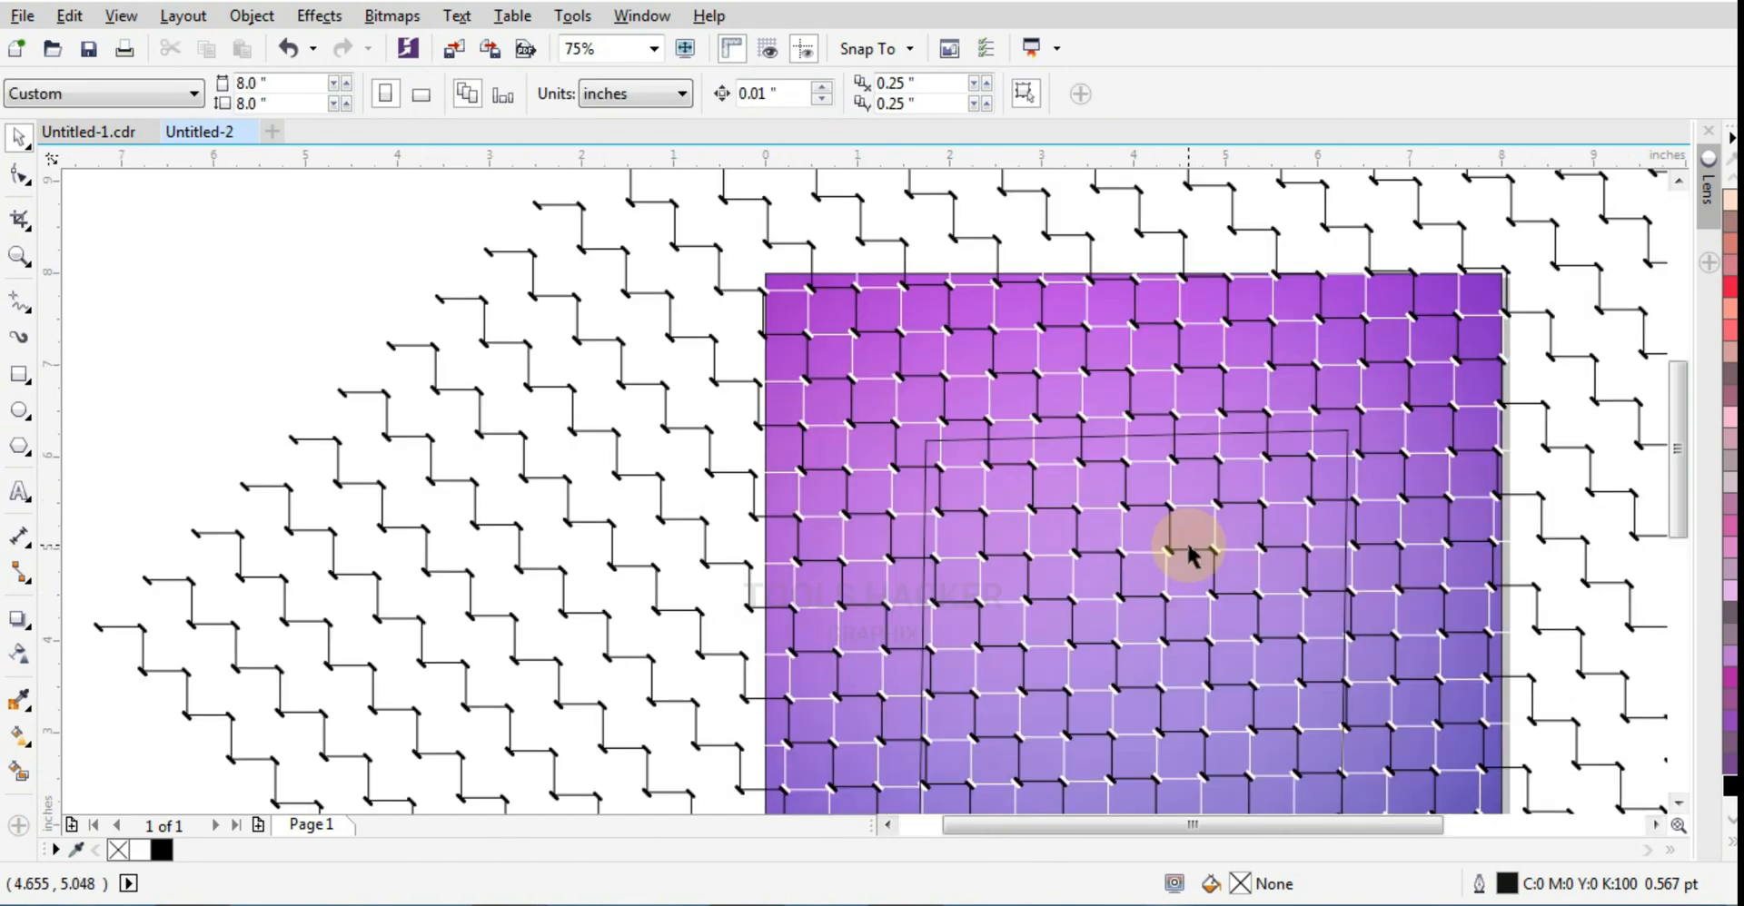
left_click(1571, 449)
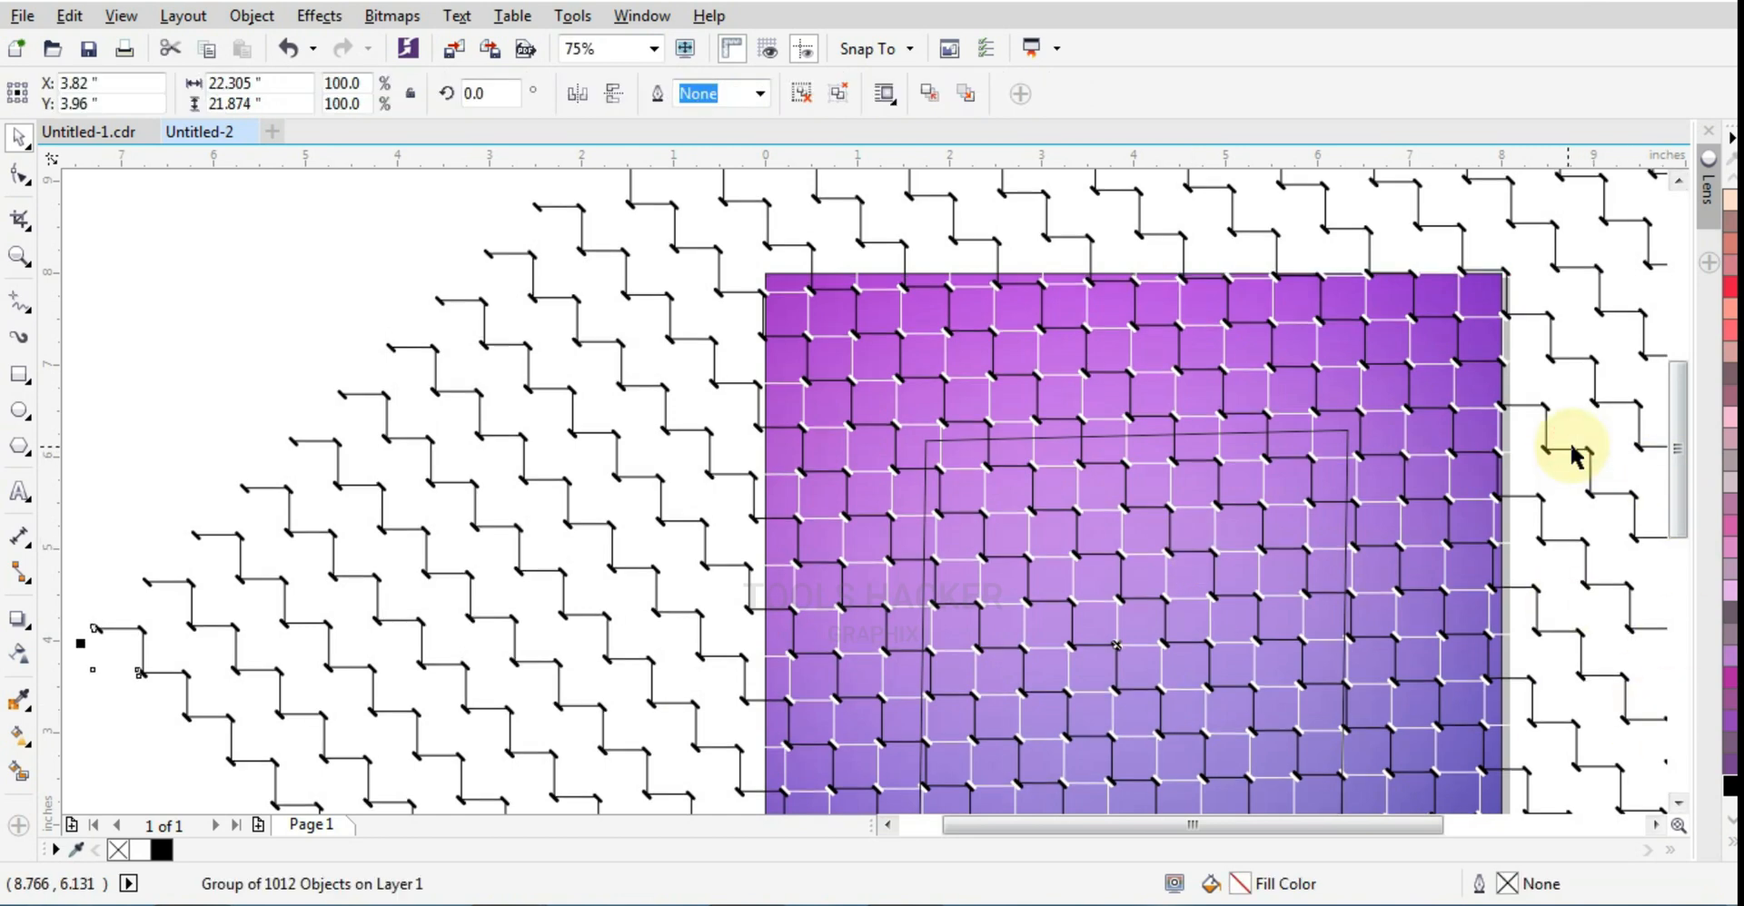
key("Down")
key("Left")
key("Left")
key("Left")
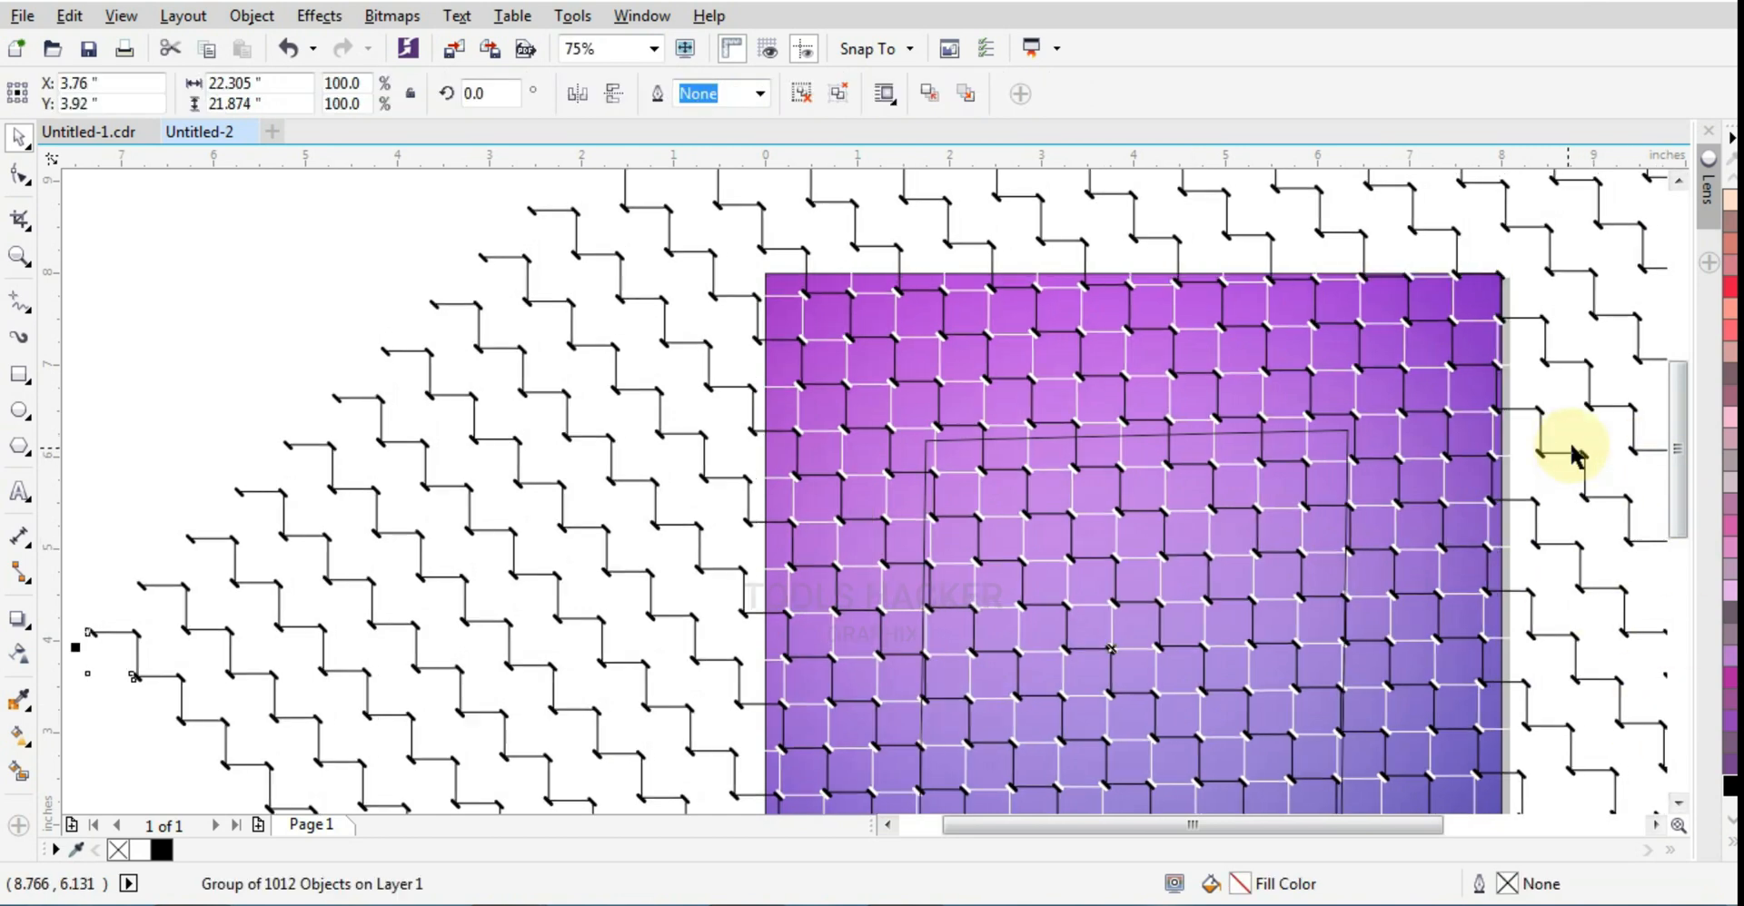
key("Down")
key("Down")
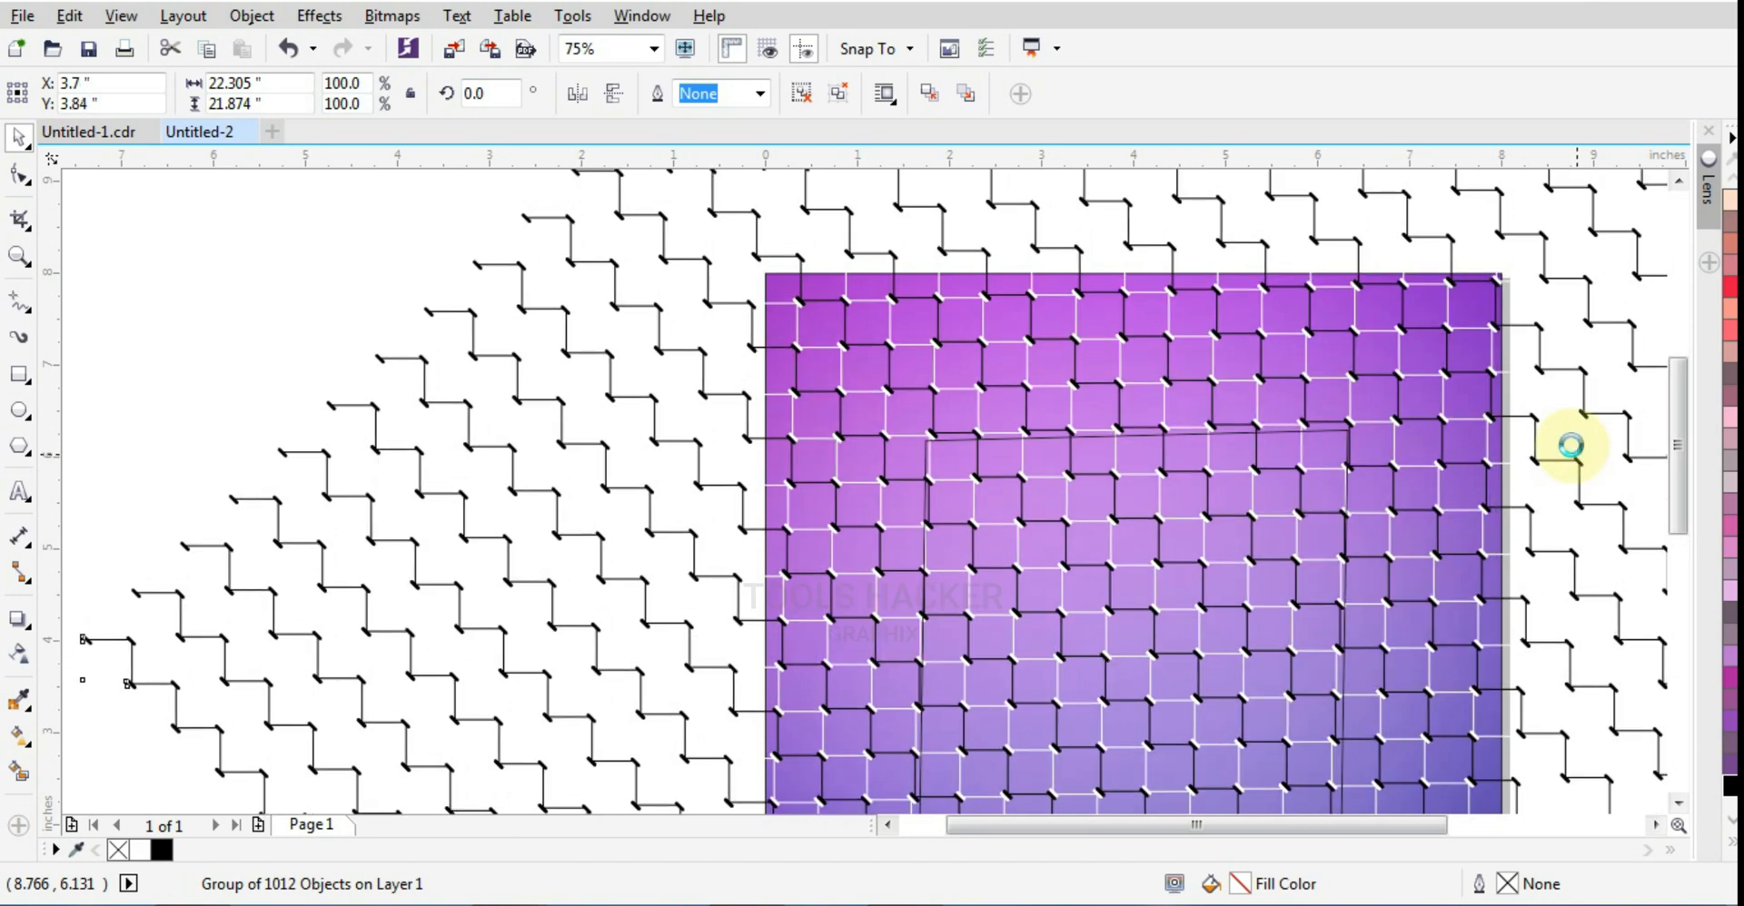
key("Down")
key("Down")
key("Left")
key("Down")
key("Down")
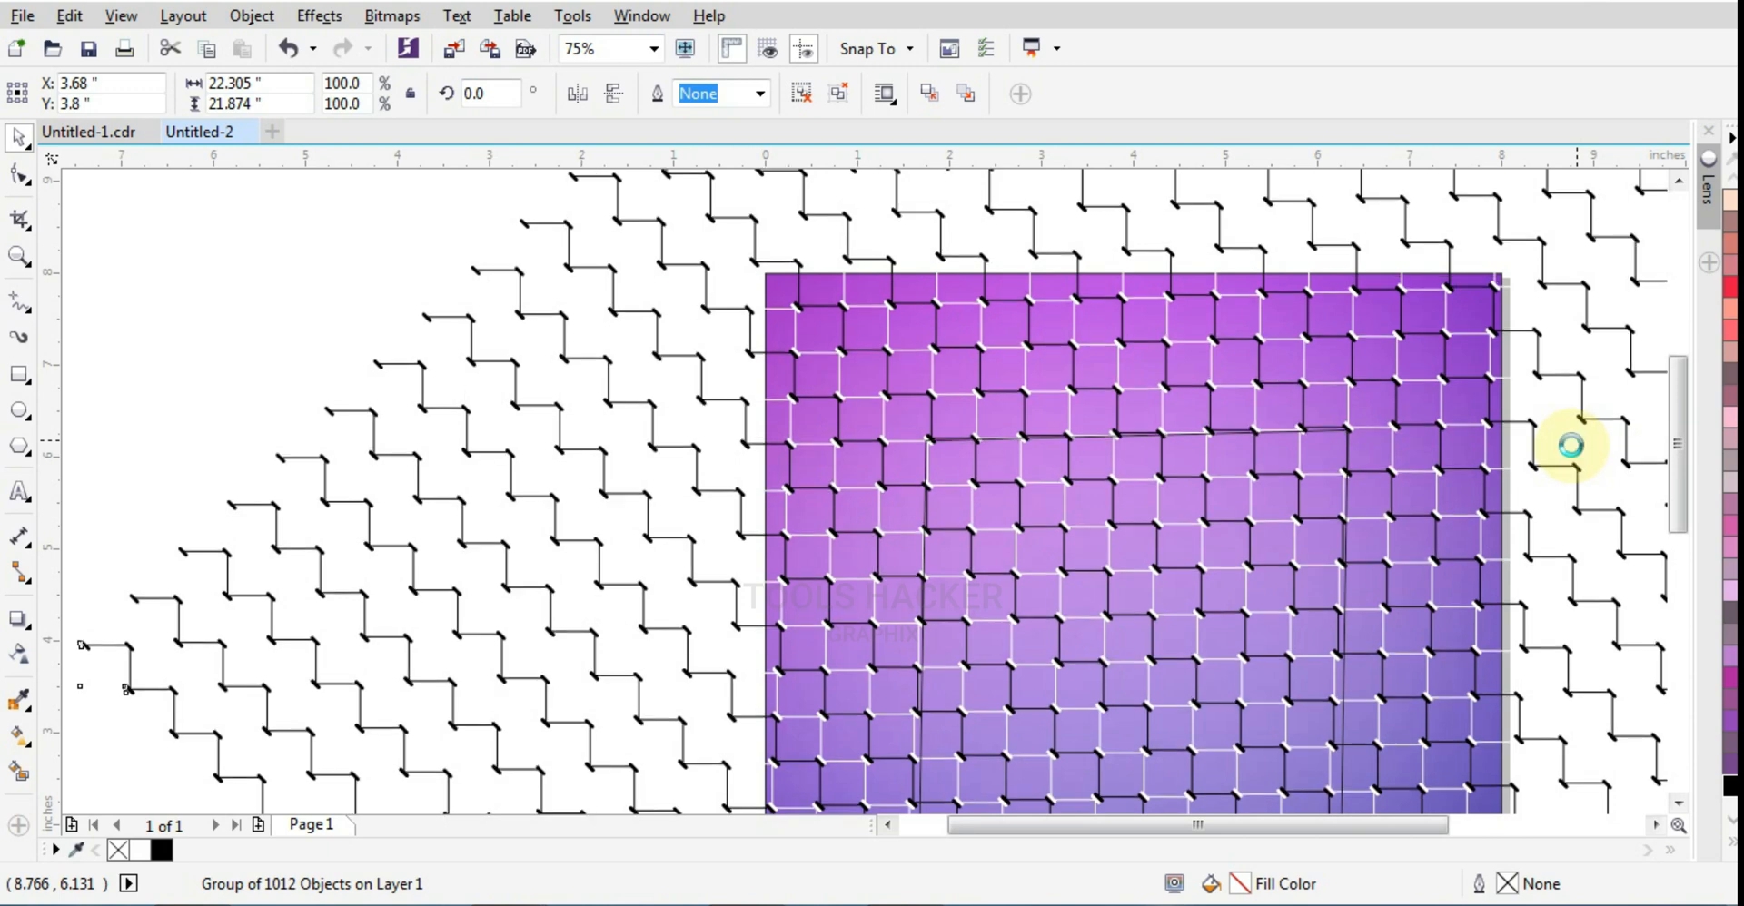
Step: Nudge the grouped pattern to X 3.74, Y 3.78 inches so its lines meet the rectangle's edges
key("Up")
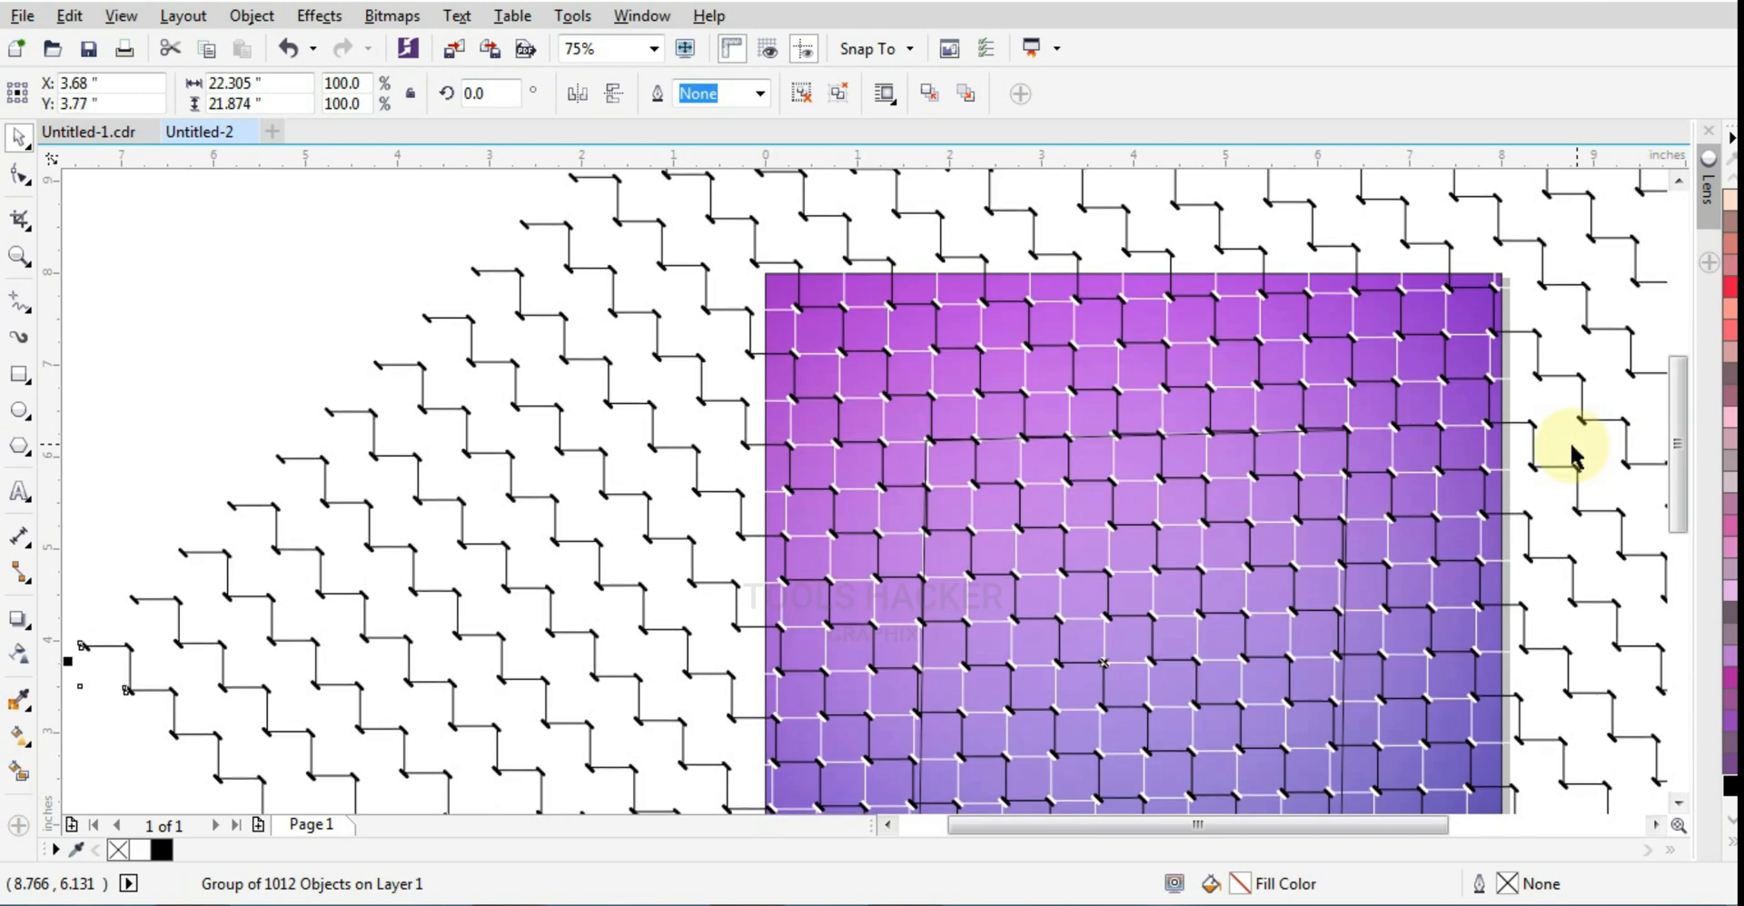
key("Right")
key("Right")
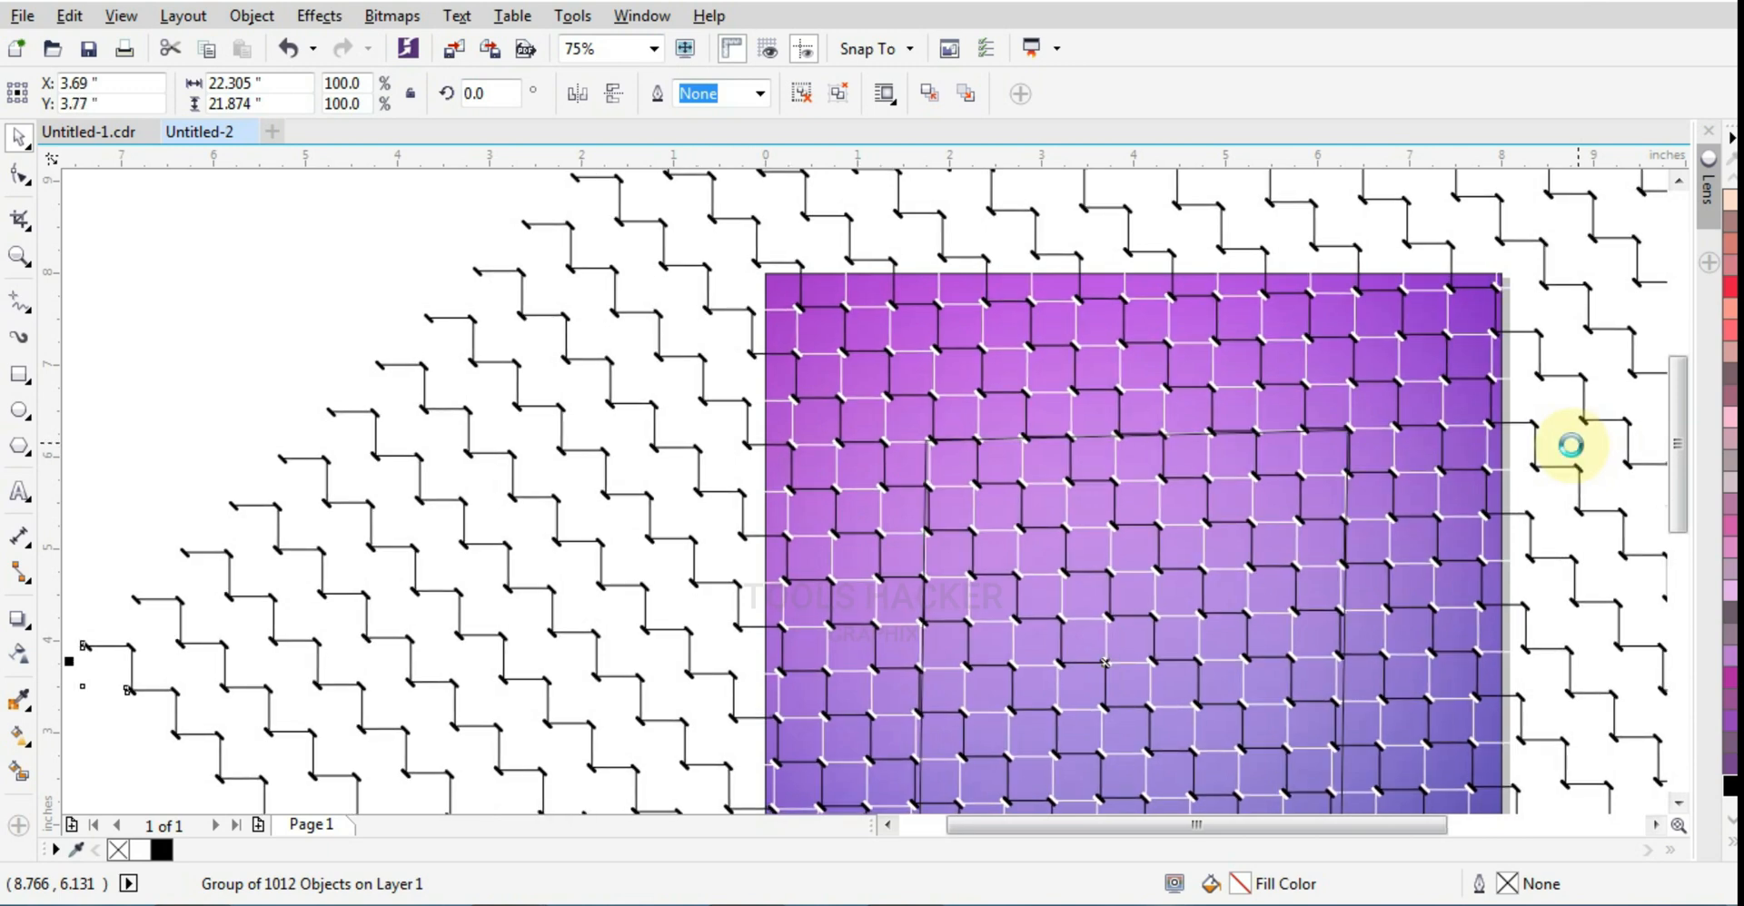
key("Up")
scroll(1676, 474, "down", 1)
scroll(1682, 498, "down", 1)
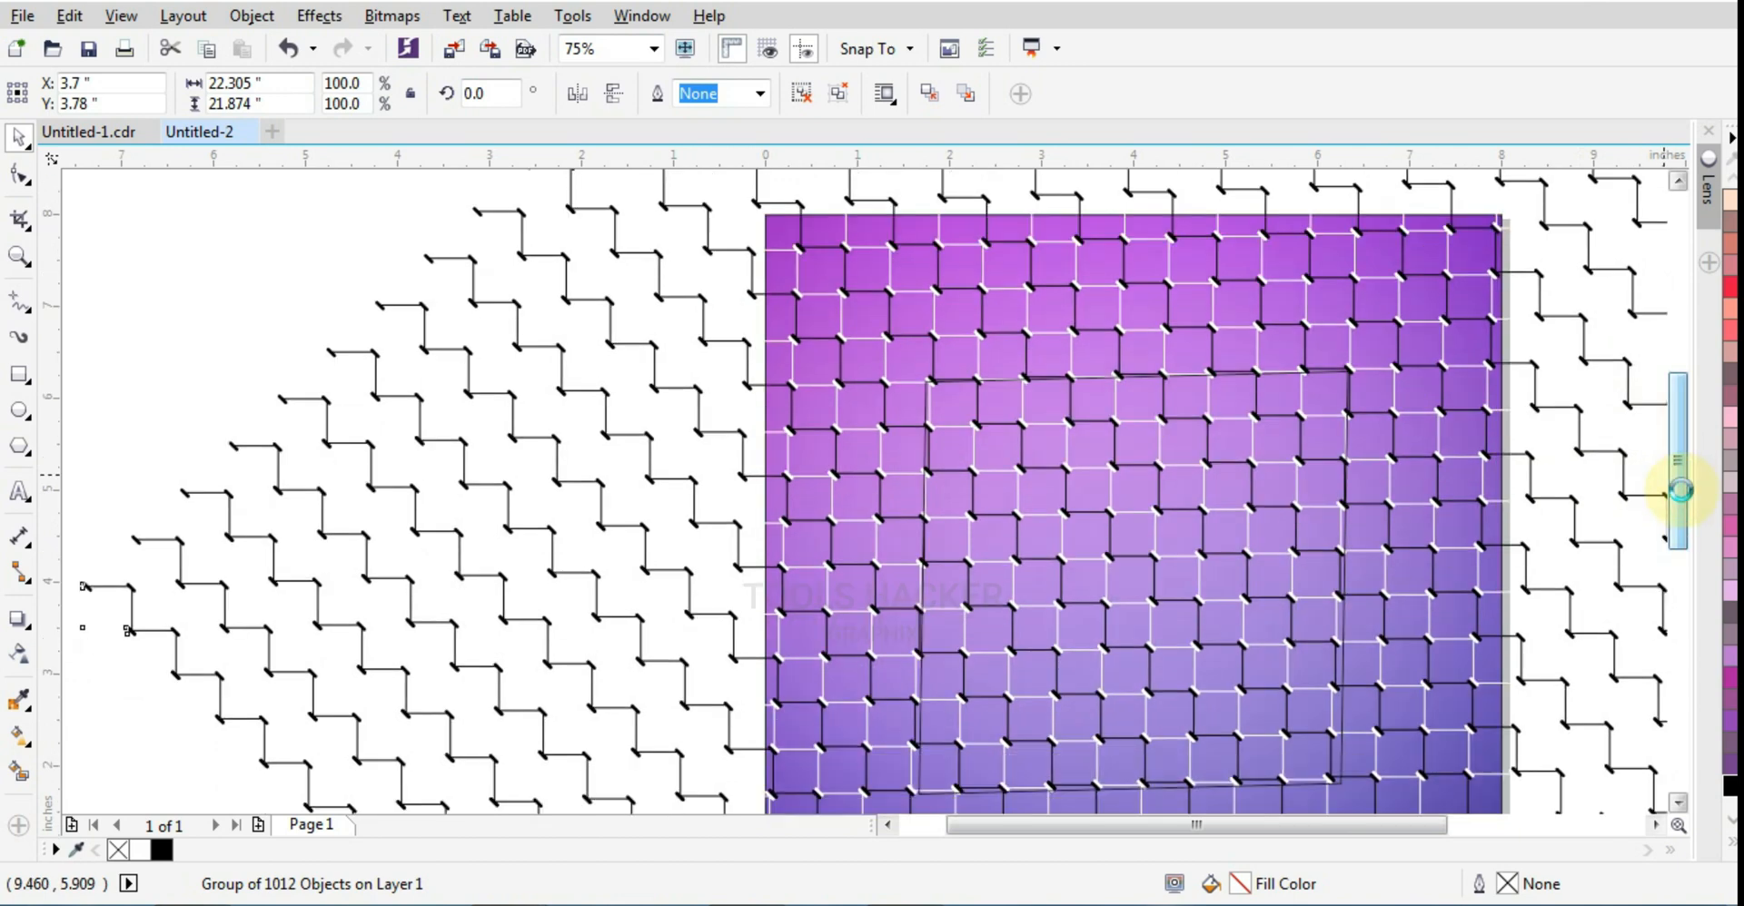
key("Right")
key("Right")
key("Right")
key("Right")
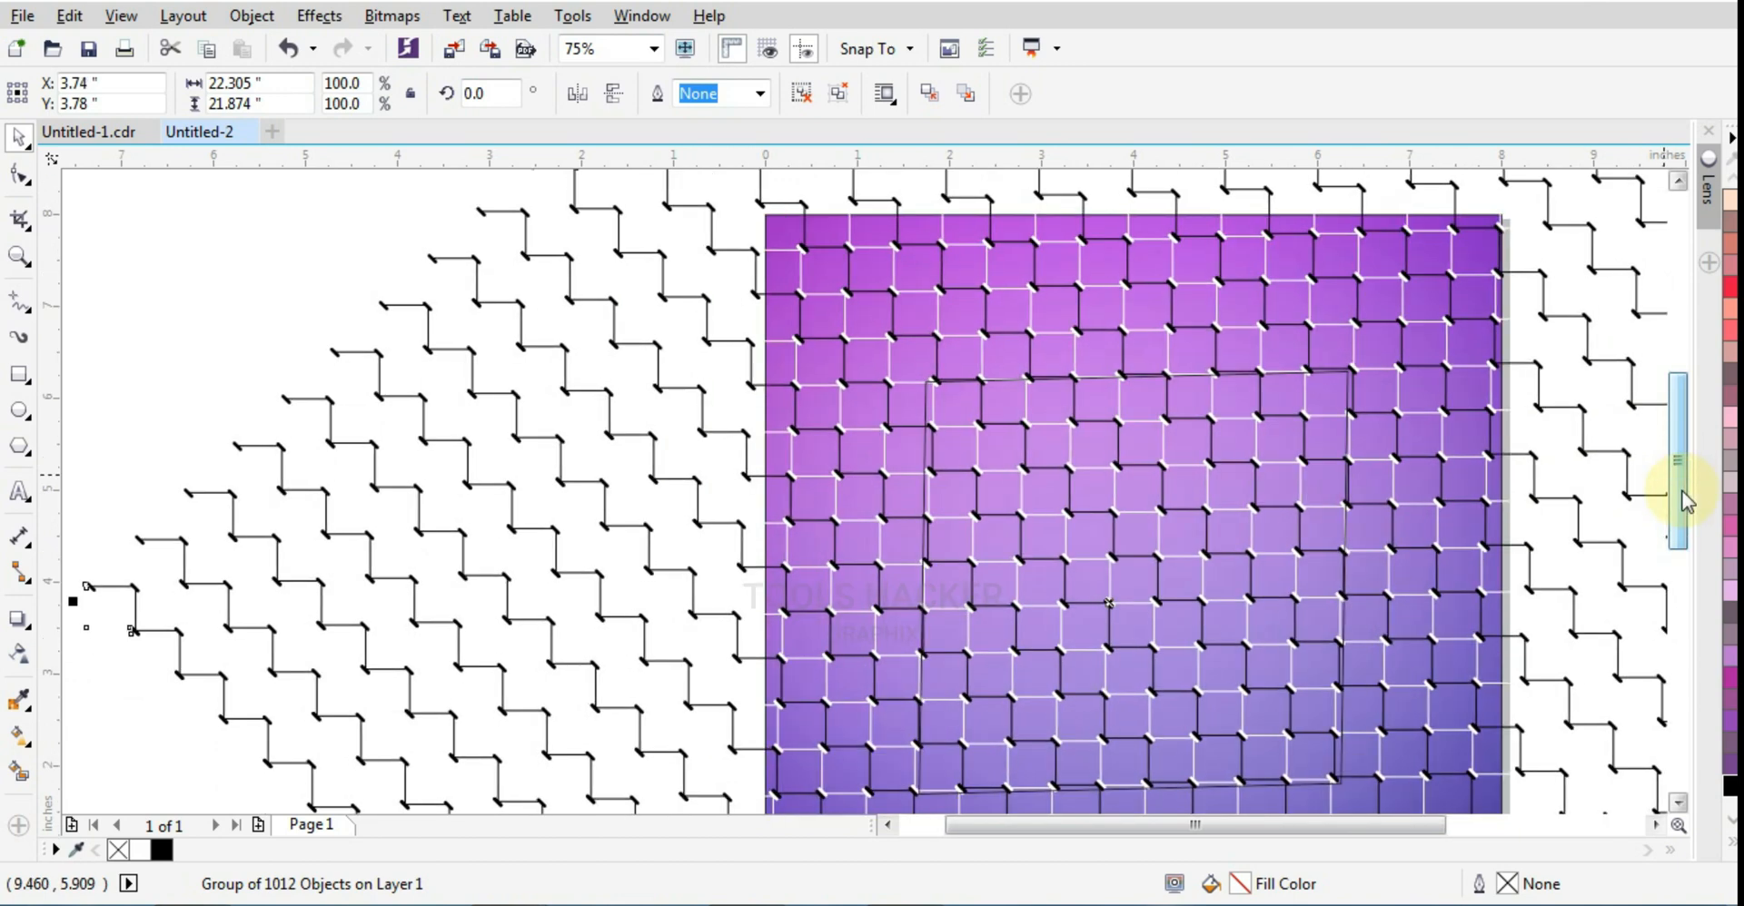
key("Right")
key("Right")
key("Left")
key("Left")
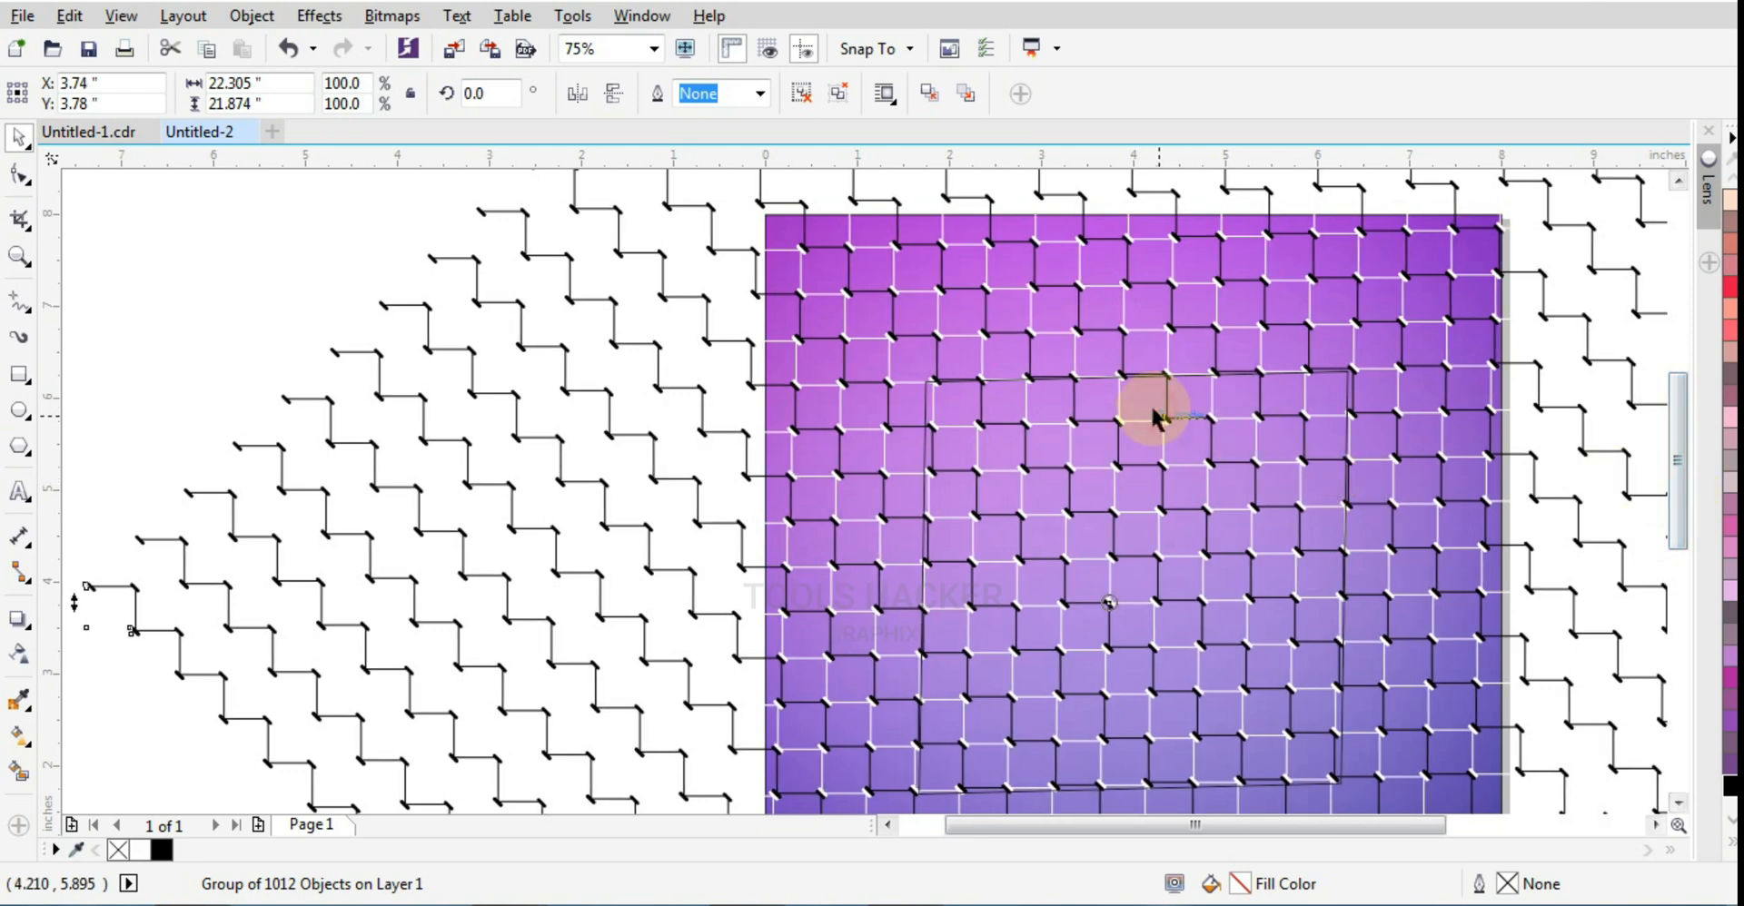
left_click(229, 243)
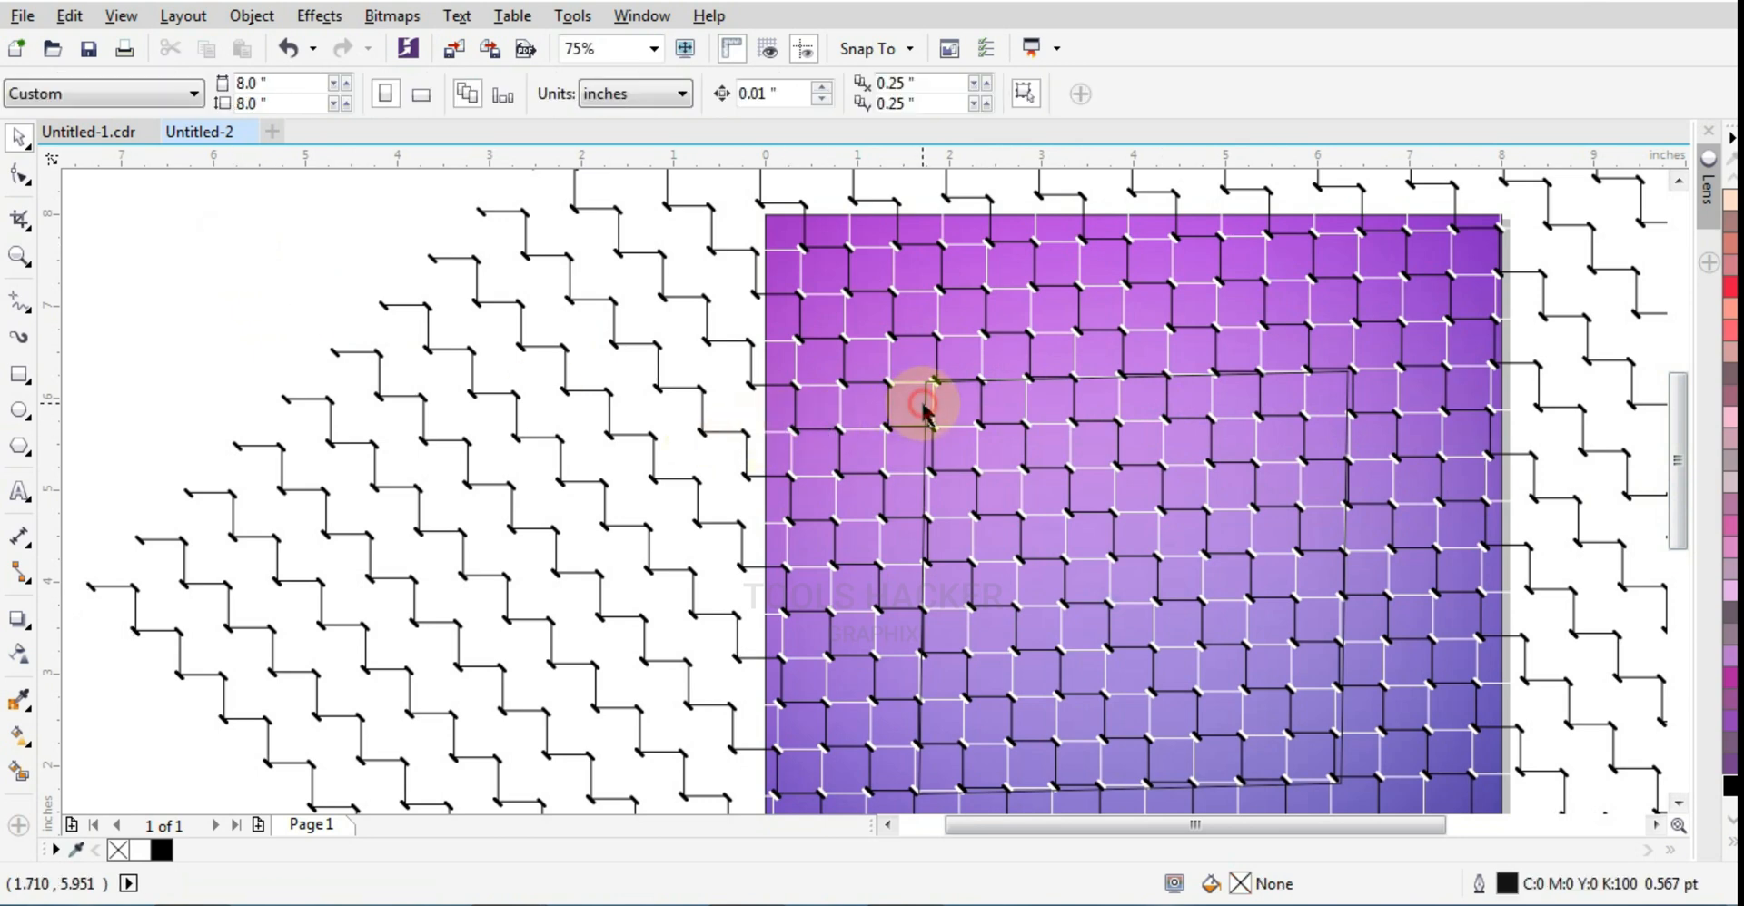
Step: Skew the rectangle horizontally to about 4.774 inches wide so its sides follow the pattern lines
scroll(933, 439, "down", 2)
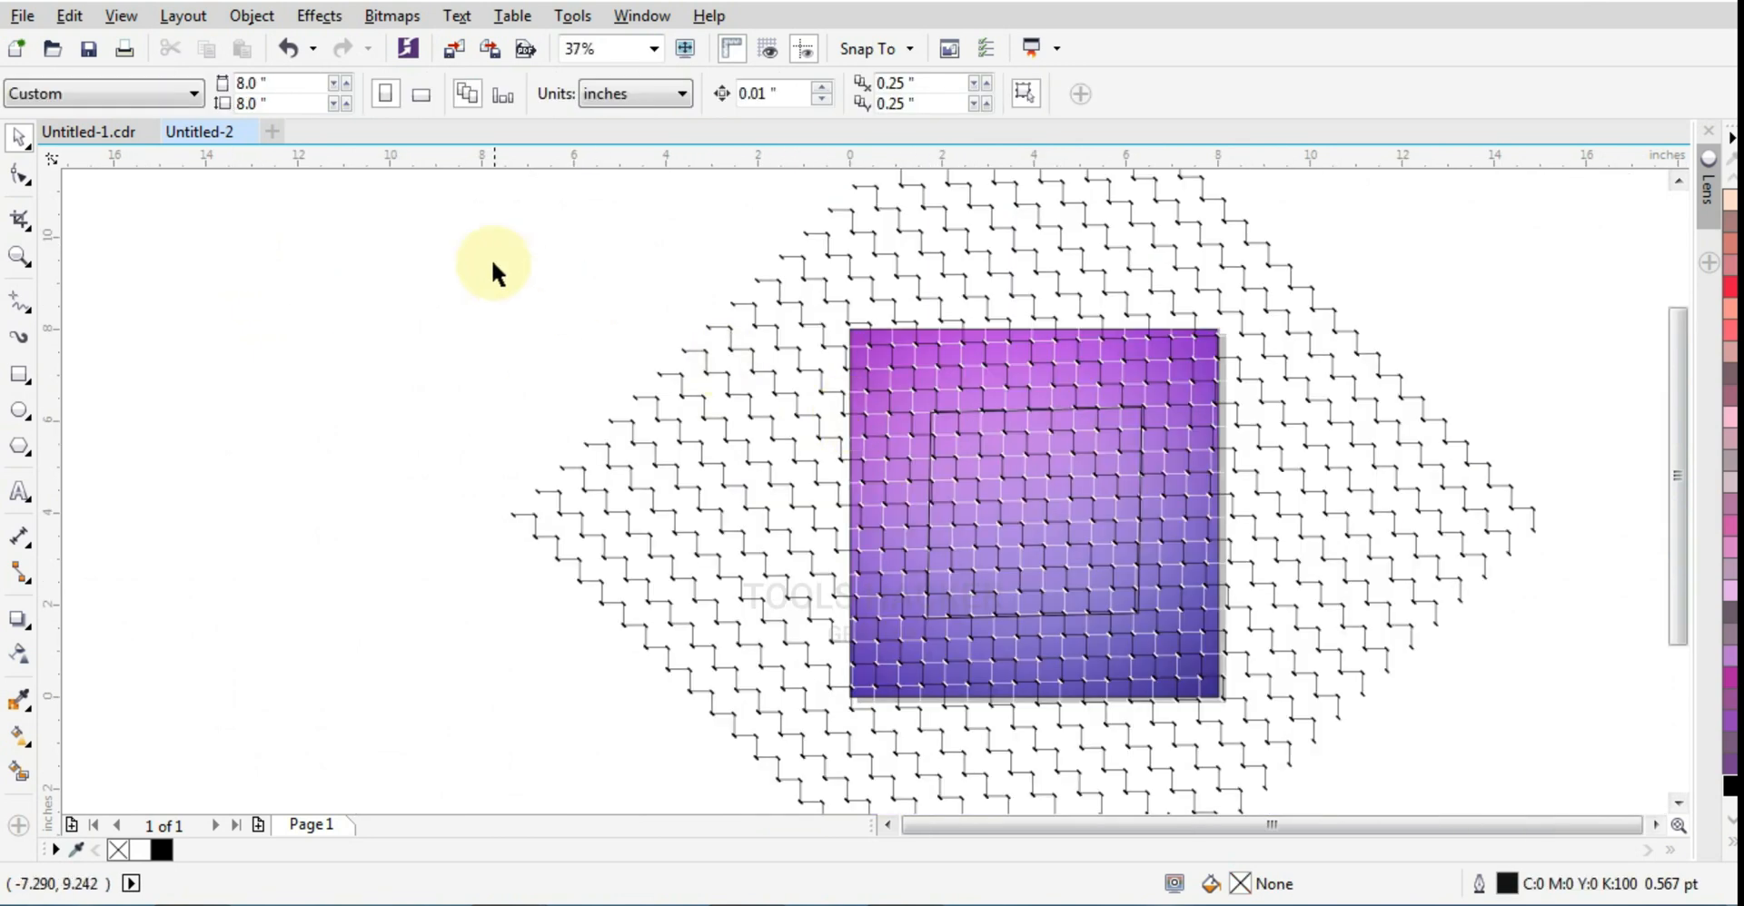
left_click(924, 424)
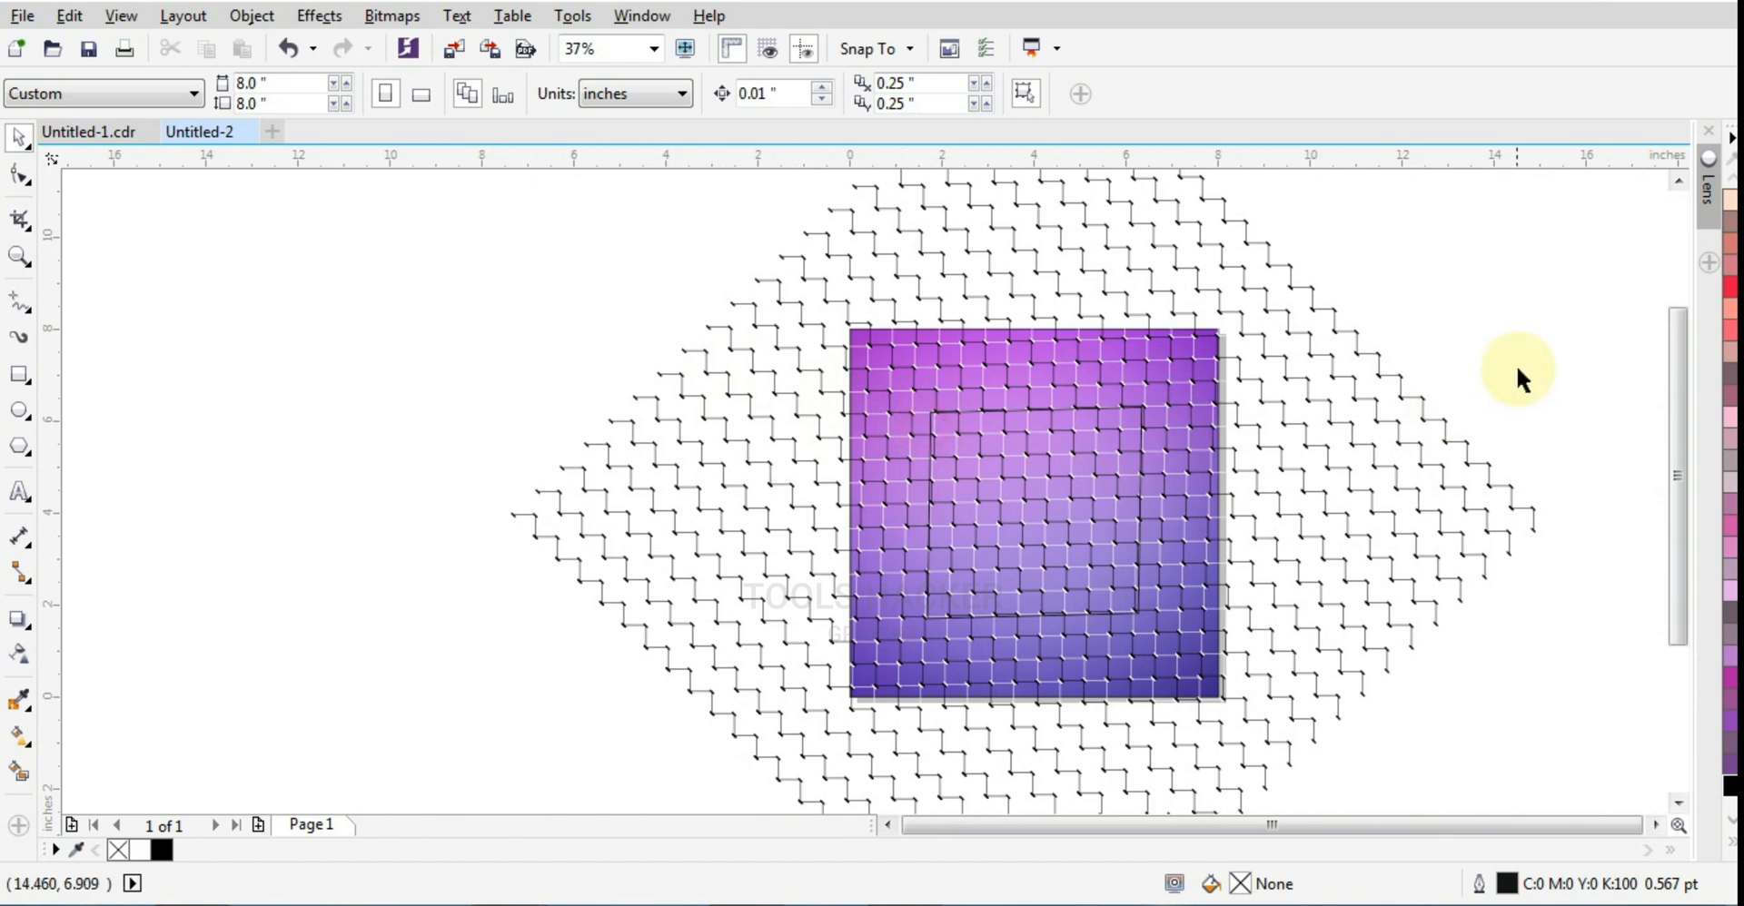
left_click_drag(1519, 339, 907, 693)
scroll(1046, 430, "up", 4)
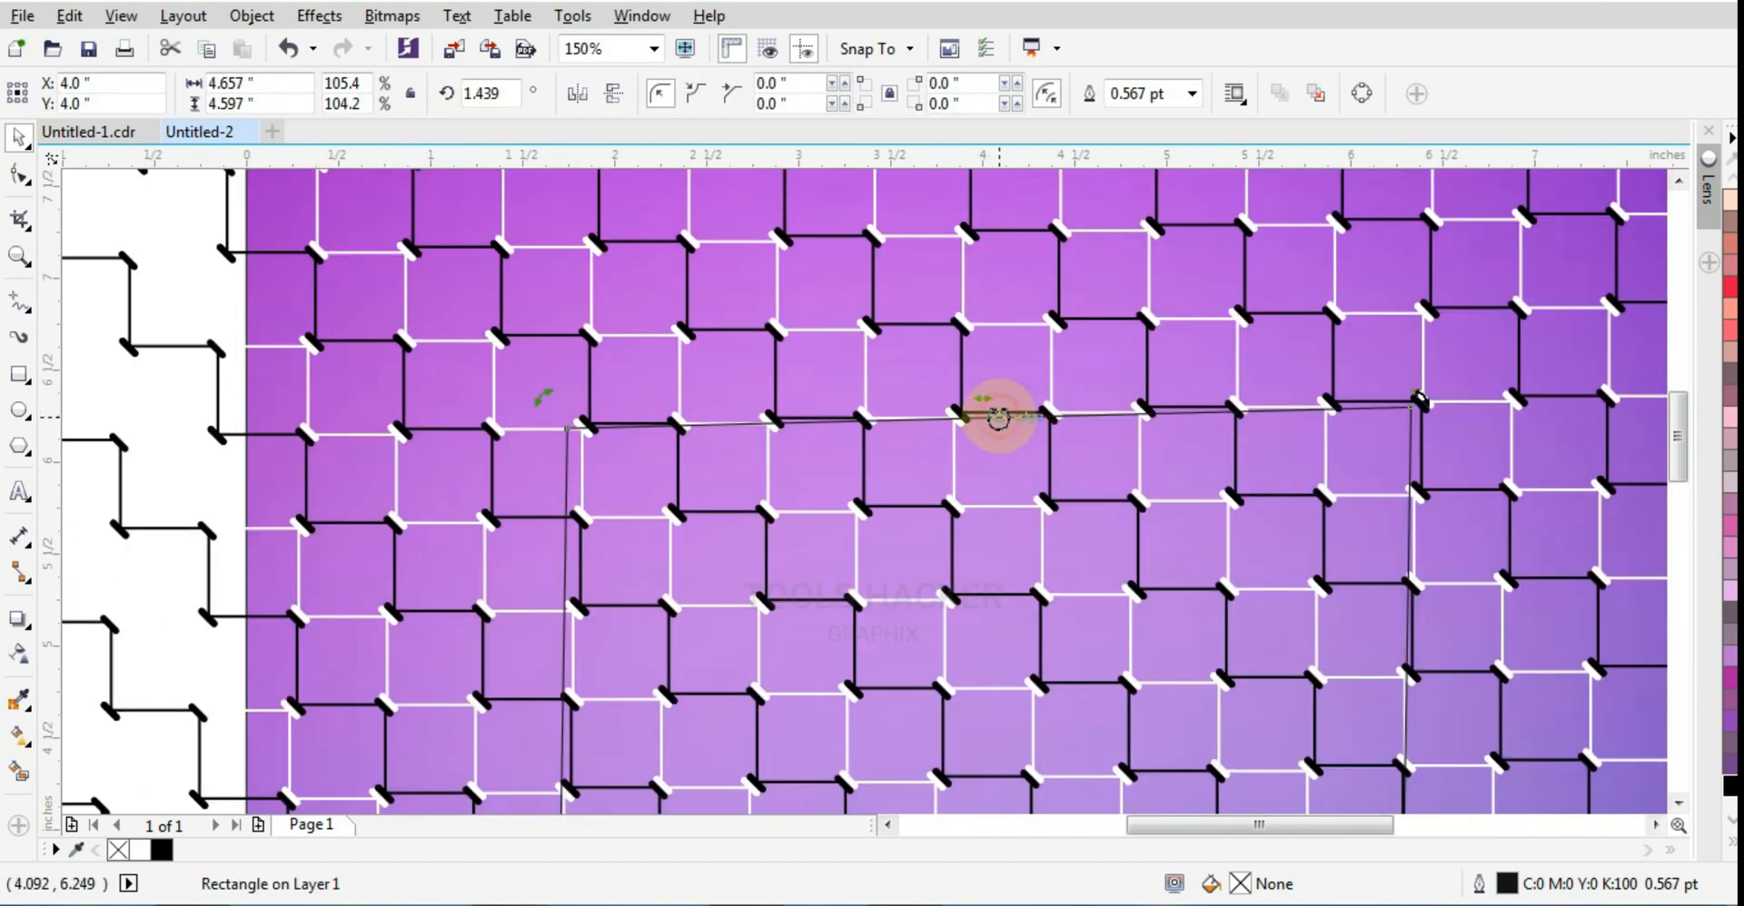
left_click_drag(986, 400, 925, 366)
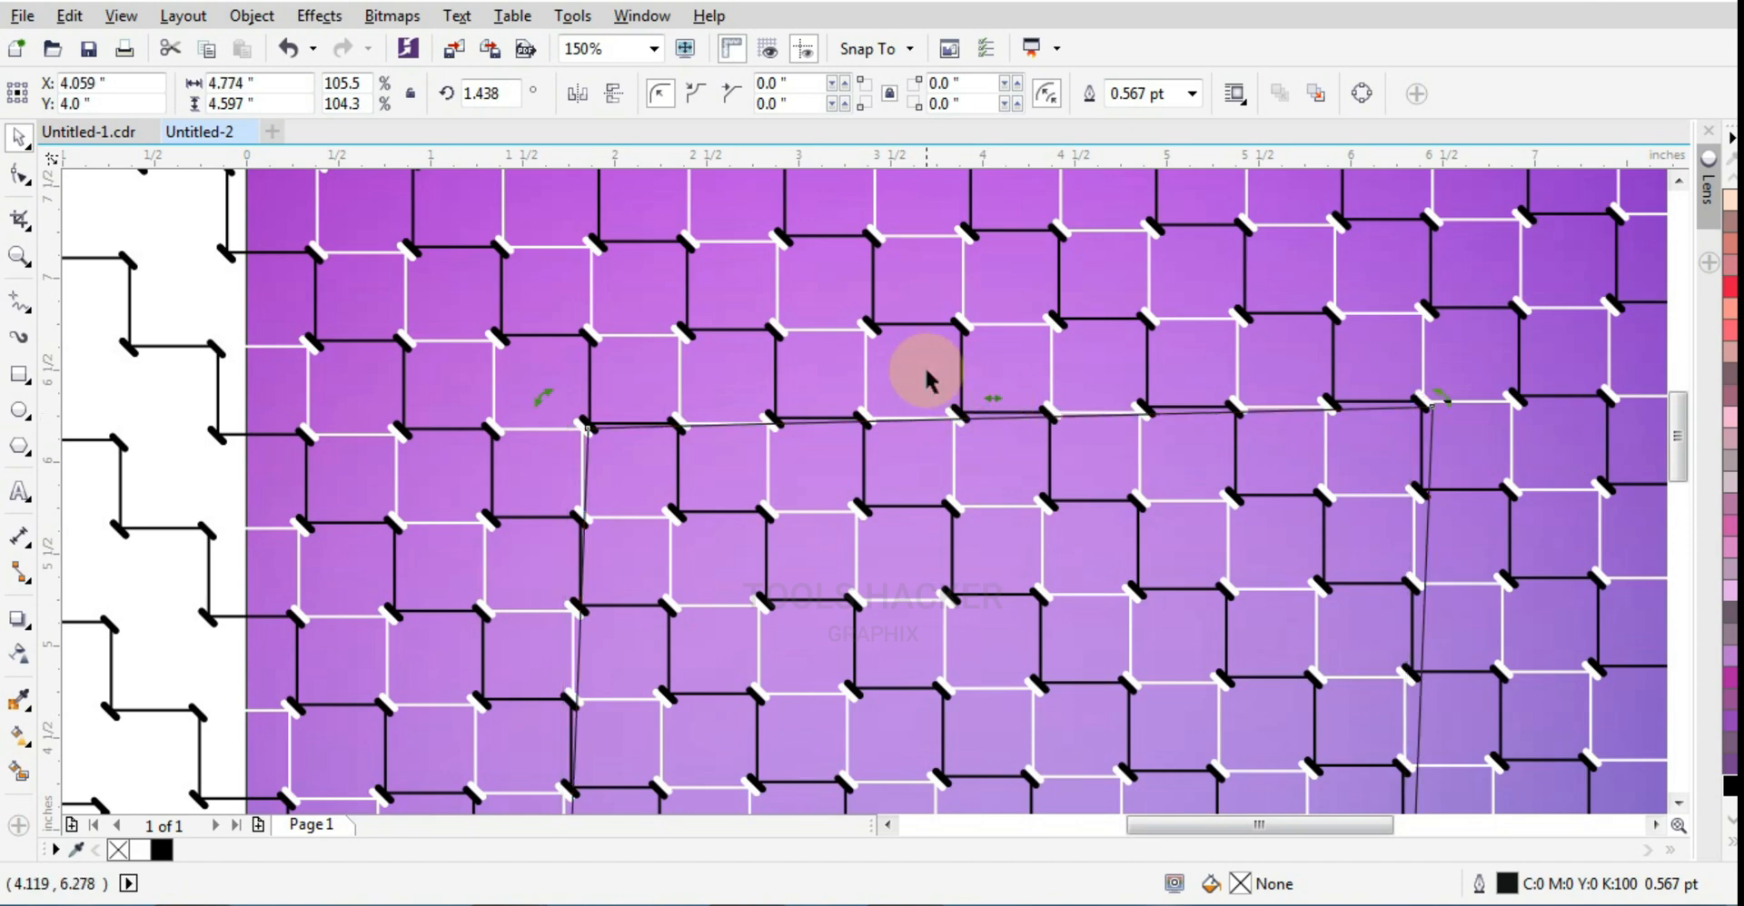
scroll(924, 365, "down", 4)
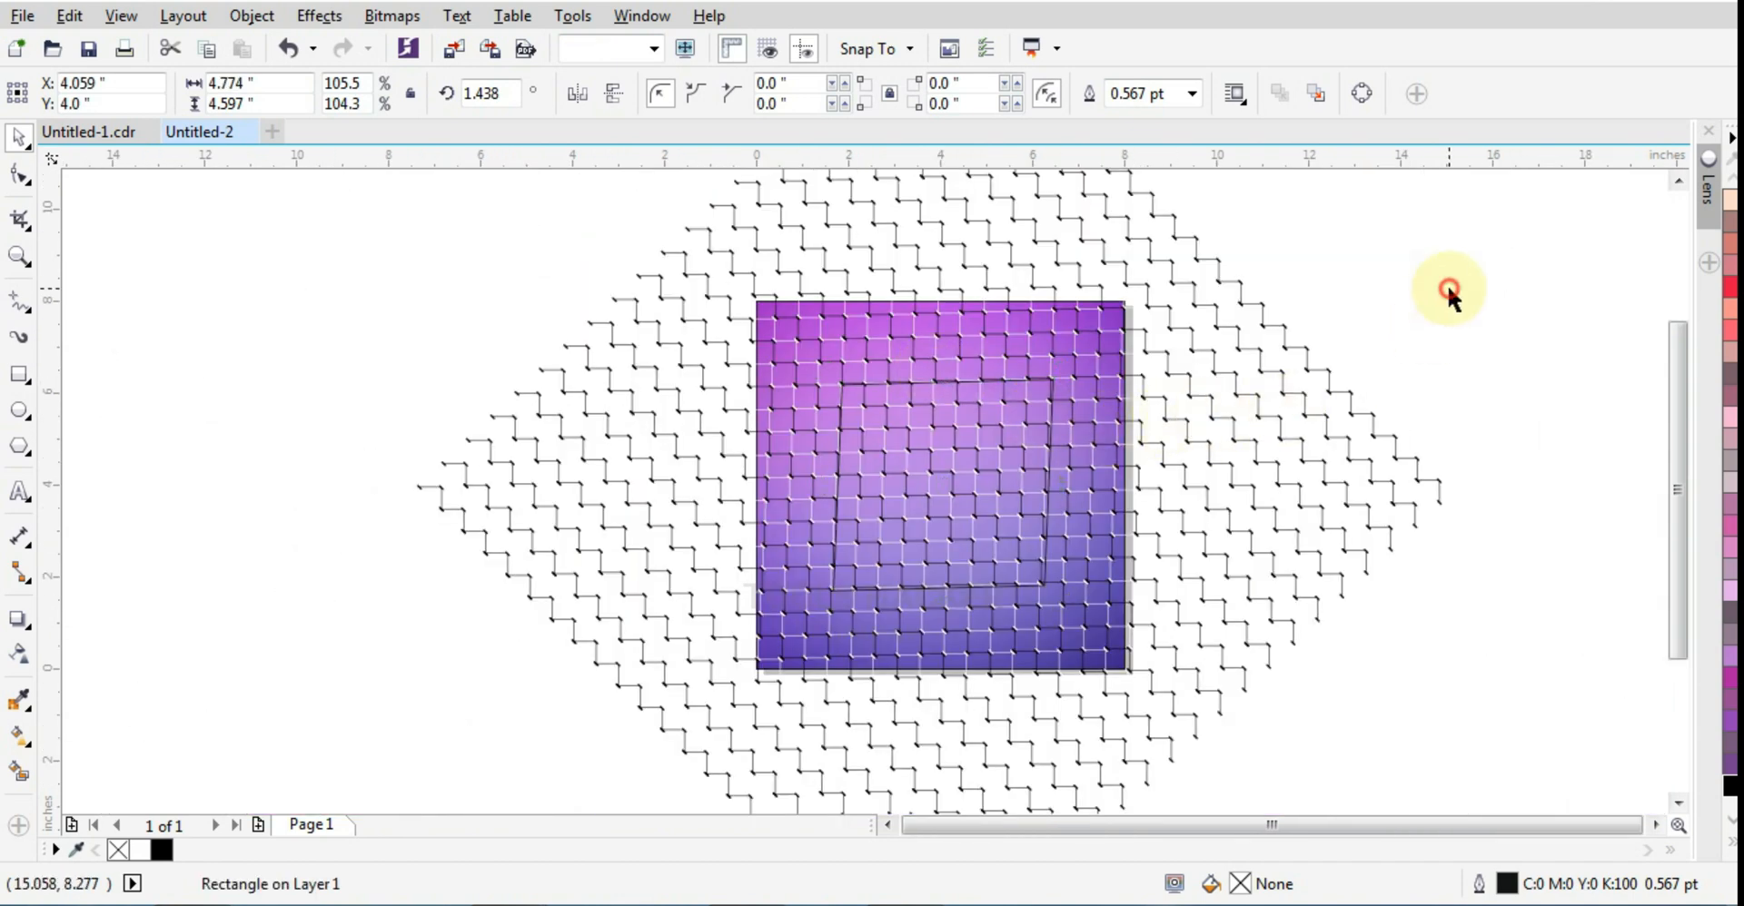
Step: Place a duplicate of the grouped pattern beside the original at about X 26.765, Y 3.78 inches
left_click(1449, 291)
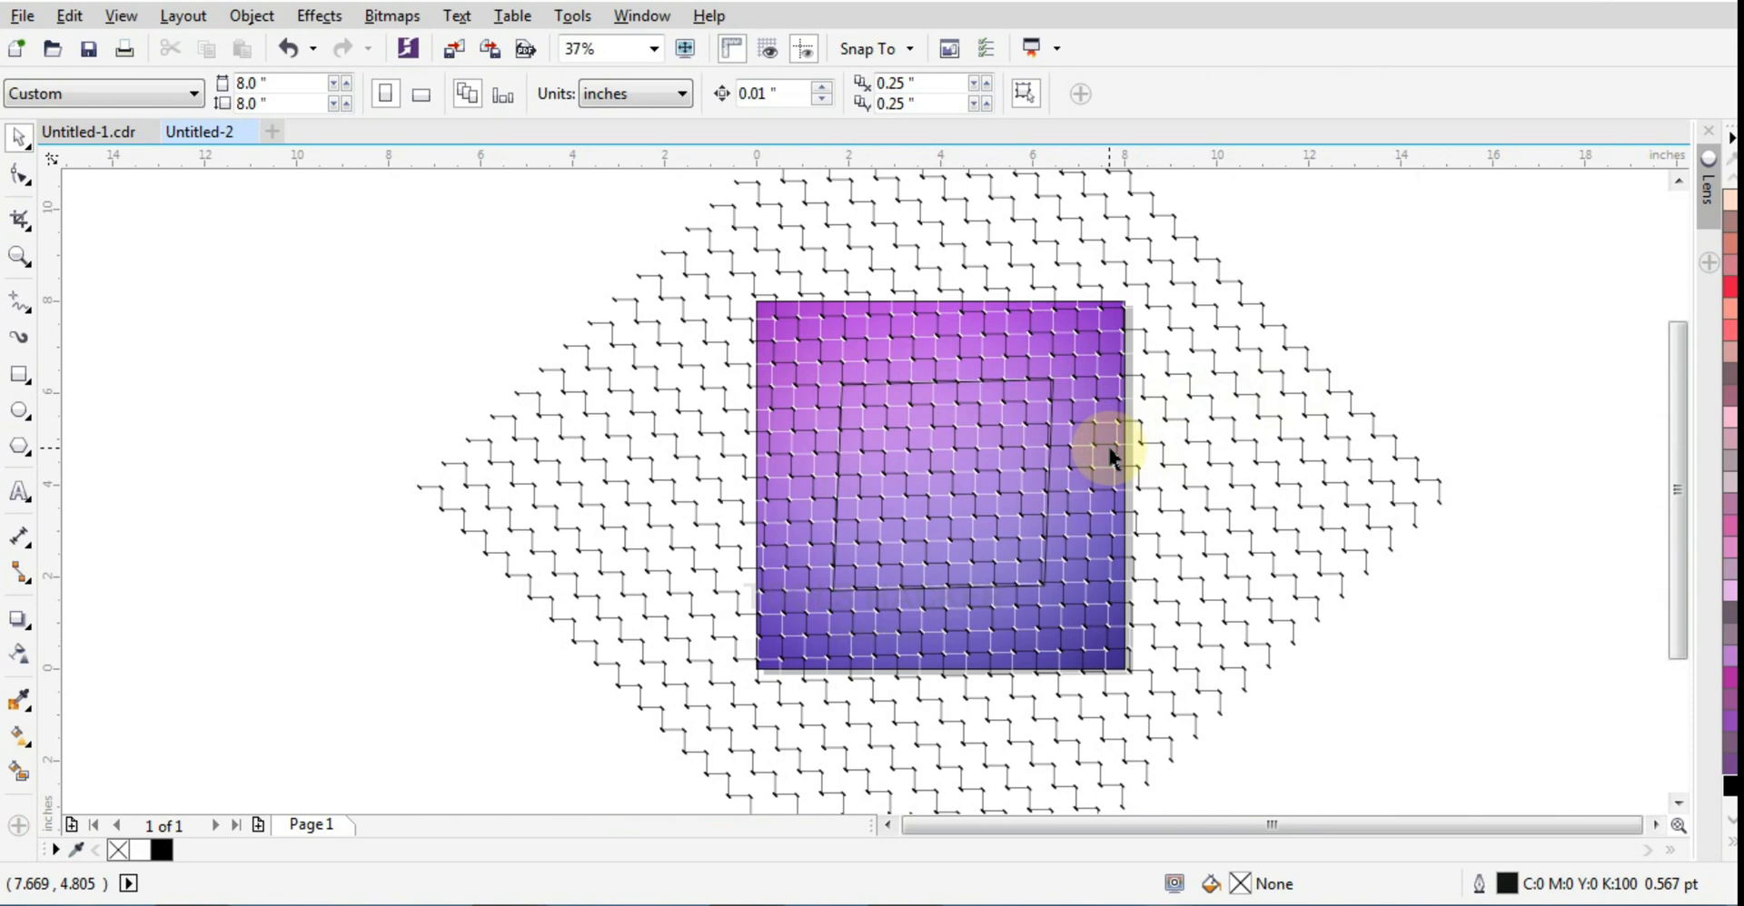
left_click(1253, 434)
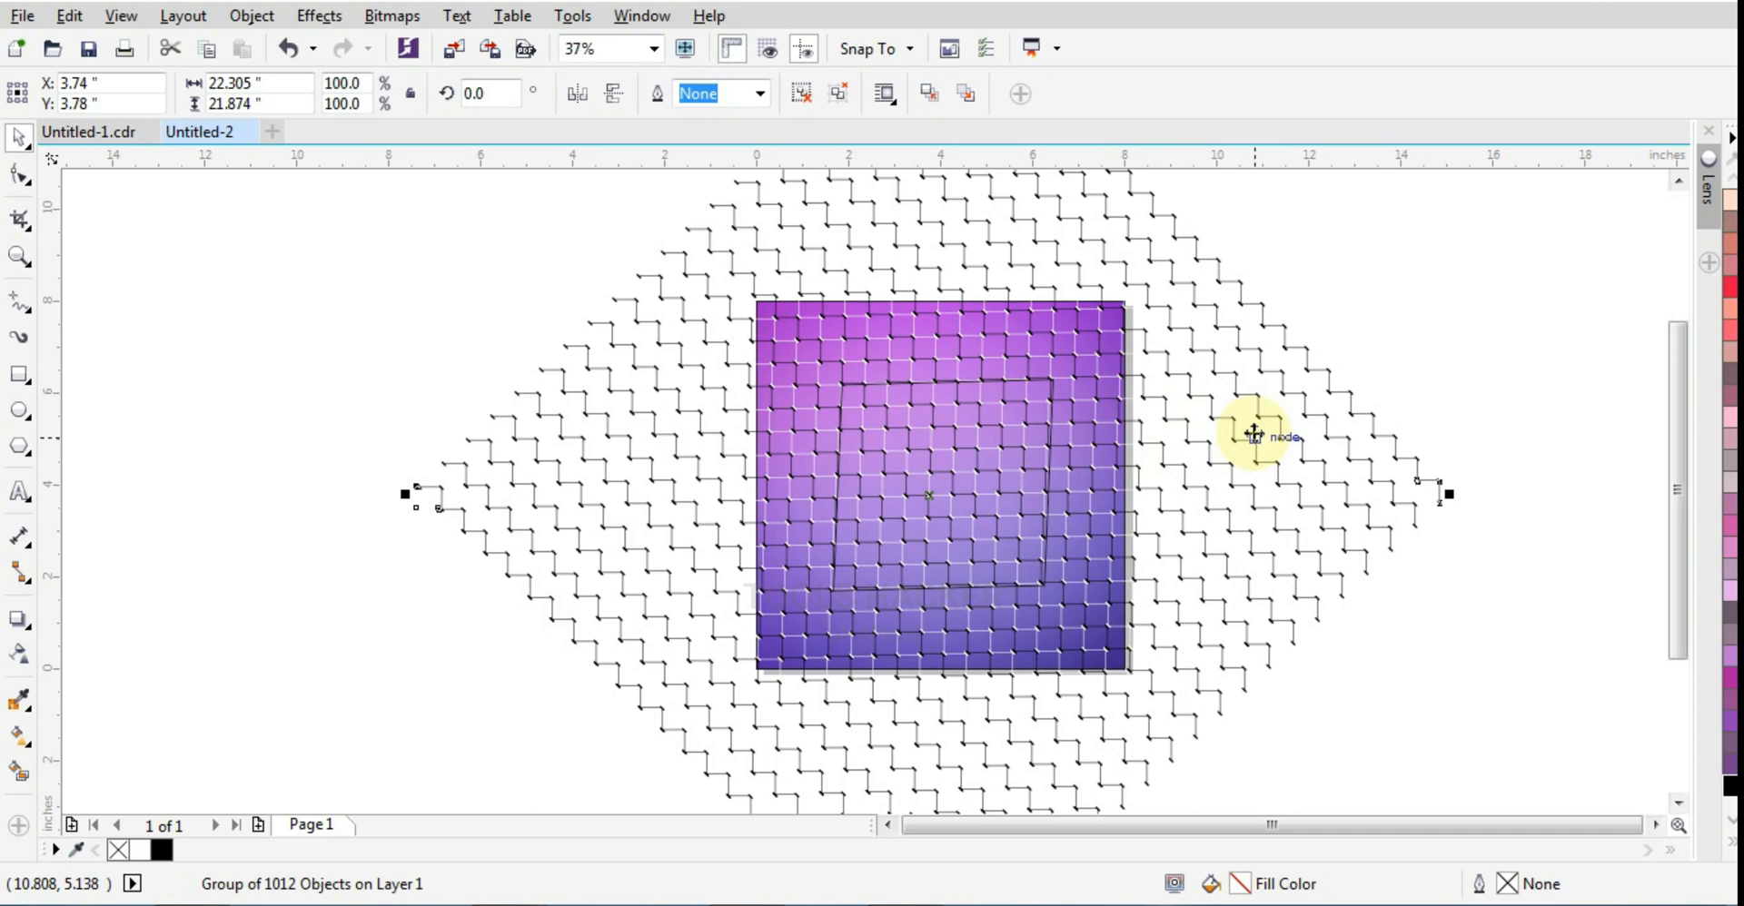
left_click_drag(564, 421, 1617, 435)
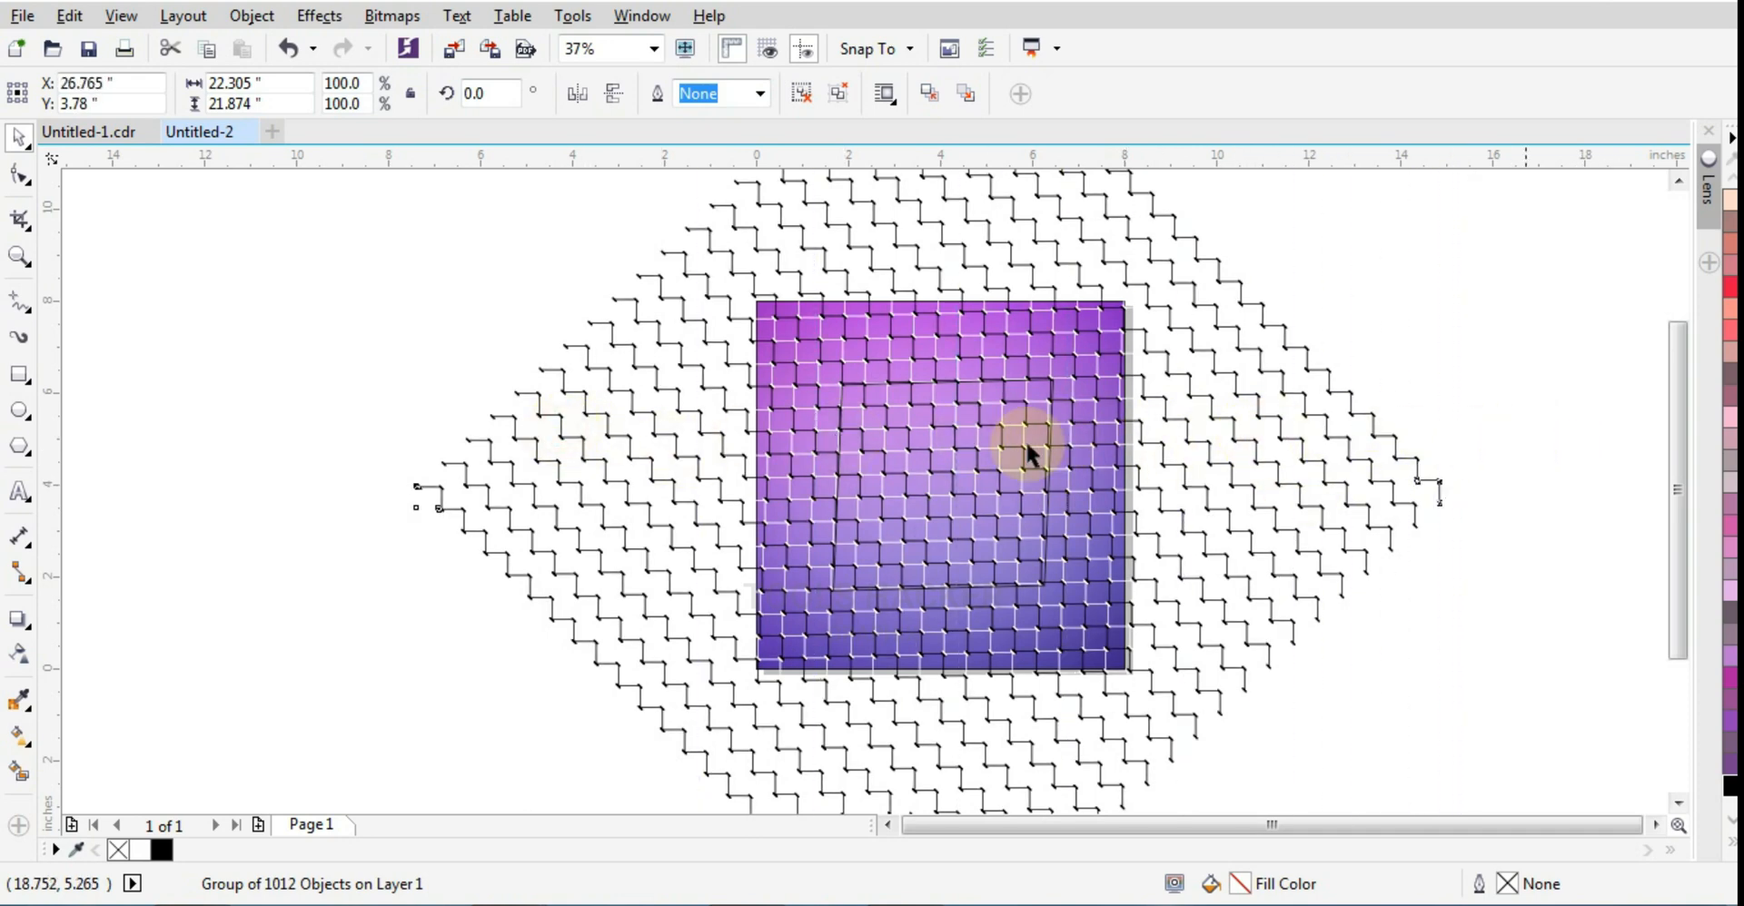
Step: Create a smaller copy of the skewed rectangle about its center, about 3.172 by 3.054 inches
left_click(964, 452)
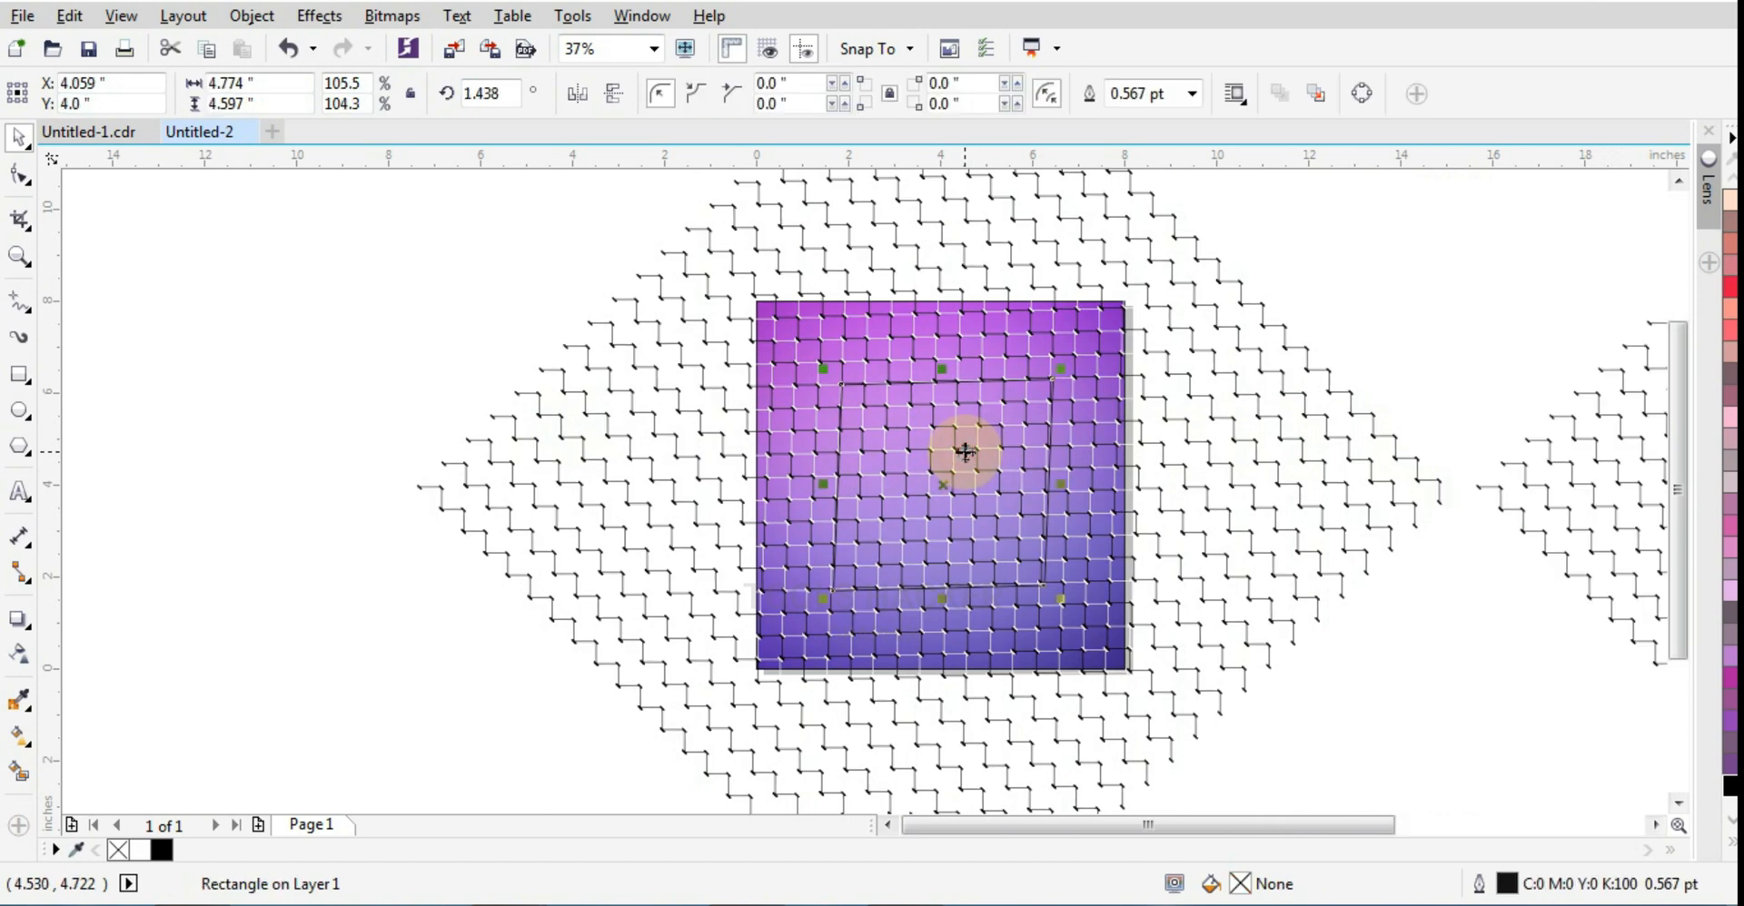
scroll(1044, 405, "up", 2)
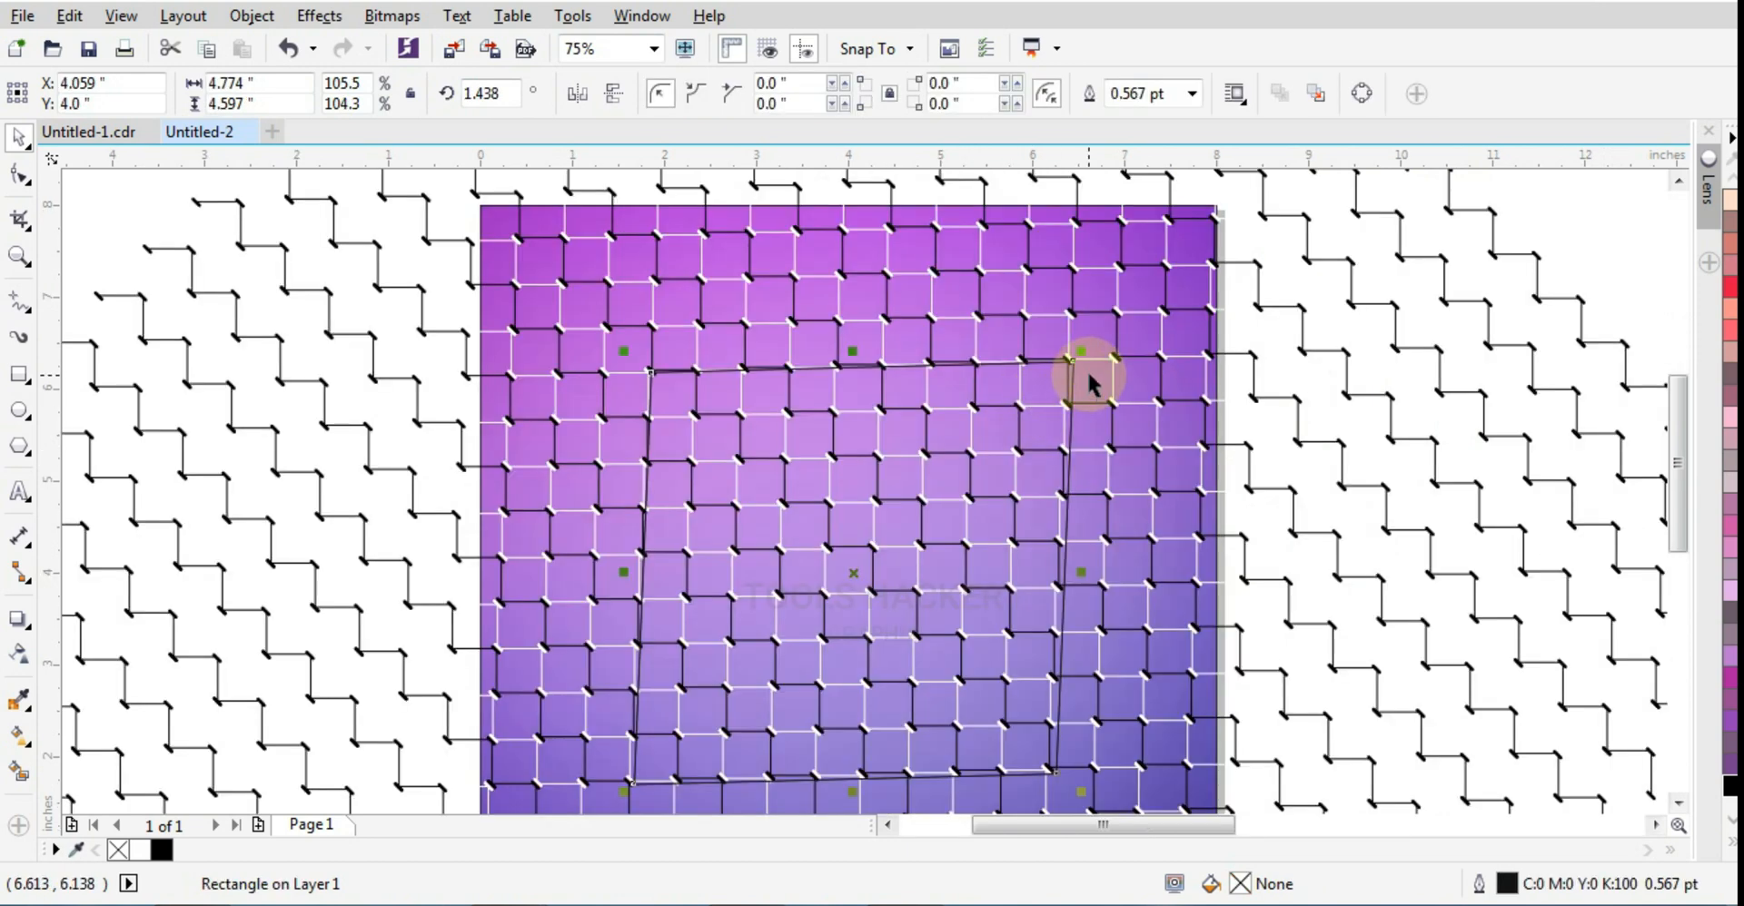
left_click_drag(1085, 354, 1004, 421)
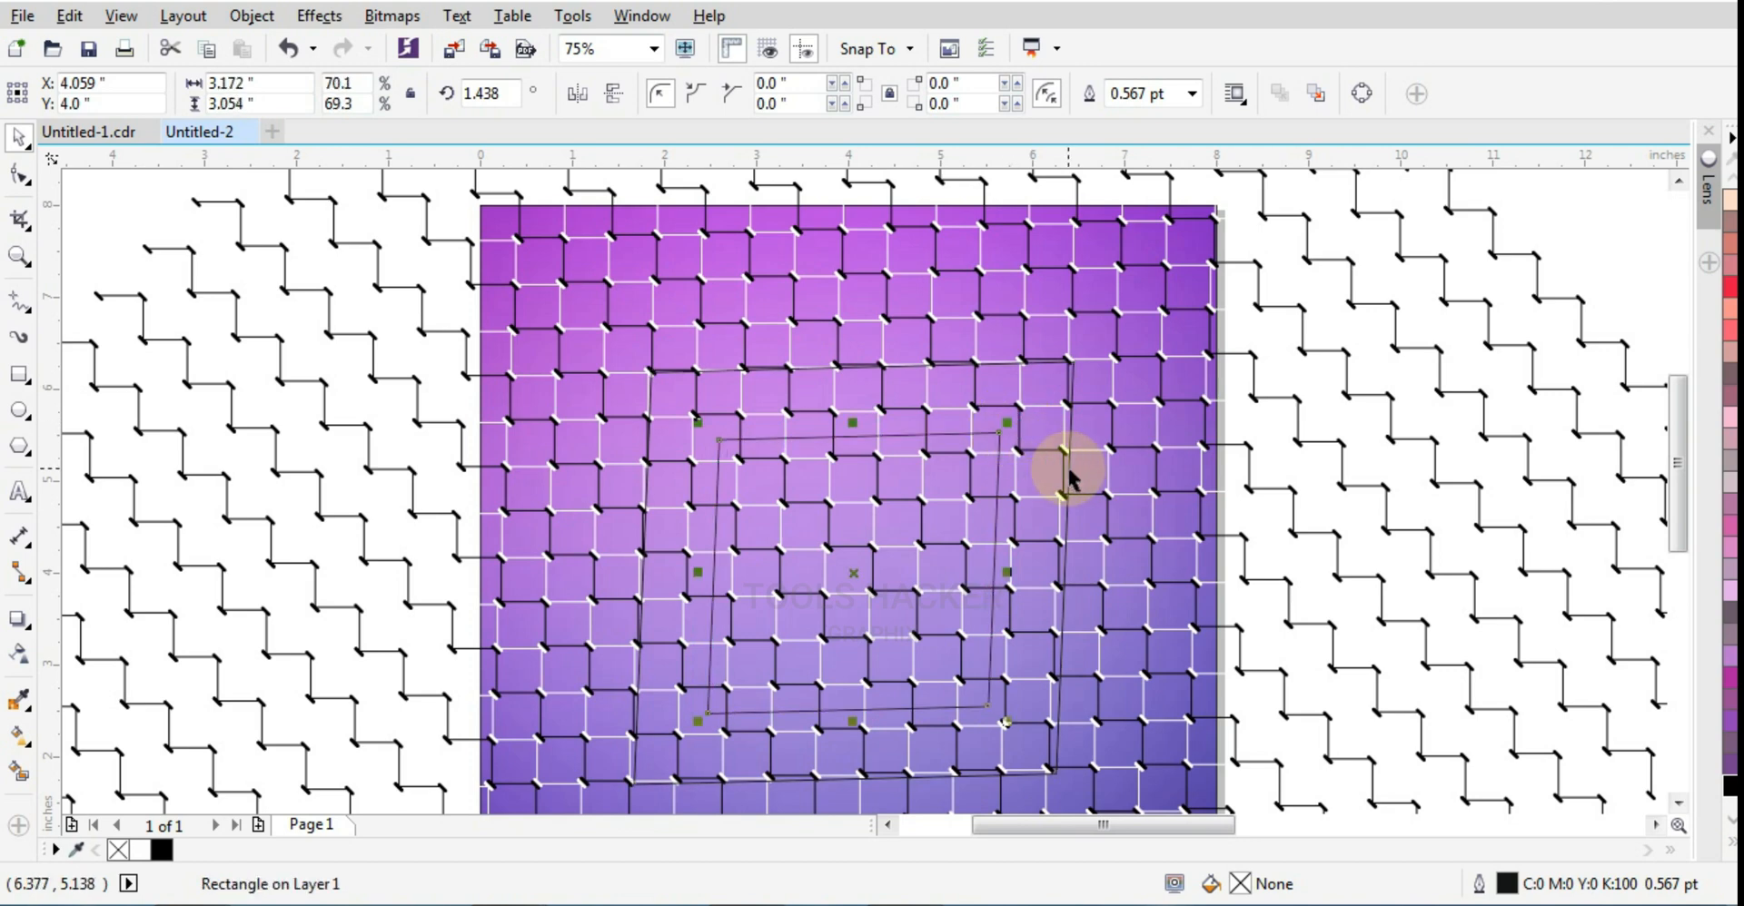
Step: Move the smaller rectangle to about X 3.742, Y 3.753 inches so its edges follow the pattern lines
left_click_drag(806, 580, 792, 602)
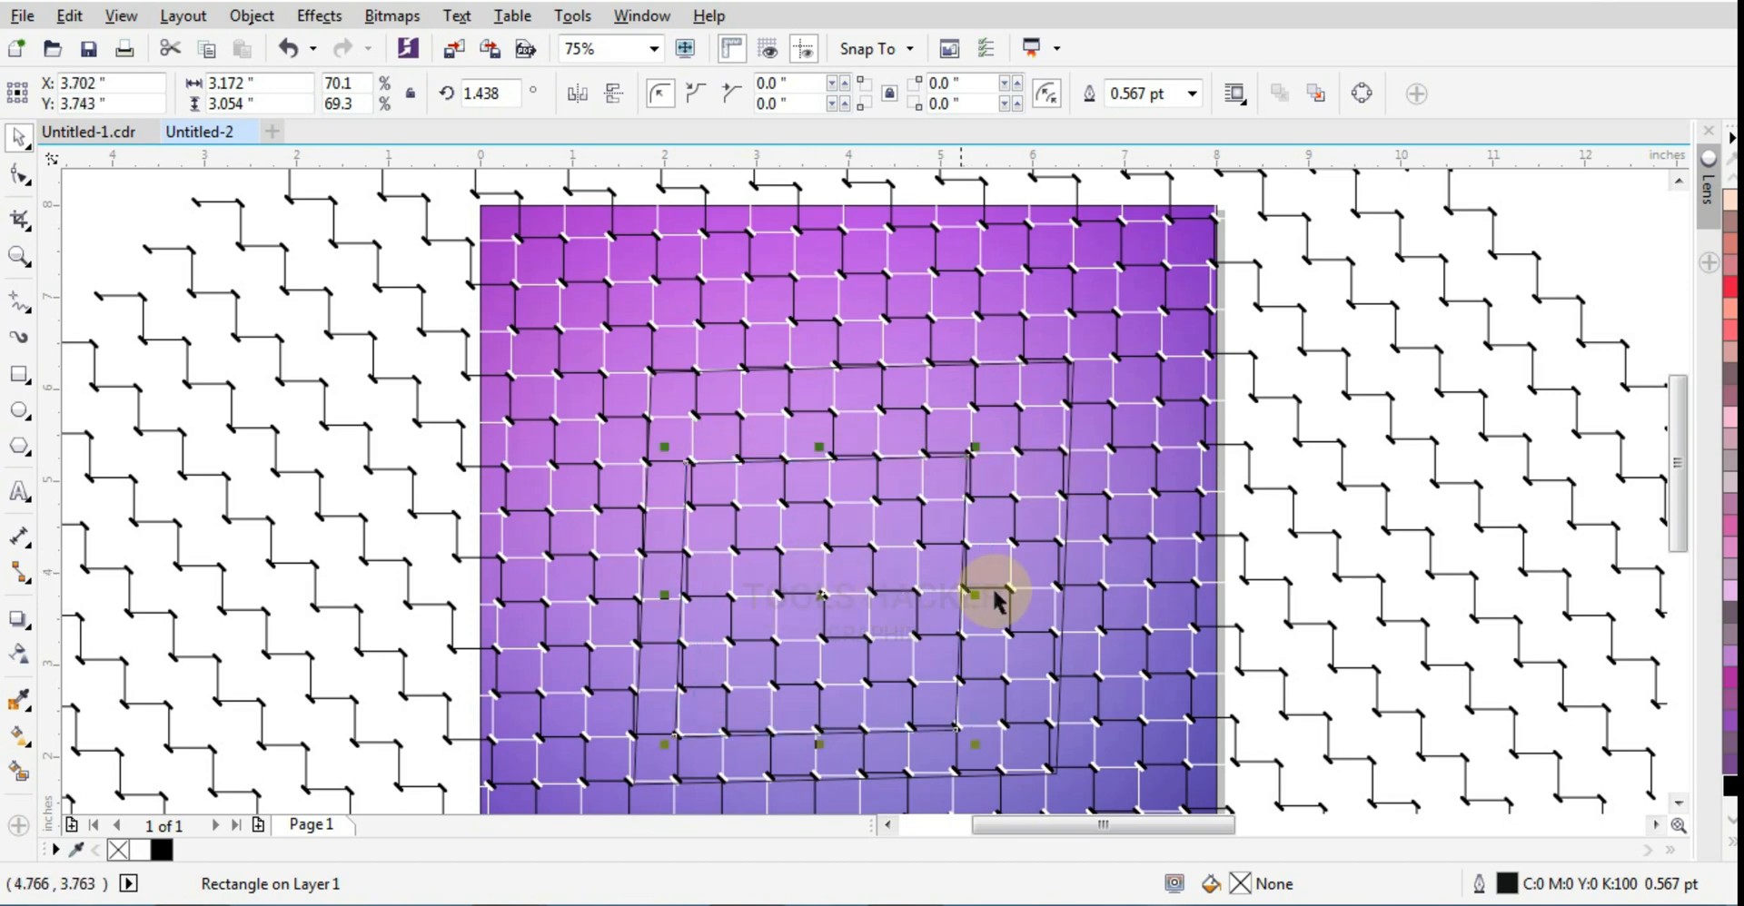
key("Right")
key("Right")
key("Up")
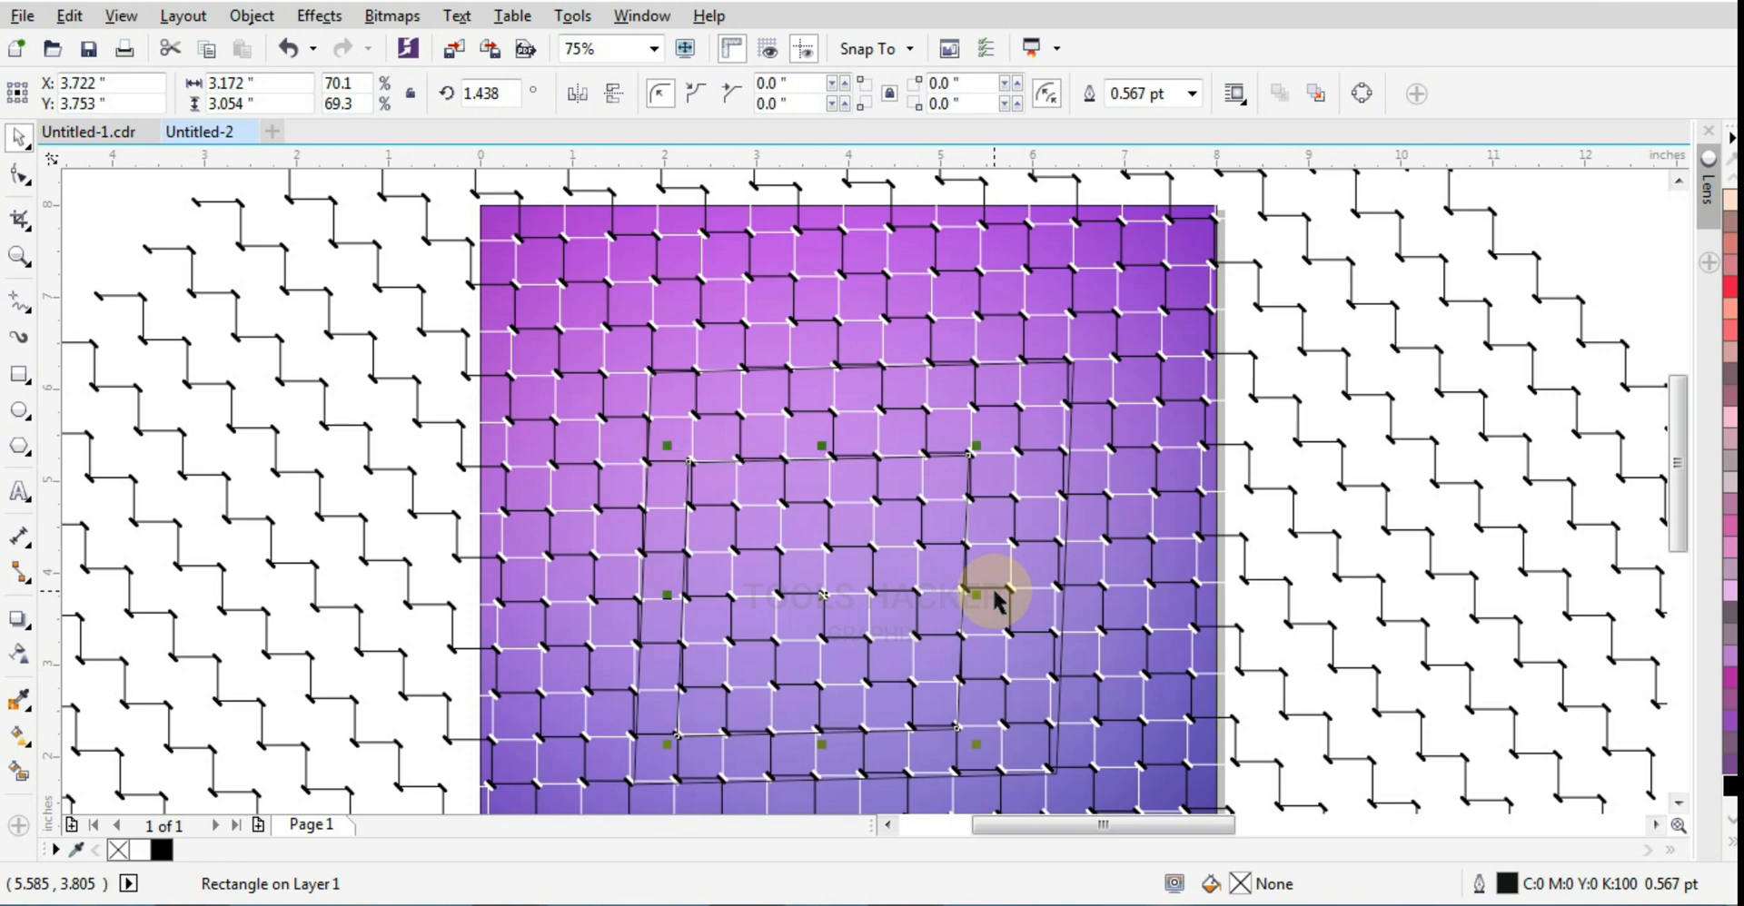
key("Right")
key("Right")
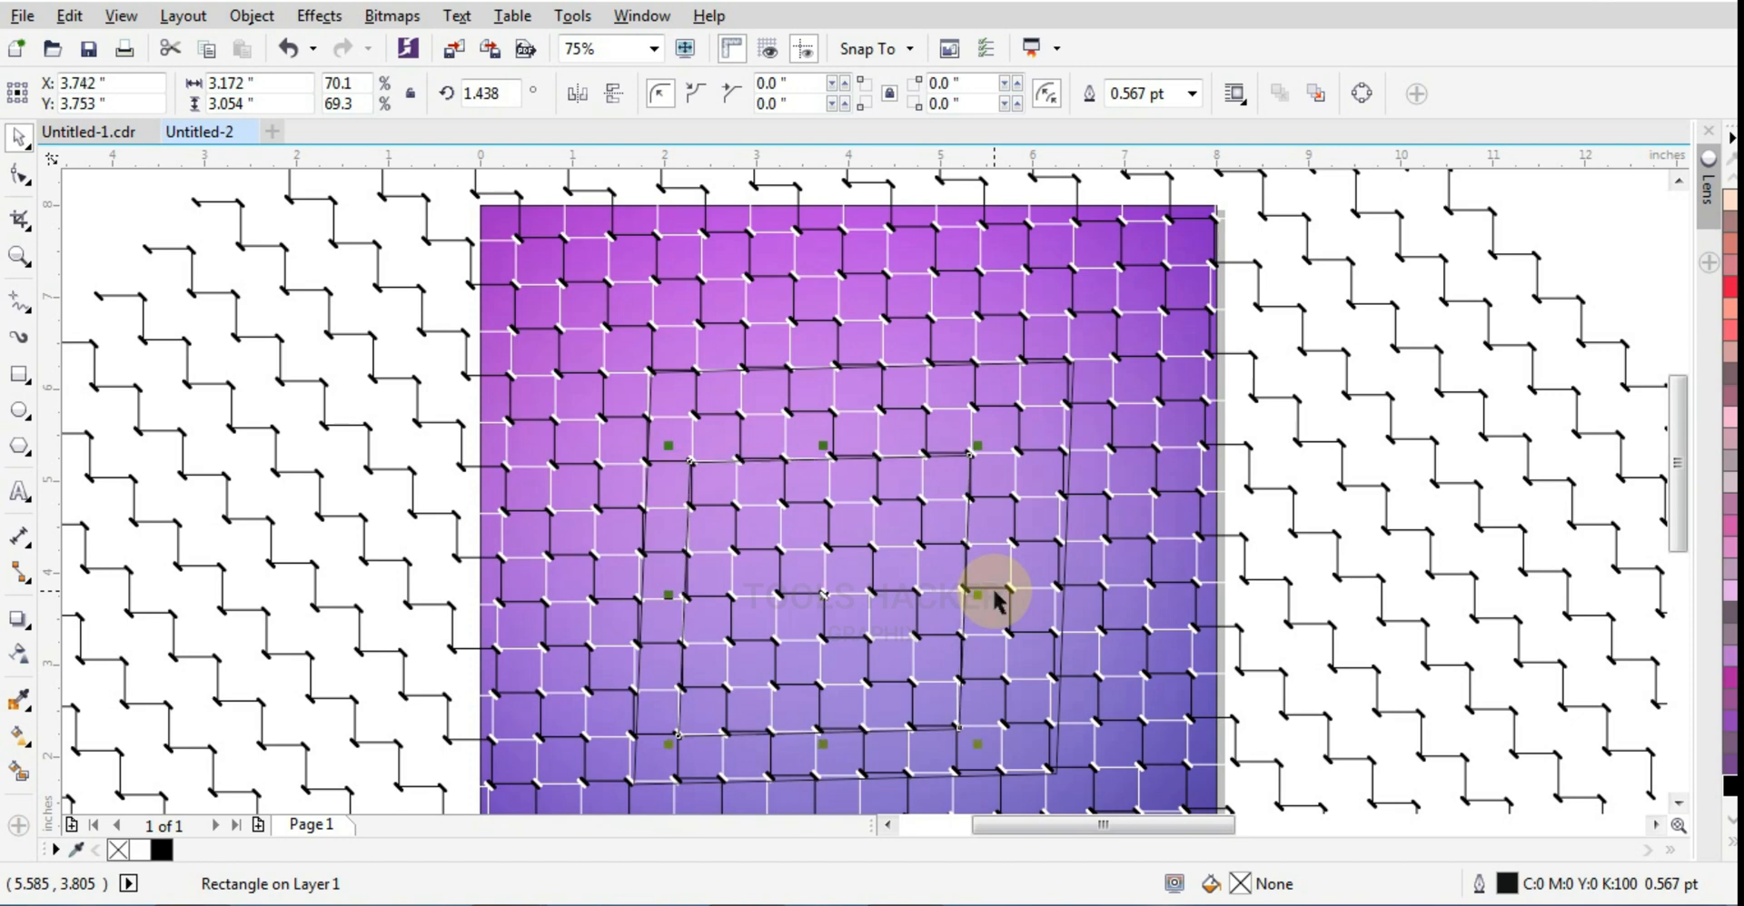
Step: Align the smaller rectangle to the horizontal center of the duplicated pattern beside the page
scroll(995, 599, "down", 2)
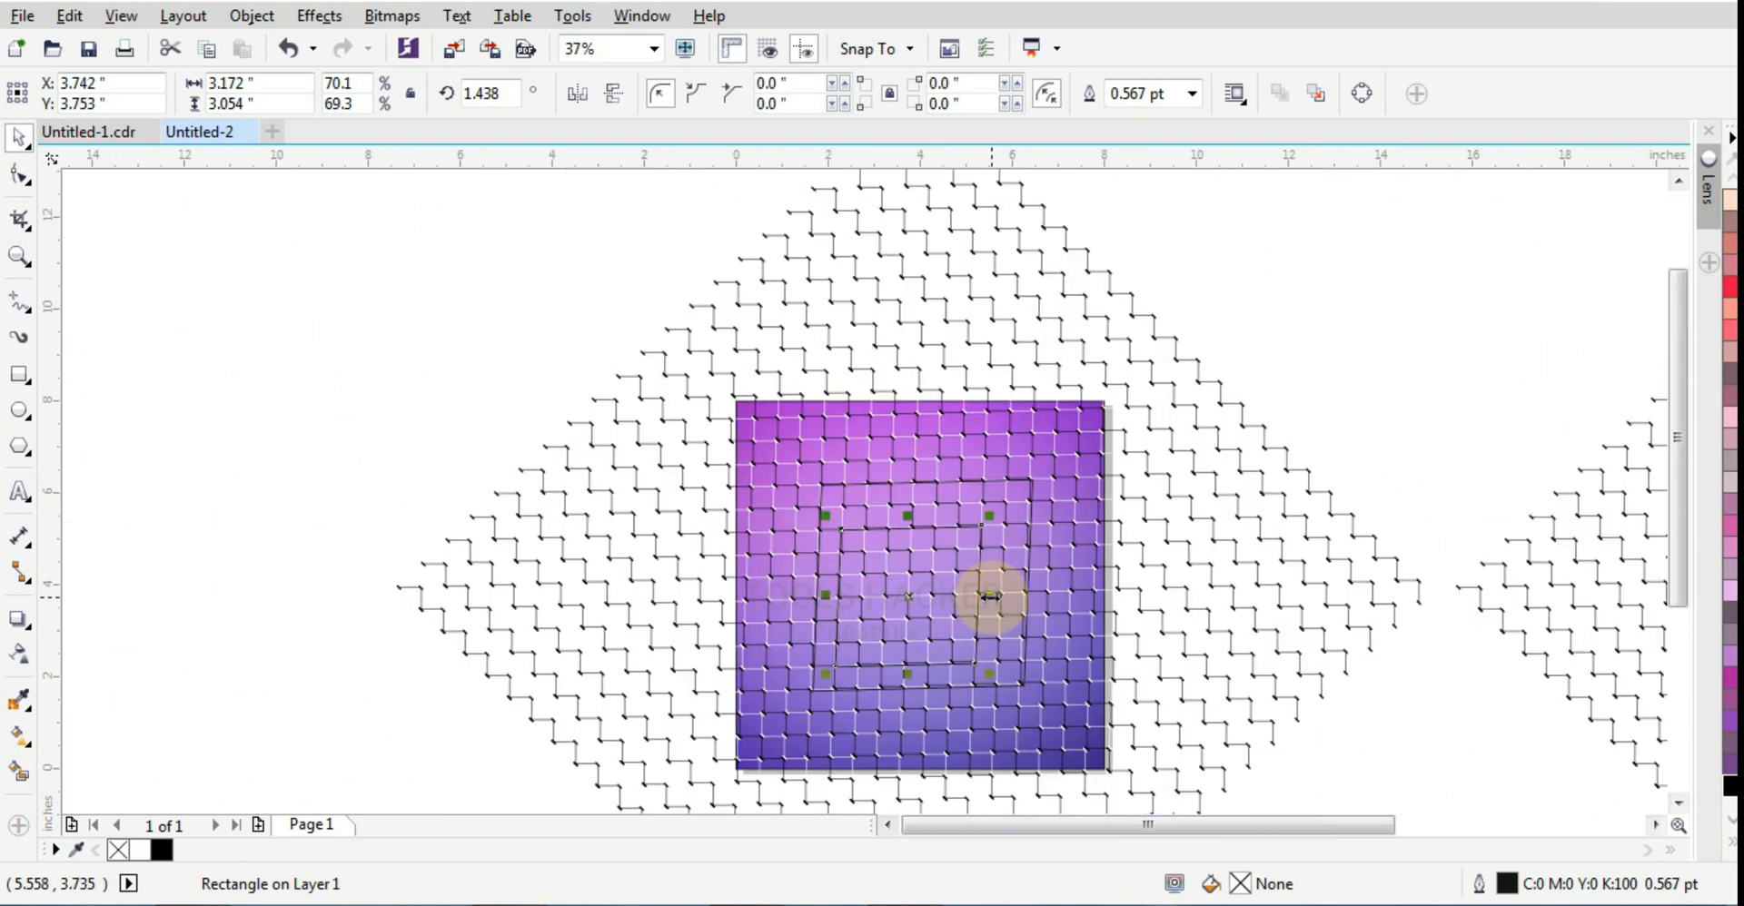
scroll(991, 597, "down", 1)
left_click(1375, 552)
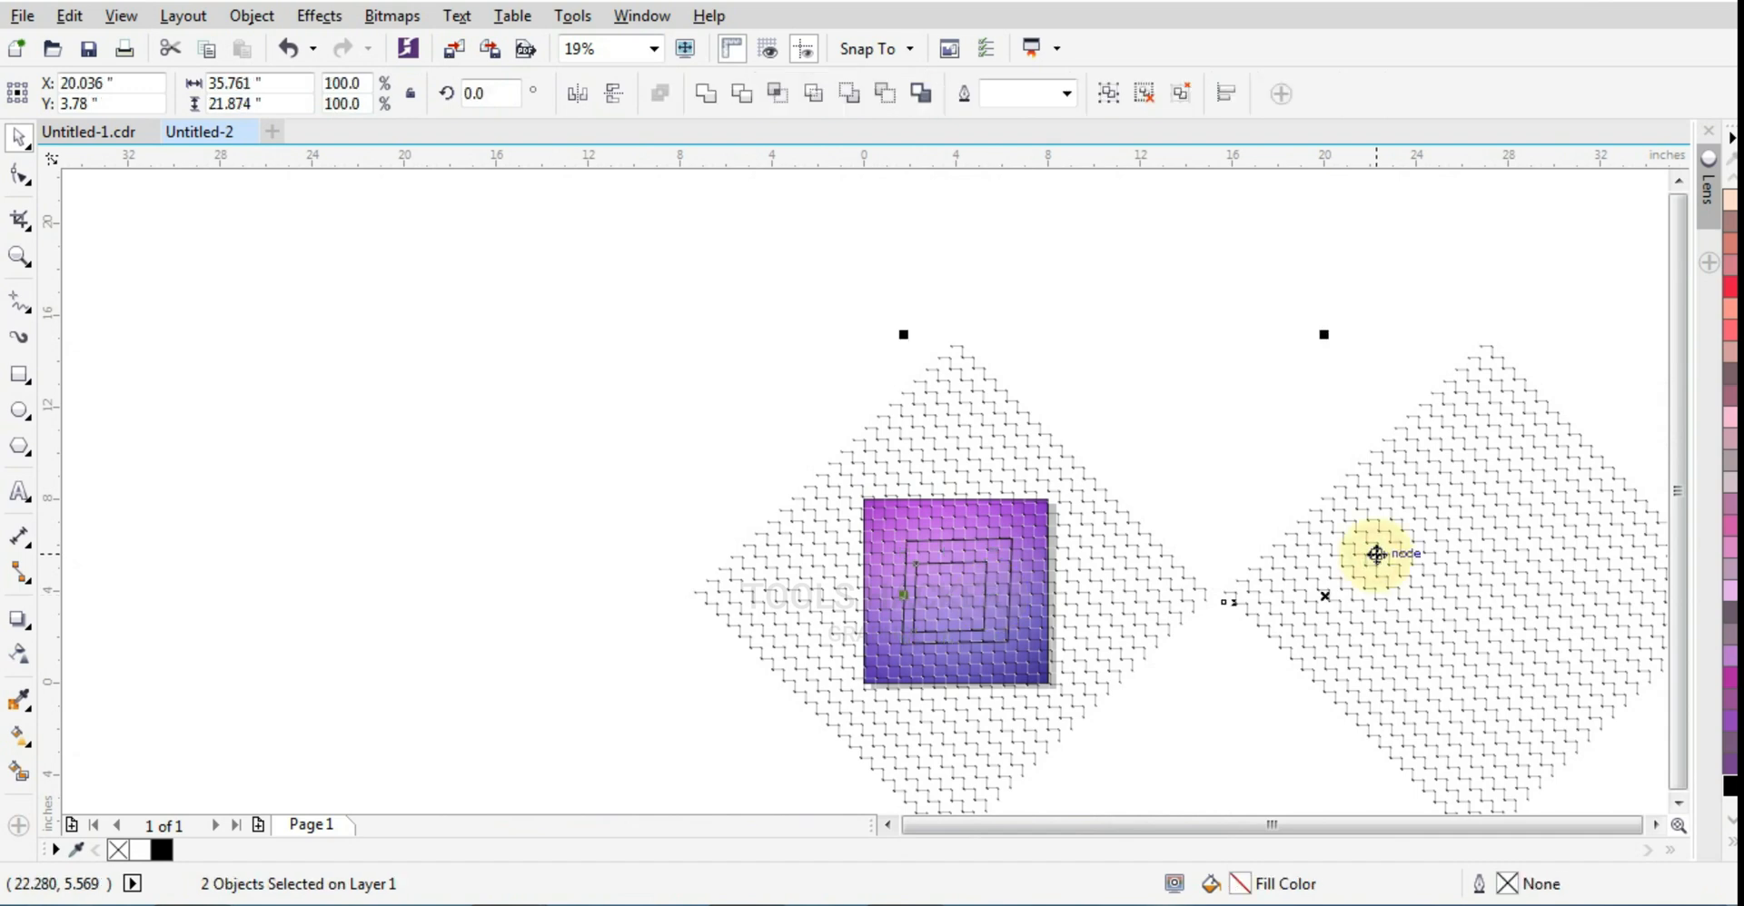
key("c")
left_click(1201, 509)
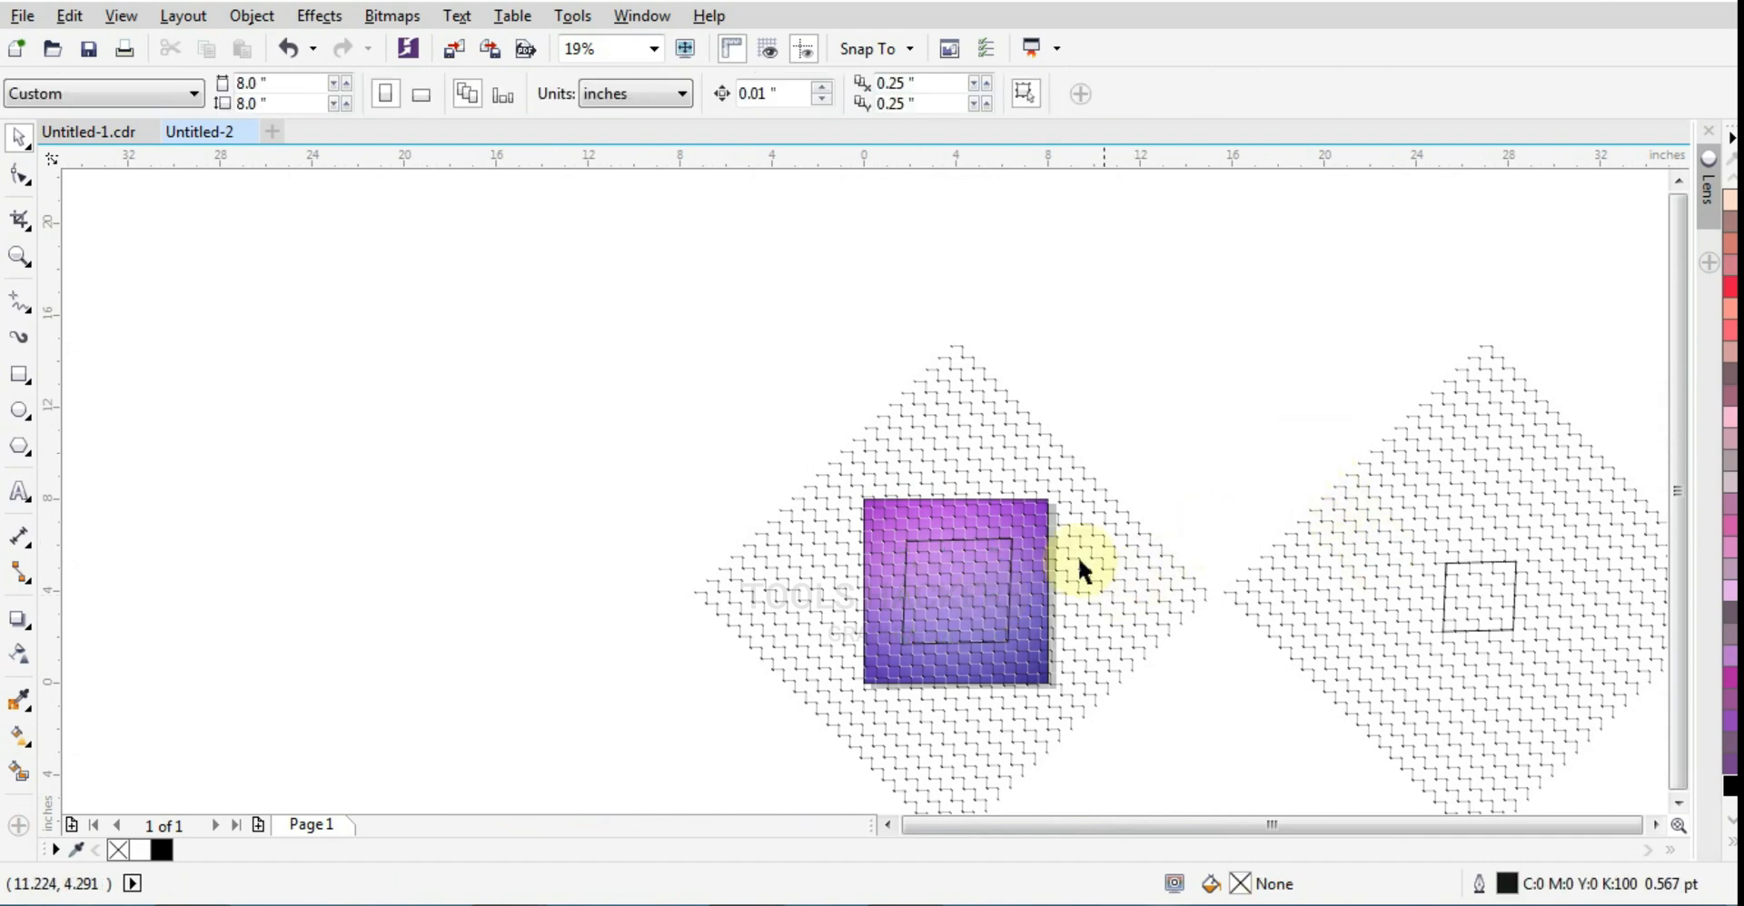
left_click(1008, 554)
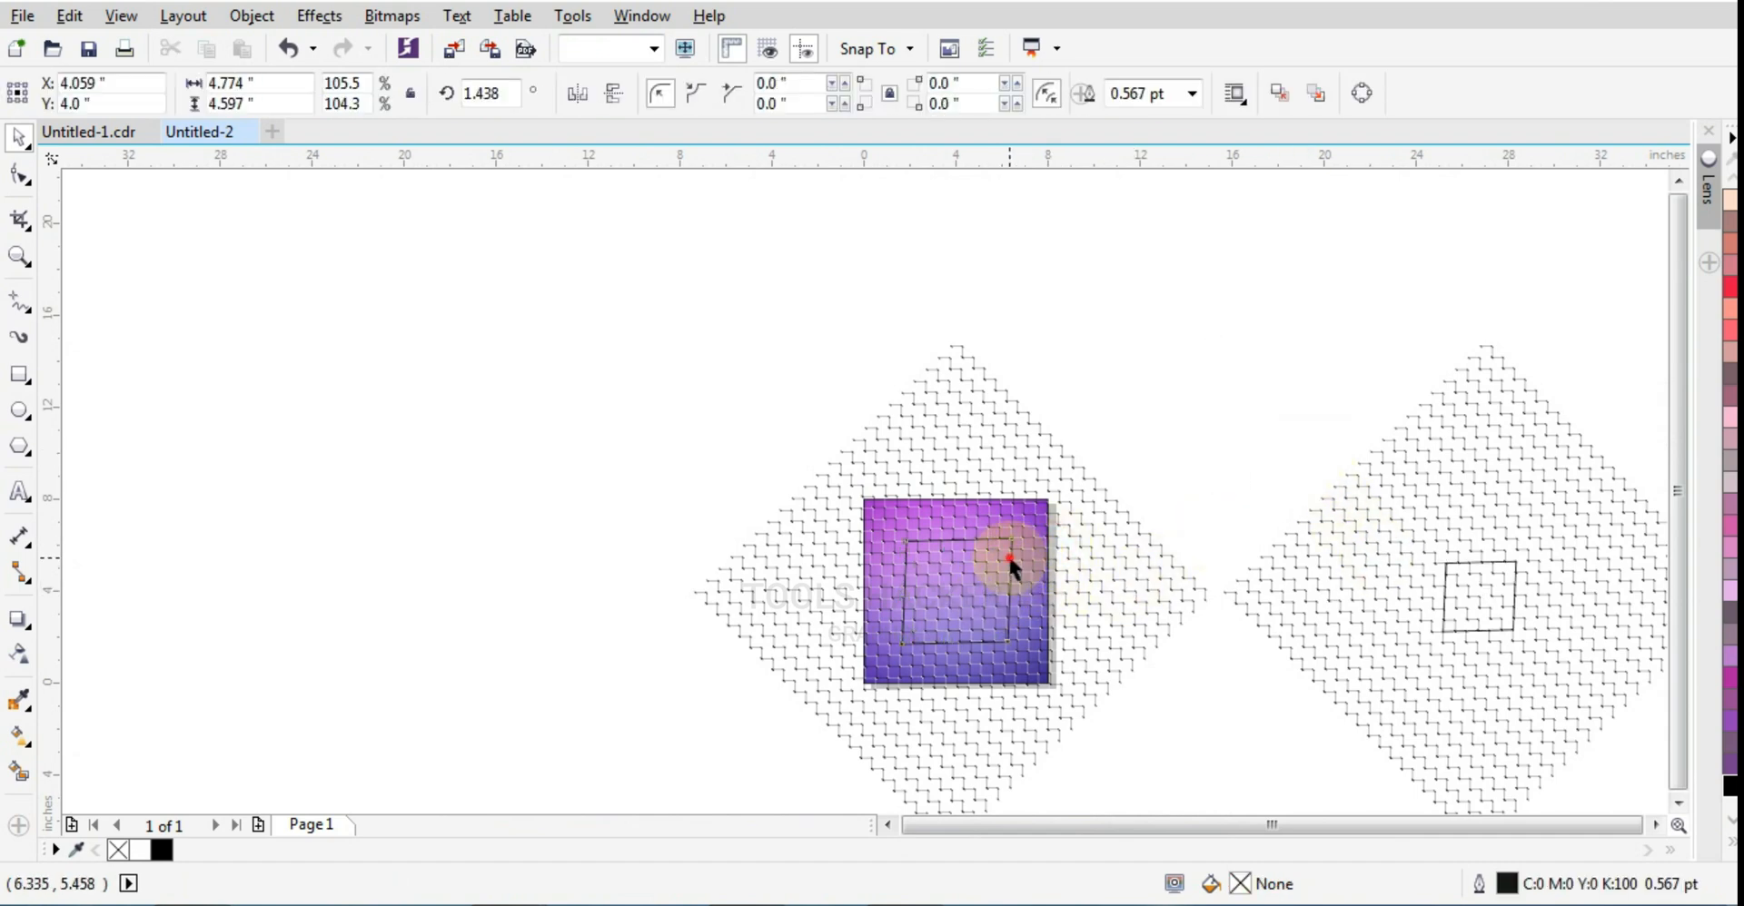
left_click(1078, 506)
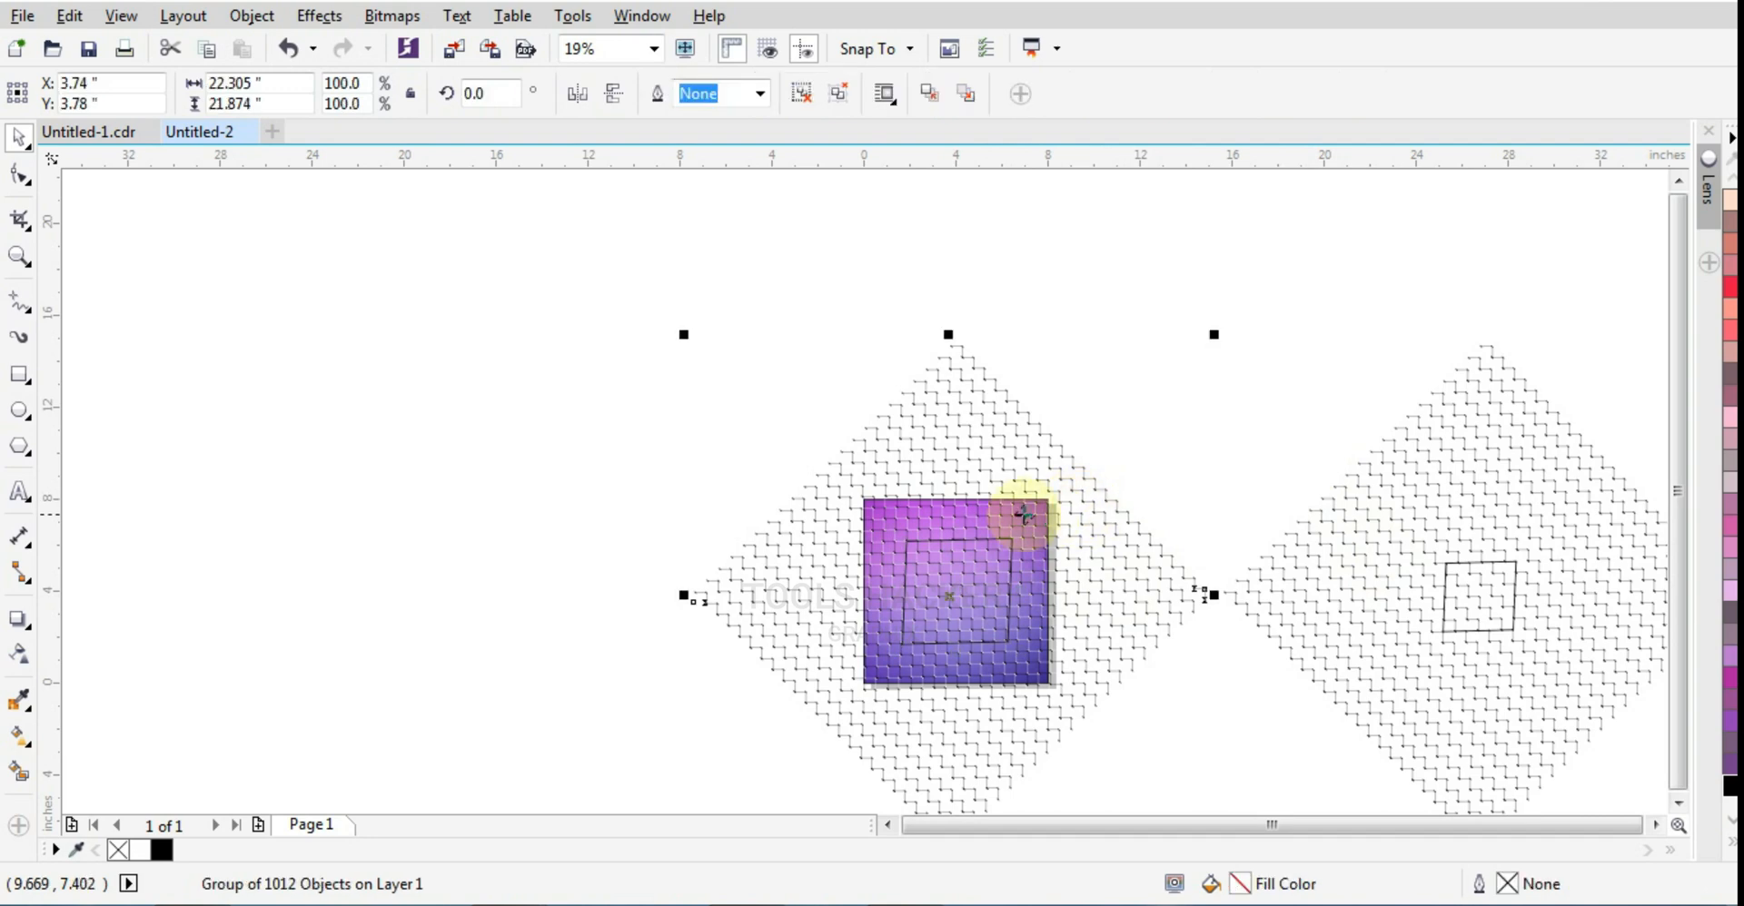
left_click_drag(1164, 445, 824, 718)
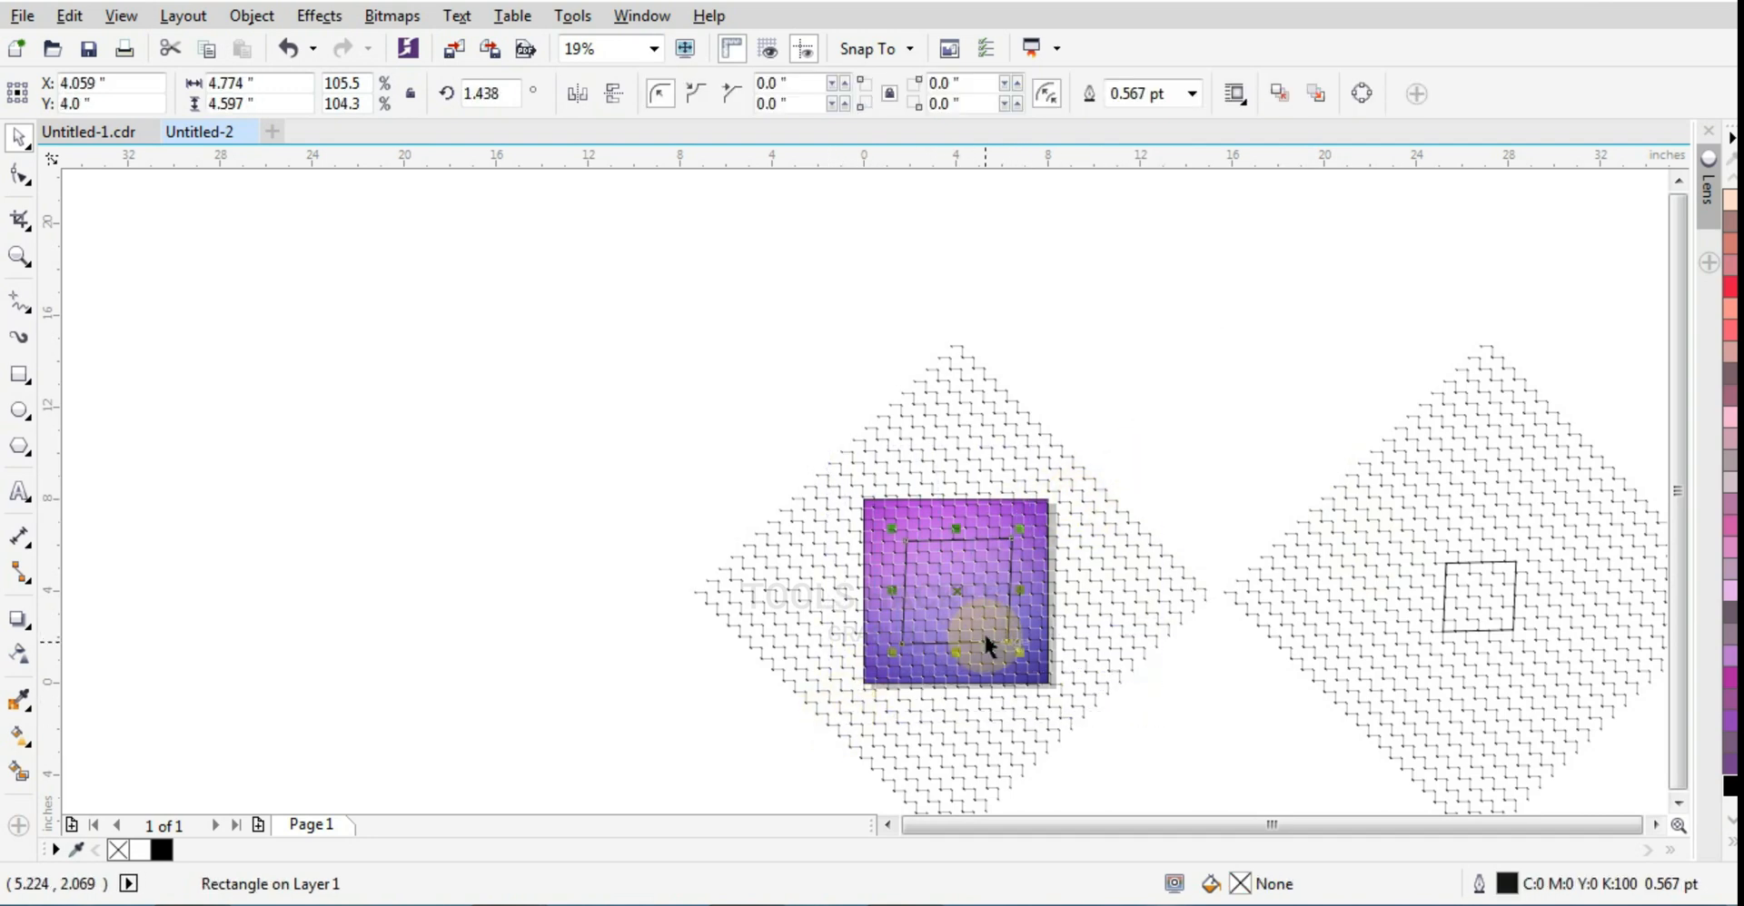
scroll(983, 631, "up", 2)
left_click(1373, 378)
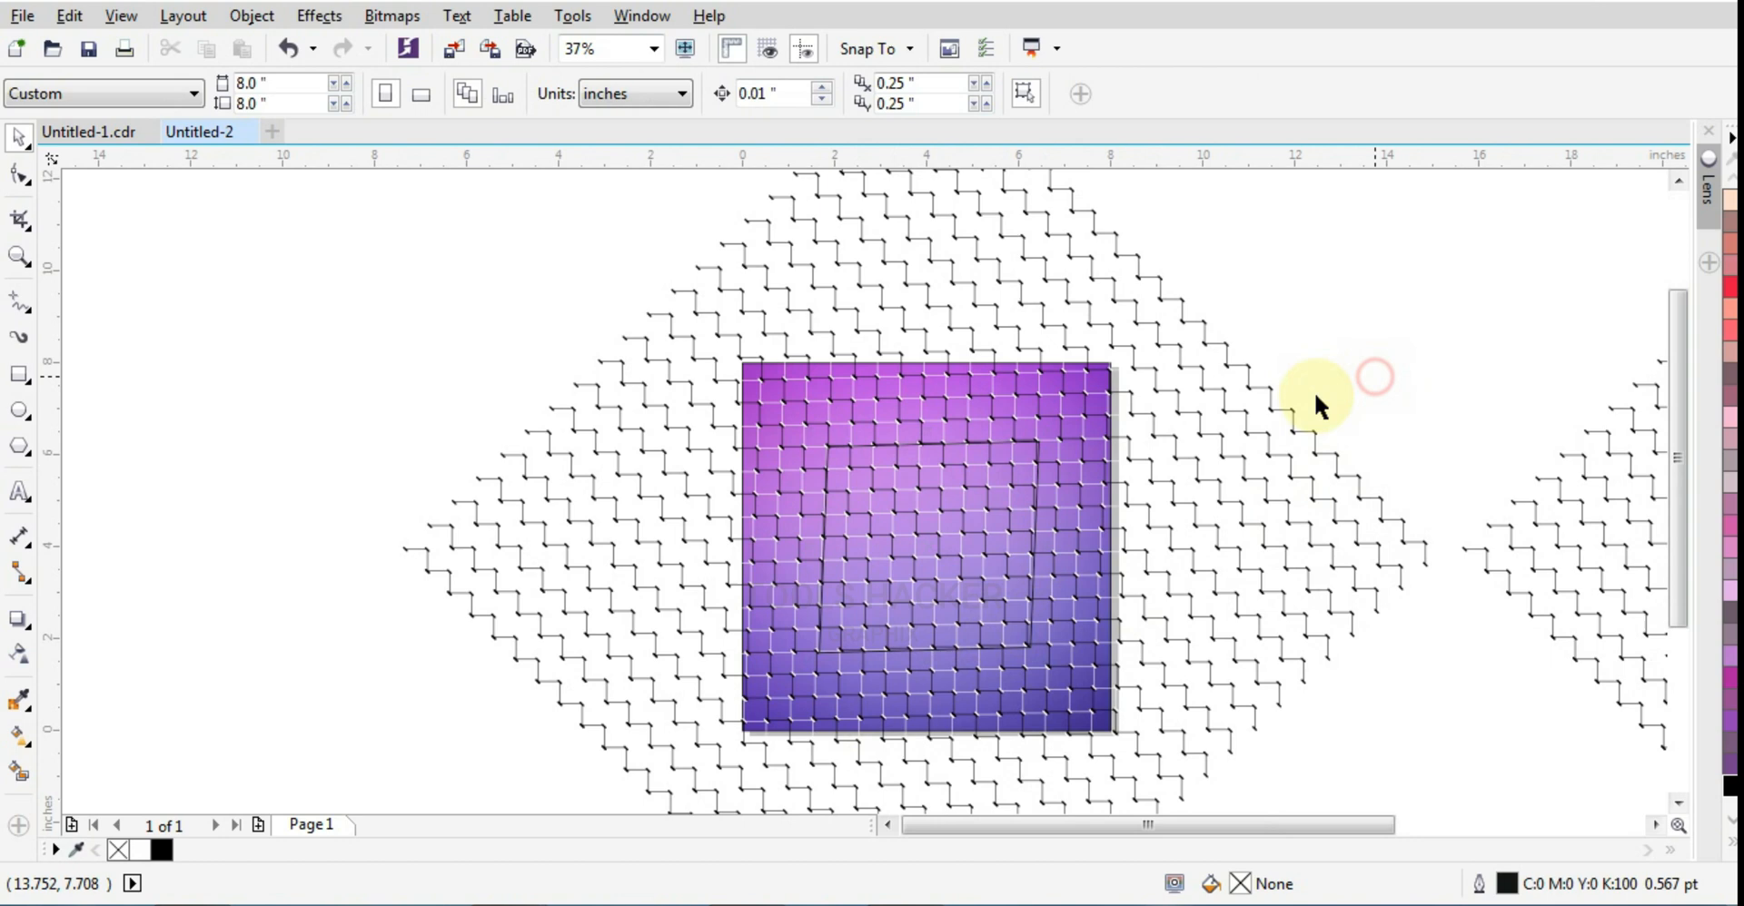
left_click(1119, 410)
left_click(728, 362)
left_click(685, 354)
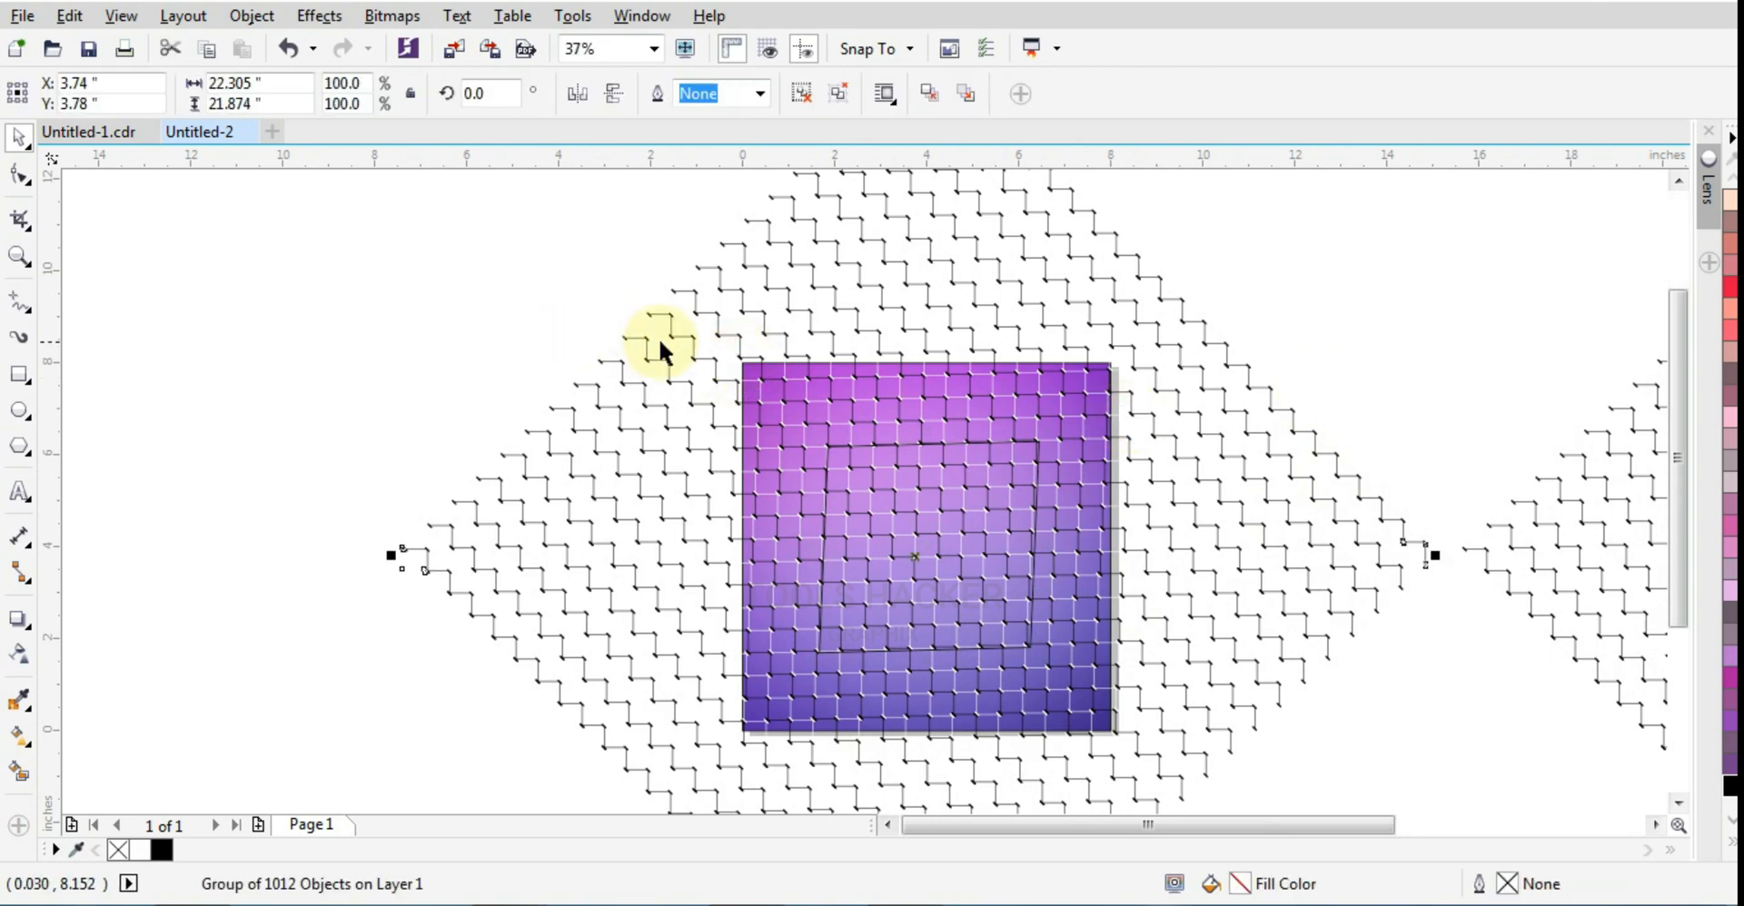
Step: Unlock the purple gradient background object
left_click(772, 378)
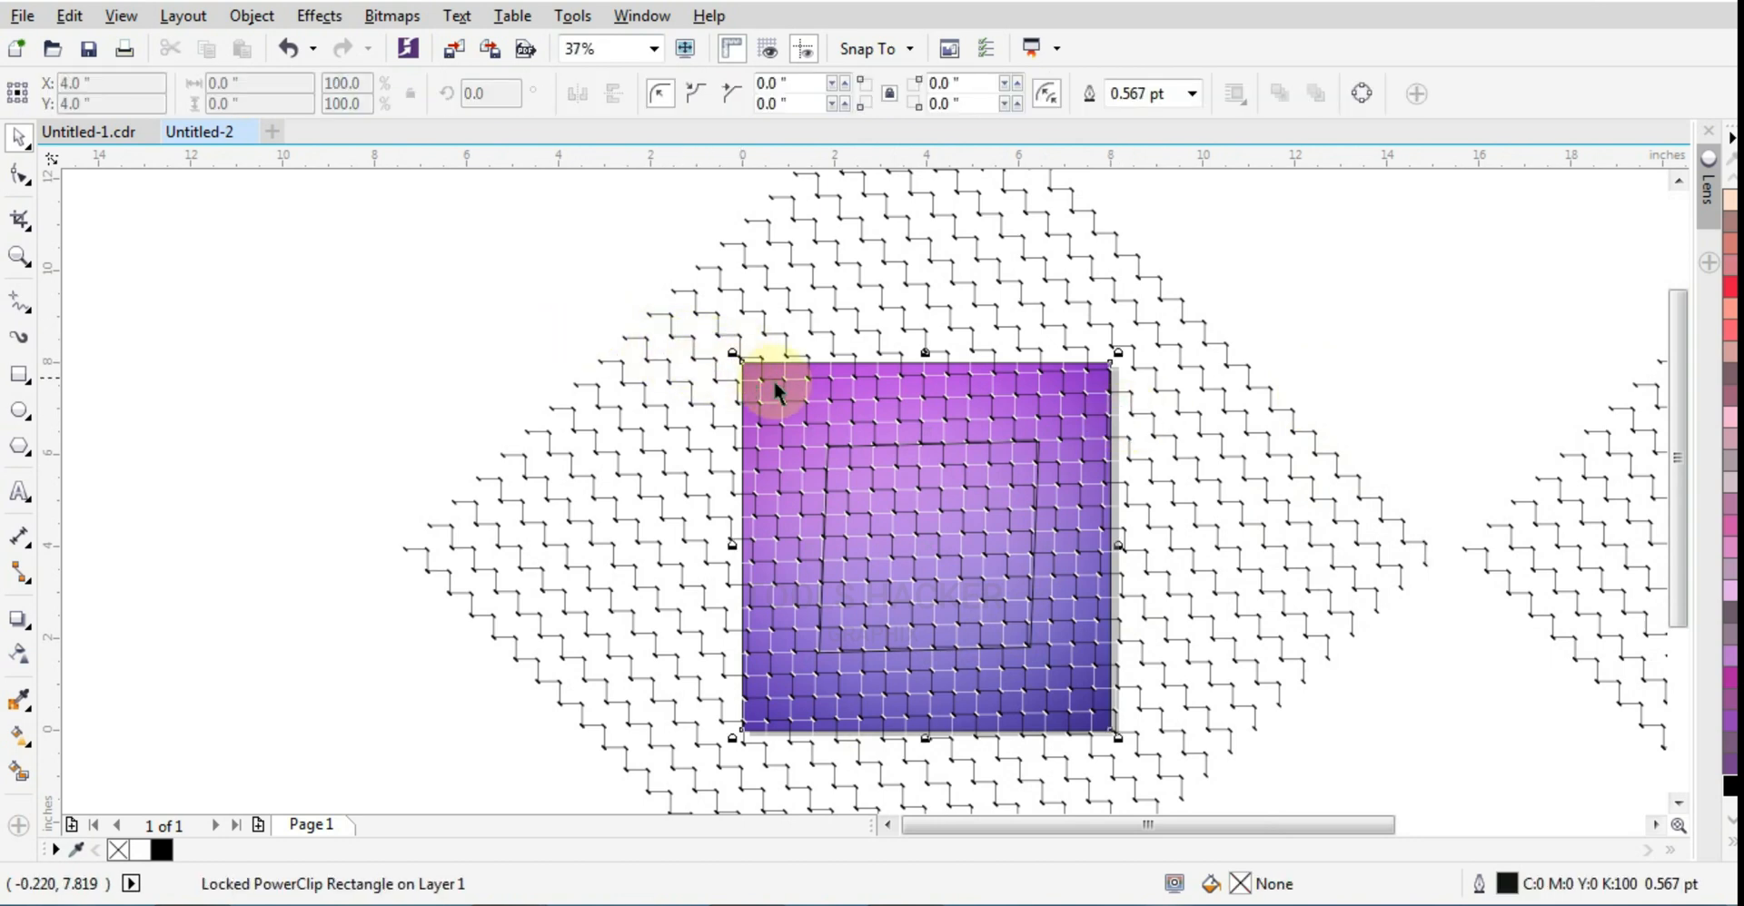
right_click(772, 365)
left_click(800, 376)
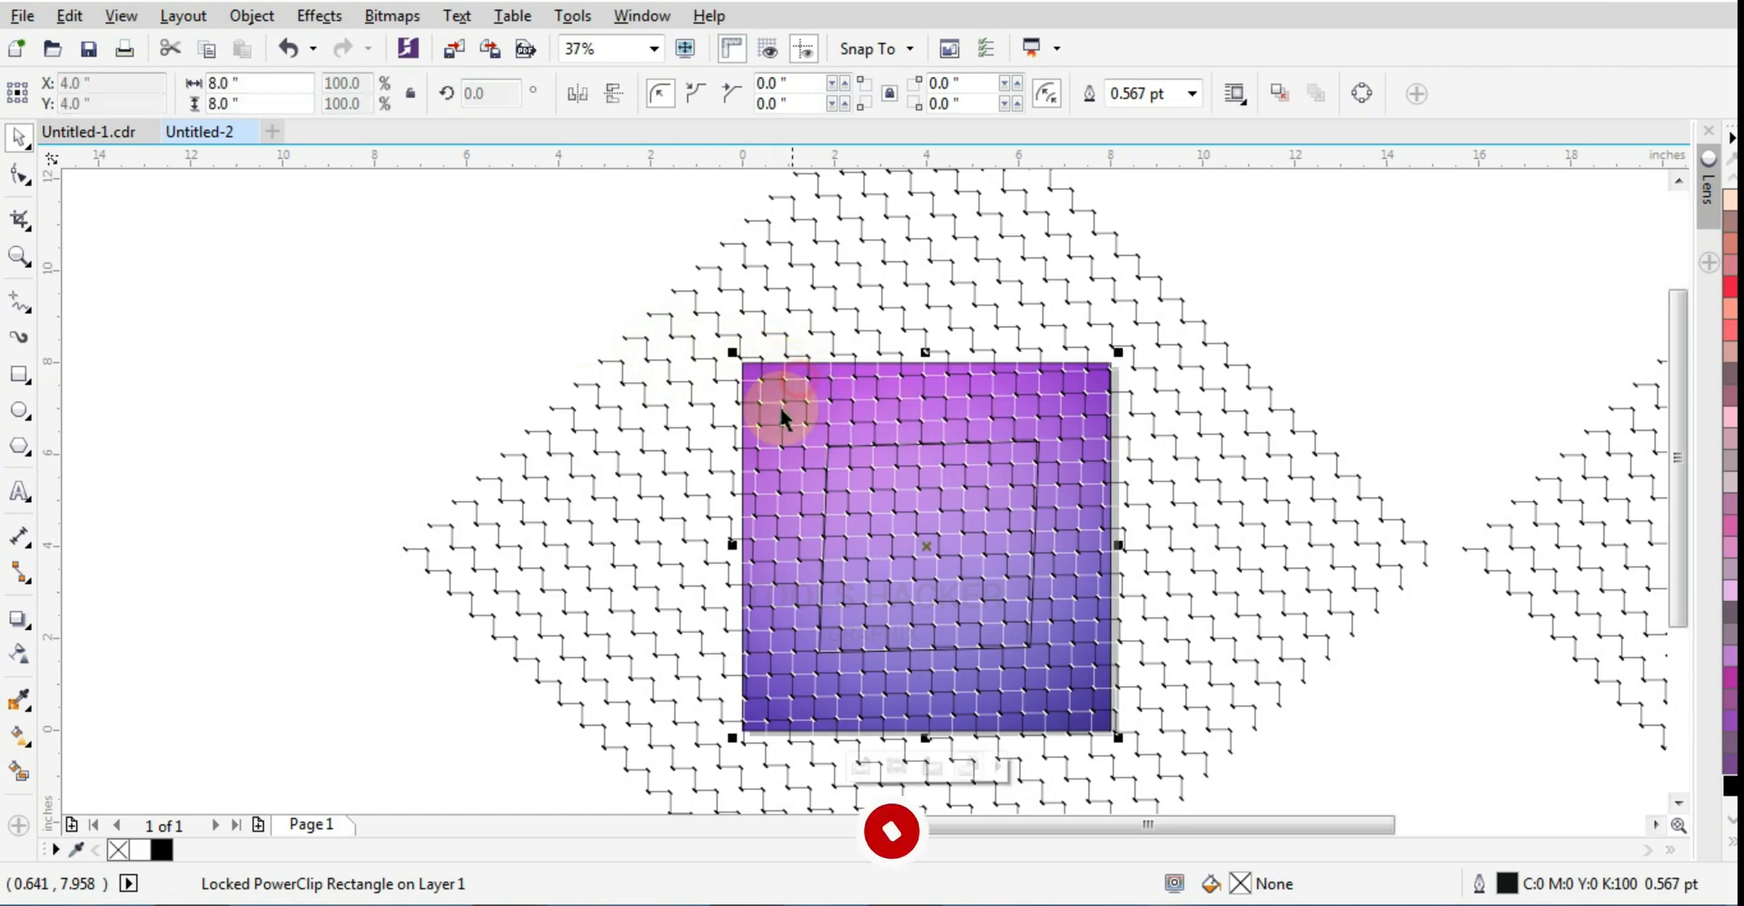
left_click(540, 346)
left_click(933, 403)
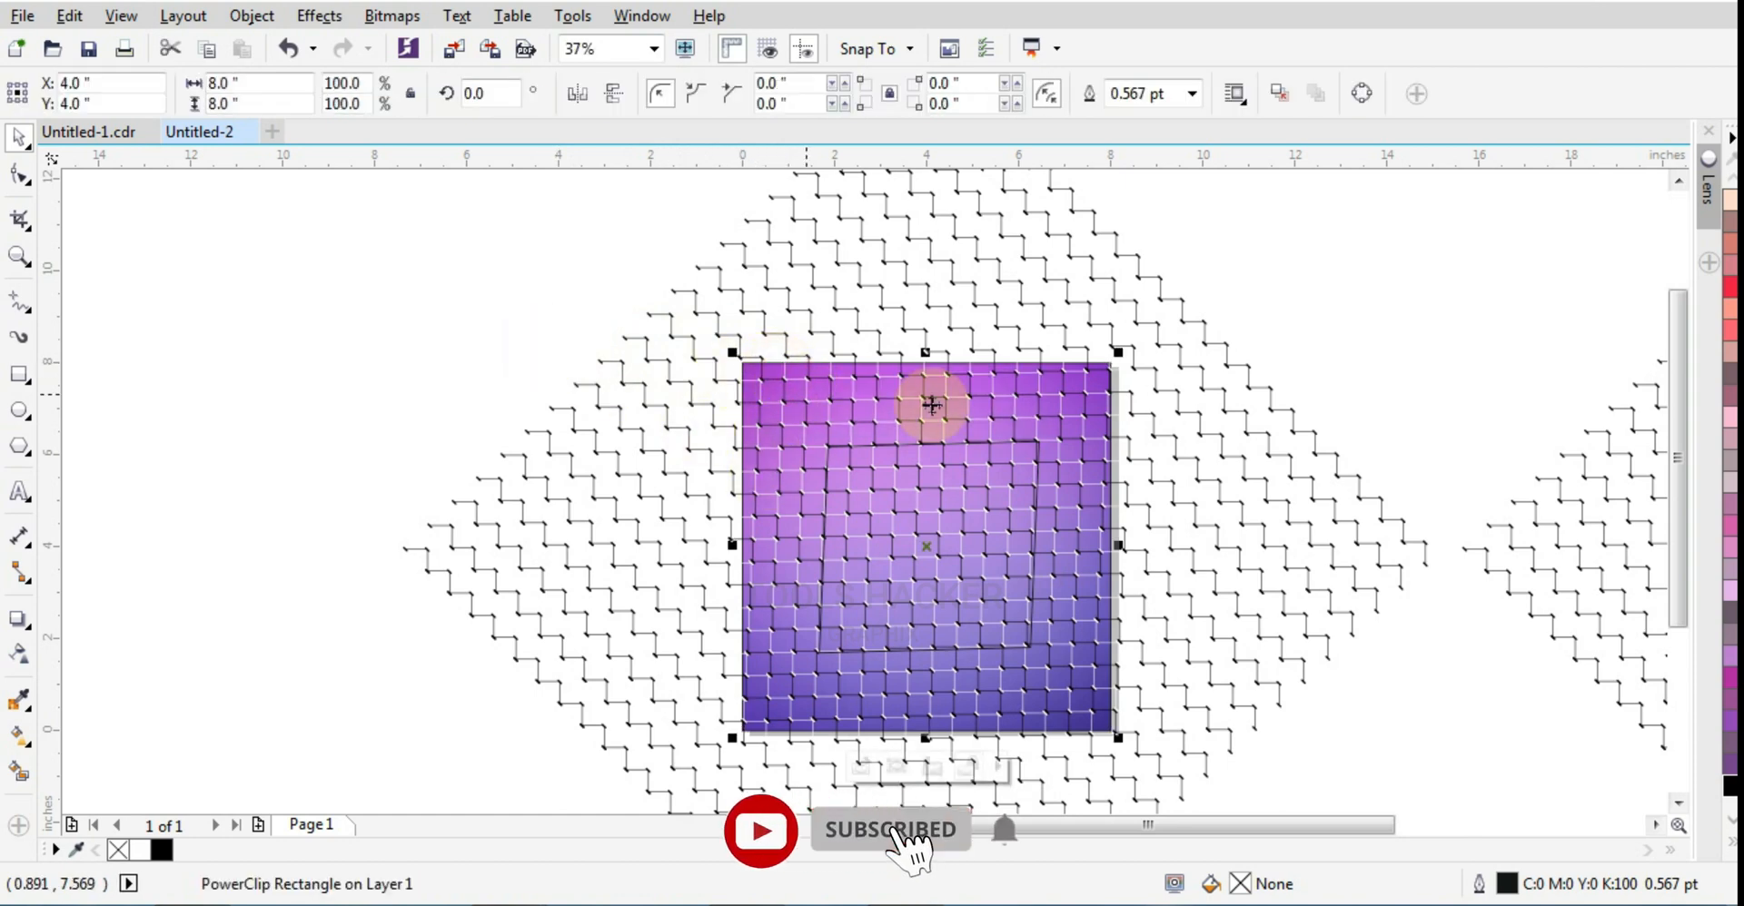
Step: PowerClip a duplicate of the gradient background inside the larger skewed rectangle
left_click(1033, 400)
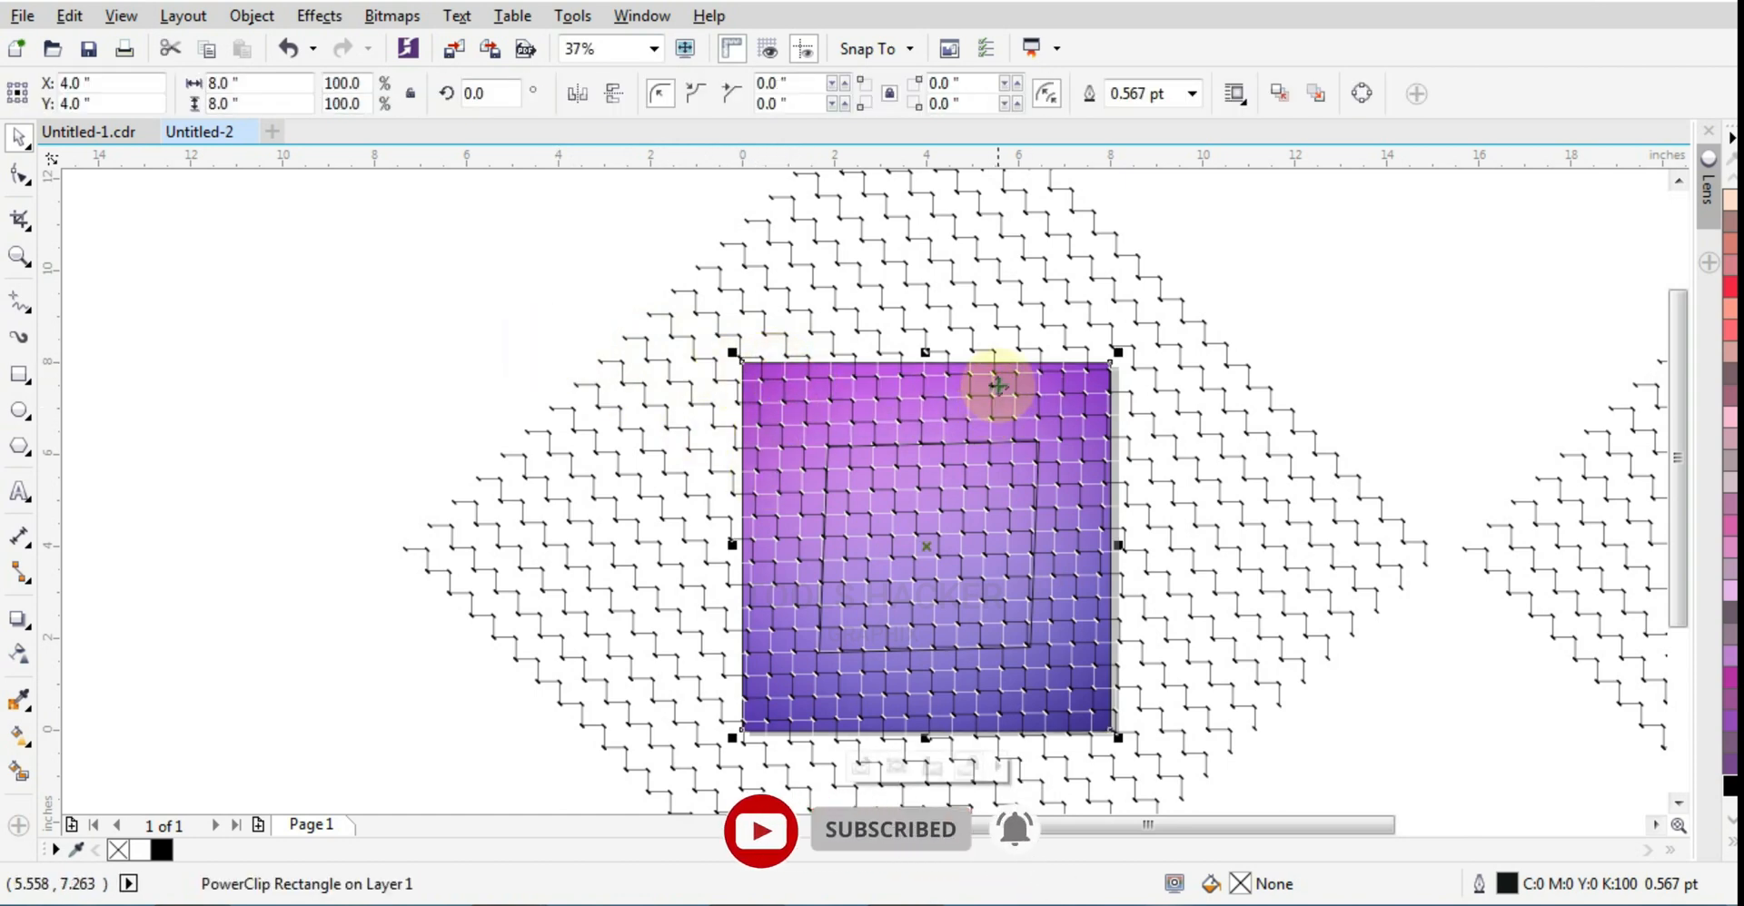
right_click(1008, 365)
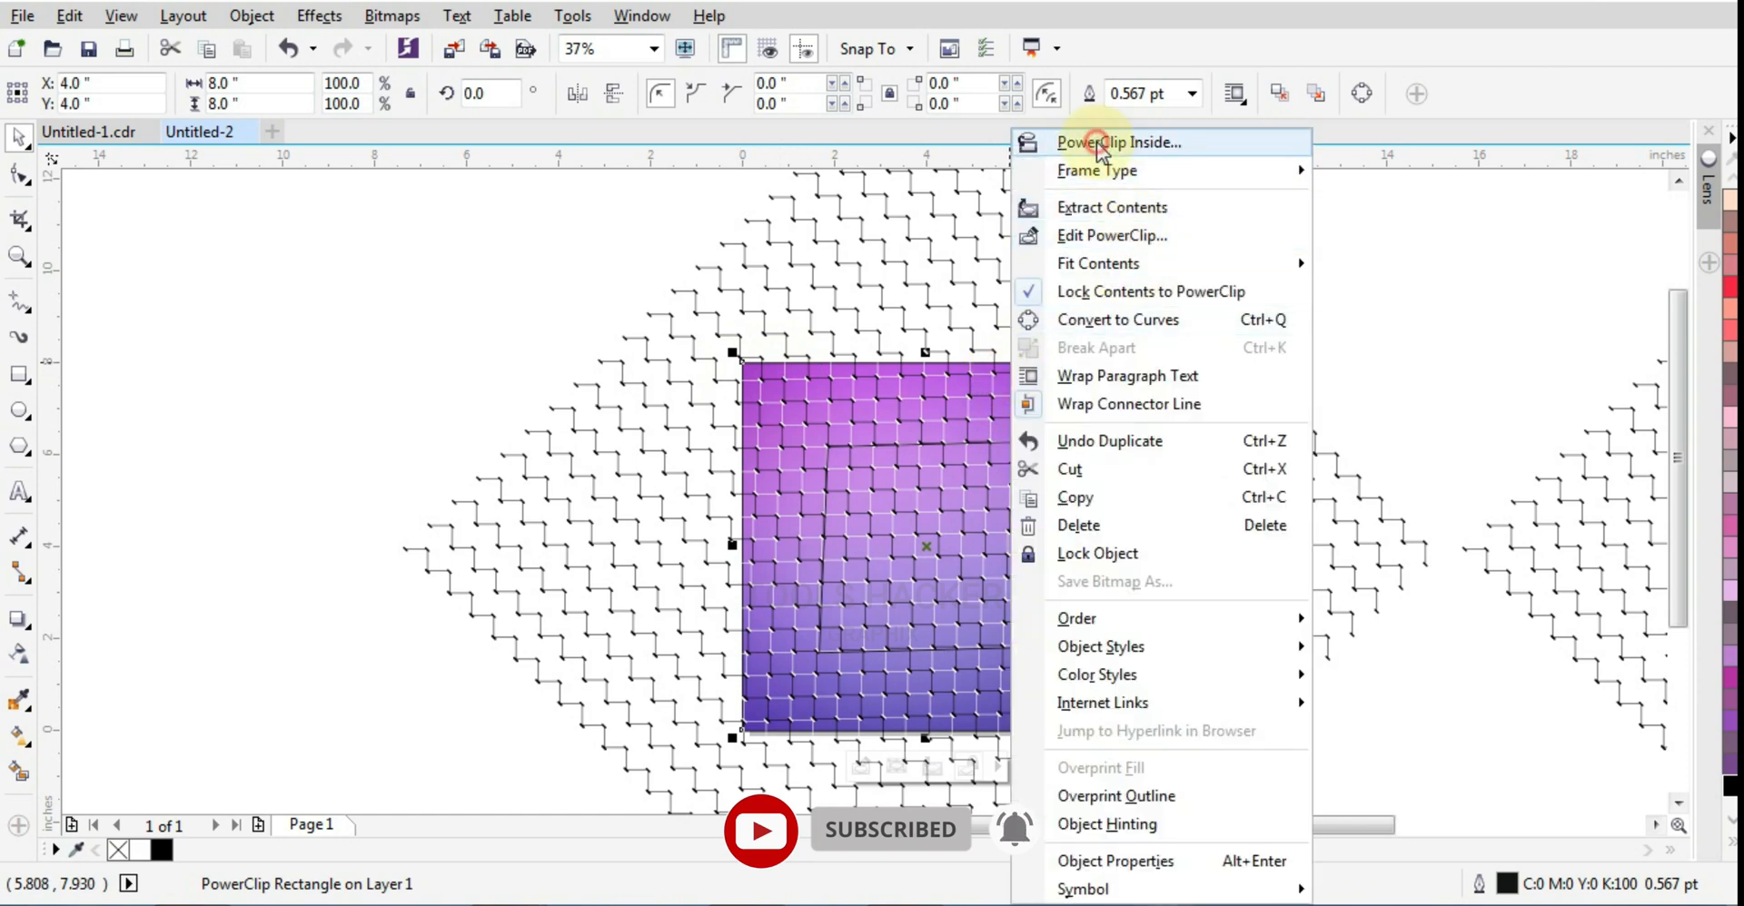
left_click(1036, 143)
left_click(899, 502)
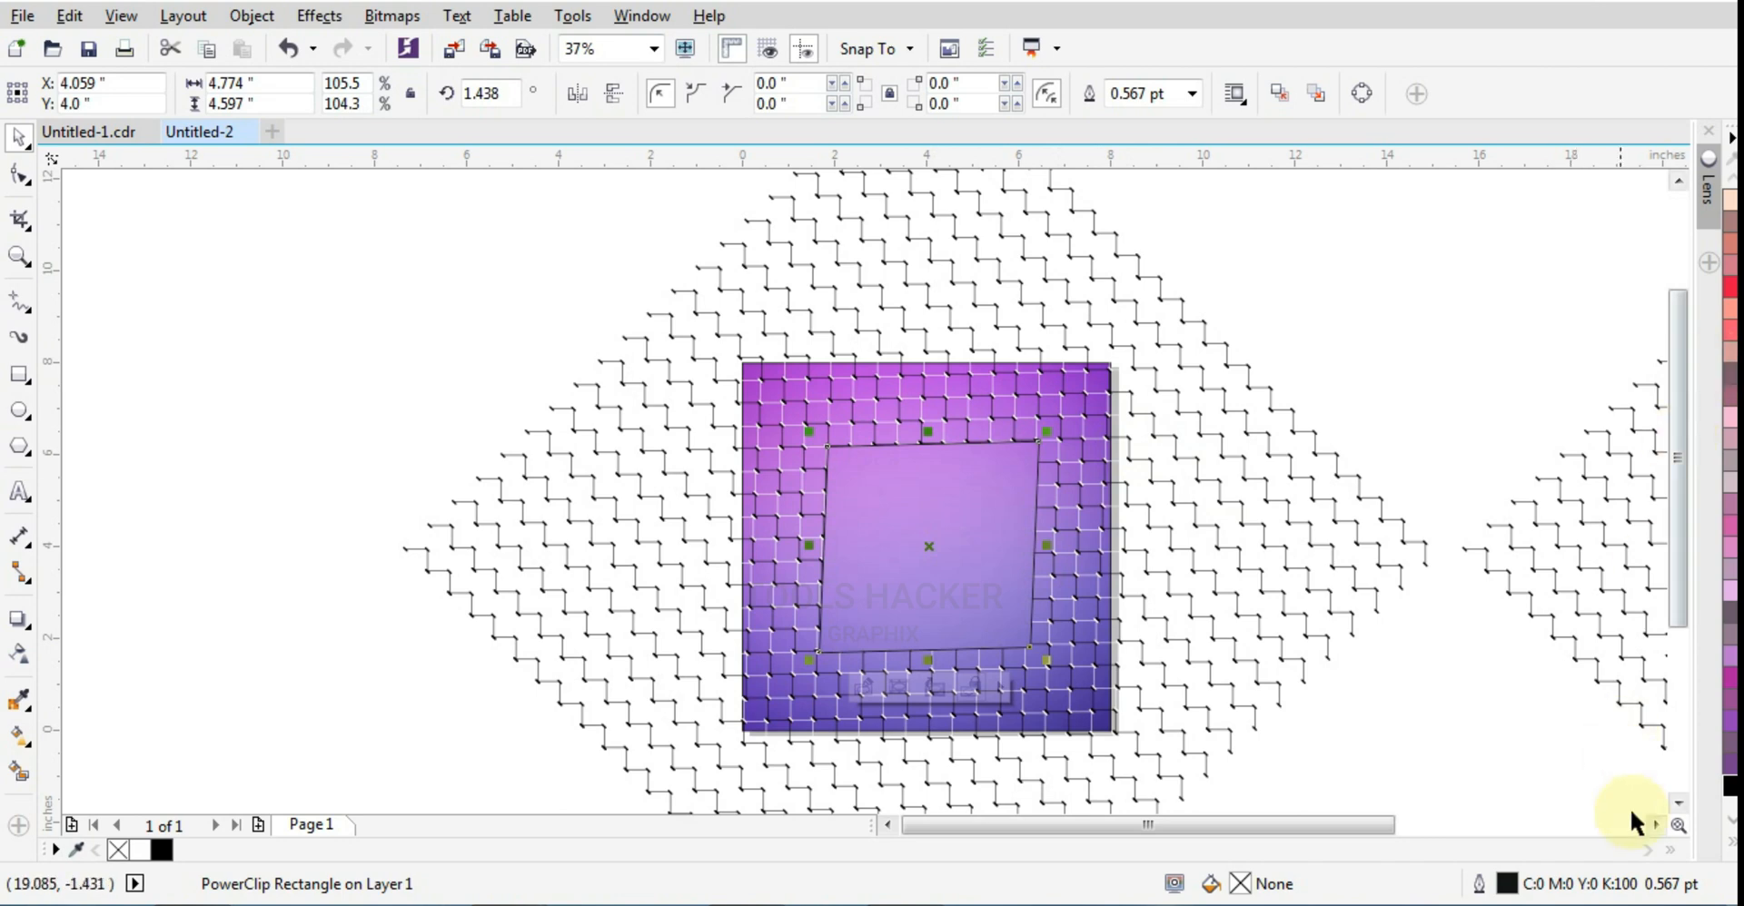
Step: Remove the outline from the larger PowerClip rectangle and narrow it to about 4.708 inches, centered near X 3.995 inches
left_click(1731, 850)
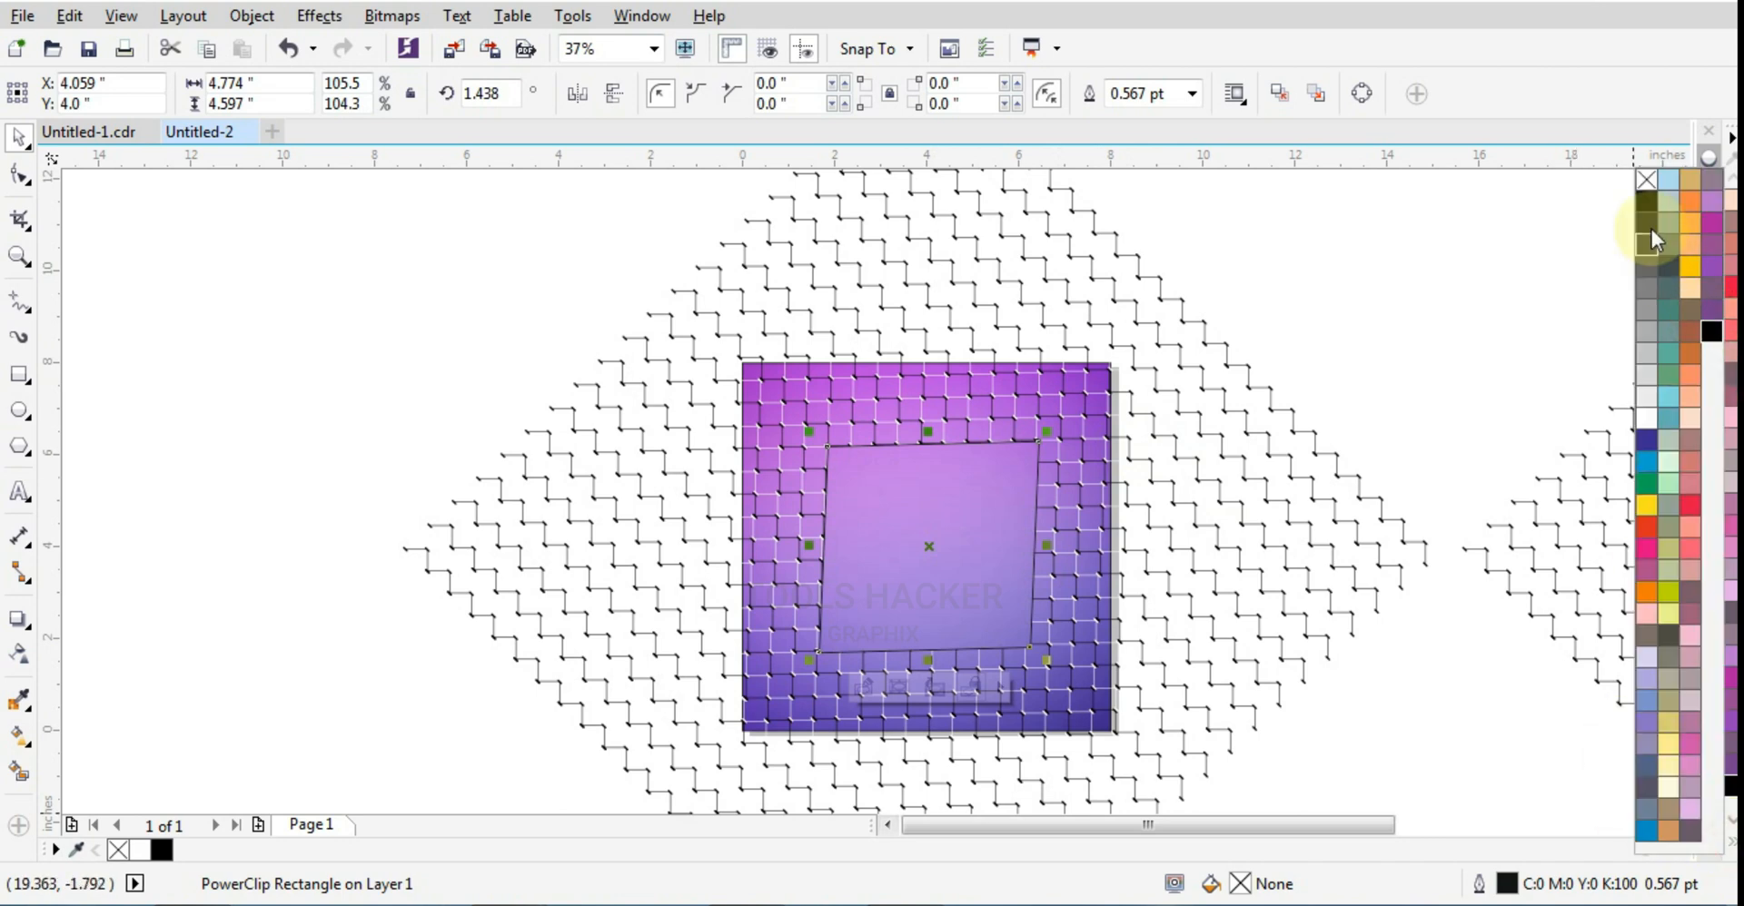
right_click(1642, 177)
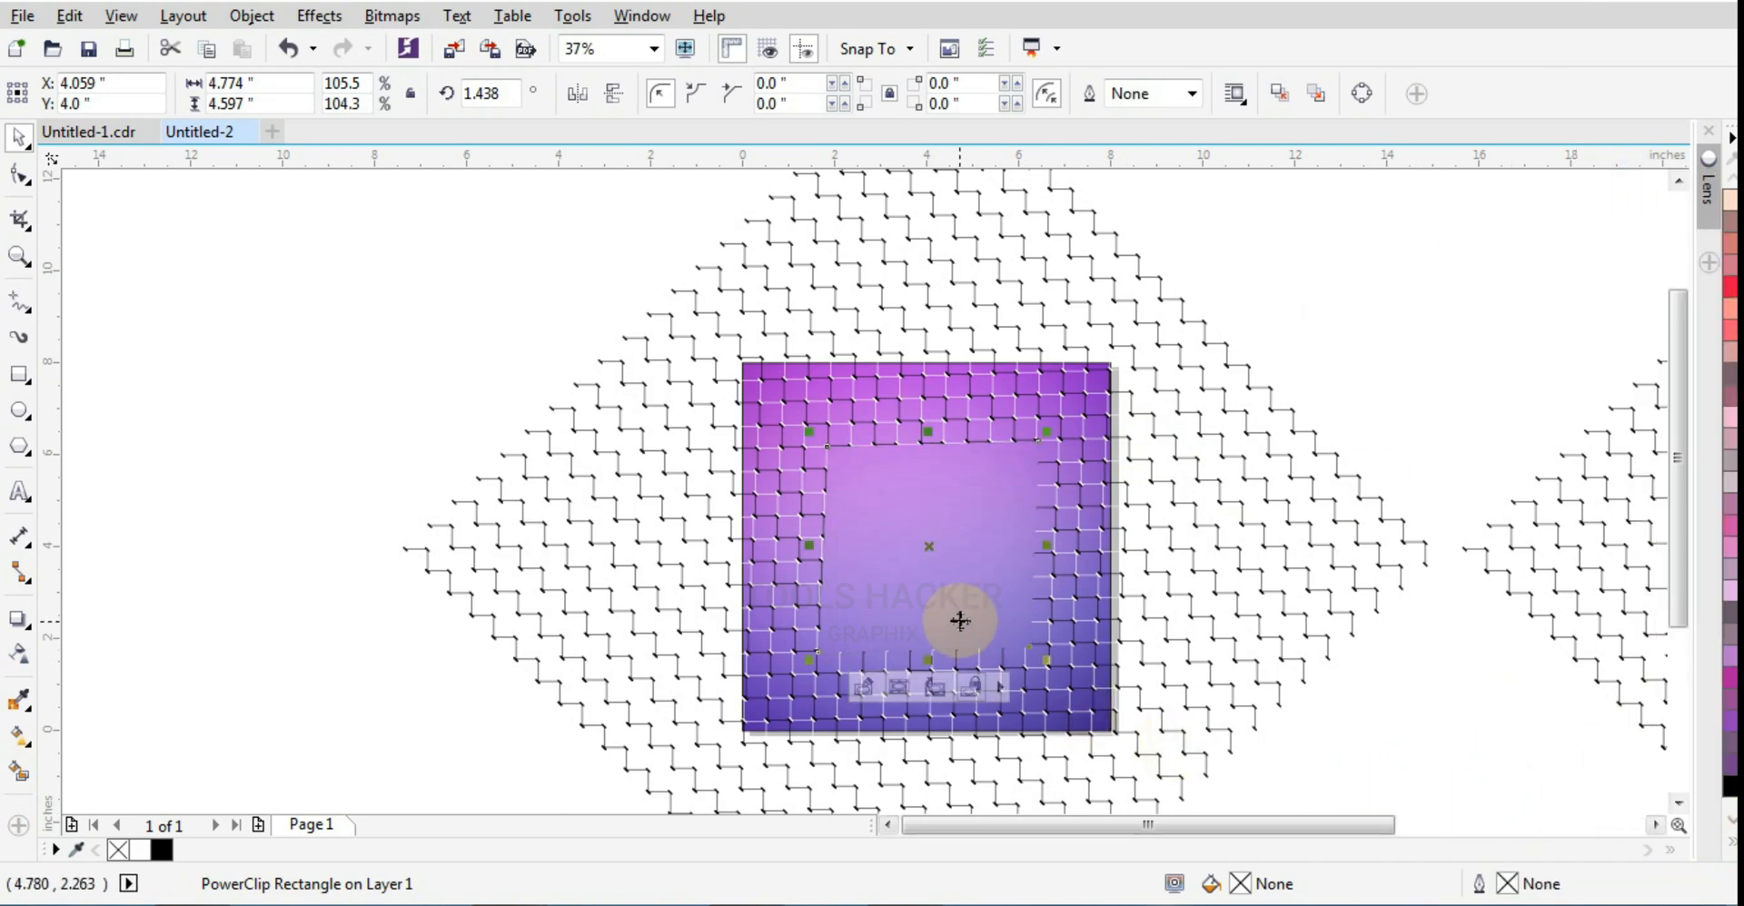
scroll(960, 621, "up", 2)
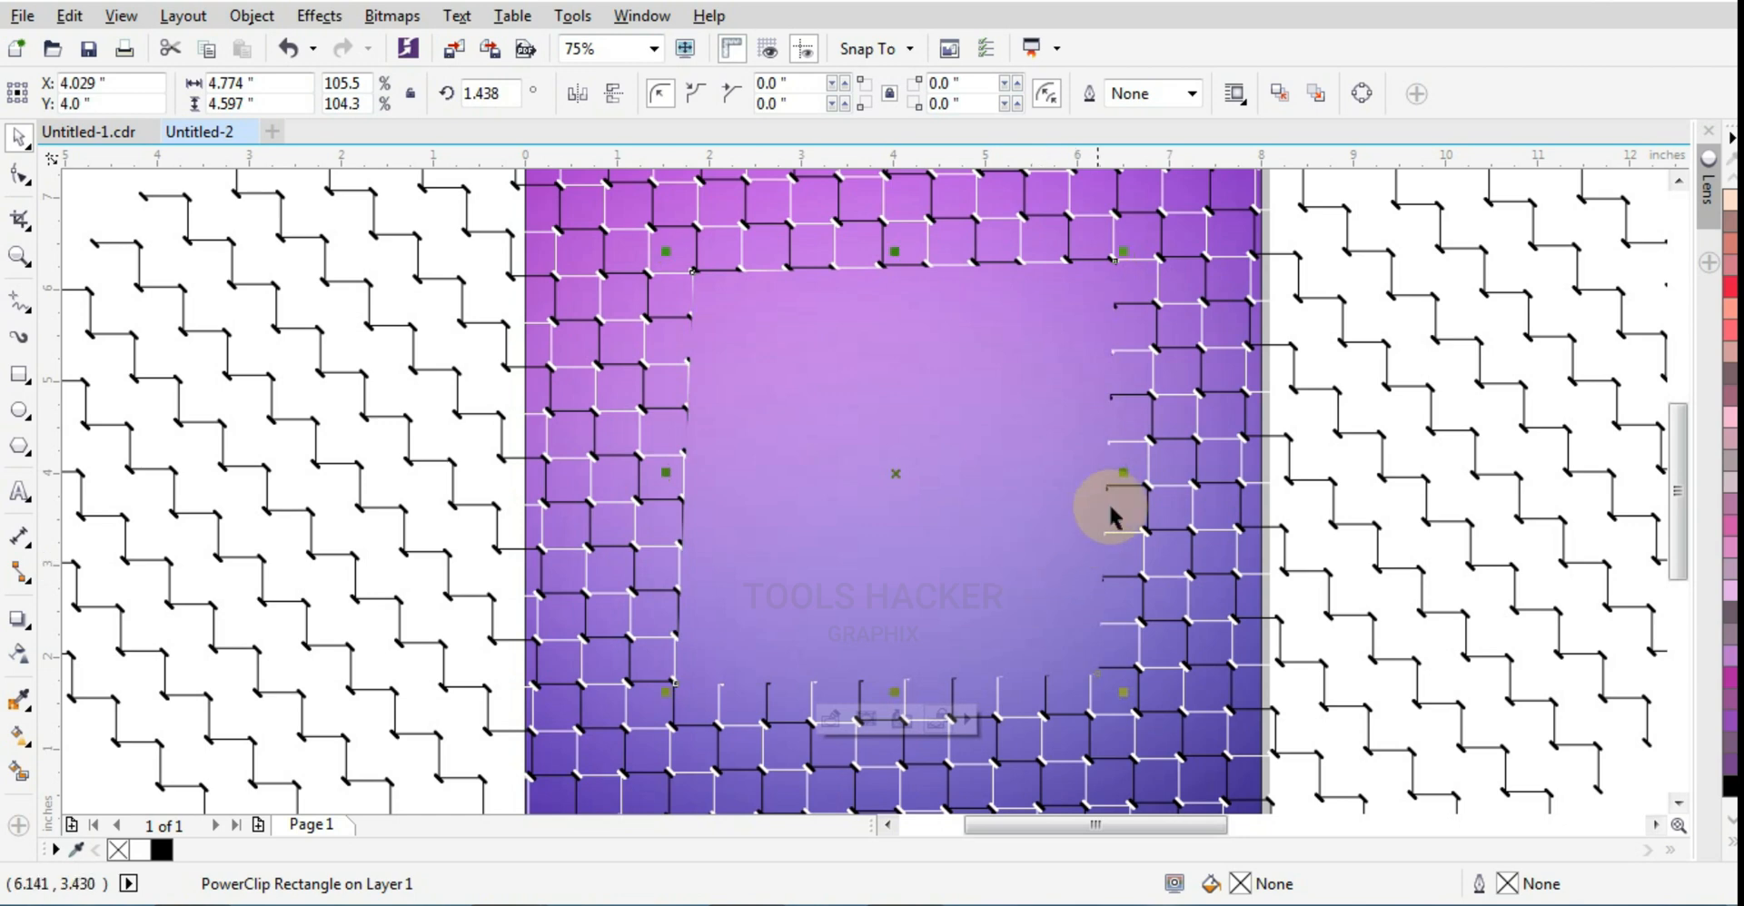
scroll(1114, 495, "up", 2)
left_click_drag(1127, 448, 1110, 447)
scroll(1063, 486, "down", 4)
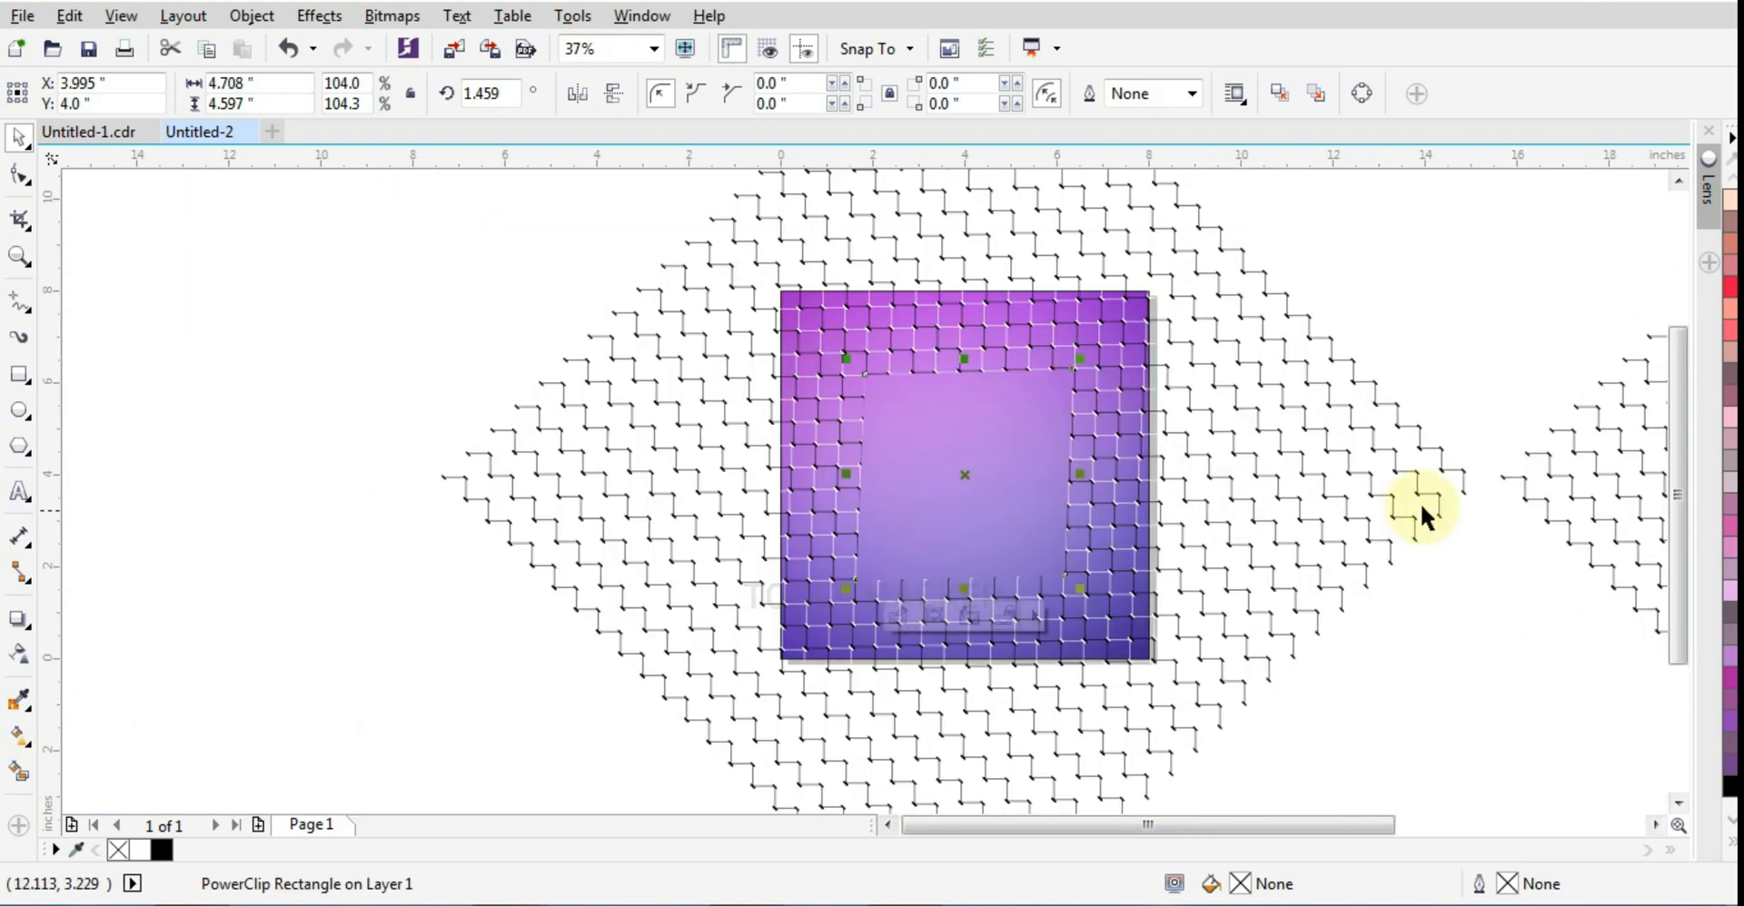
Step: Fill the smaller skewed rectangle over the duplicated pattern with pink (C20 M80 Y0 K0)
scroll(1214, 467, "down", 2)
left_click(1163, 554)
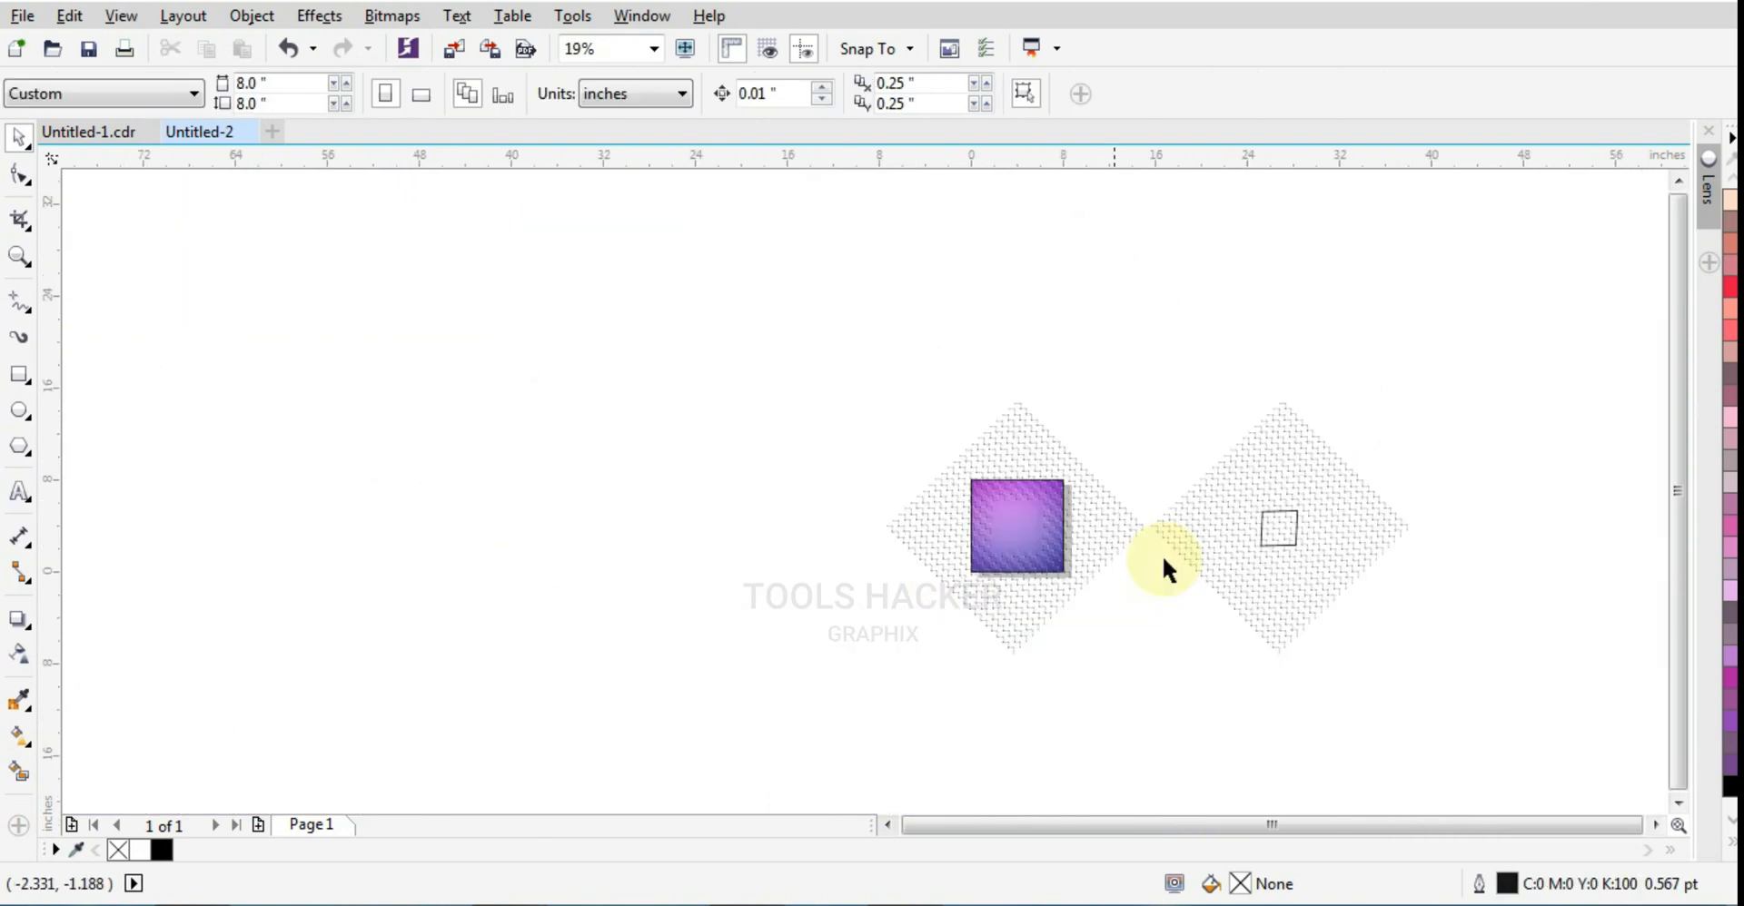
scroll(1275, 496, "down", 2)
left_click_drag(1163, 456, 1714, 554)
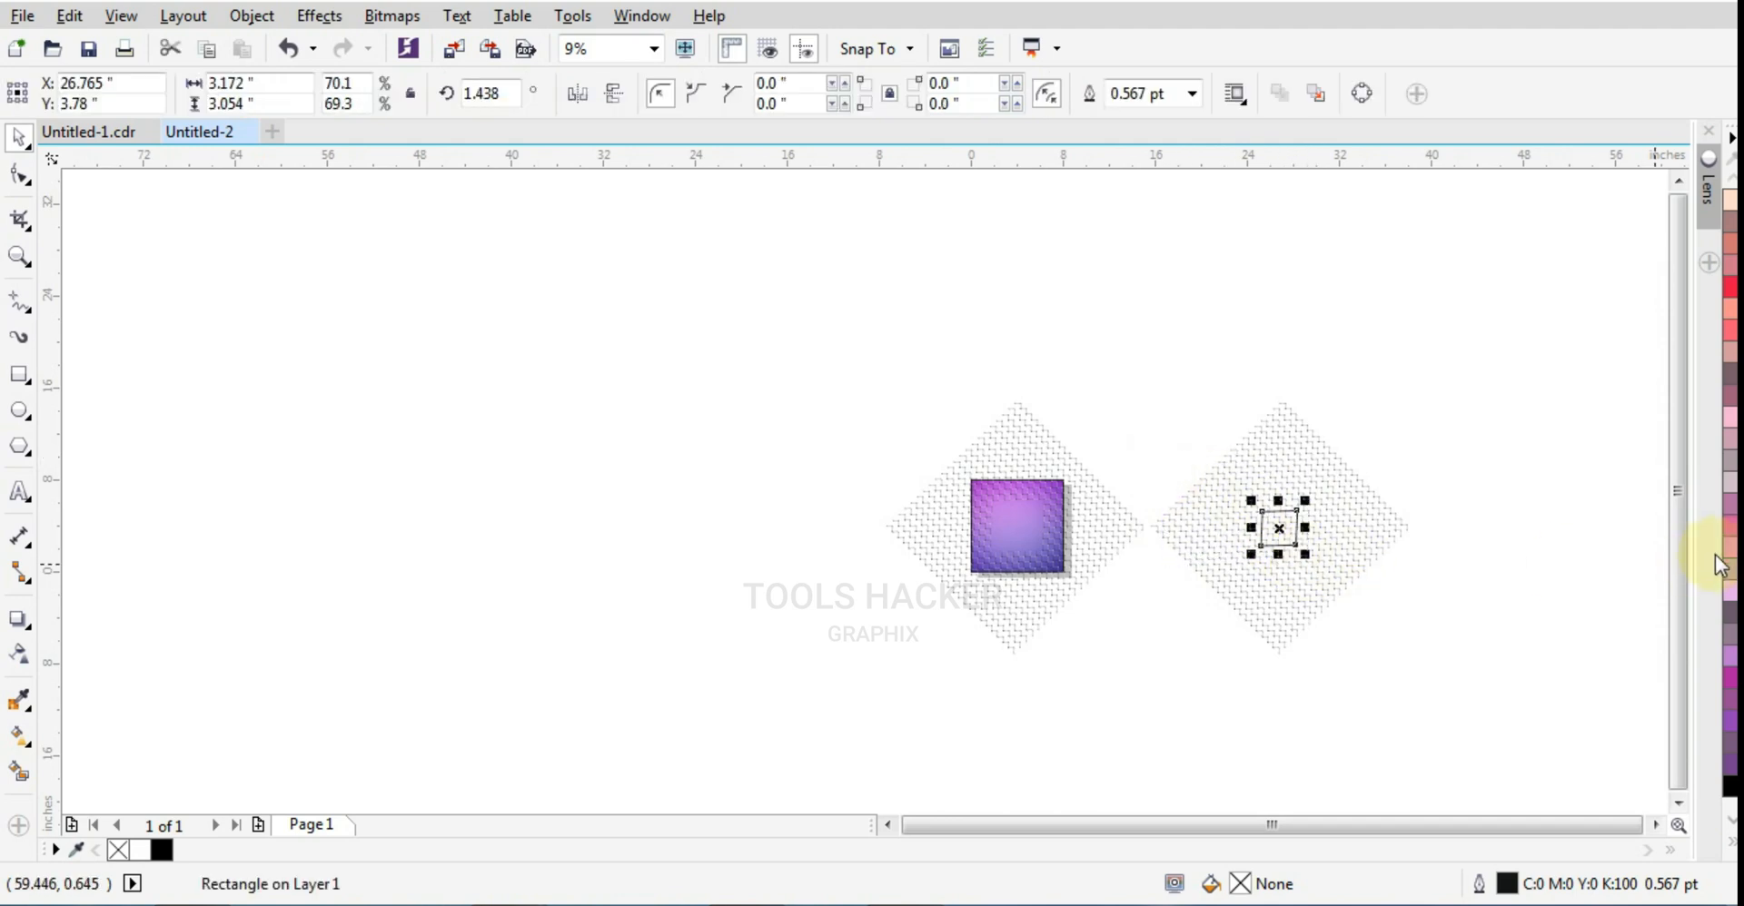
left_click(1730, 537)
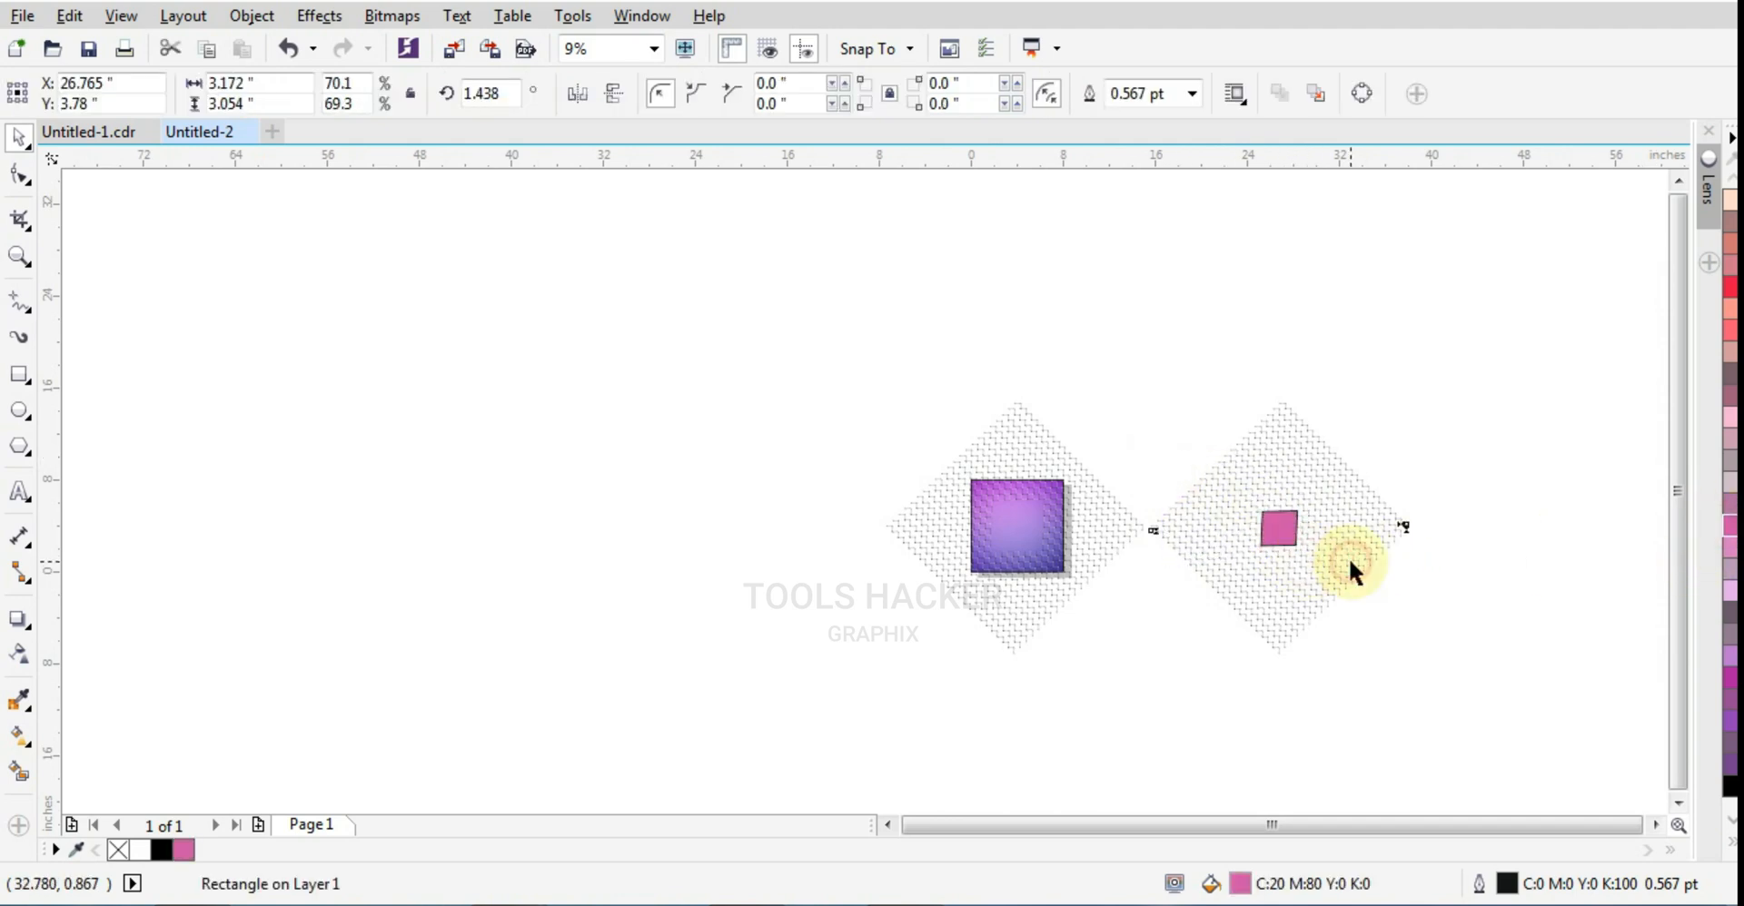
Step: PowerClip the duplicated pattern beside the page inside the small pink rectangle
right_click(1348, 558)
left_click(1376, 282)
left_click(1272, 523)
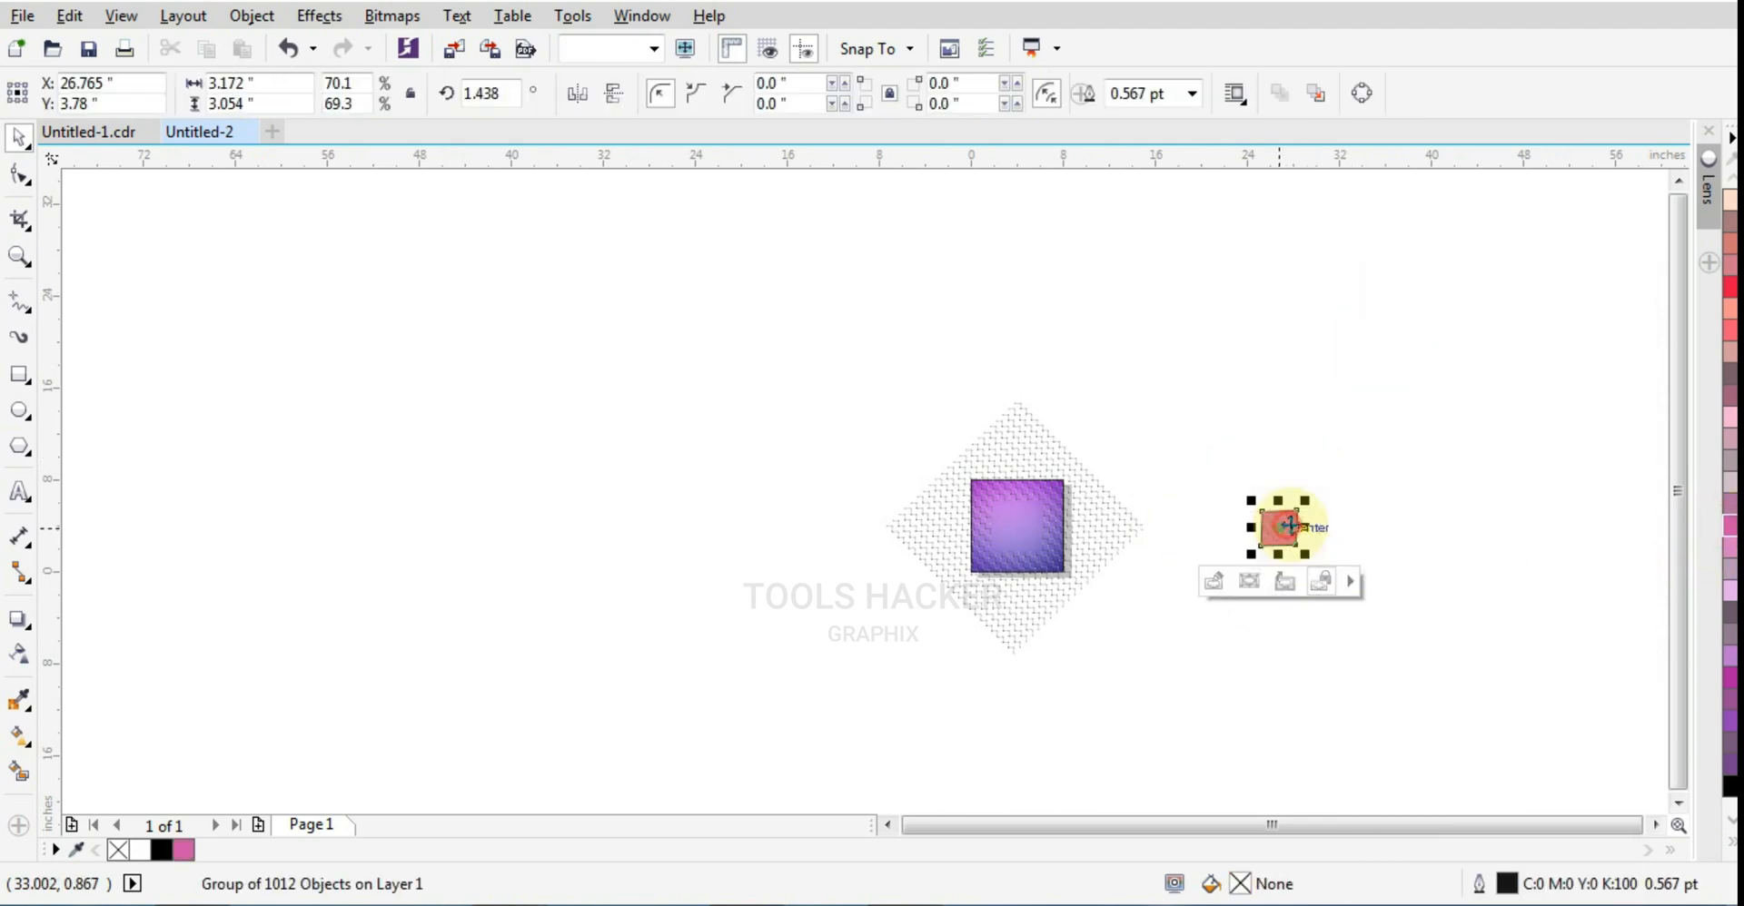
scroll(1278, 533, "up", 1)
left_click(1374, 502)
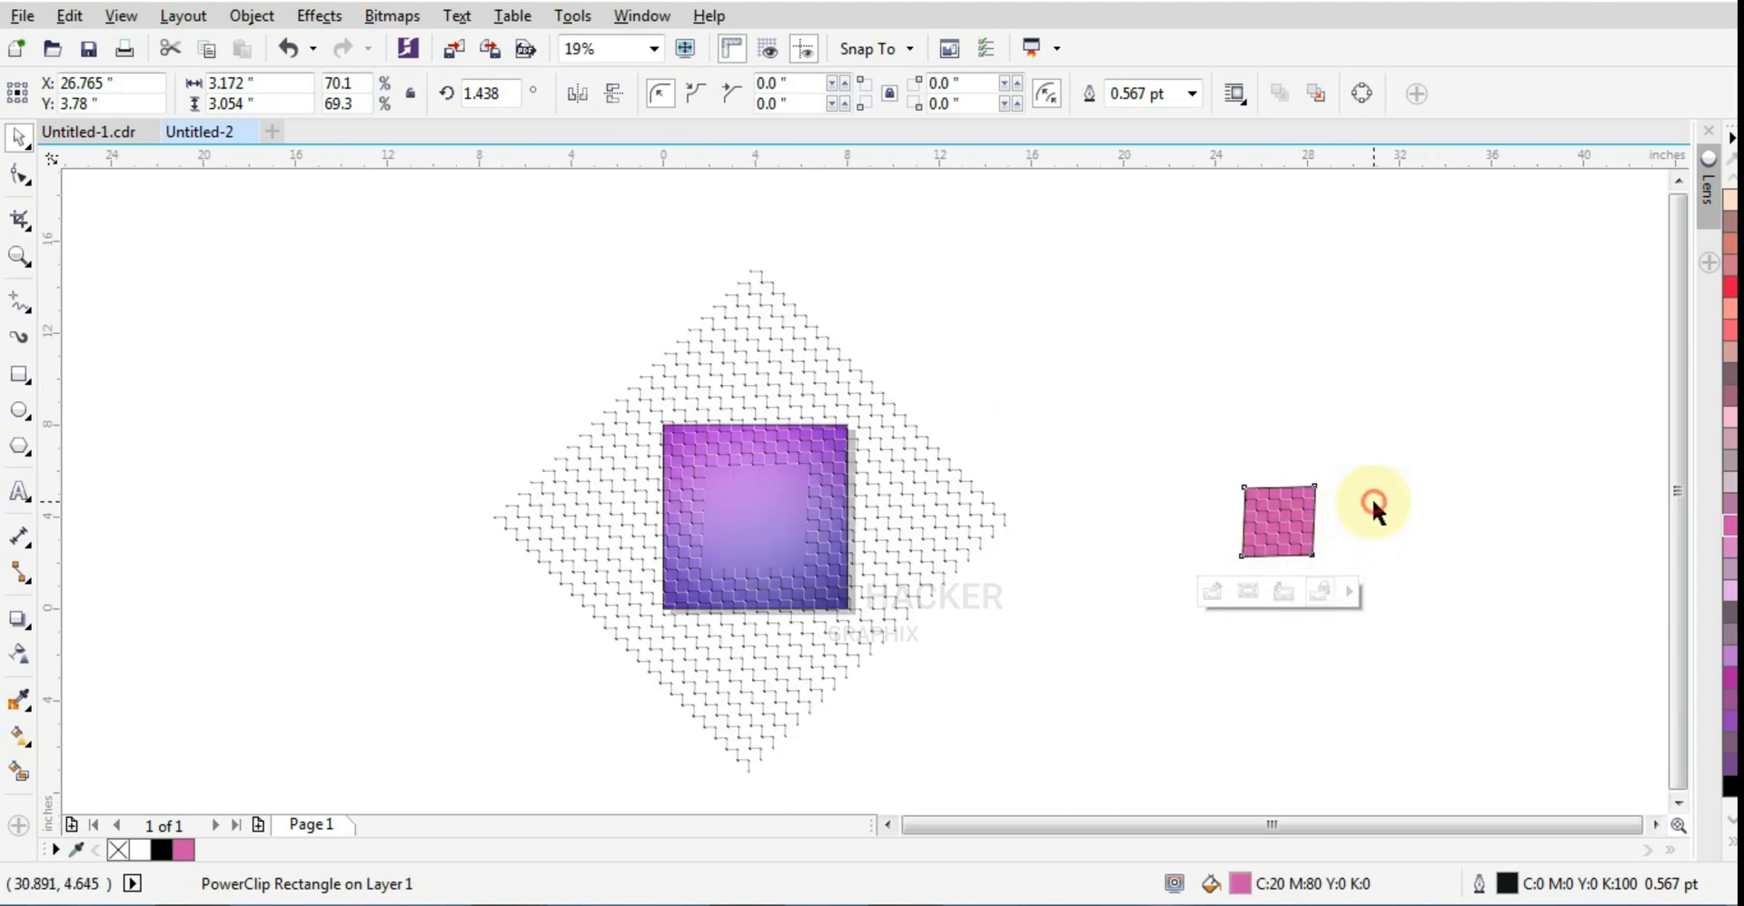
Step: Remove both the outline and the pink fill from the small PowerClip rectangle
left_click(1305, 509)
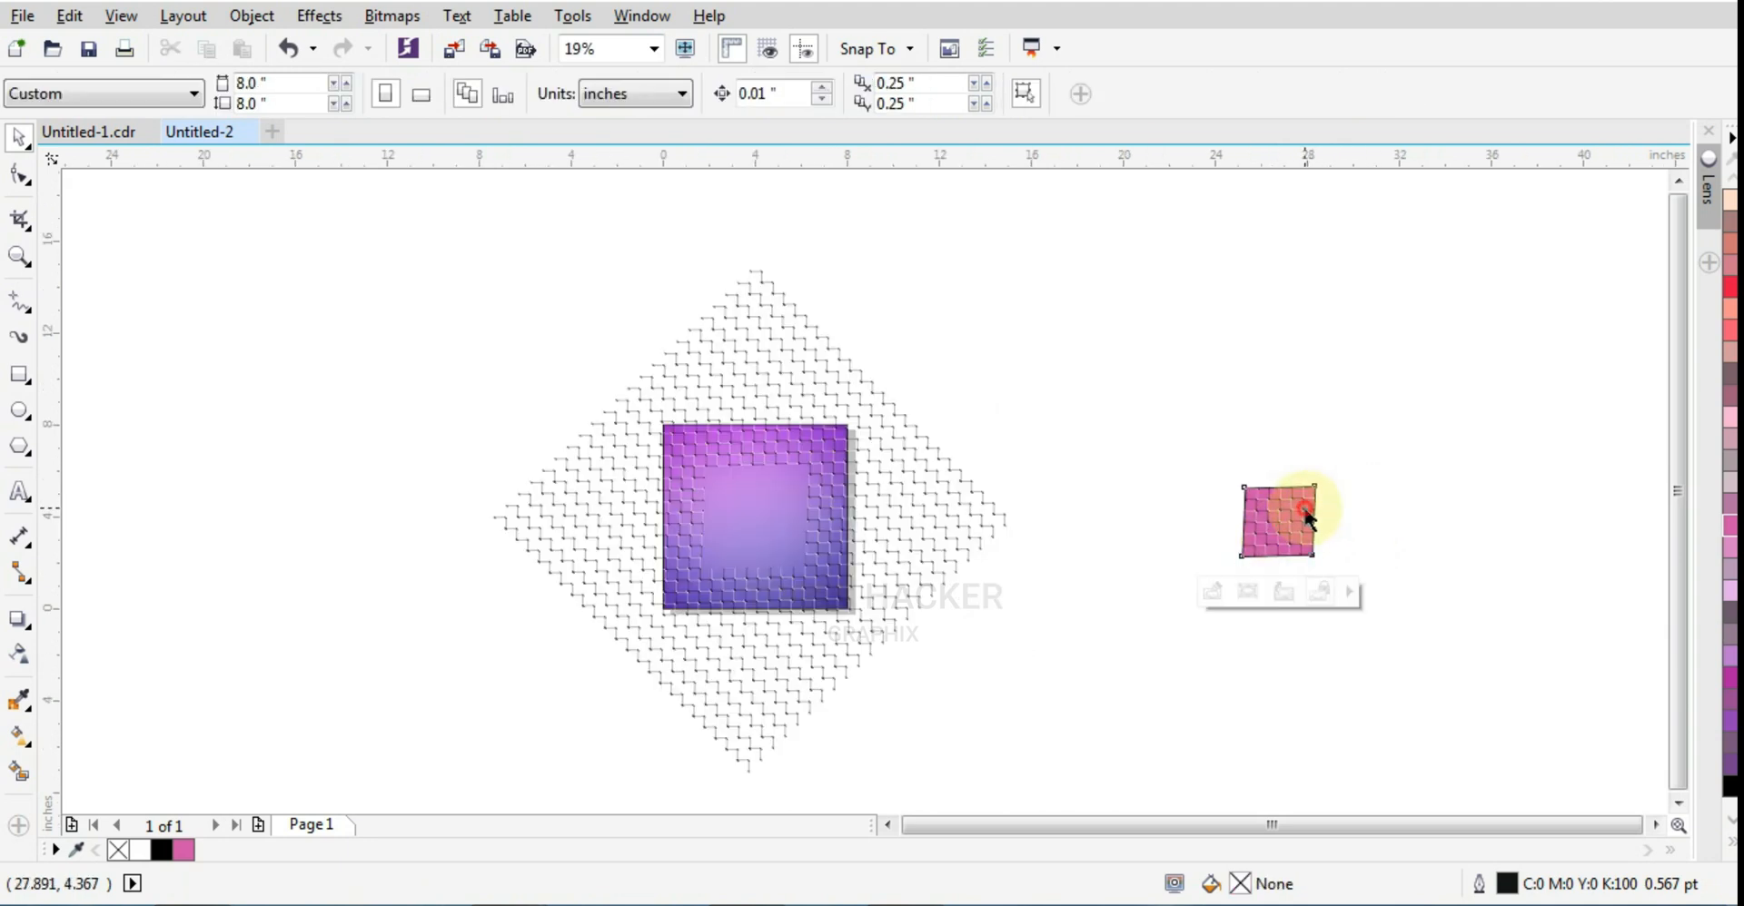
left_click(1723, 845)
right_click(1644, 181)
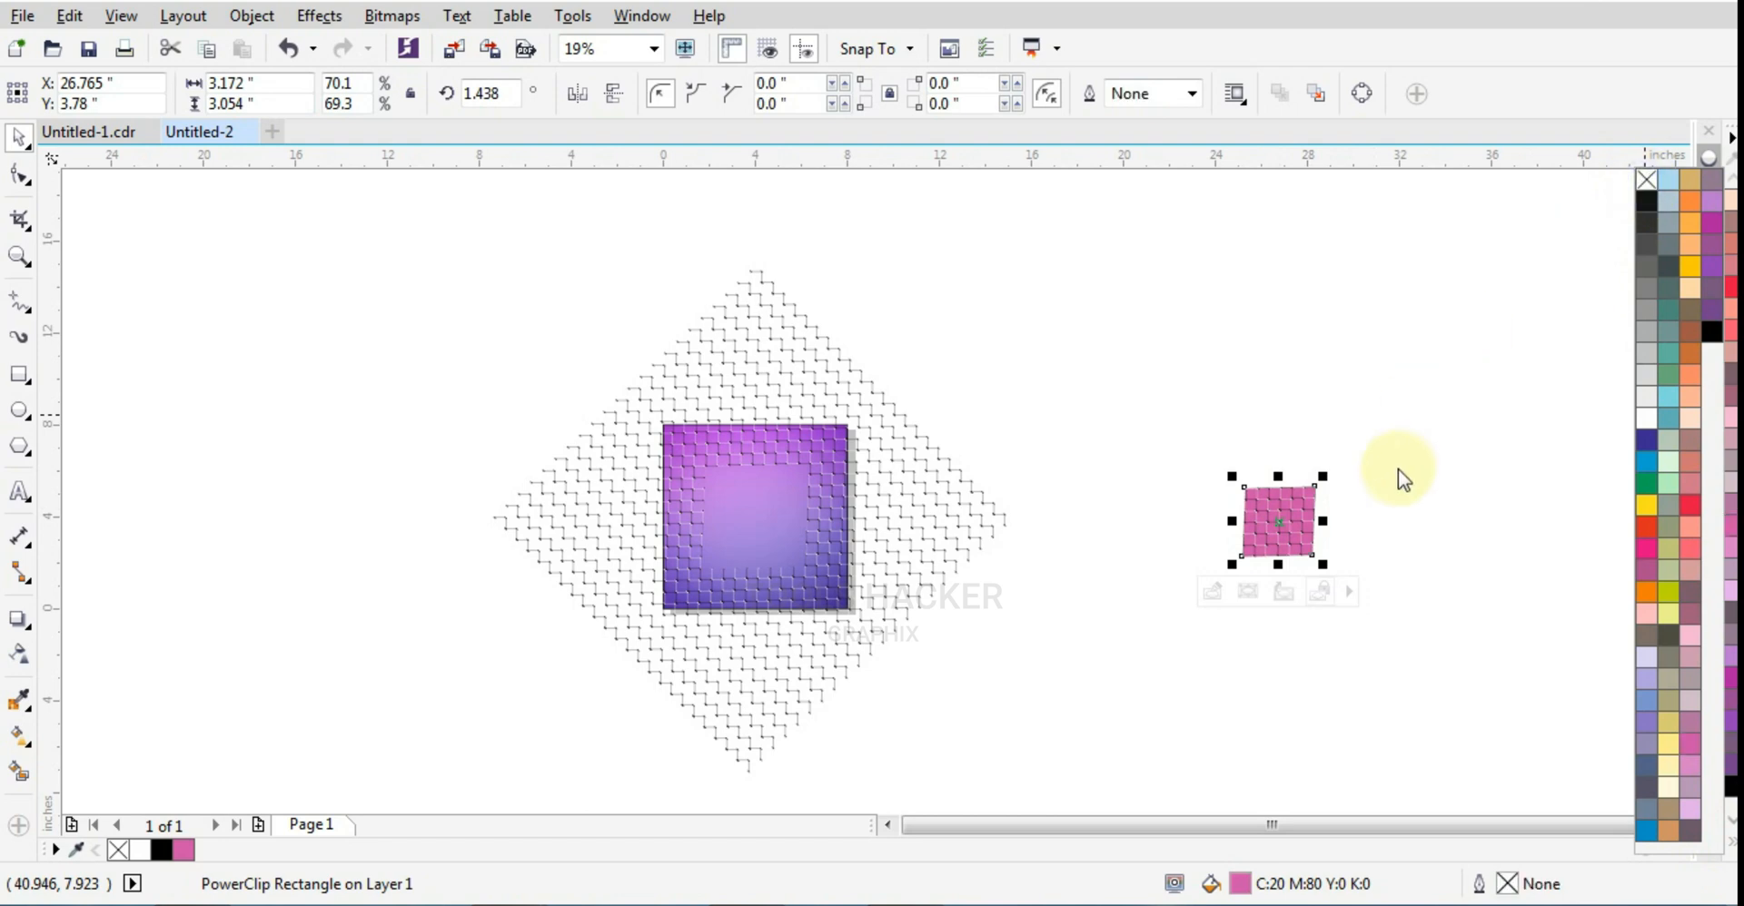
left_click(1646, 180)
Step: Center the small patterned PowerClip on the page
scroll(1245, 525, "up", 3)
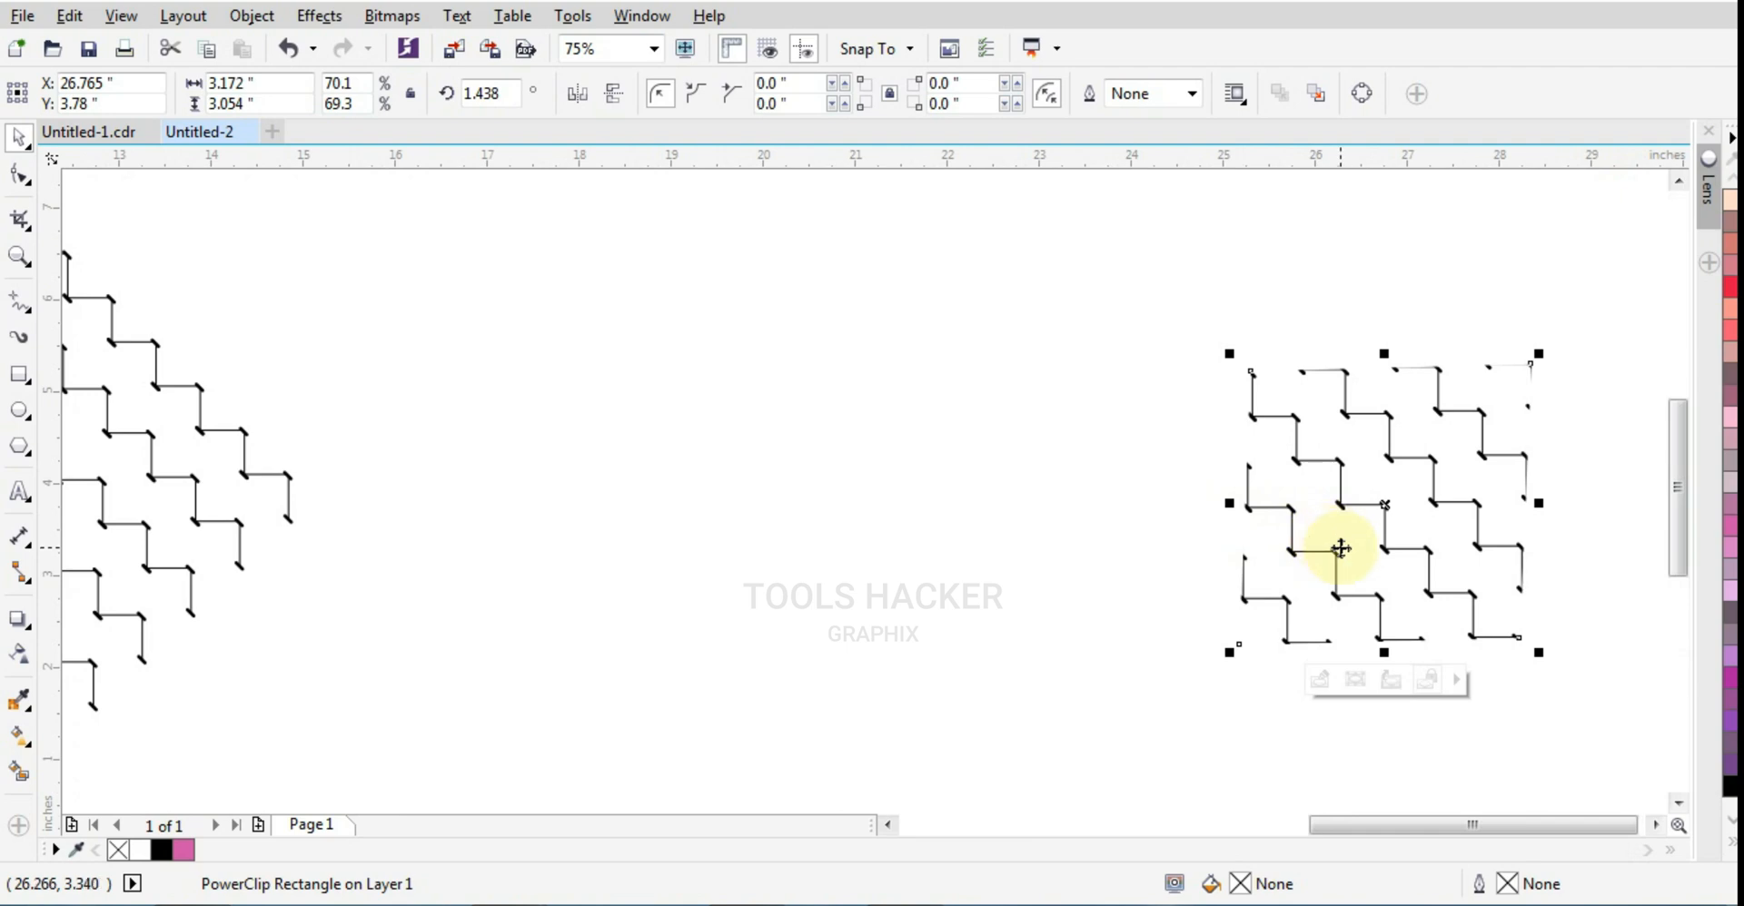
scroll(1341, 547, "down", 2)
left_click(1341, 548)
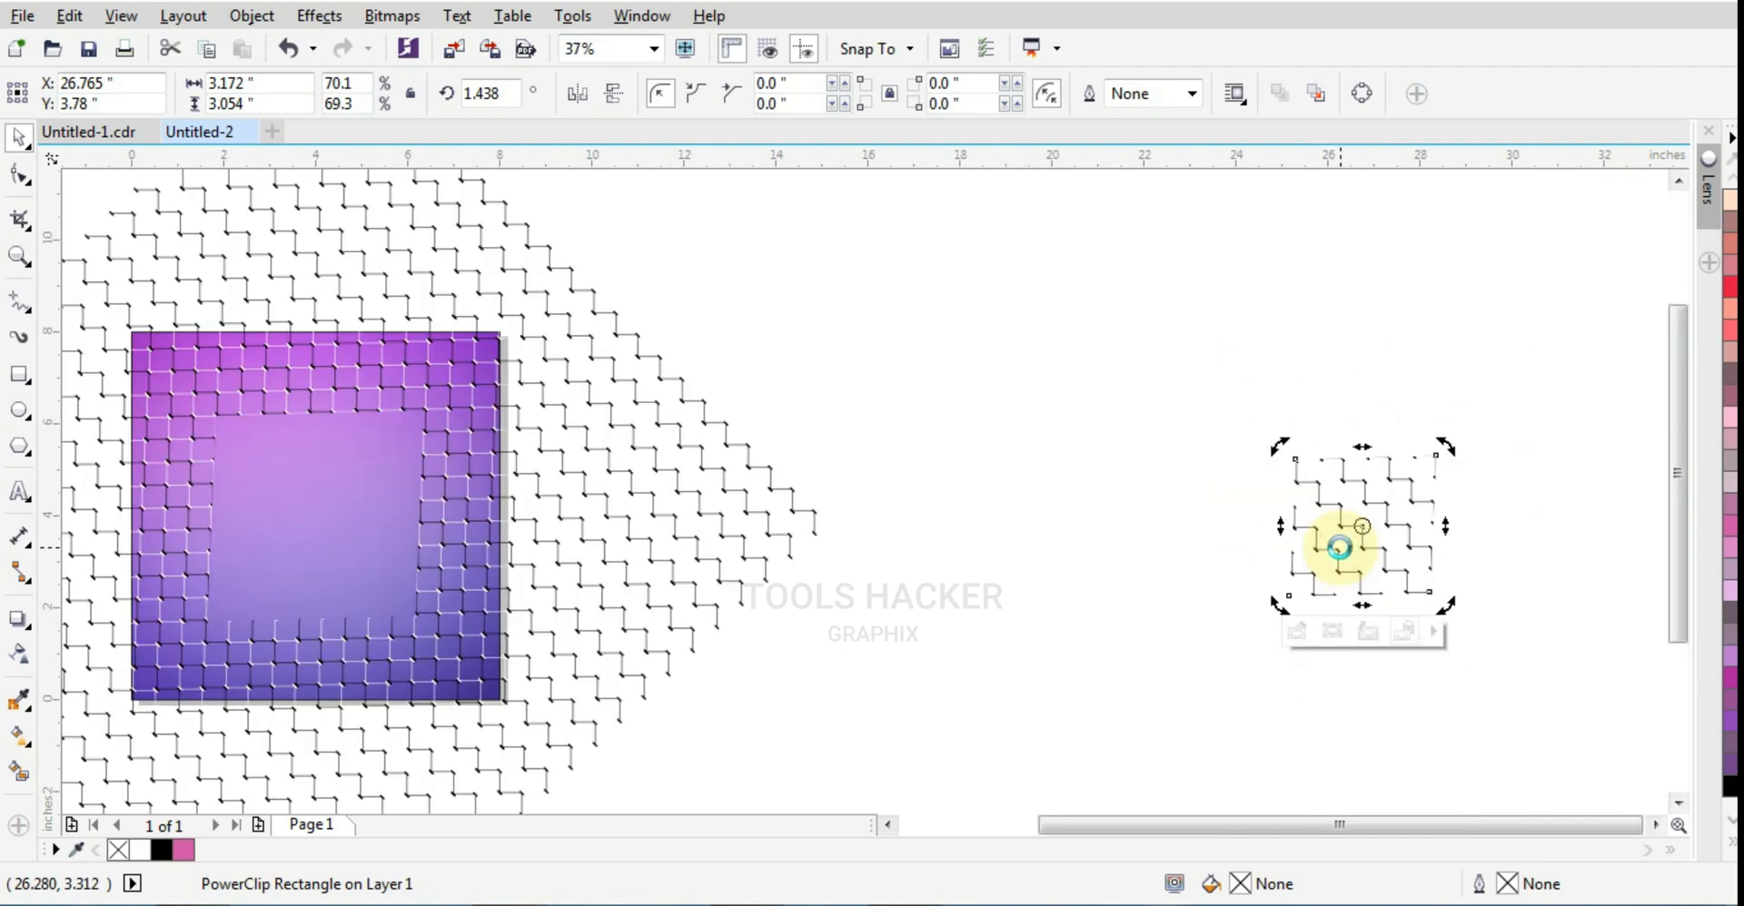
key("p")
Step: Edit the small PowerClip's contents, nudge the pattern group to X 4.02, Y 4.01 inches, and finish editing
scroll(391, 536, "up", 2)
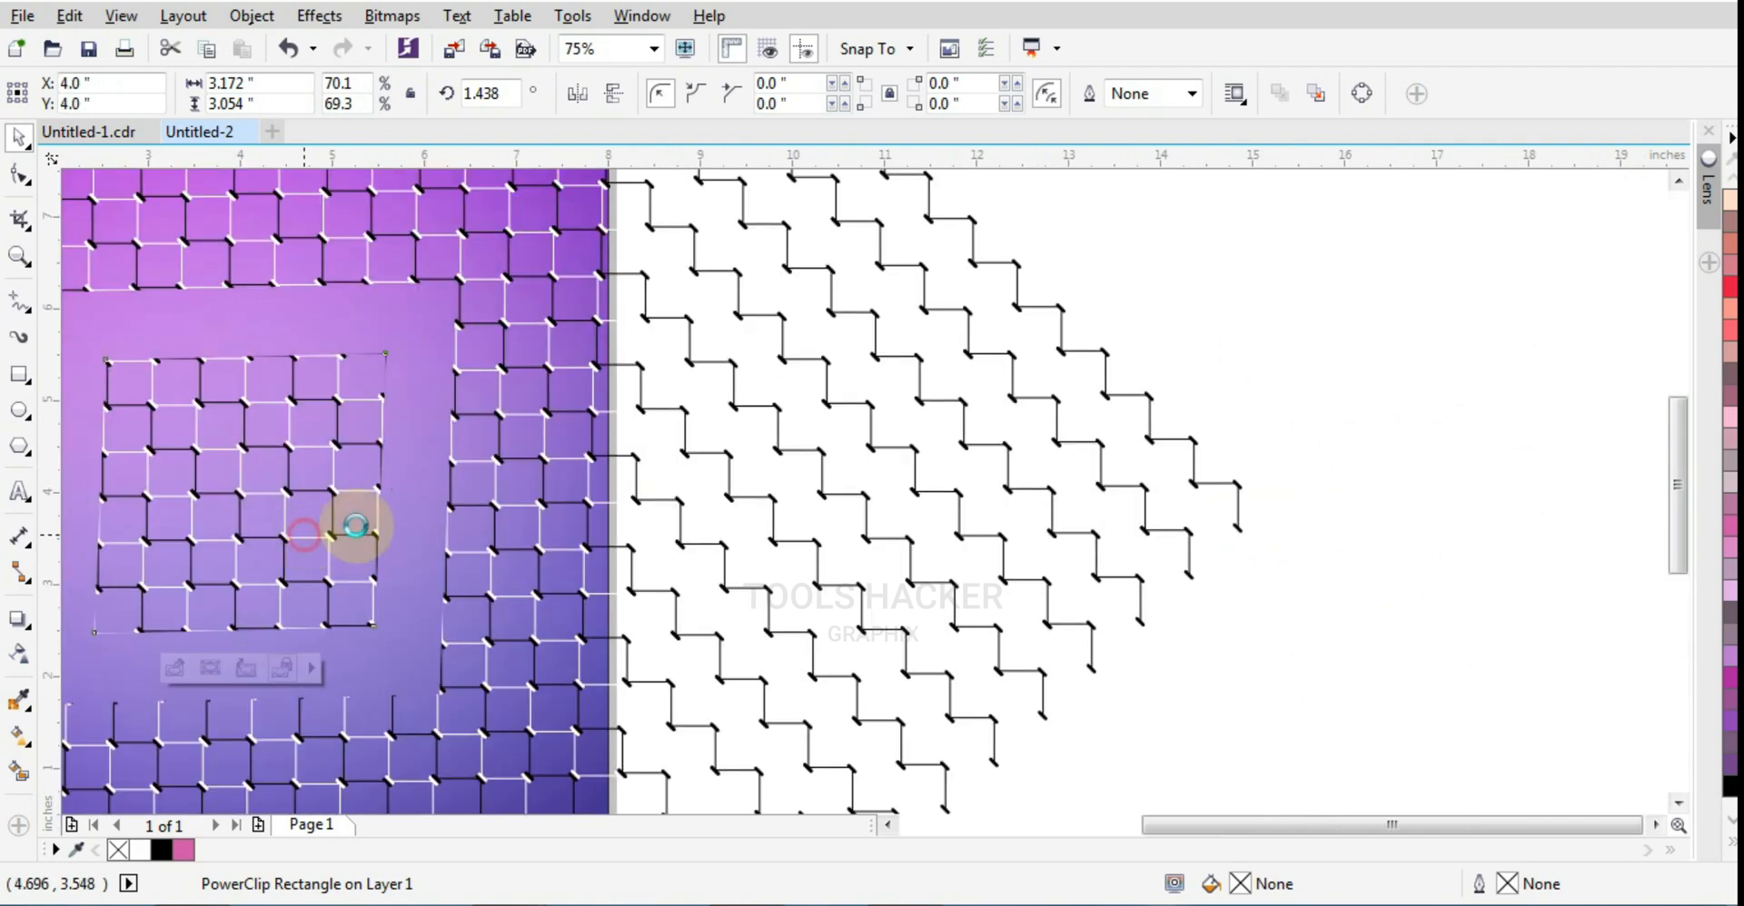
double_click(304, 536)
scroll(1059, 530, "down", 1)
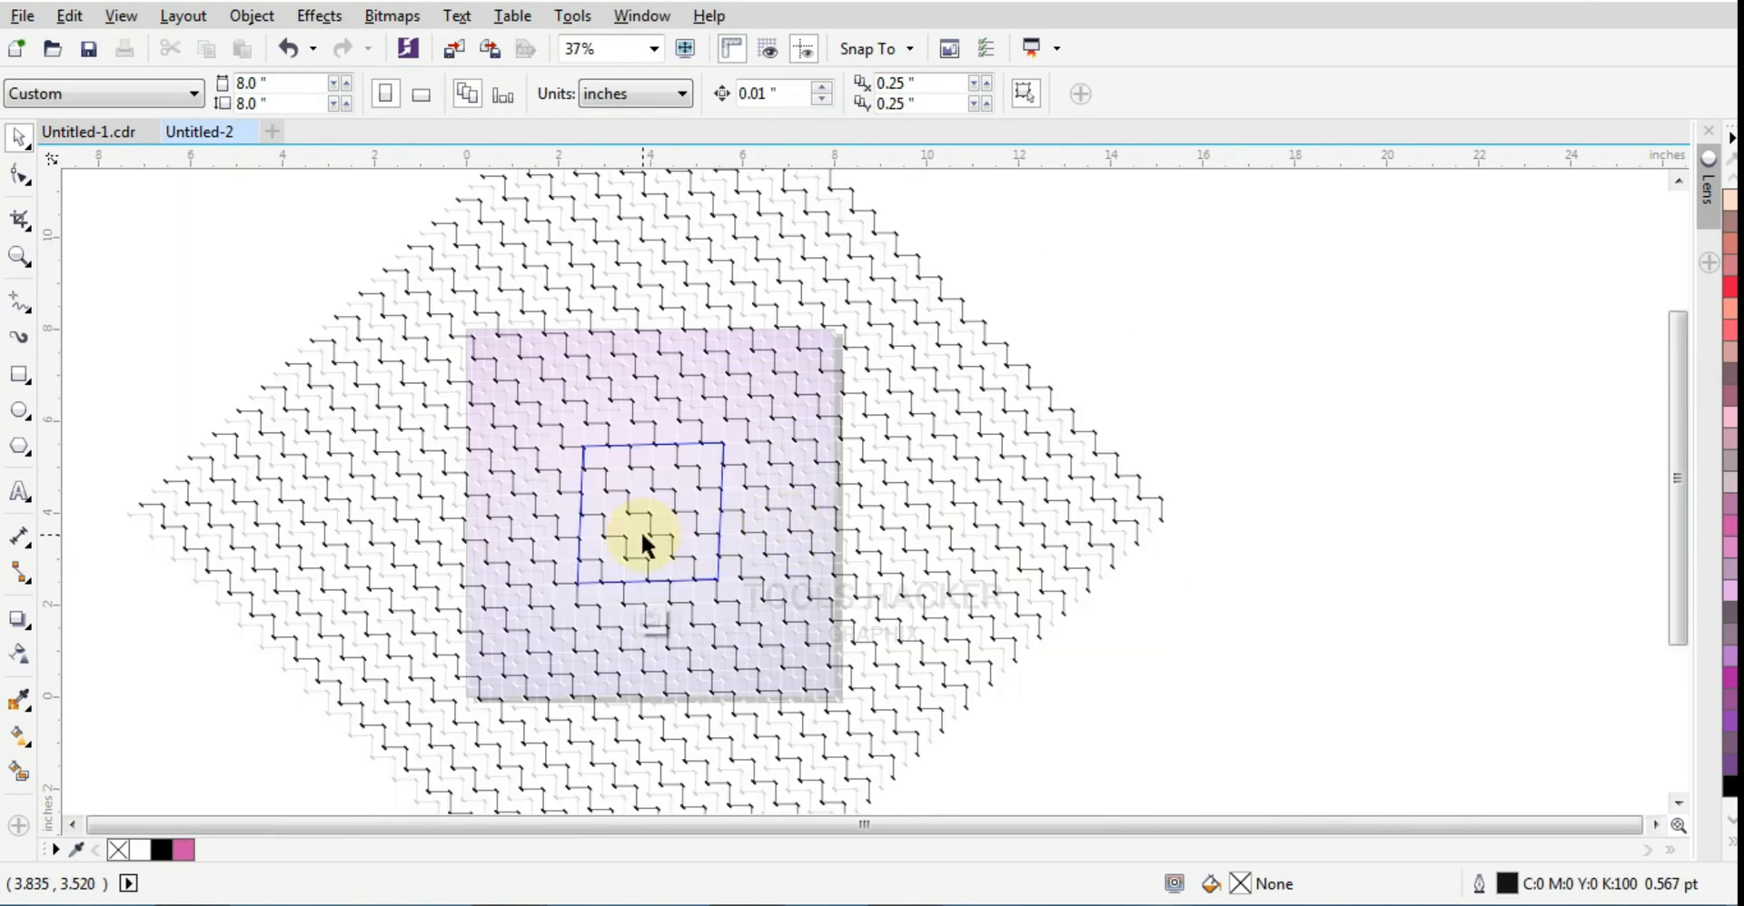
scroll(640, 530, "up", 1)
left_click(849, 577)
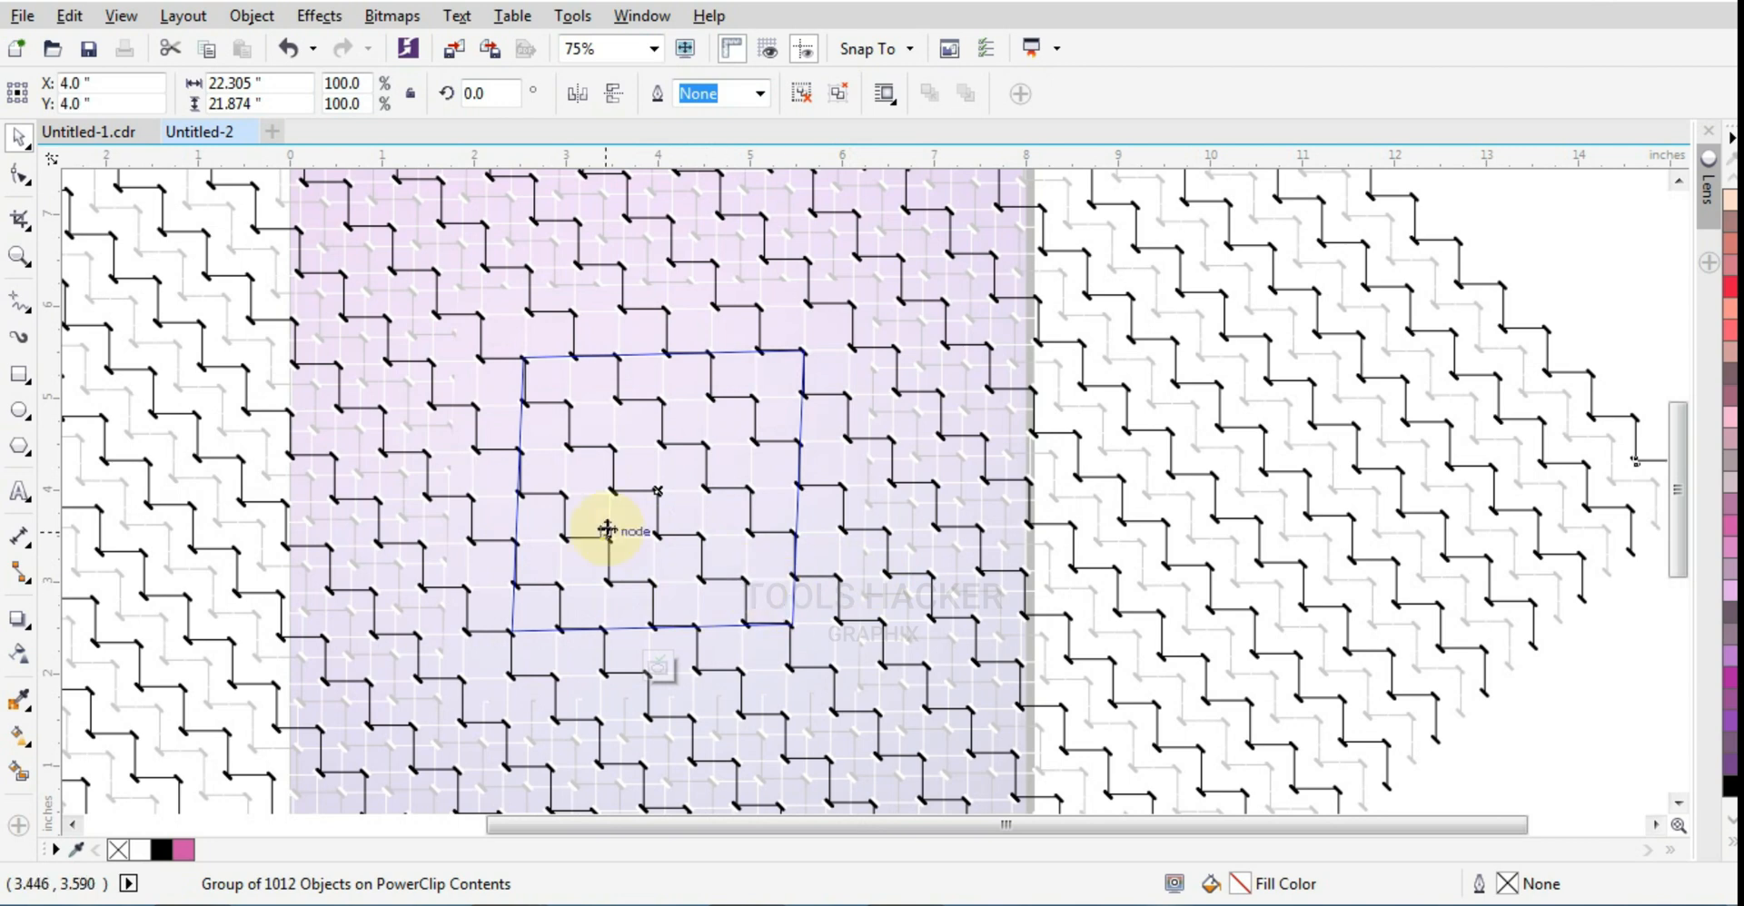
scroll(623, 531, "up", 1)
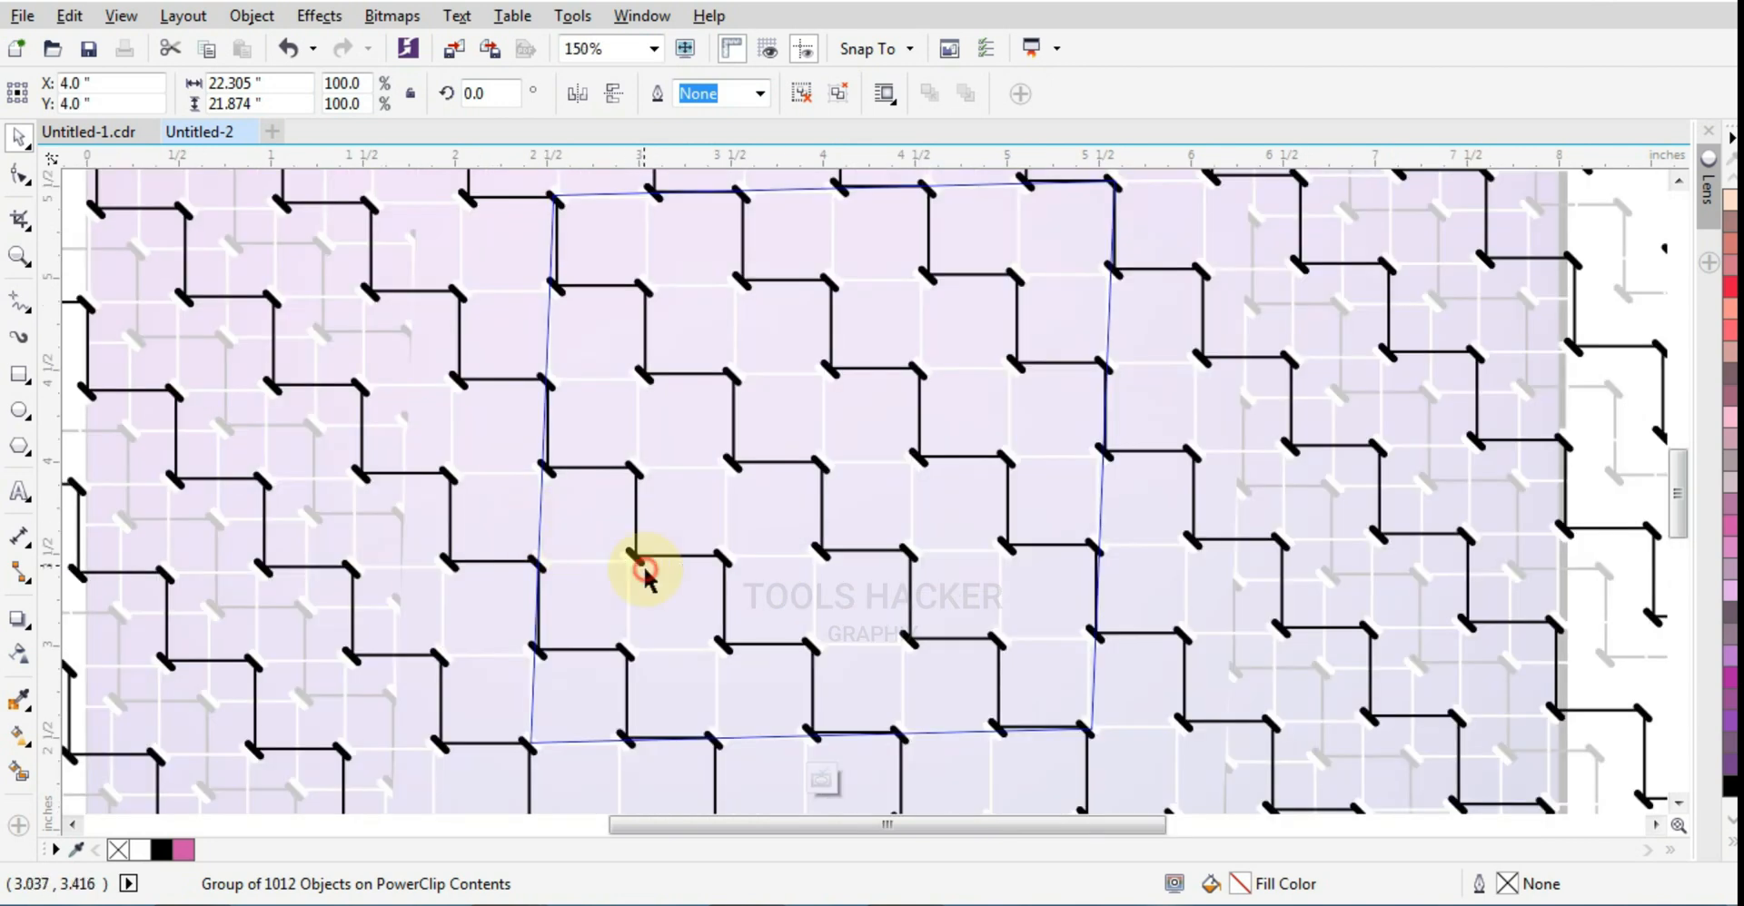
key("Right")
key("Right")
key("Up")
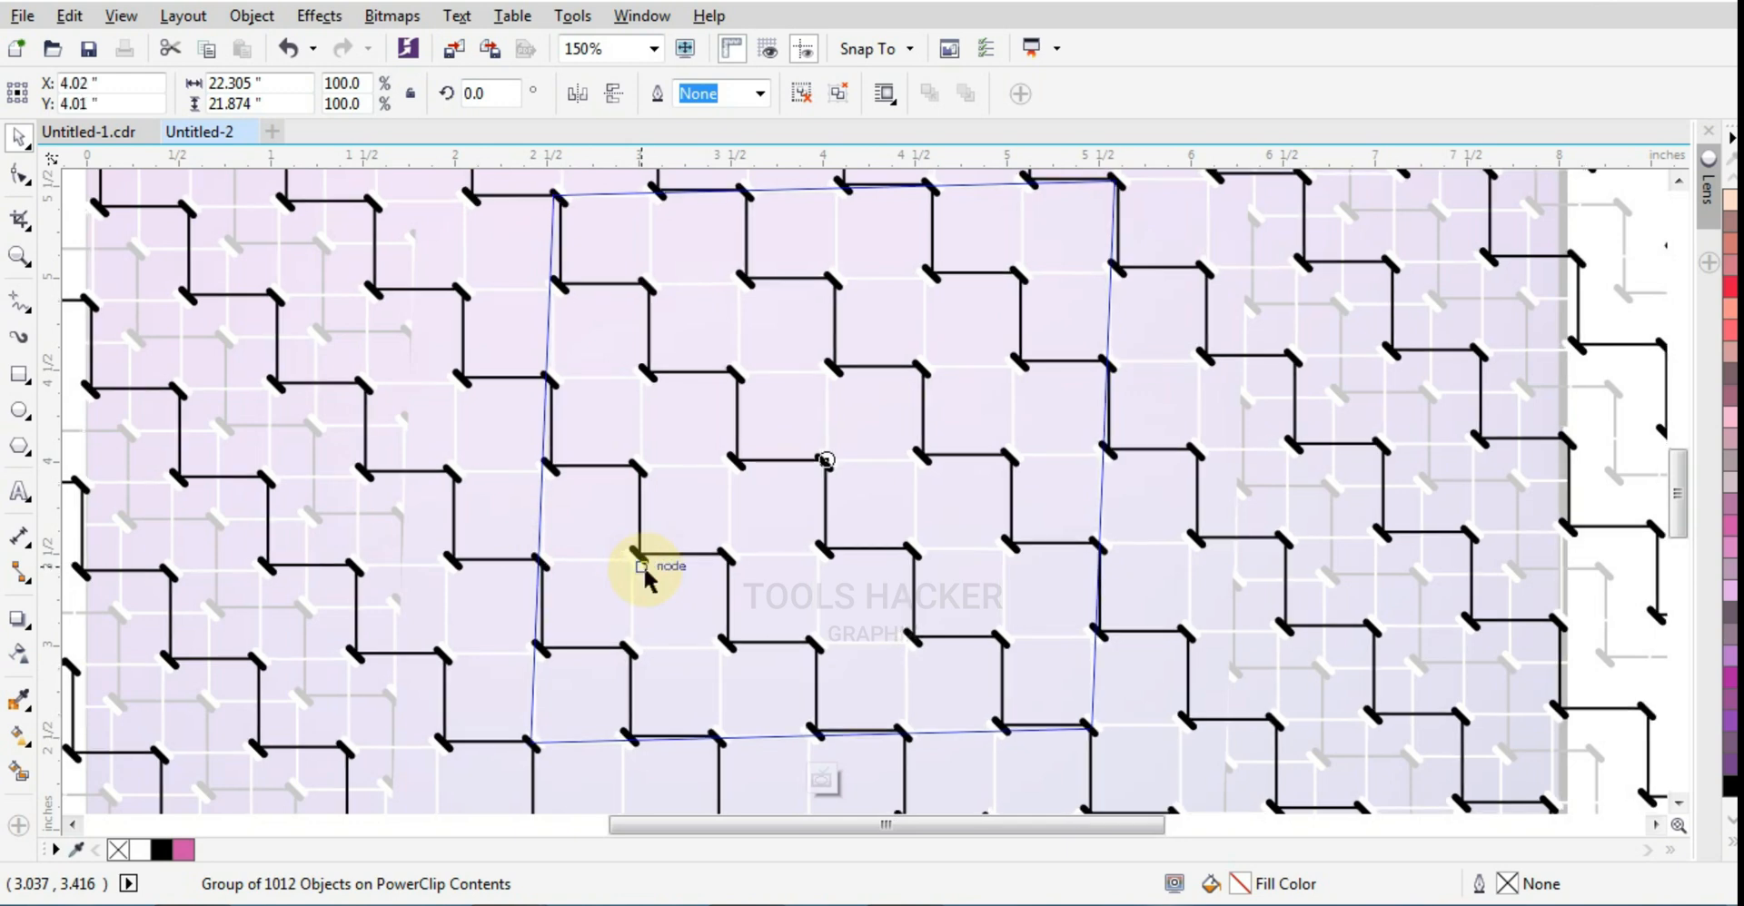
key("Up")
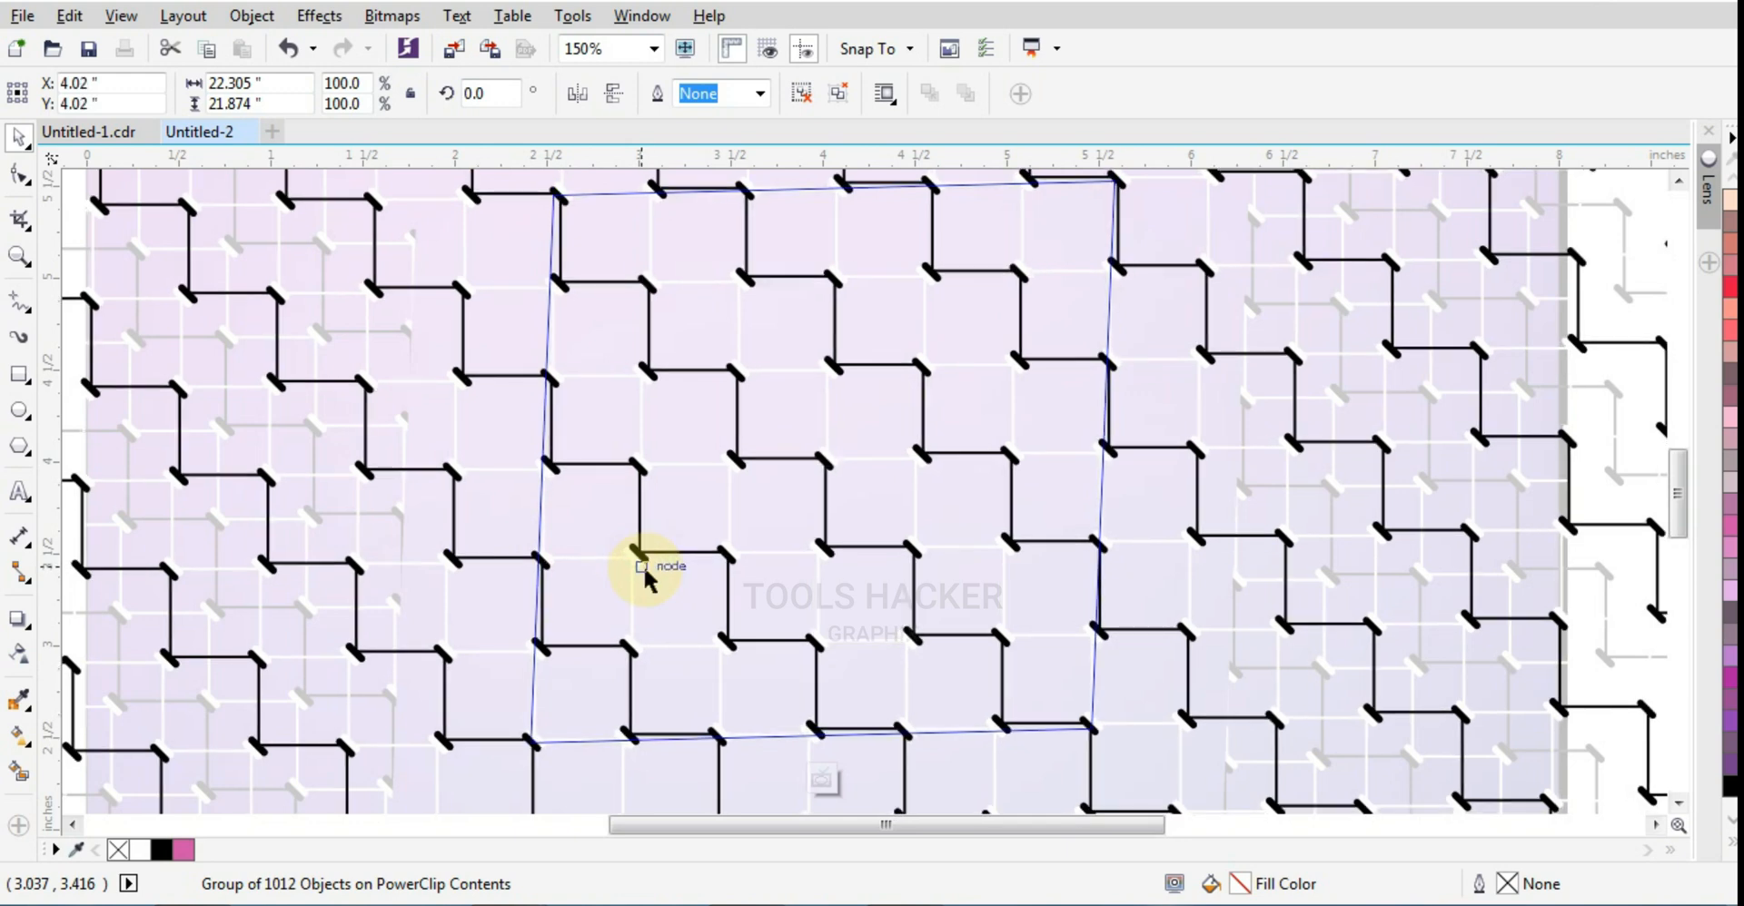
key("Down")
scroll(684, 600, "down", 2)
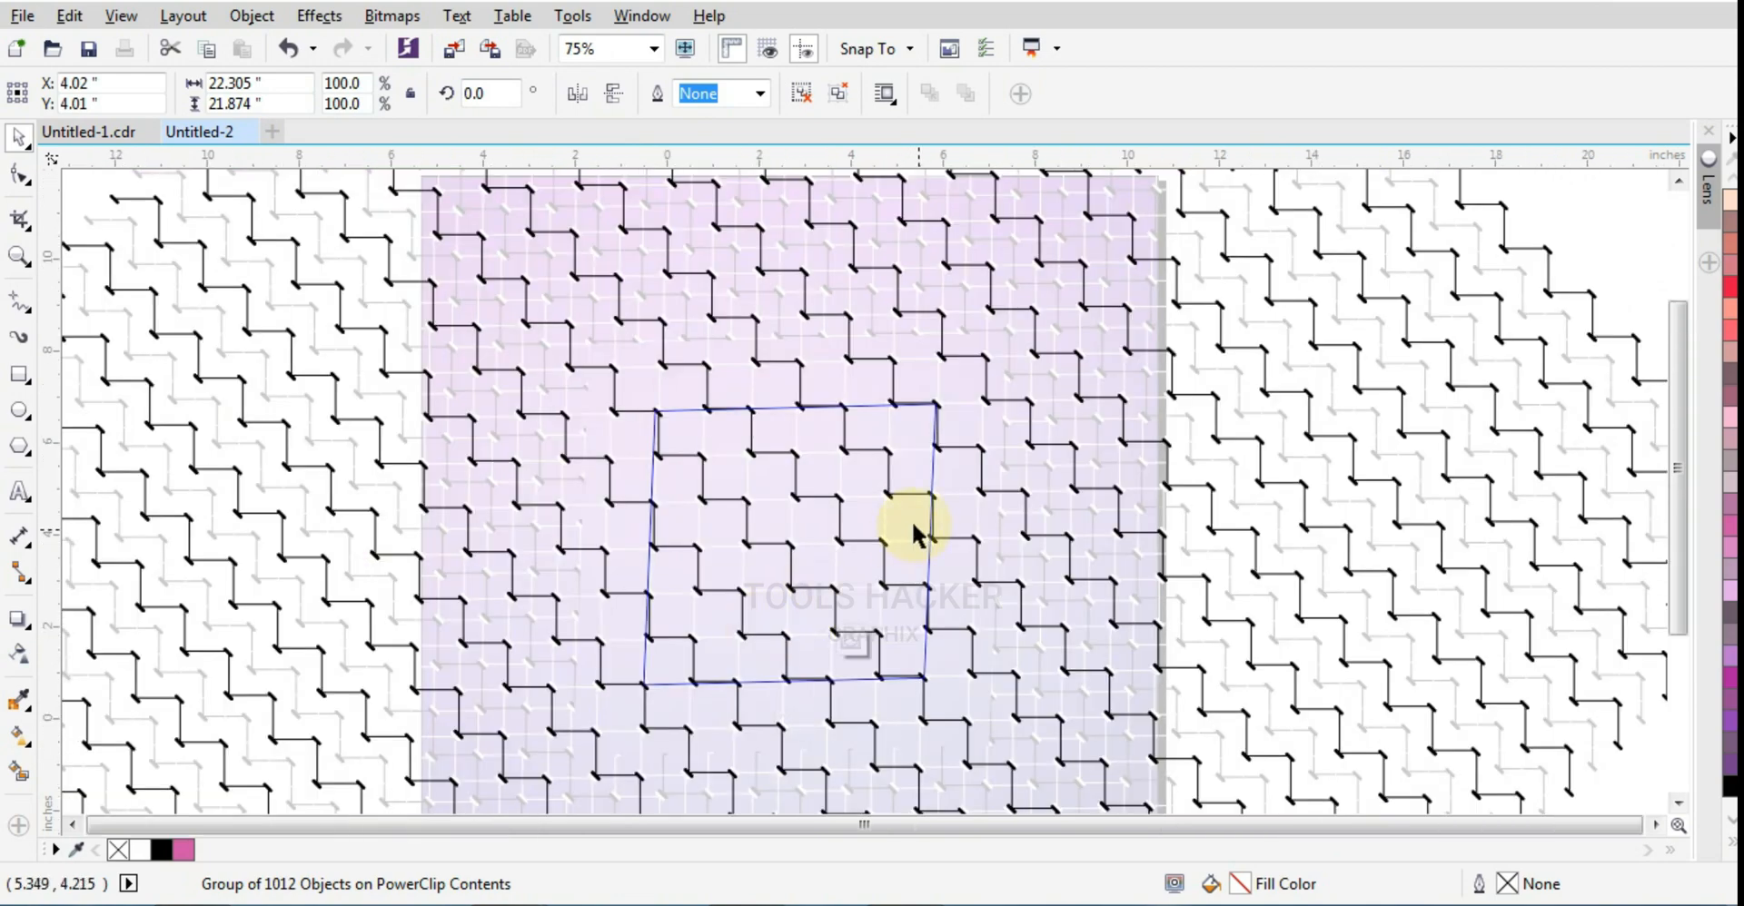
scroll(912, 521, "down", 2)
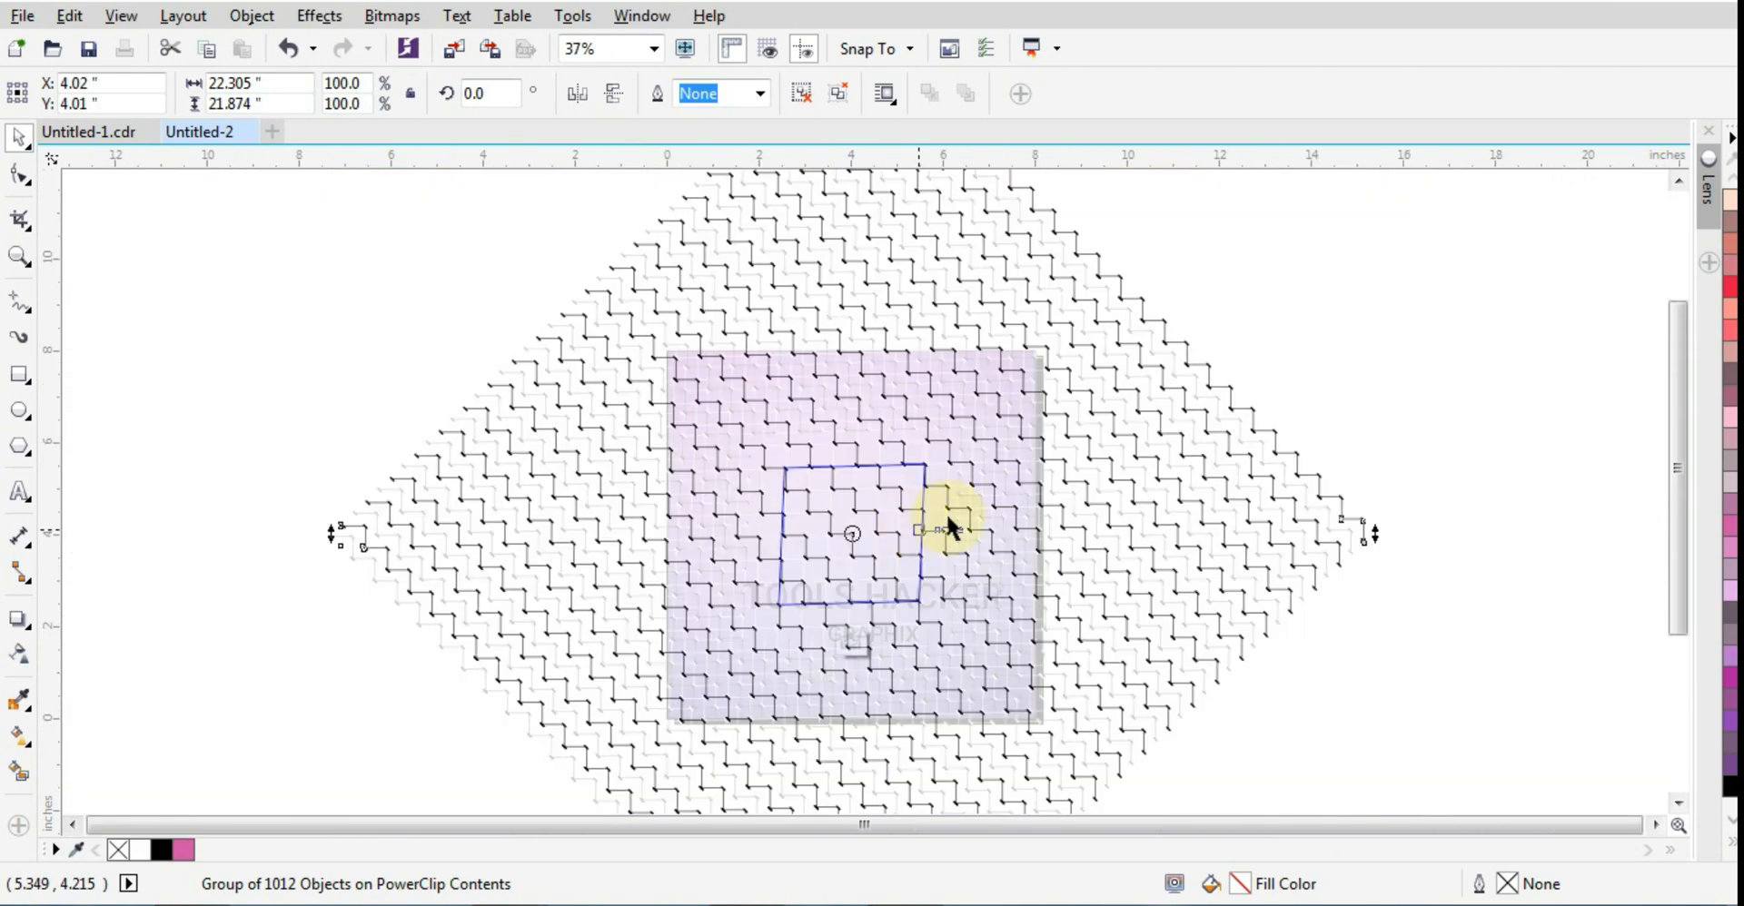
left_click(1288, 351, "ctrl")
Step: Mirror the small patterned PowerClip horizontally and convert its frame to curves for node editing
scroll(860, 539, "up", 1)
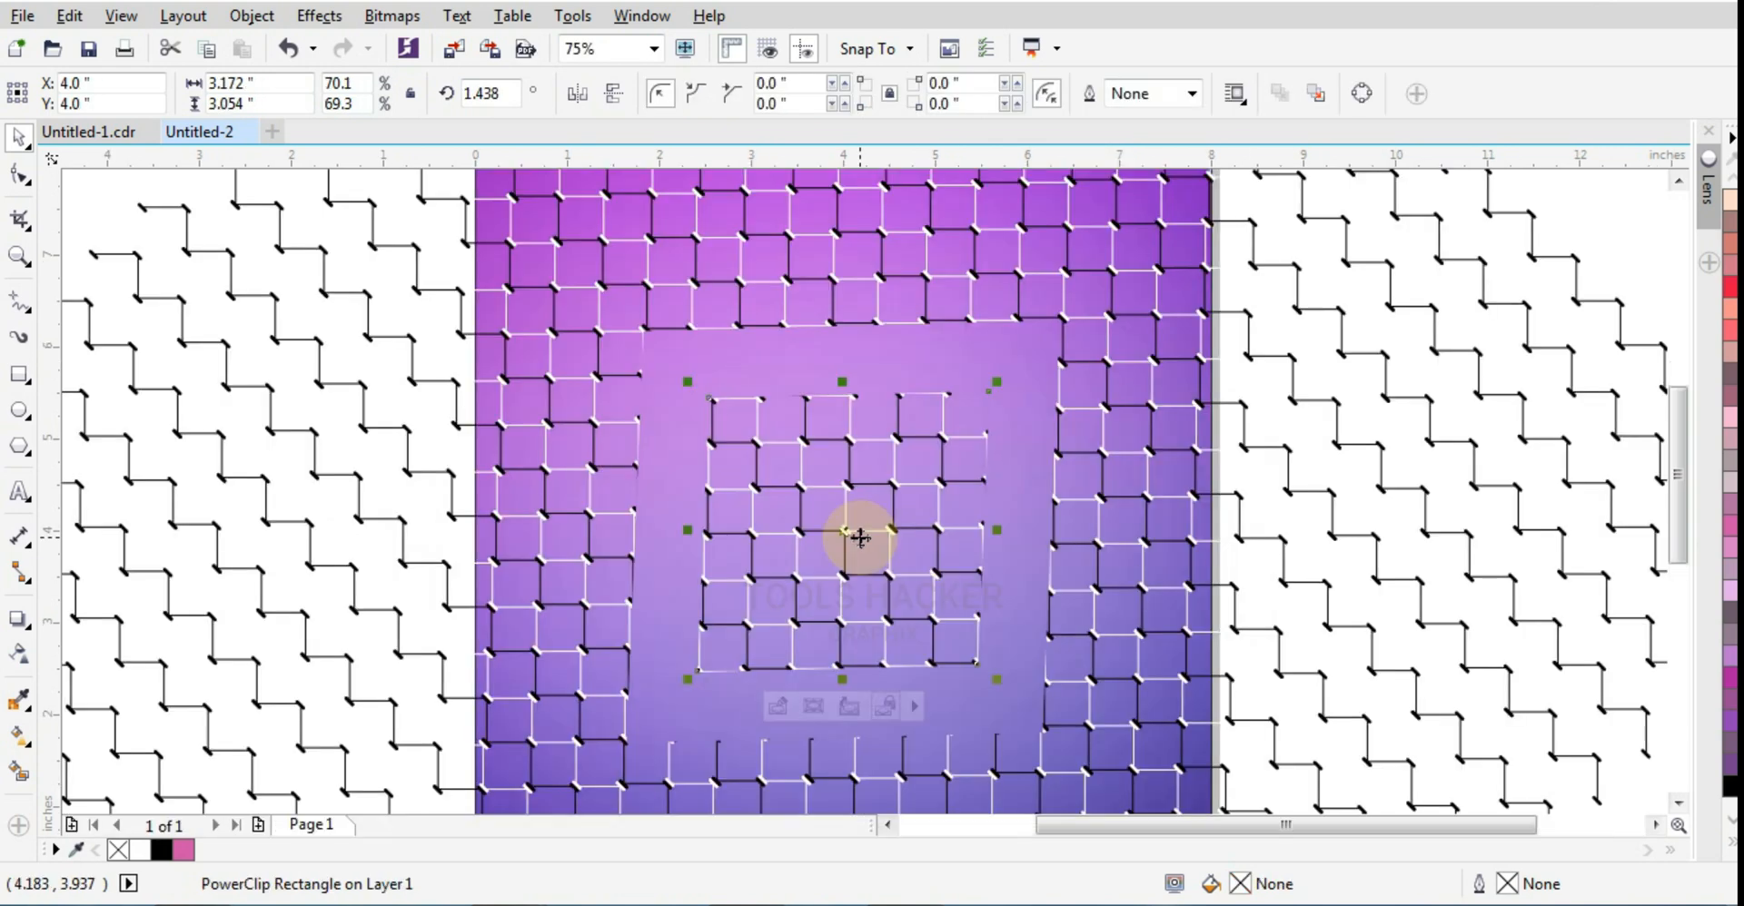
left_click(584, 97)
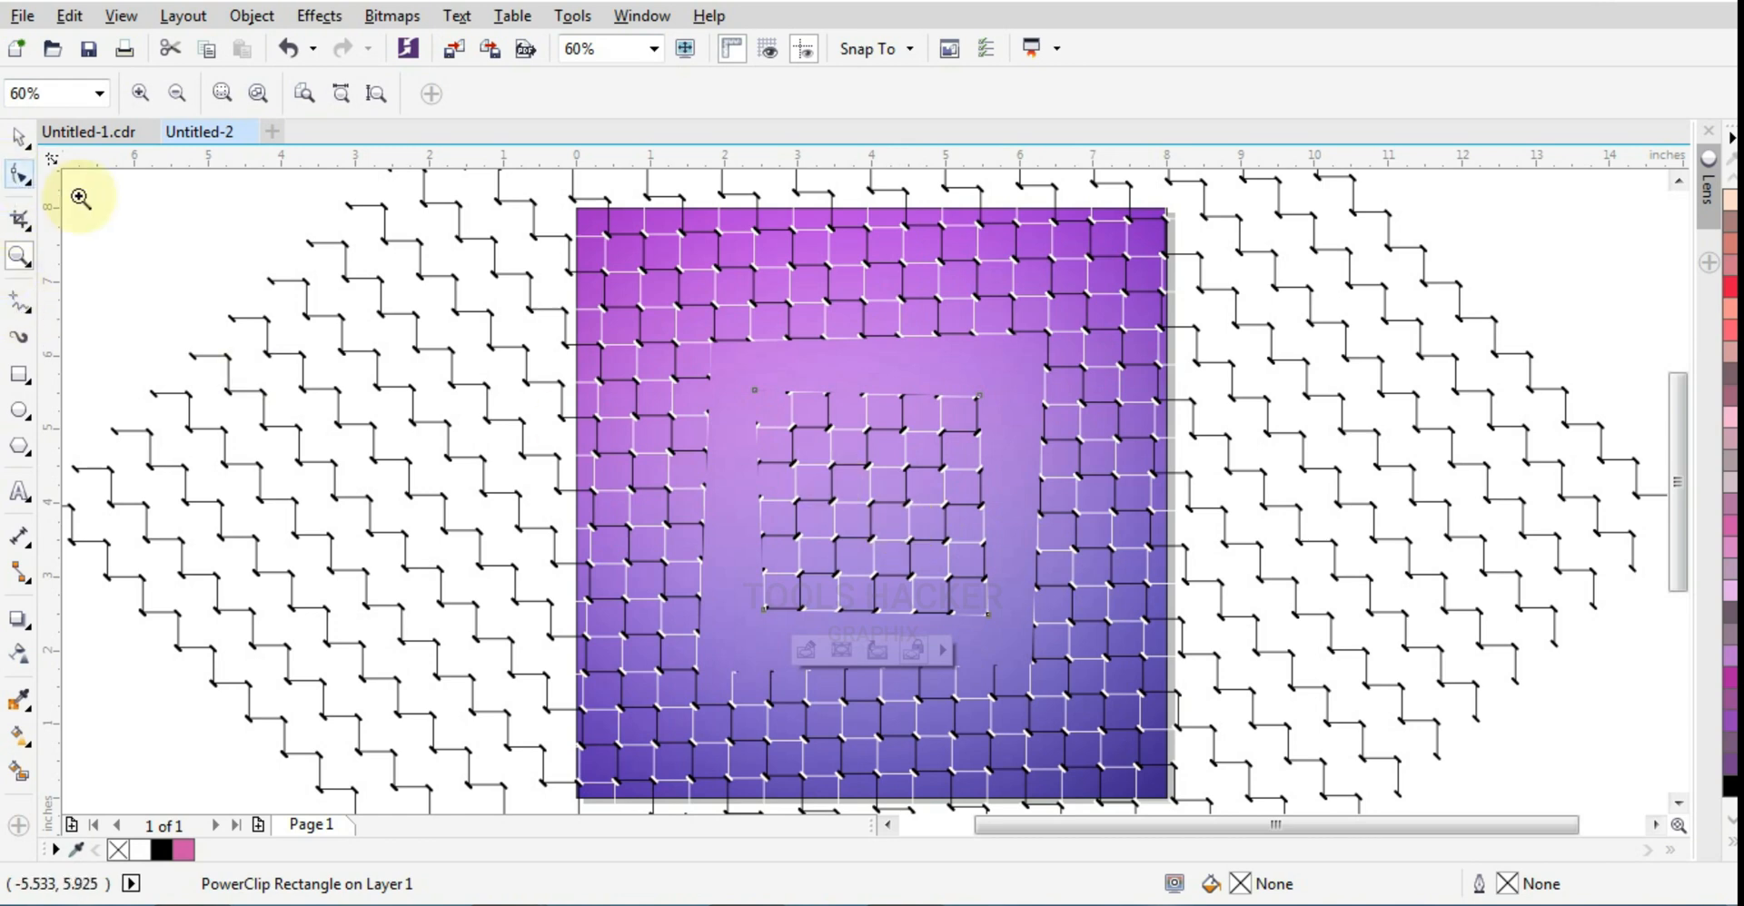
left_click(22, 176)
left_click(790, 461)
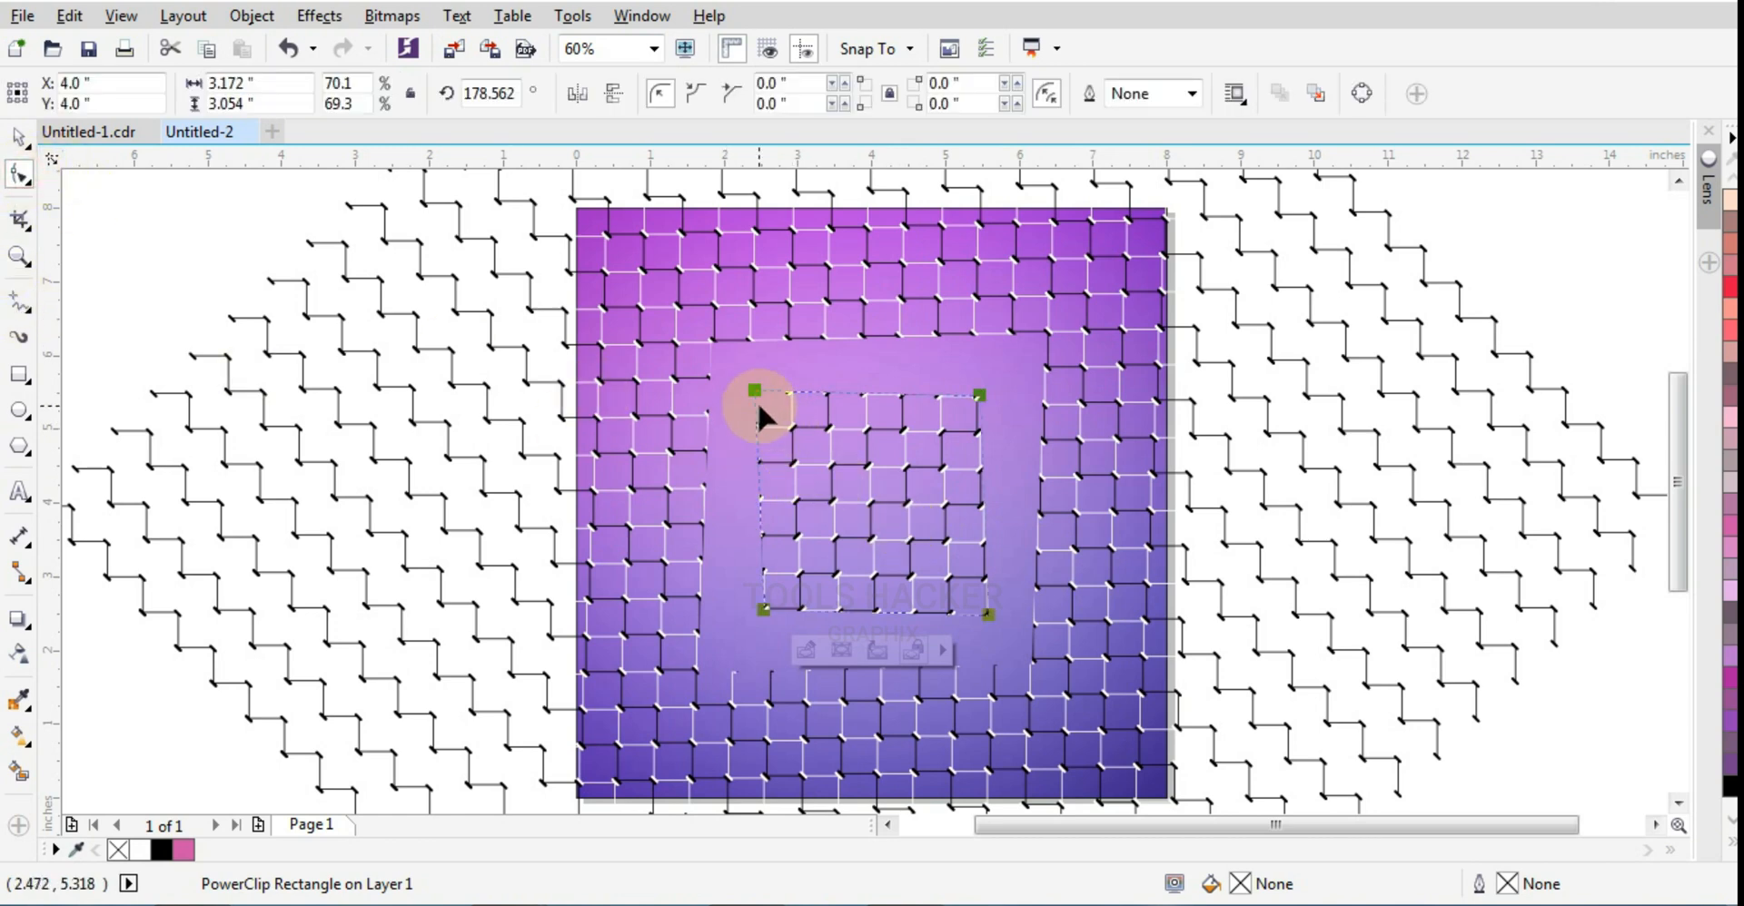
key("ctrl+q")
Step: Move the frame's upper-left node outward to about X 2.37, Y 5.54 inches to include the pattern's corner stroke
scroll(759, 398, "up", 3)
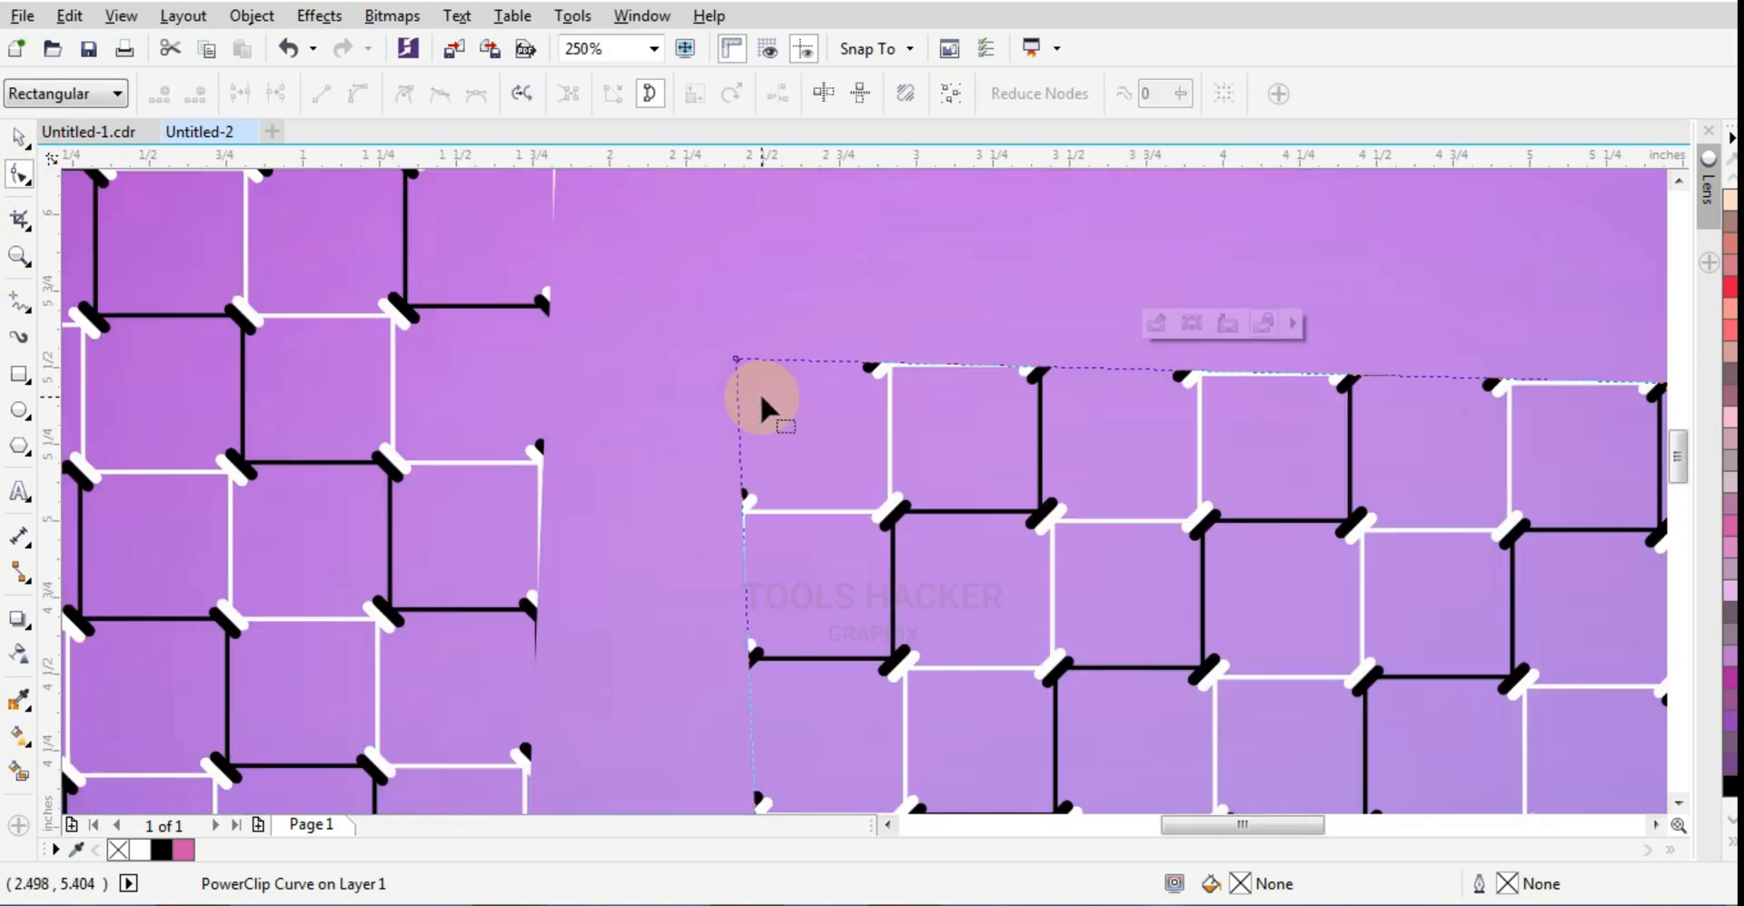
scroll(730, 376, "up", 1)
left_click_drag(742, 344, 713, 338)
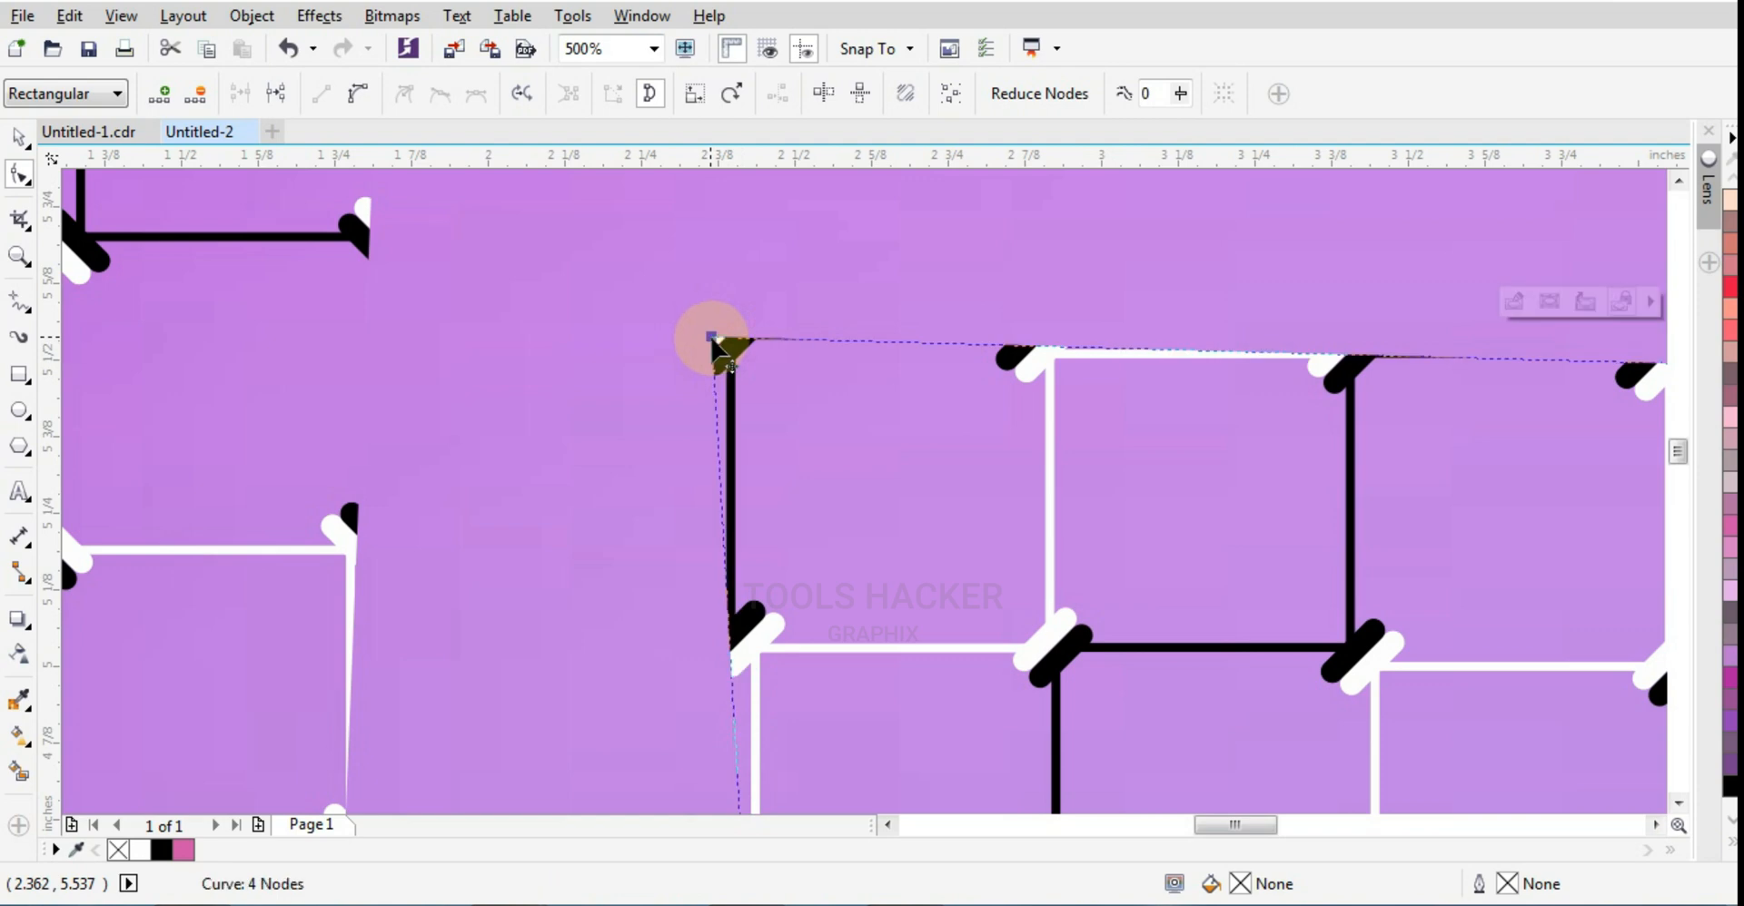
left_click(713, 337)
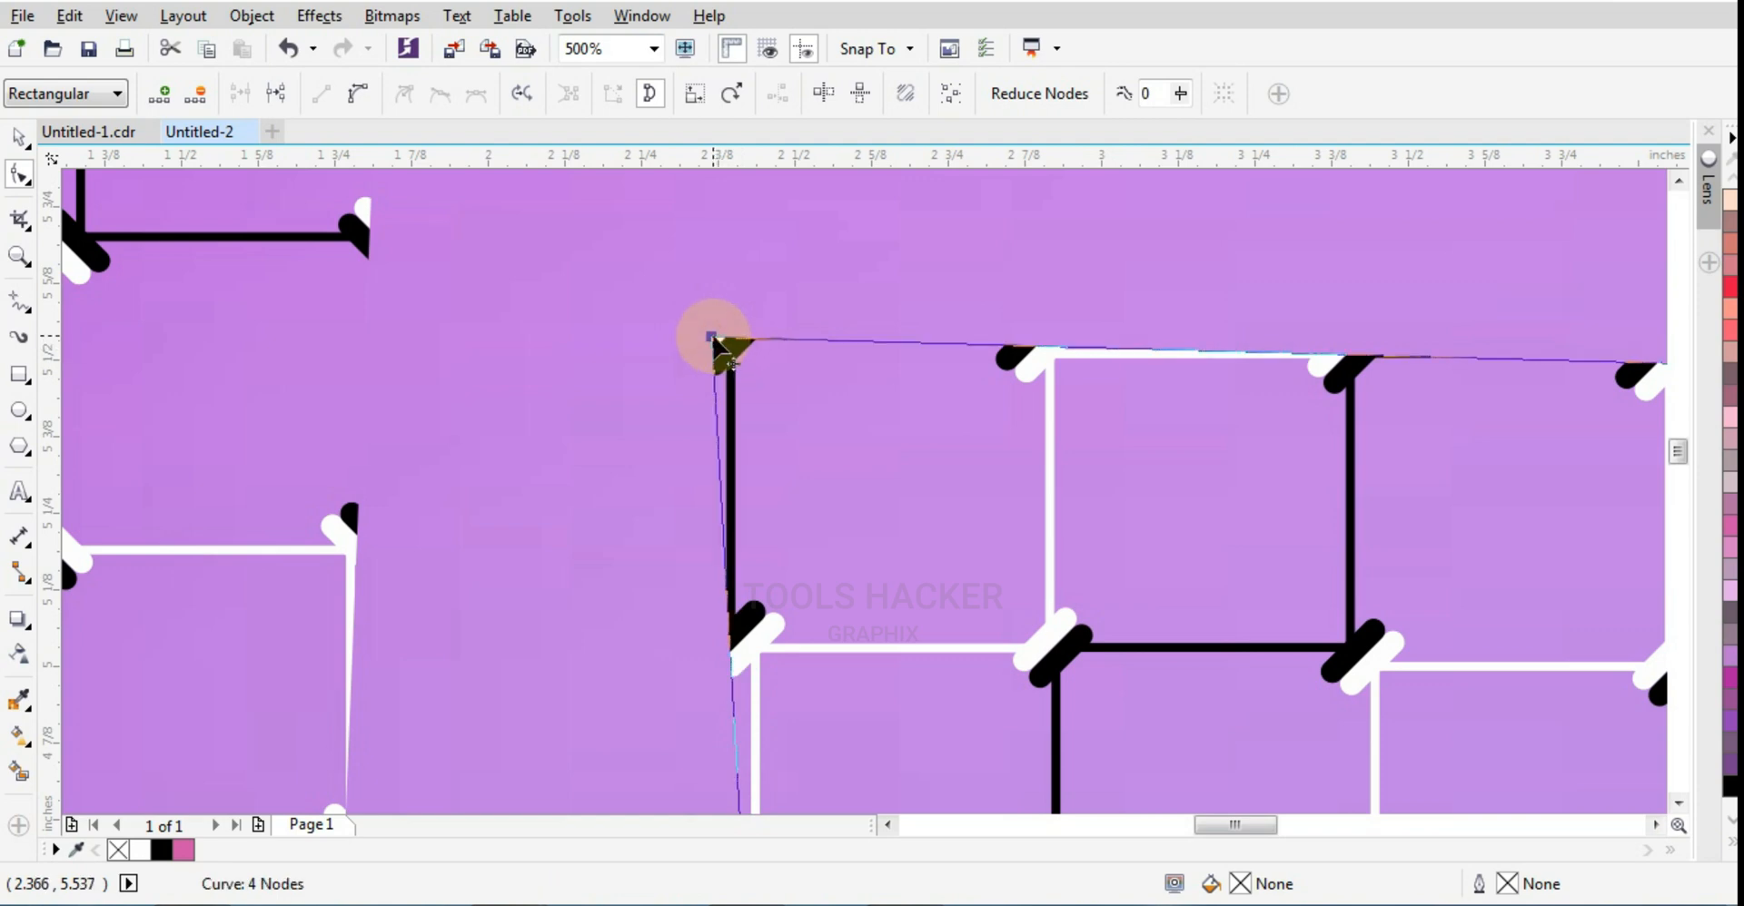
scroll(962, 254, "down", 4)
Step: Shift the small frame's lower-left node slightly outward past the end of the pattern's corner stroke
scroll(932, 459, "up", 3)
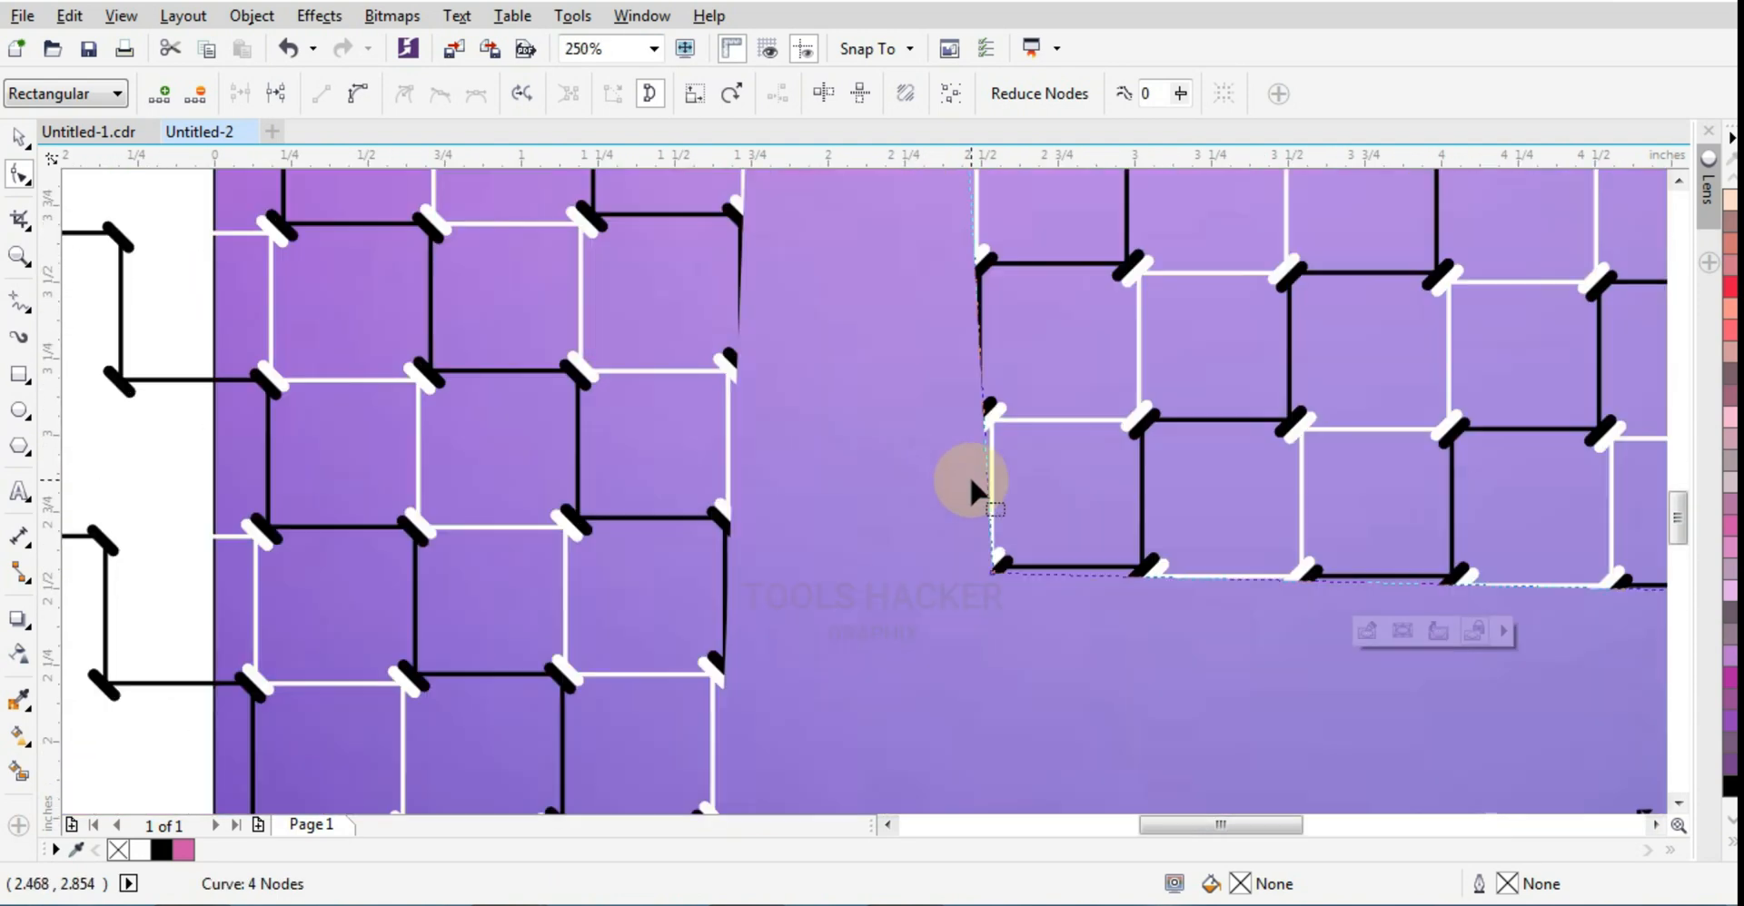
scroll(968, 476, "up", 2)
left_click_drag(965, 592, 950, 597)
scroll(914, 570, "down", 2)
scroll(917, 572, "down", 1)
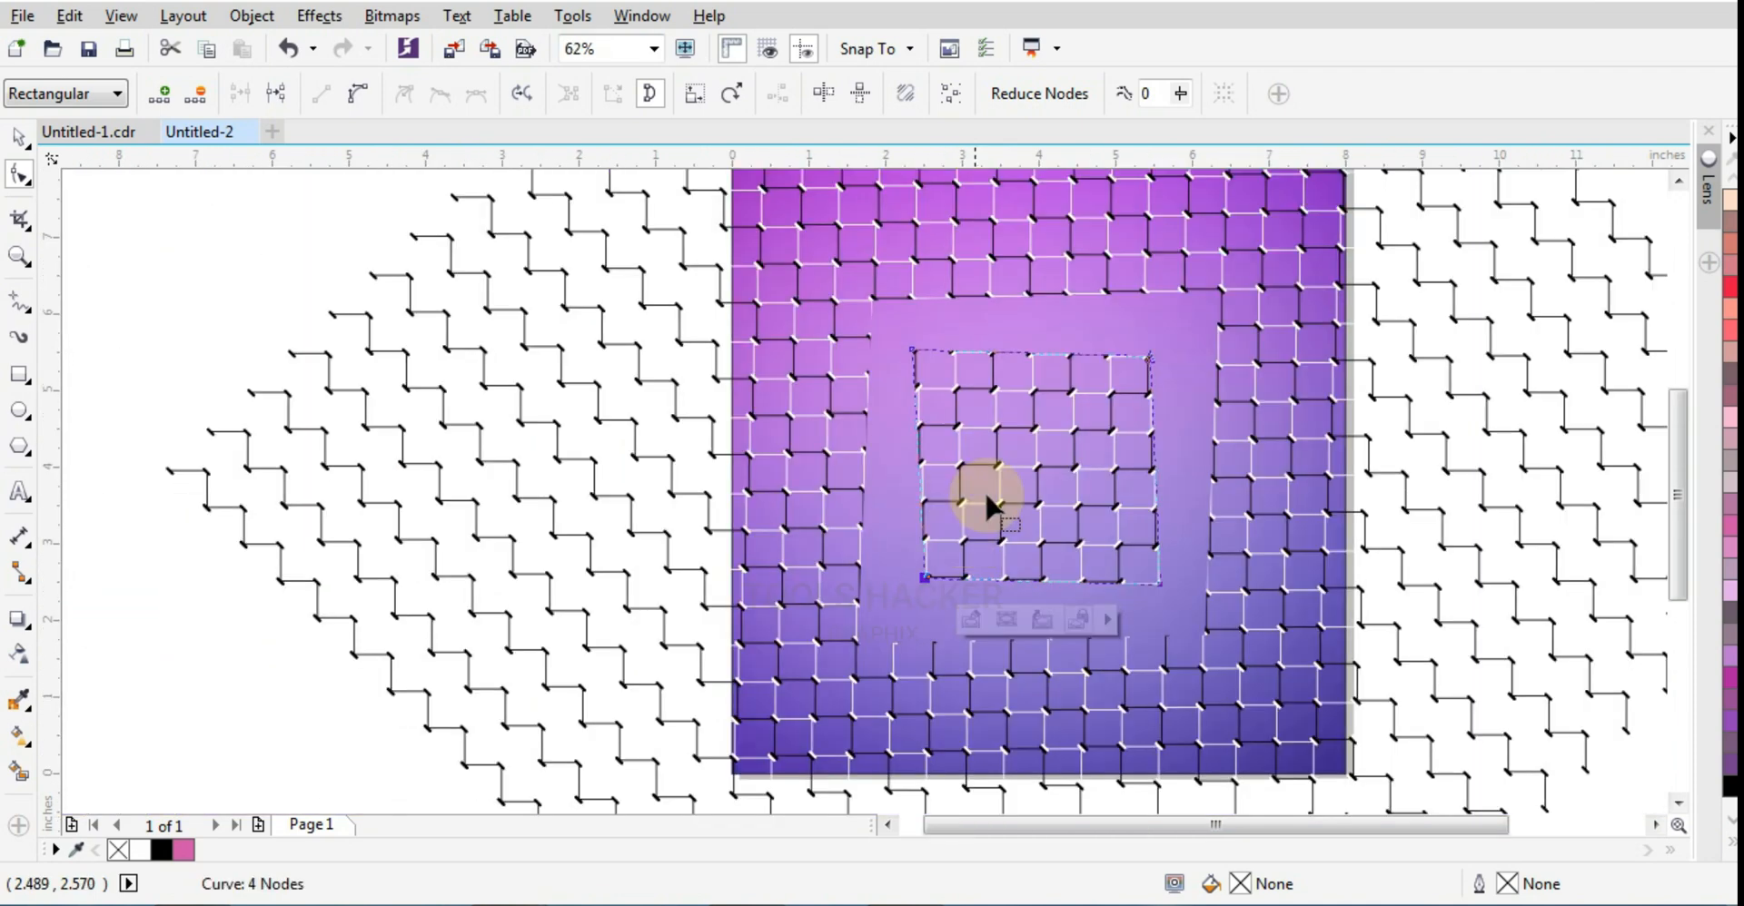
Step: Raise the frame's upper-right node to about X 5.46, Y 5.475 inches so the pattern's top edge is fully included
scroll(1031, 389, "up", 2)
scroll(1343, 280, "up", 2)
scroll(1480, 261, "up", 1)
scroll(1483, 304, "up", 1)
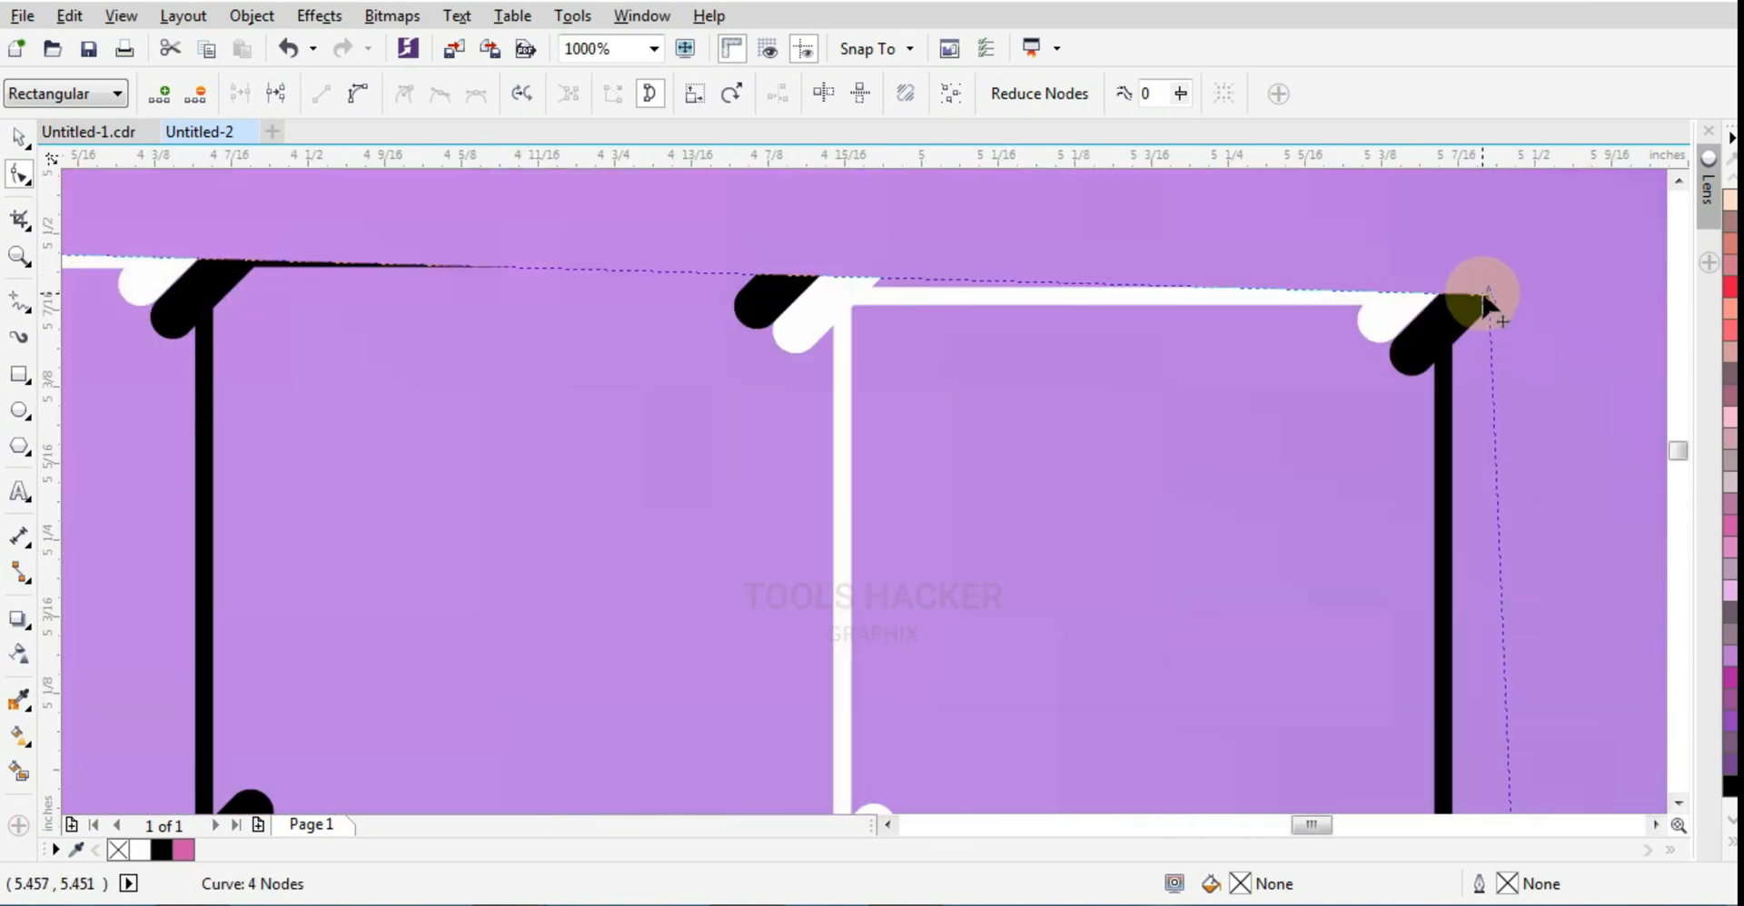
left_click_drag(1486, 291, 1480, 272)
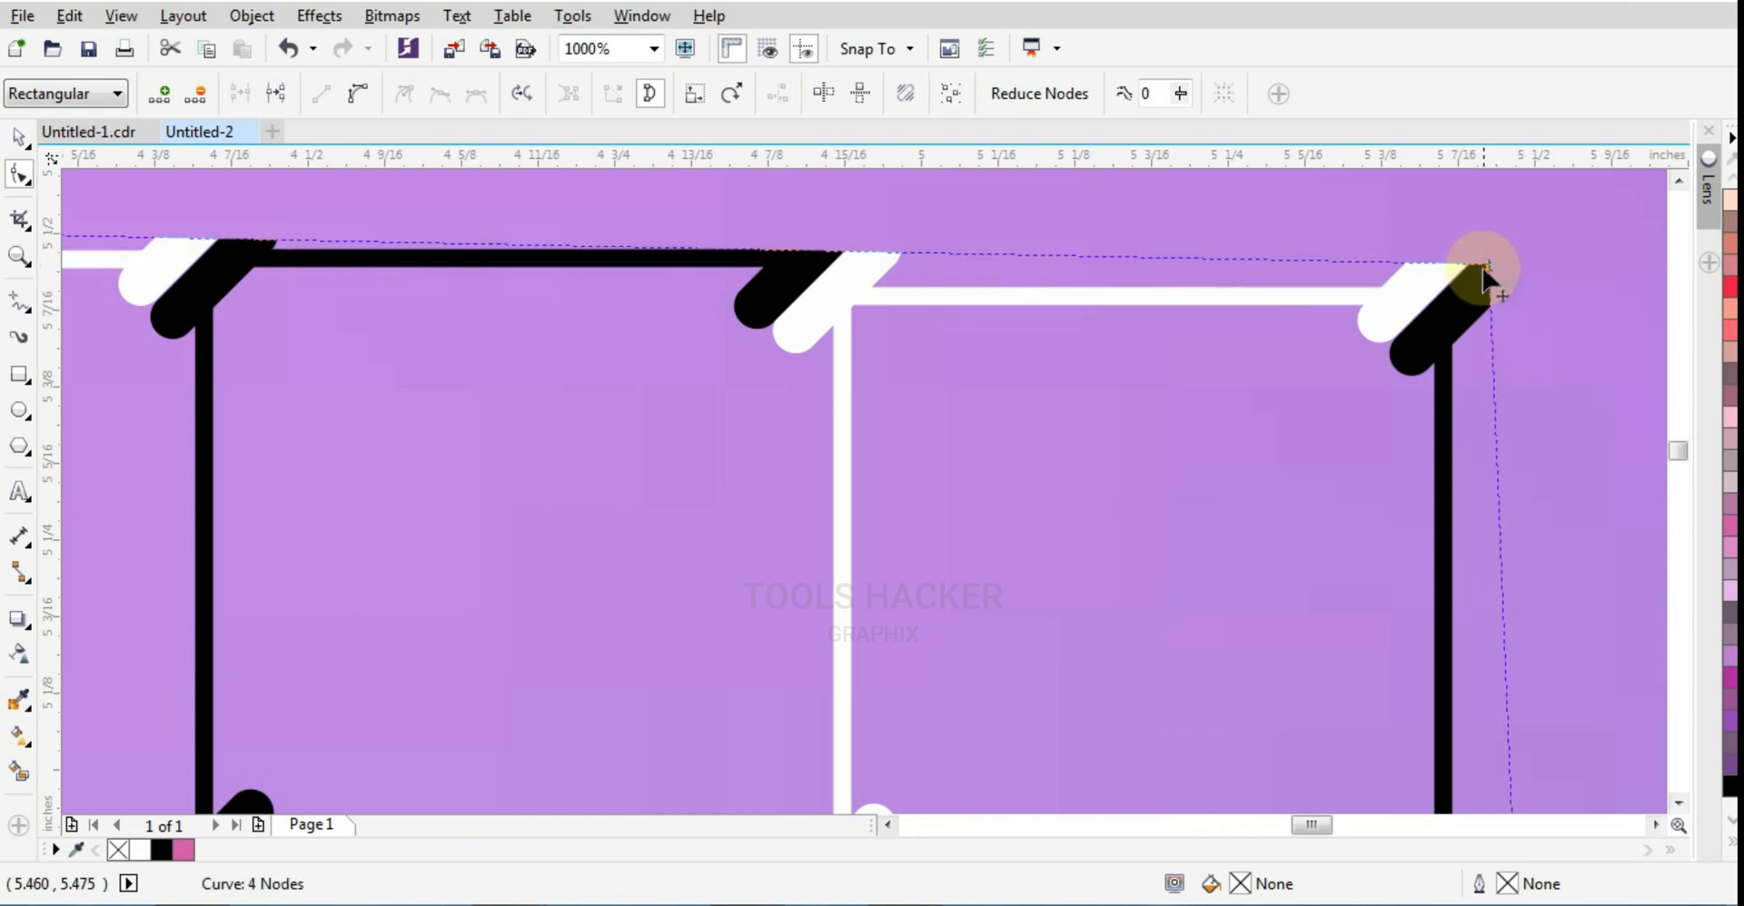
scroll(1397, 286, "down", 3)
scroll(1072, 304, "down", 2)
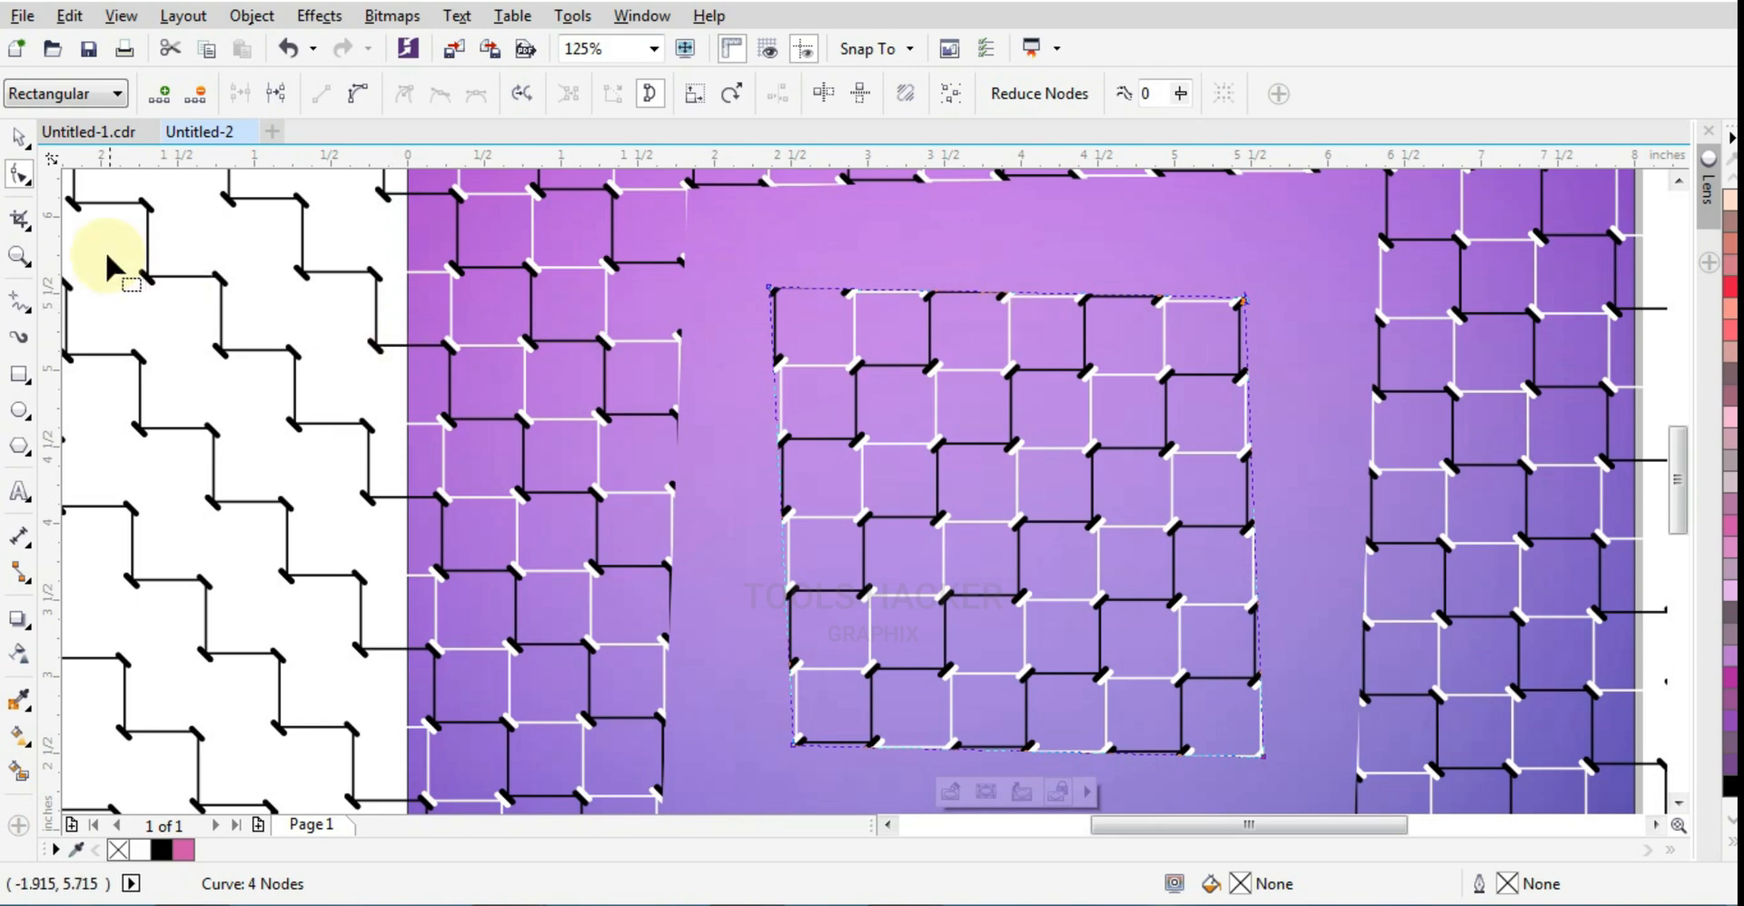
left_click(18, 136)
scroll(732, 416, "down", 2)
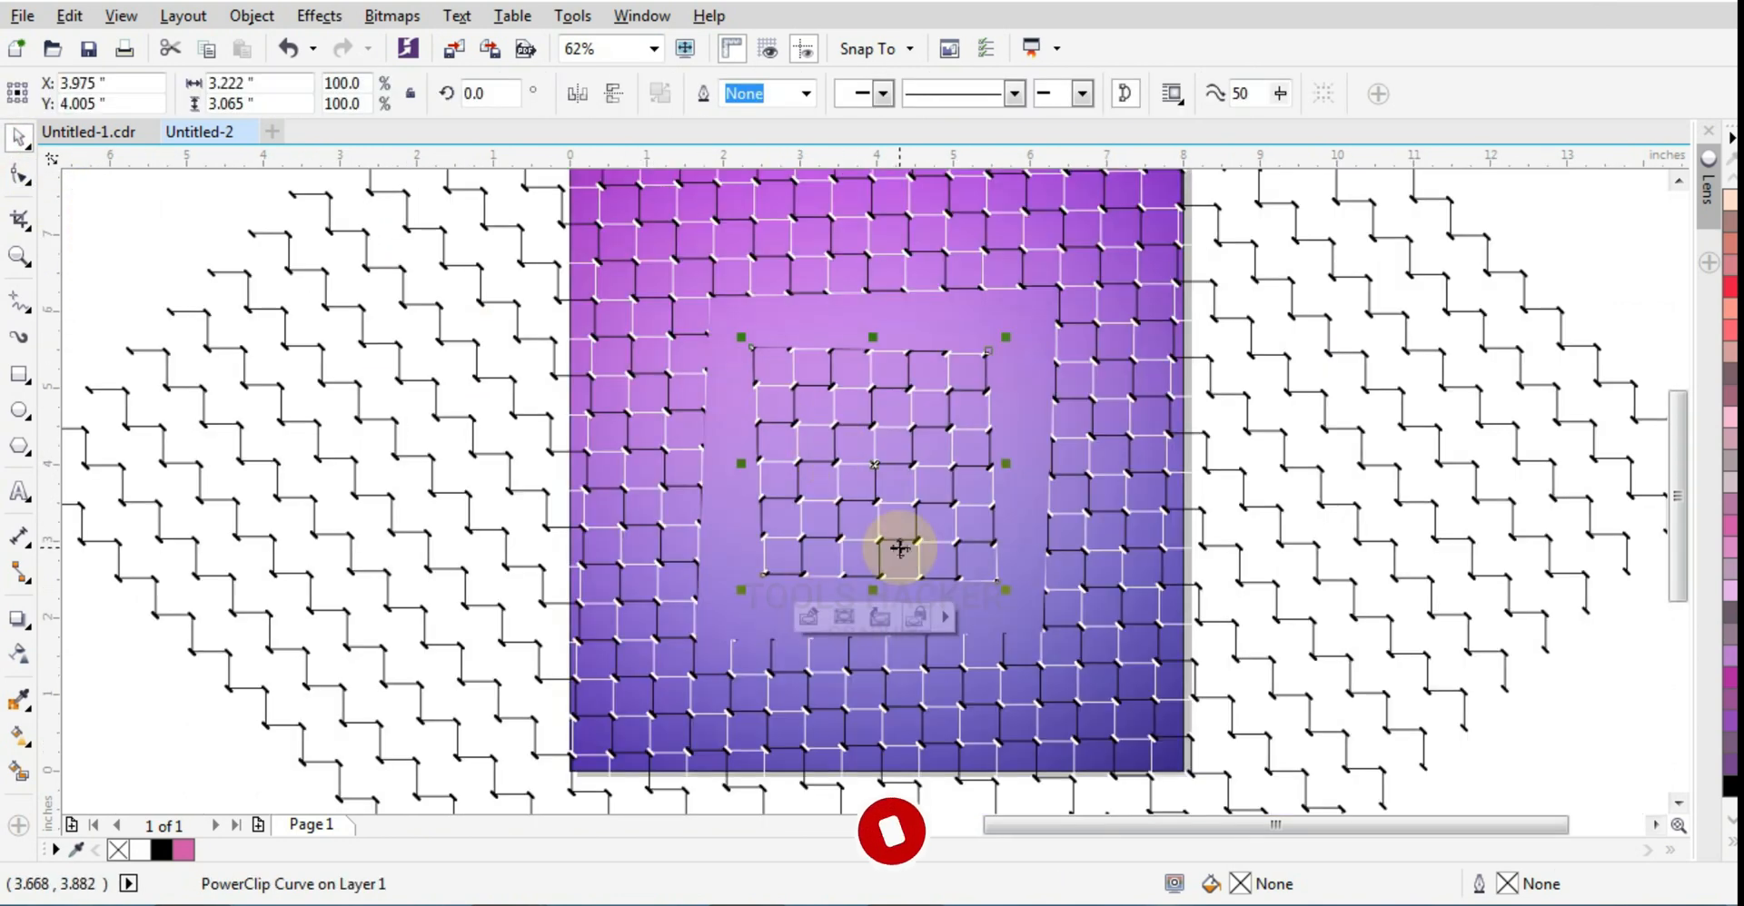
left_click(18, 255)
right_click(659, 362)
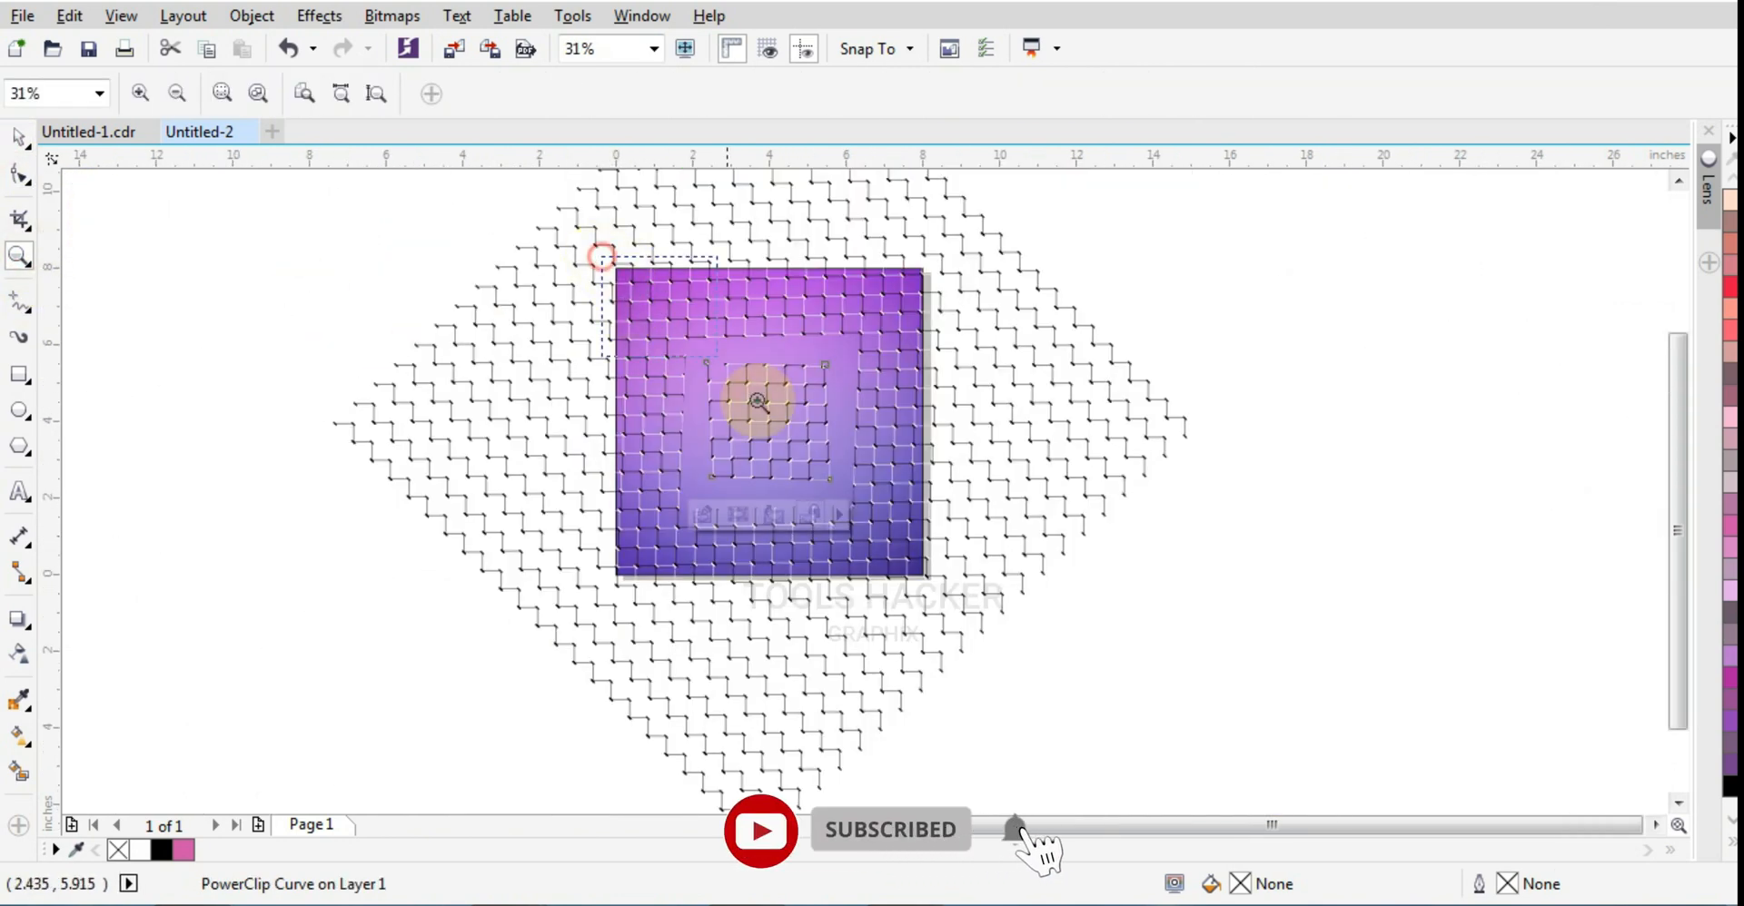
left_click(928, 595)
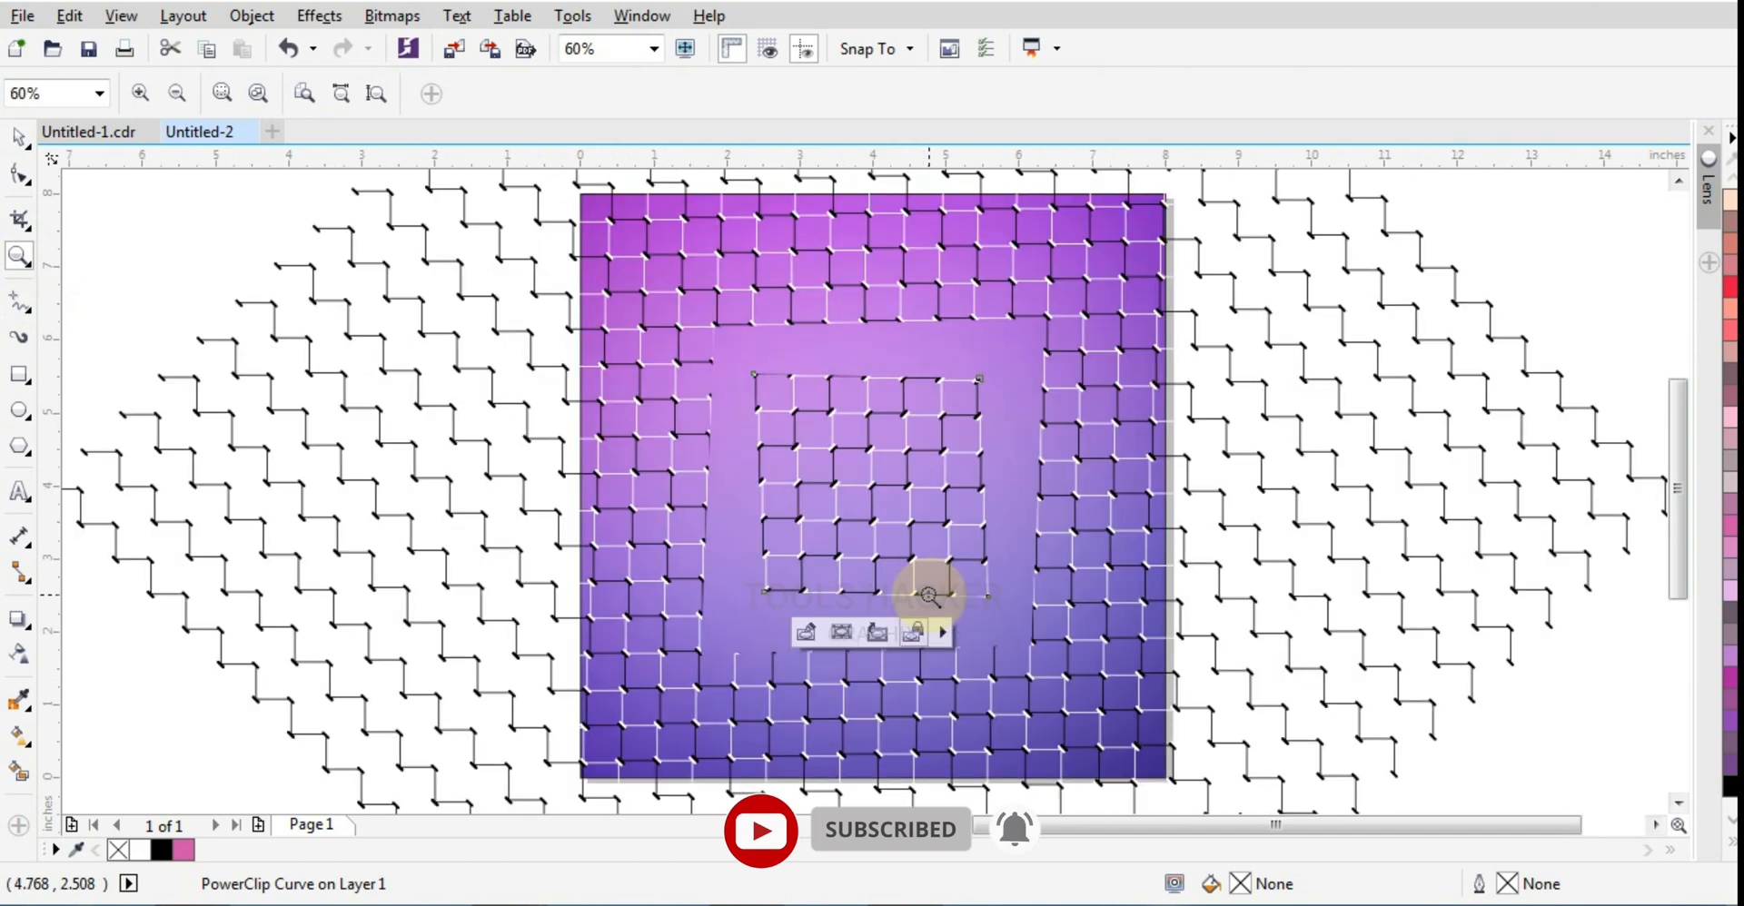